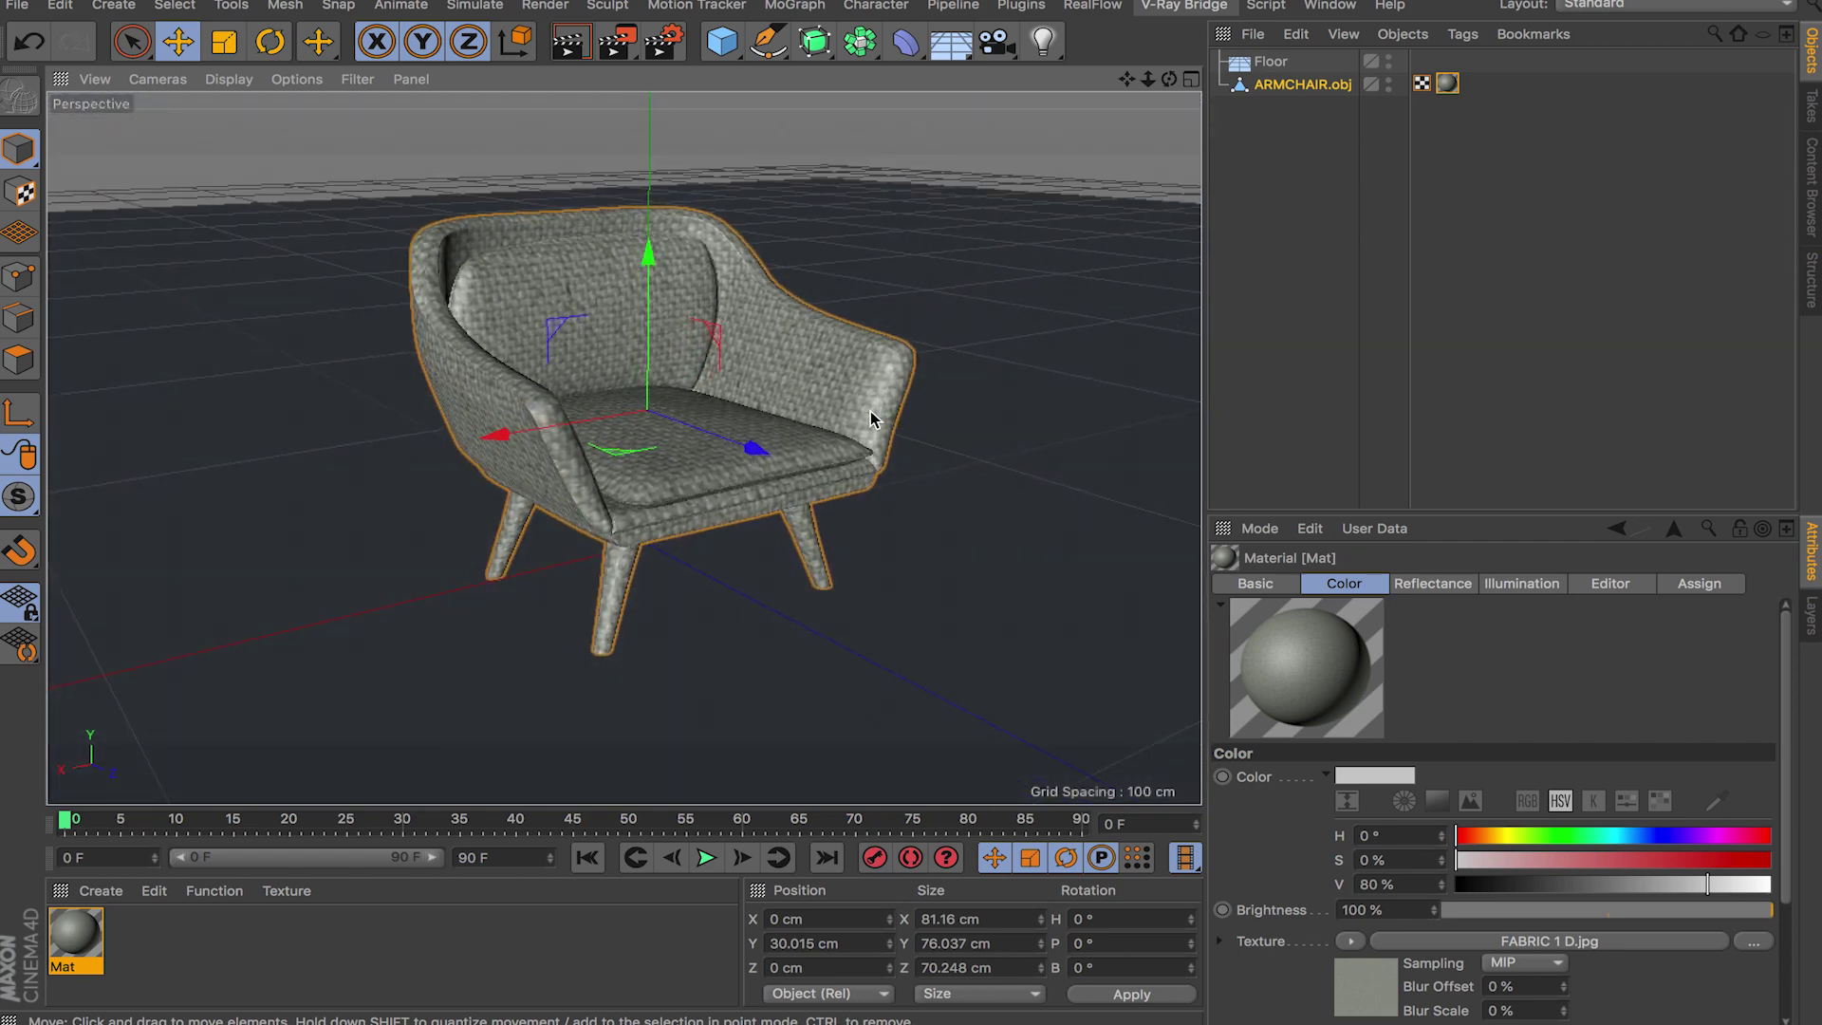
left_click_drag(952, 420, 932, 359, "alt")
middle_click_drag(569, 359, 800, 427, "alt")
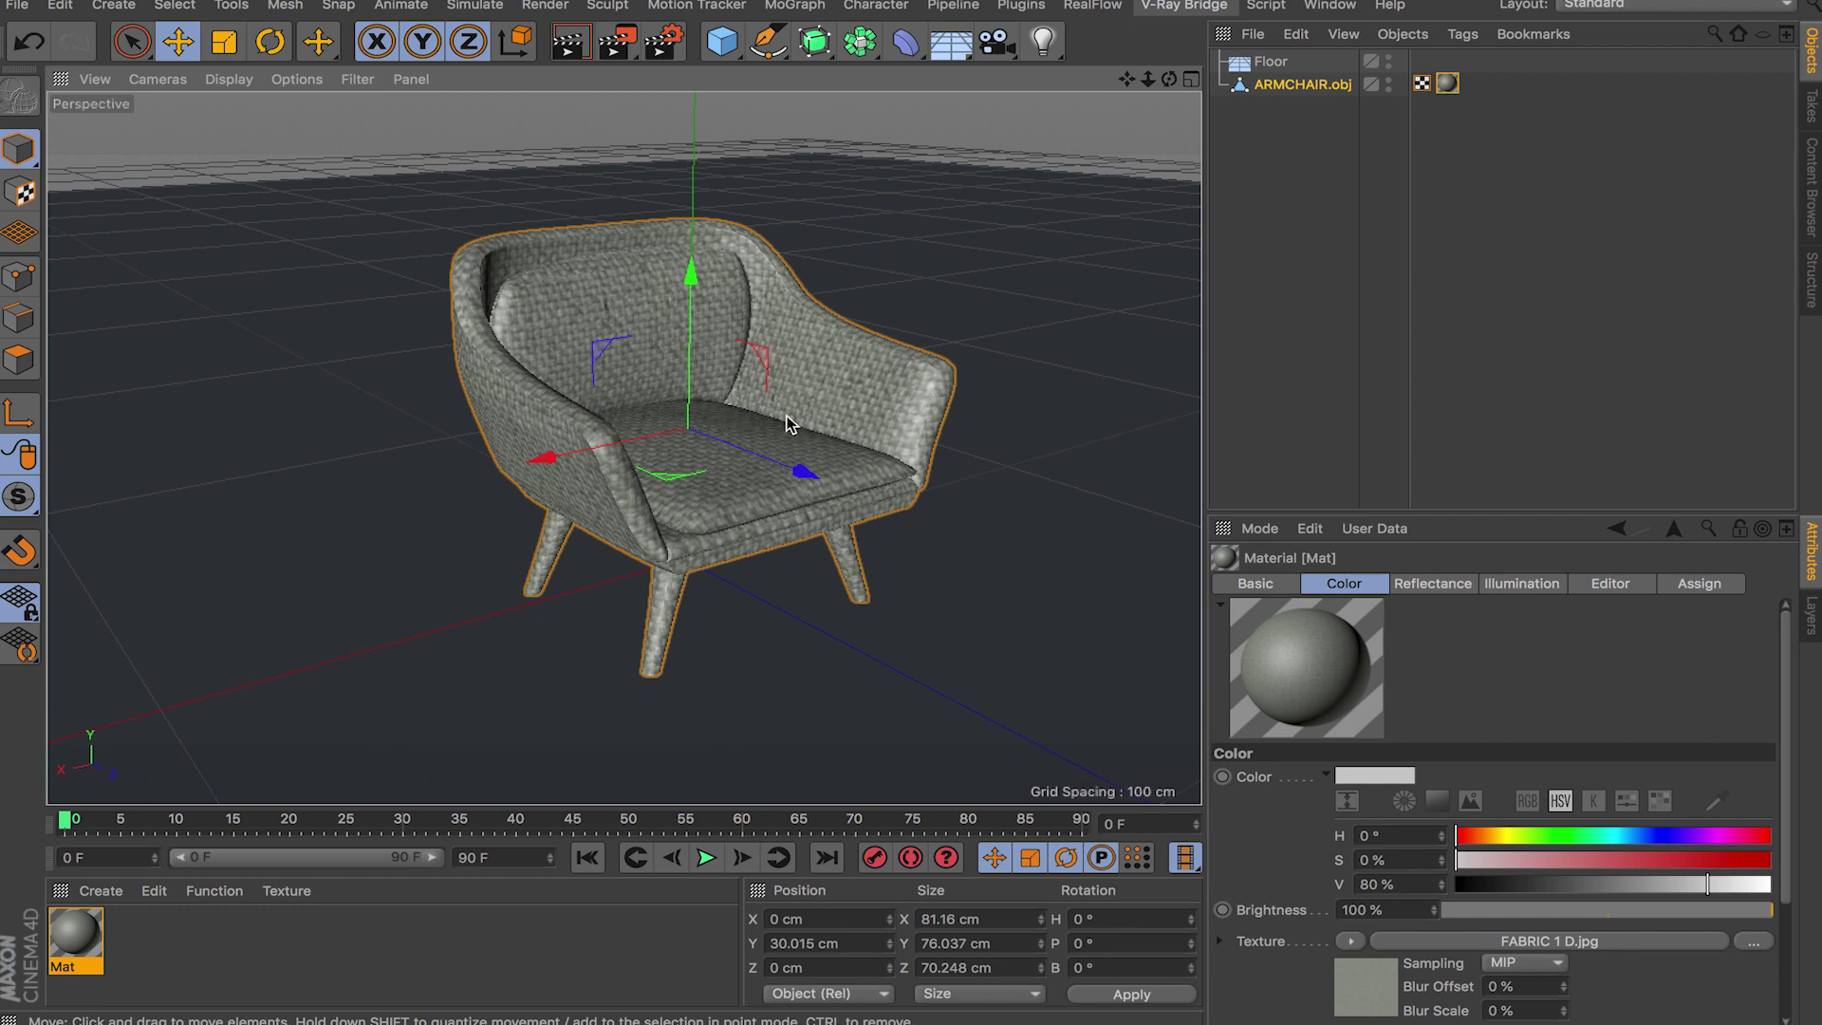
left_click_drag(866, 437, 700, 393, "alt")
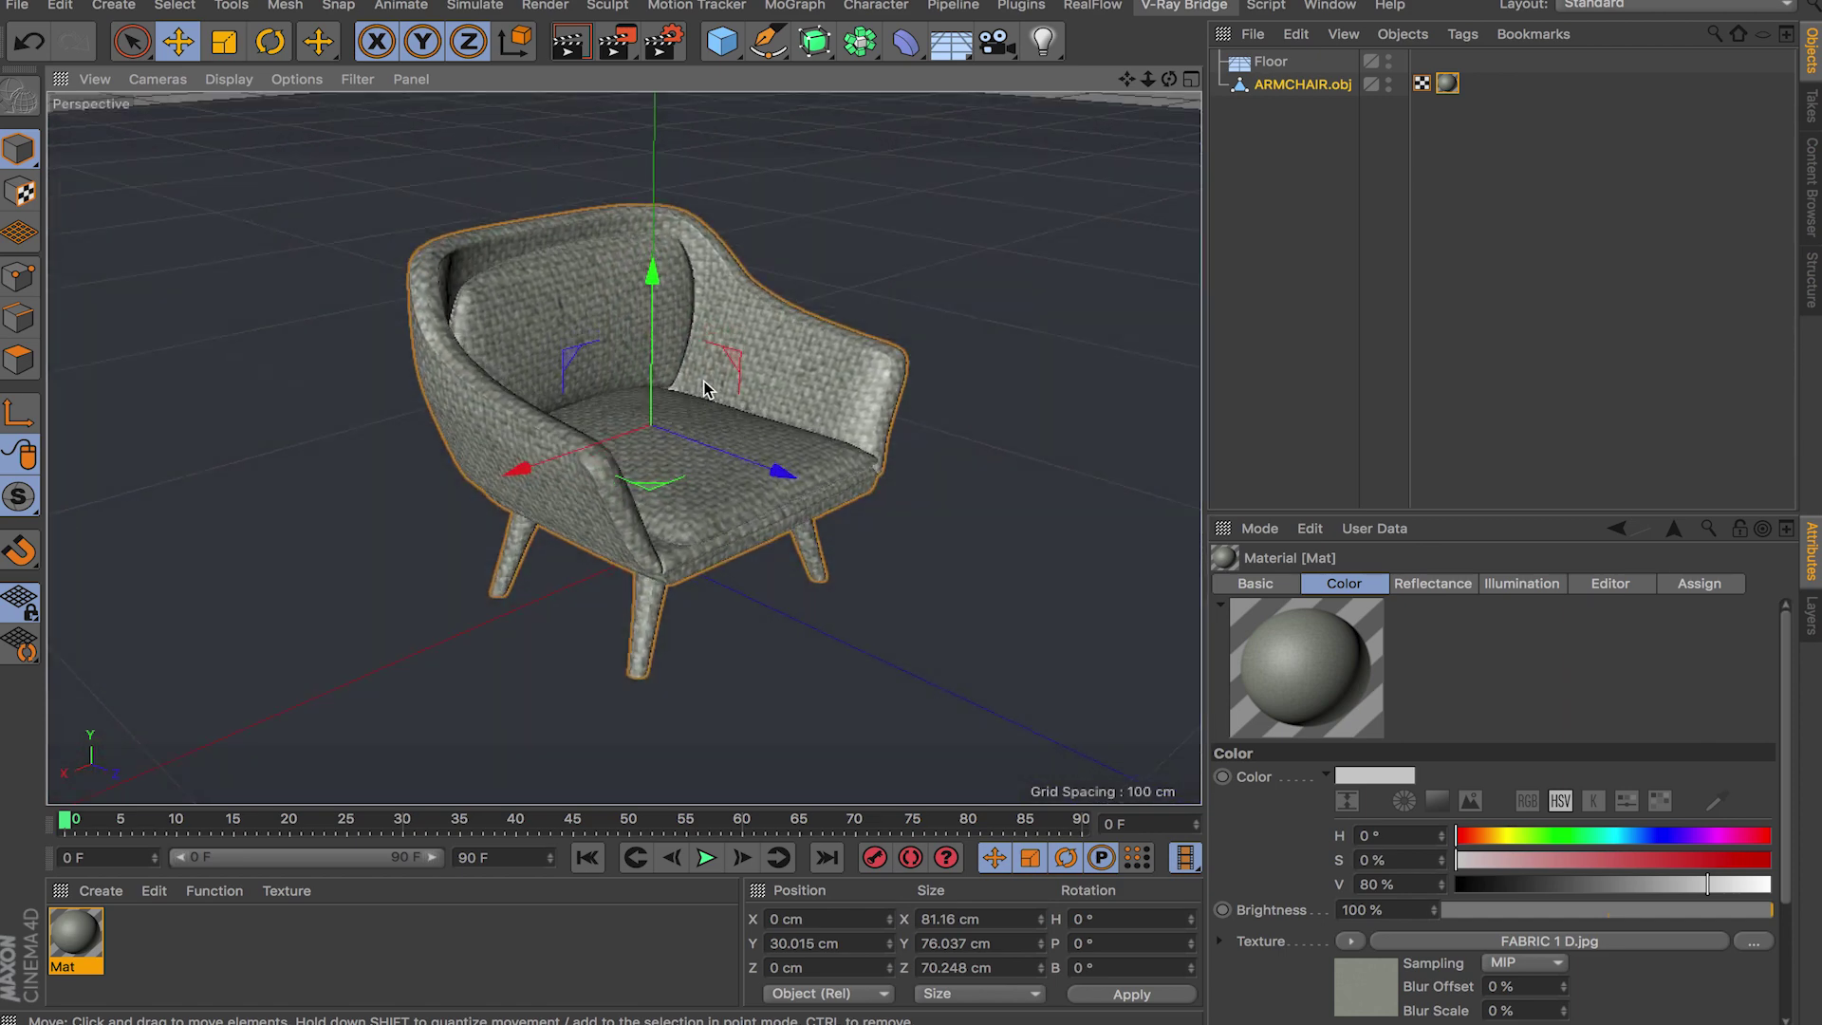
Step: Switch to Safari, search Google for "seemless textures" and show the image results
mouse_move(964, 997)
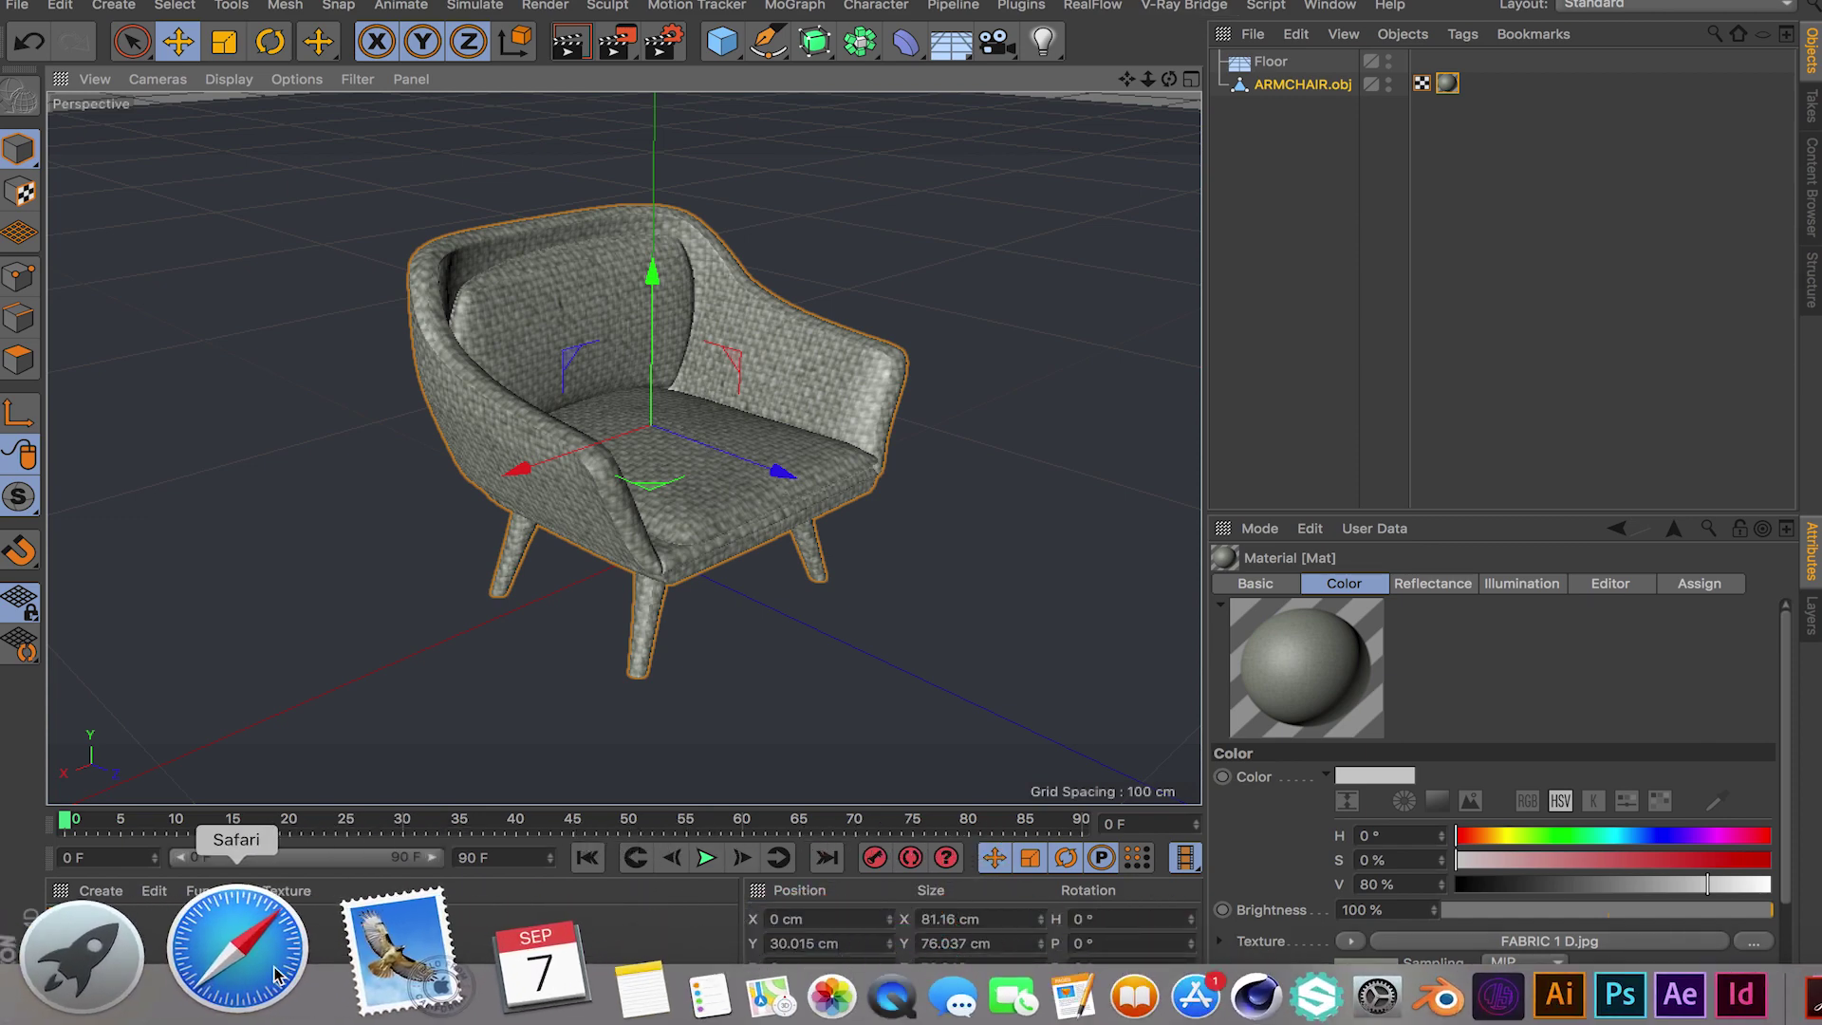
left_click(275, 975)
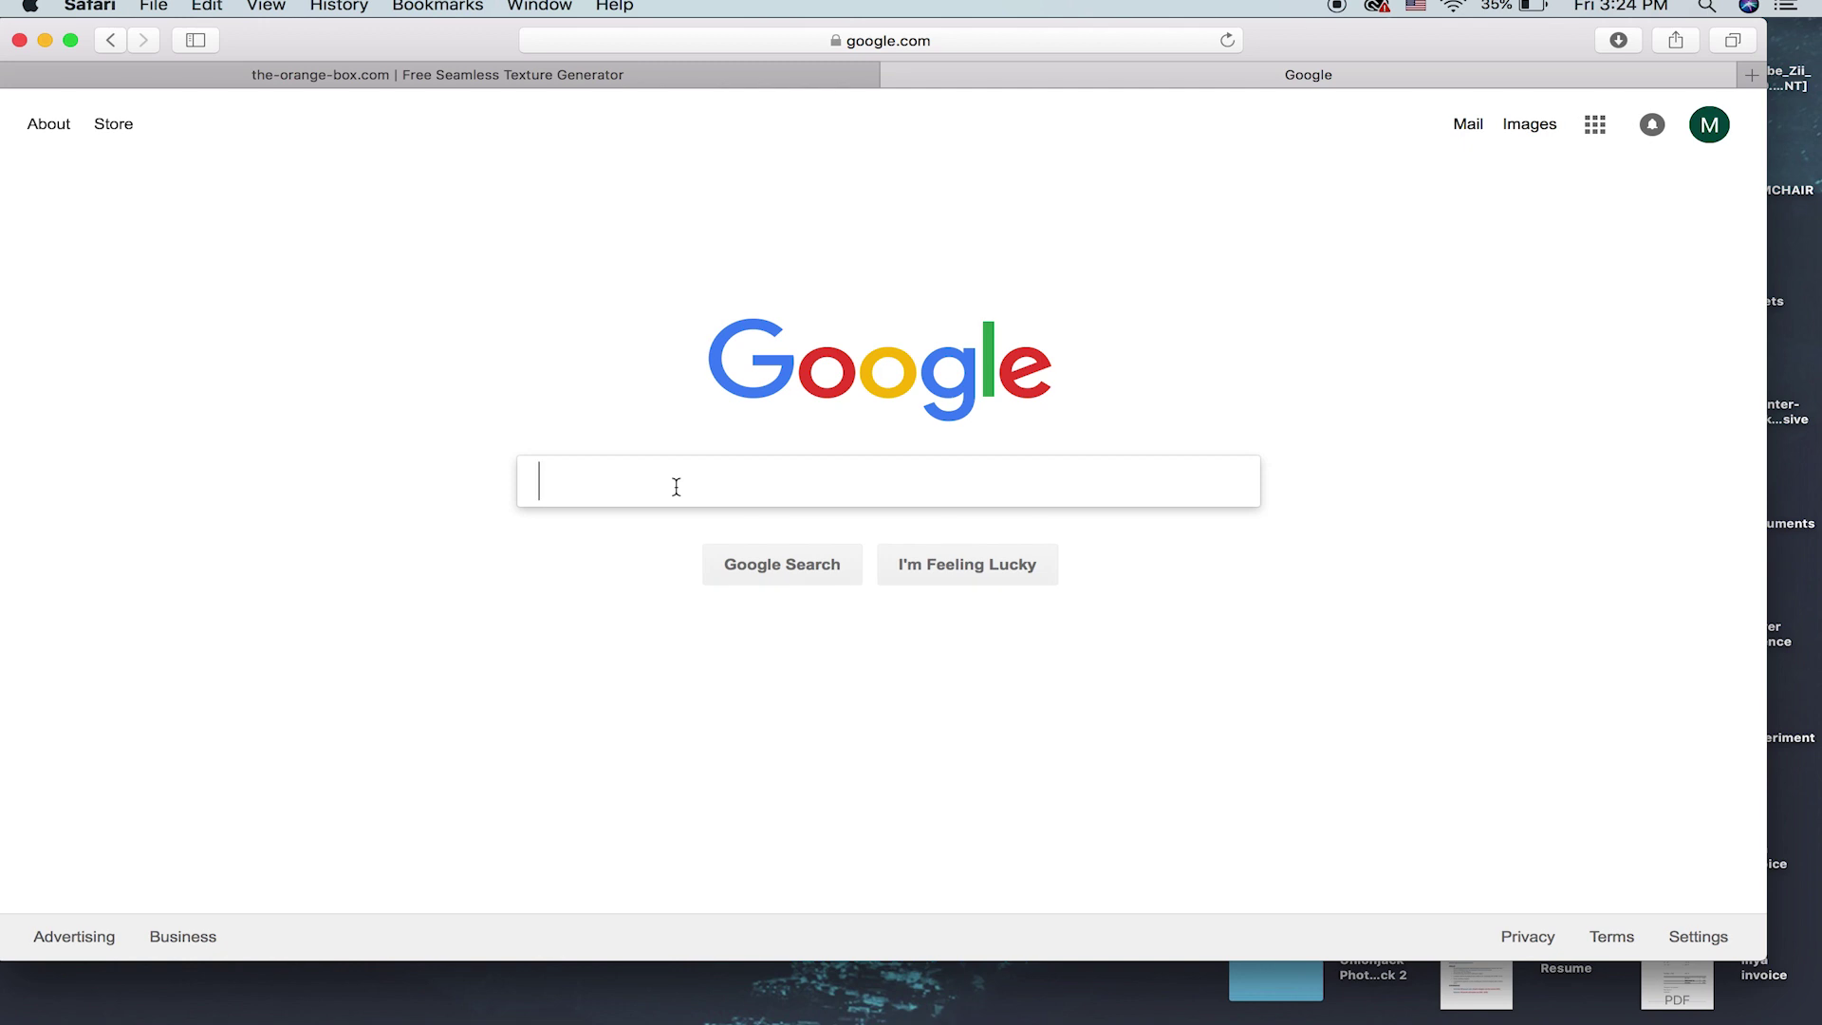
type("s")
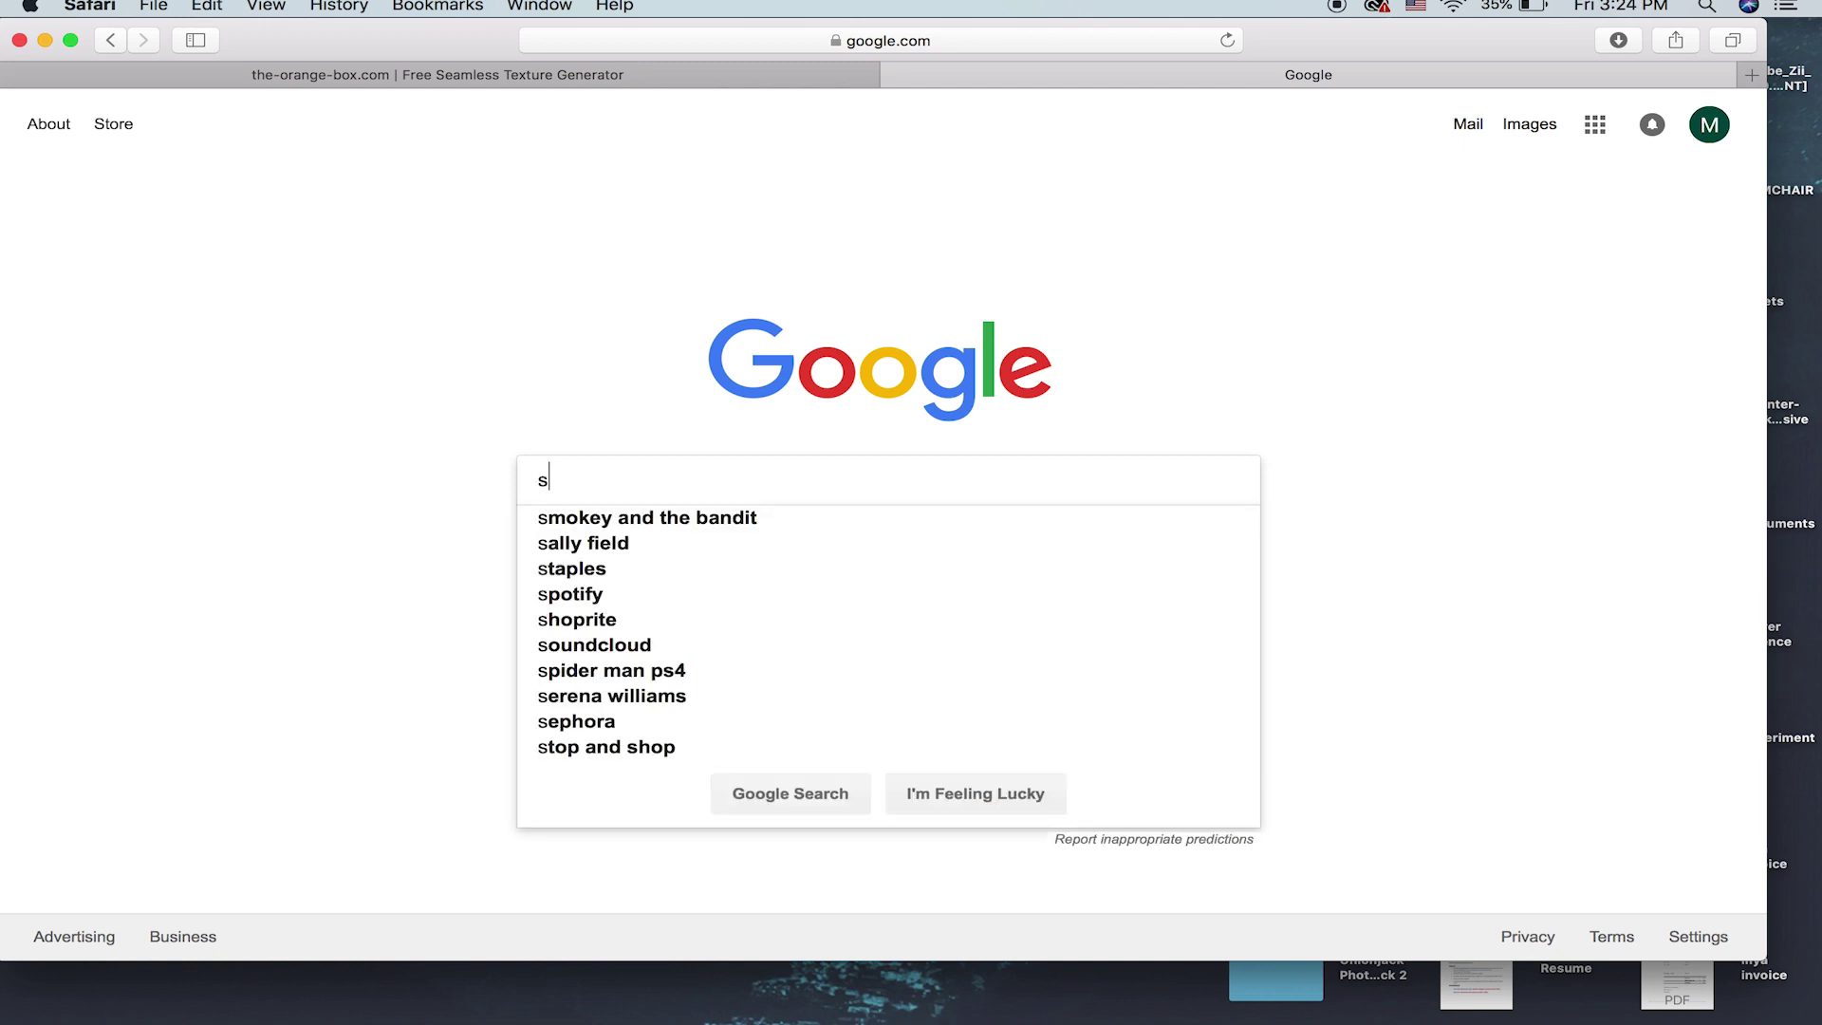
type("eemless textures")
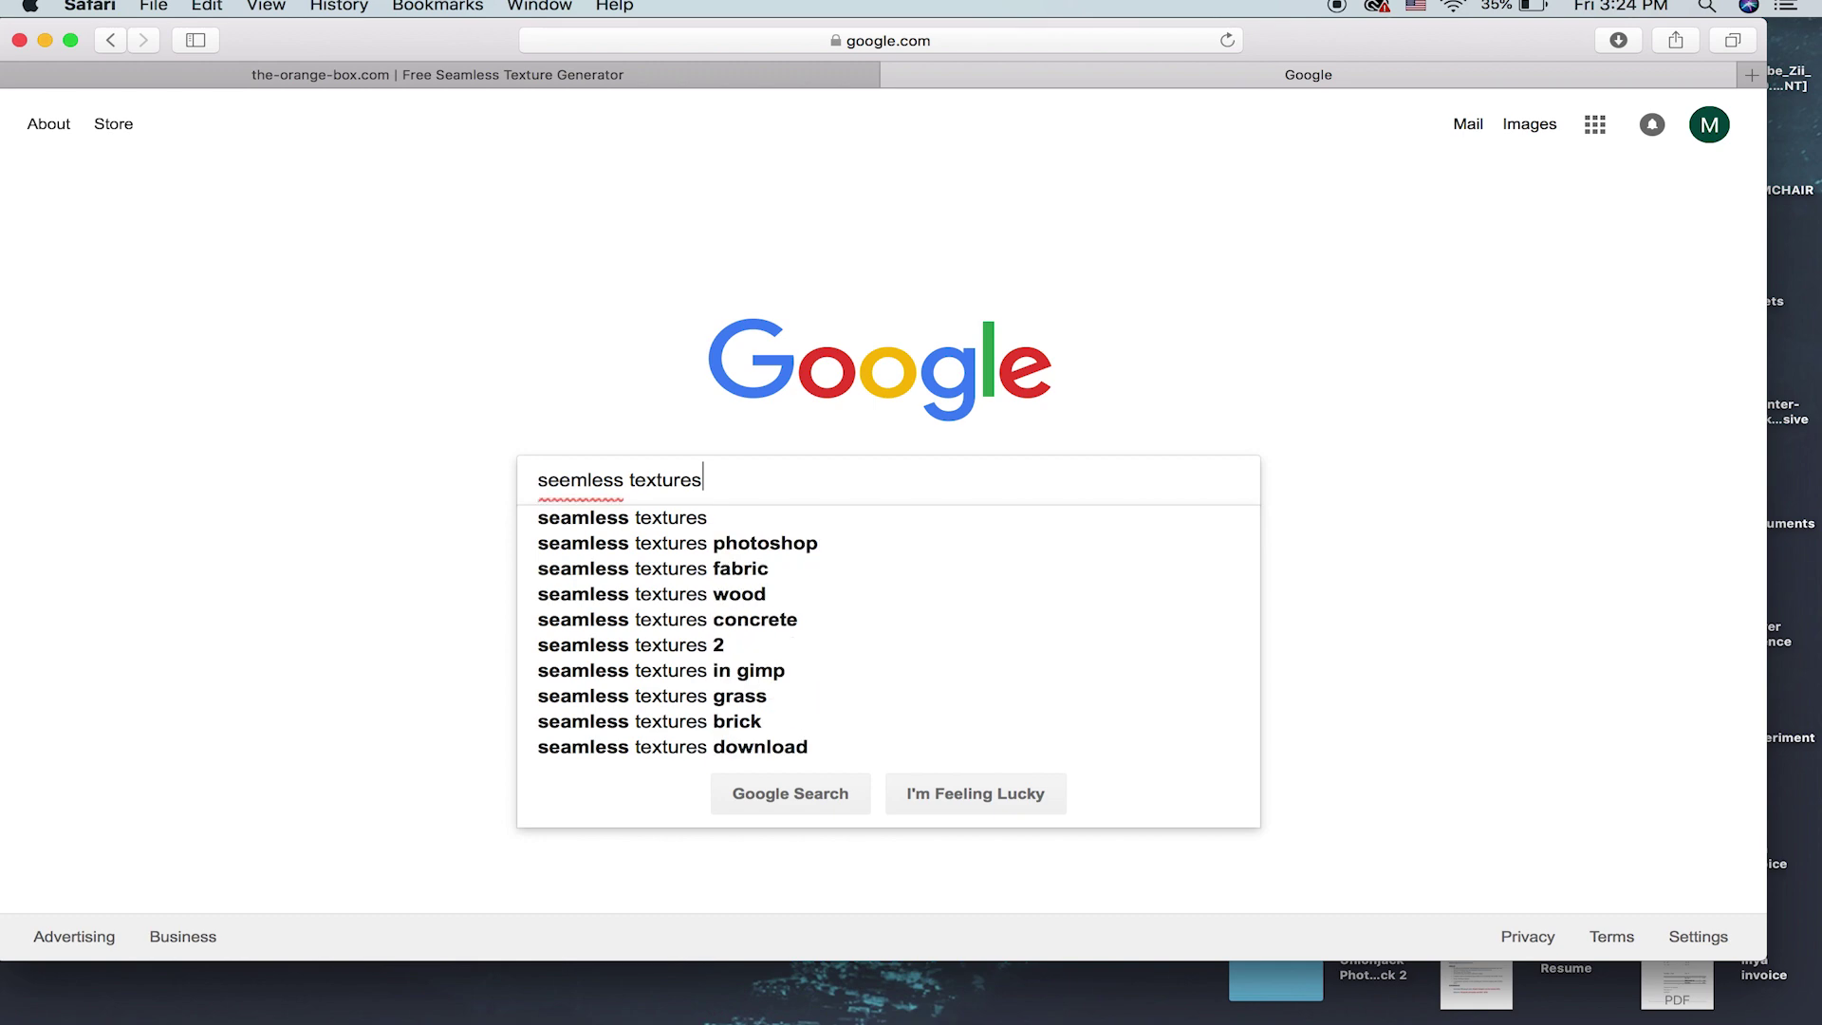
key("Return")
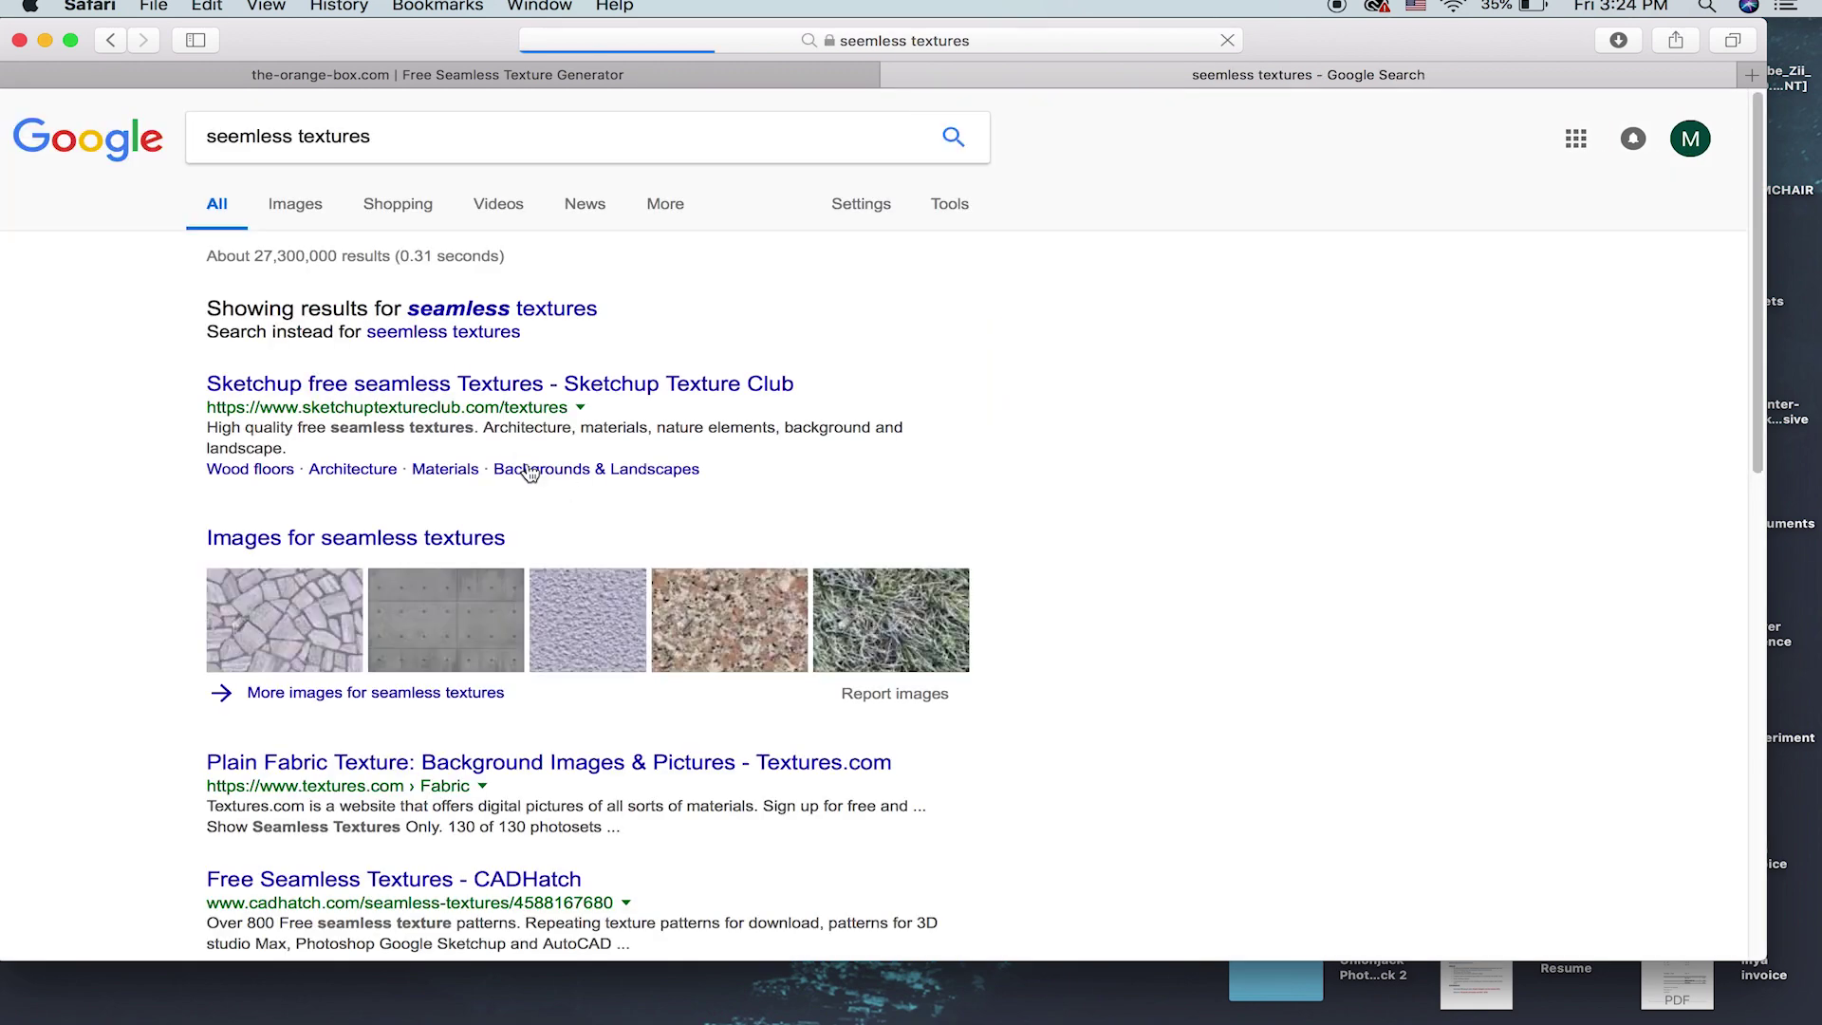
left_click(297, 207)
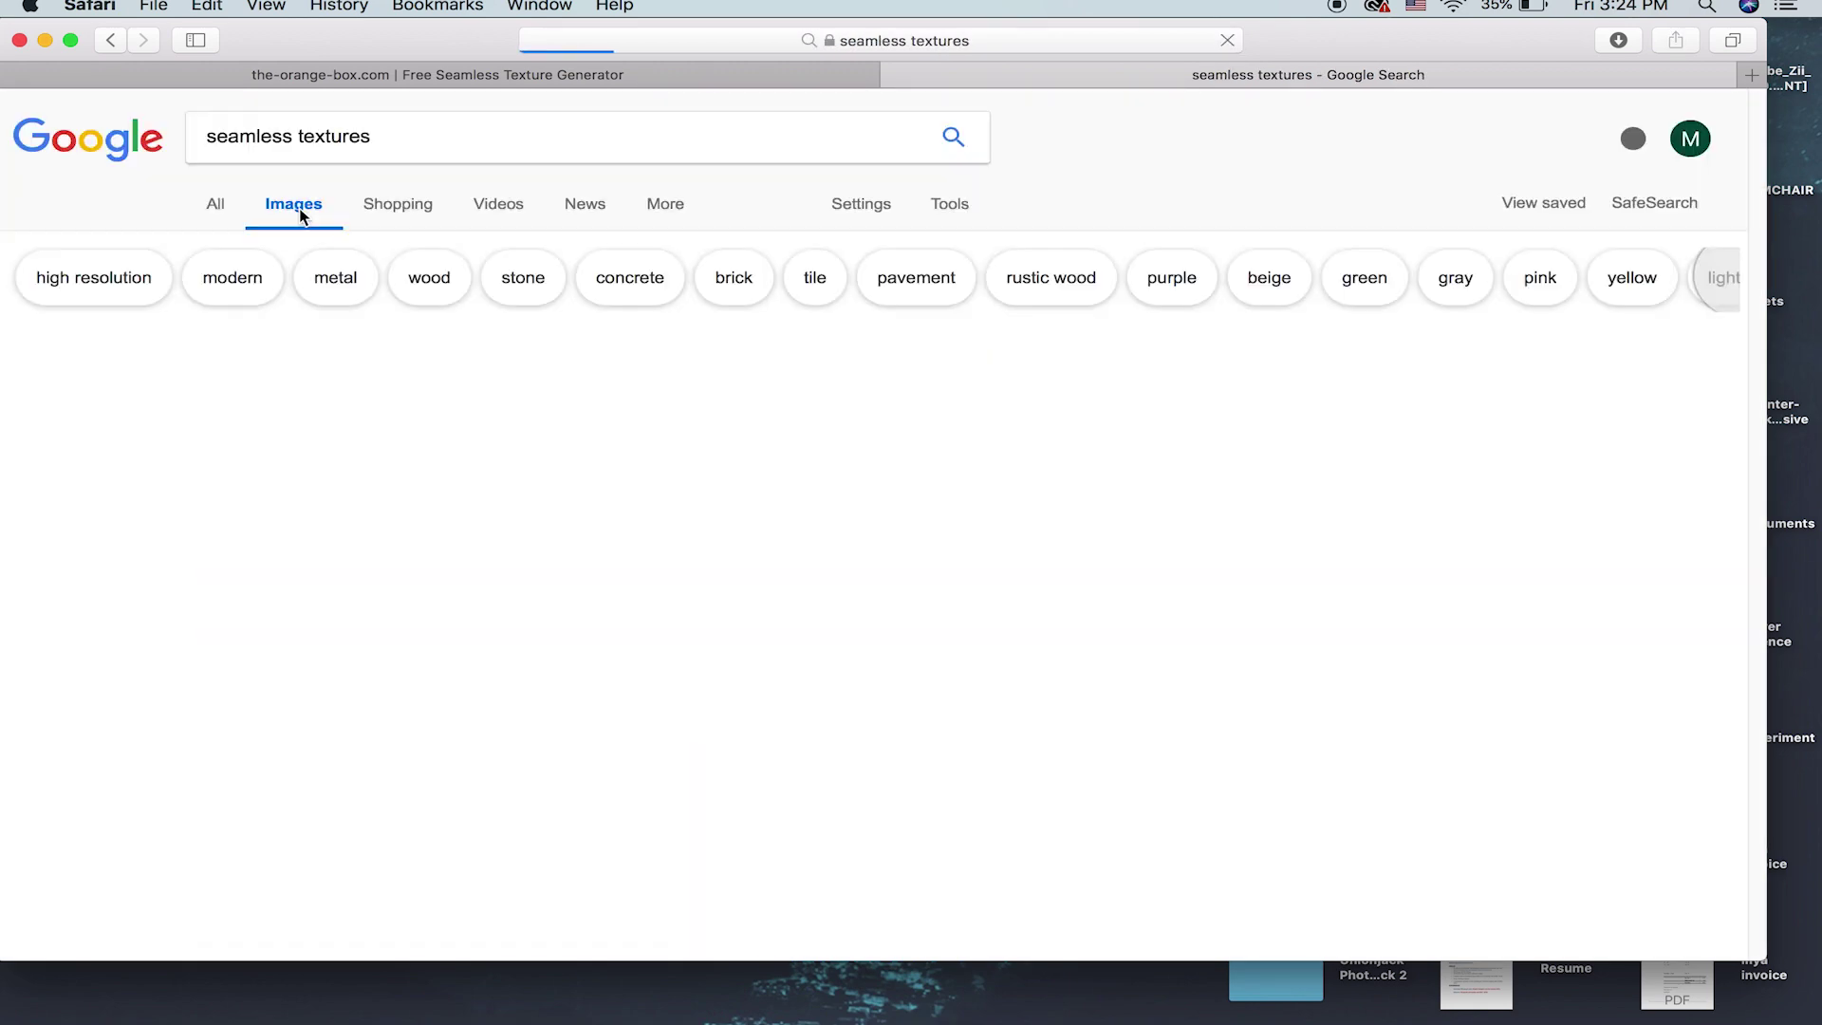
Step: Browse the seamless texture image results, previewing the dark metal cobblestone texture along the way
scroll(481, 380, "down", 5)
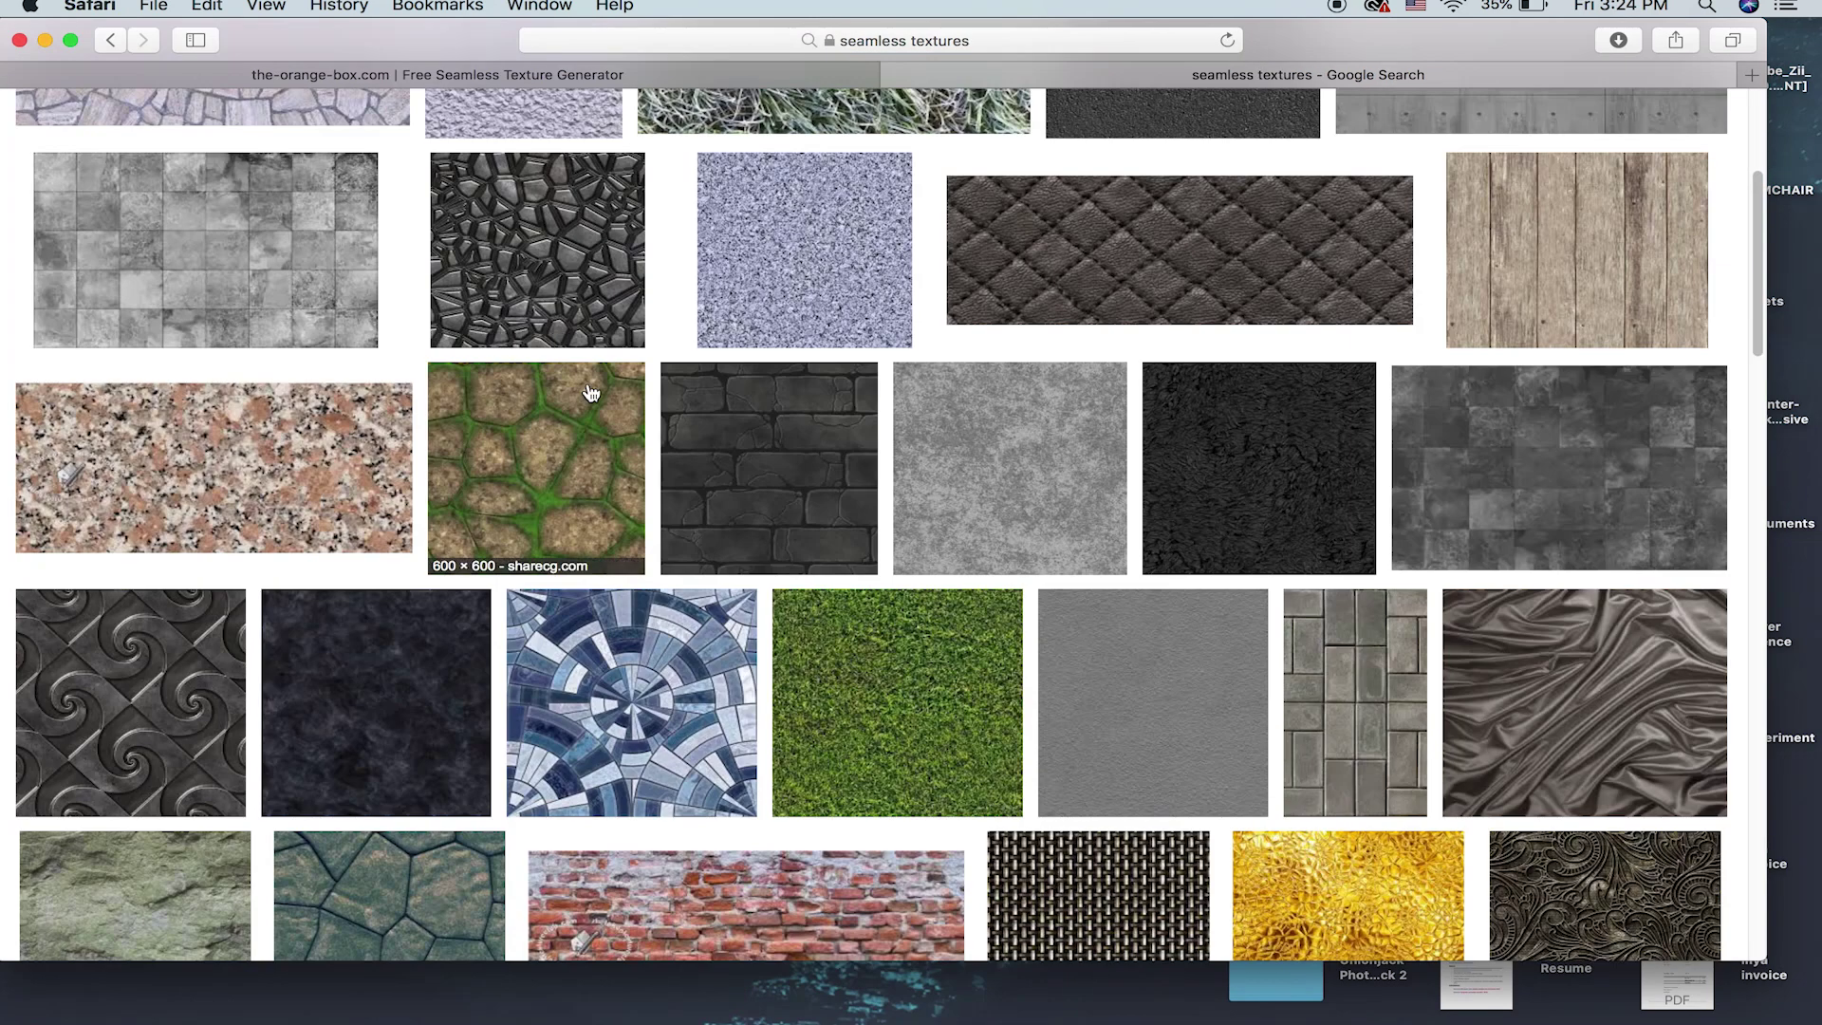
left_click(570, 283)
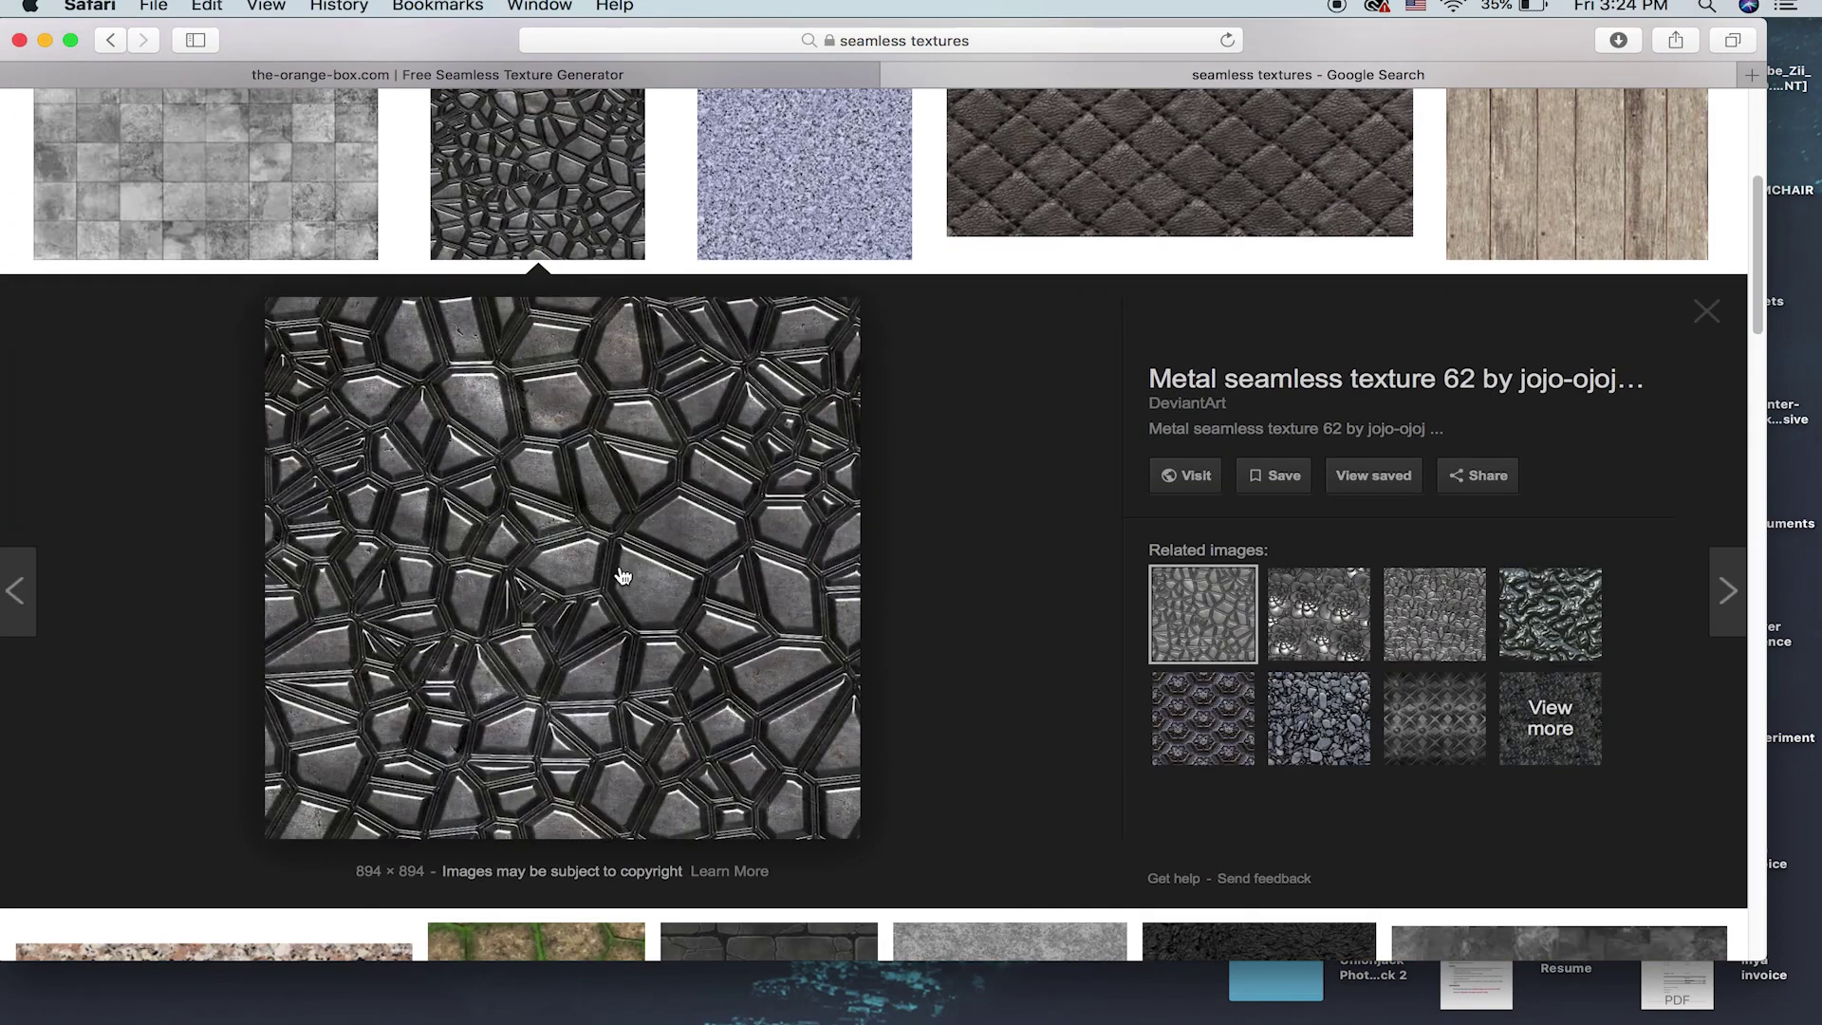
left_click(1707, 312)
scroll(1073, 456, "down", 4)
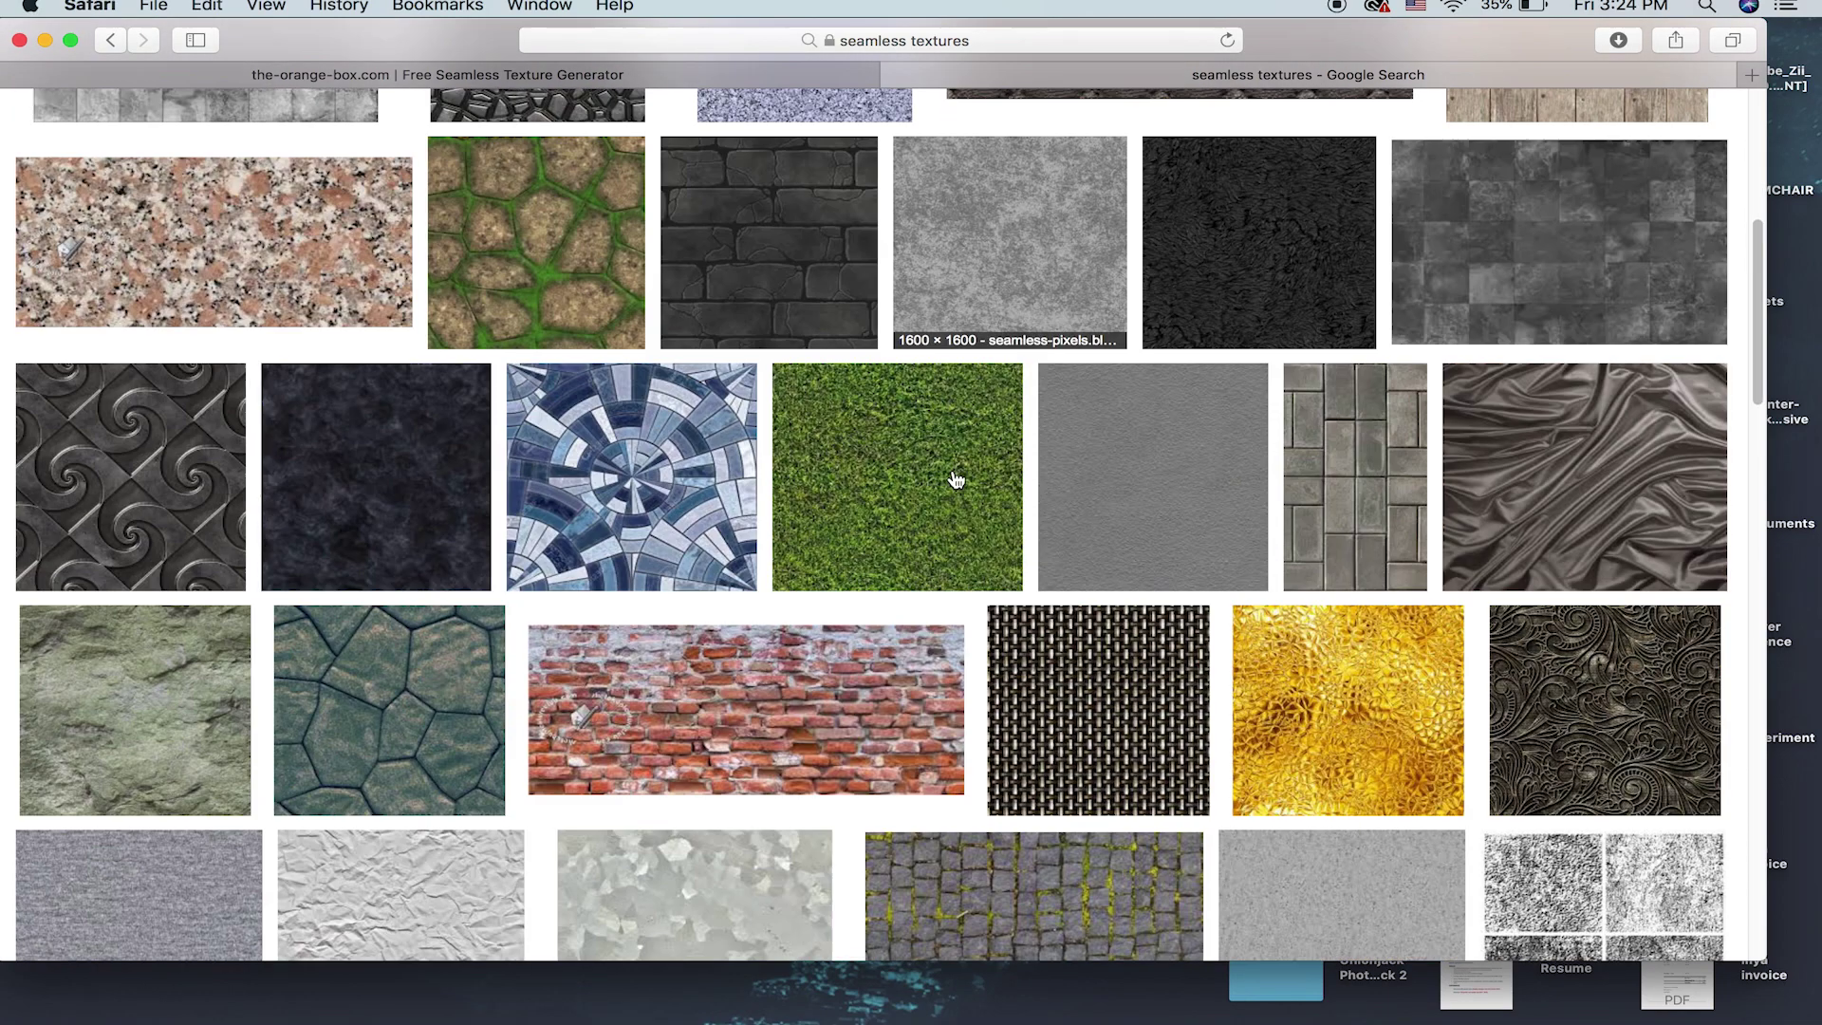
scroll(548, 456, "down", 2)
scroll(568, 446, "down", 2)
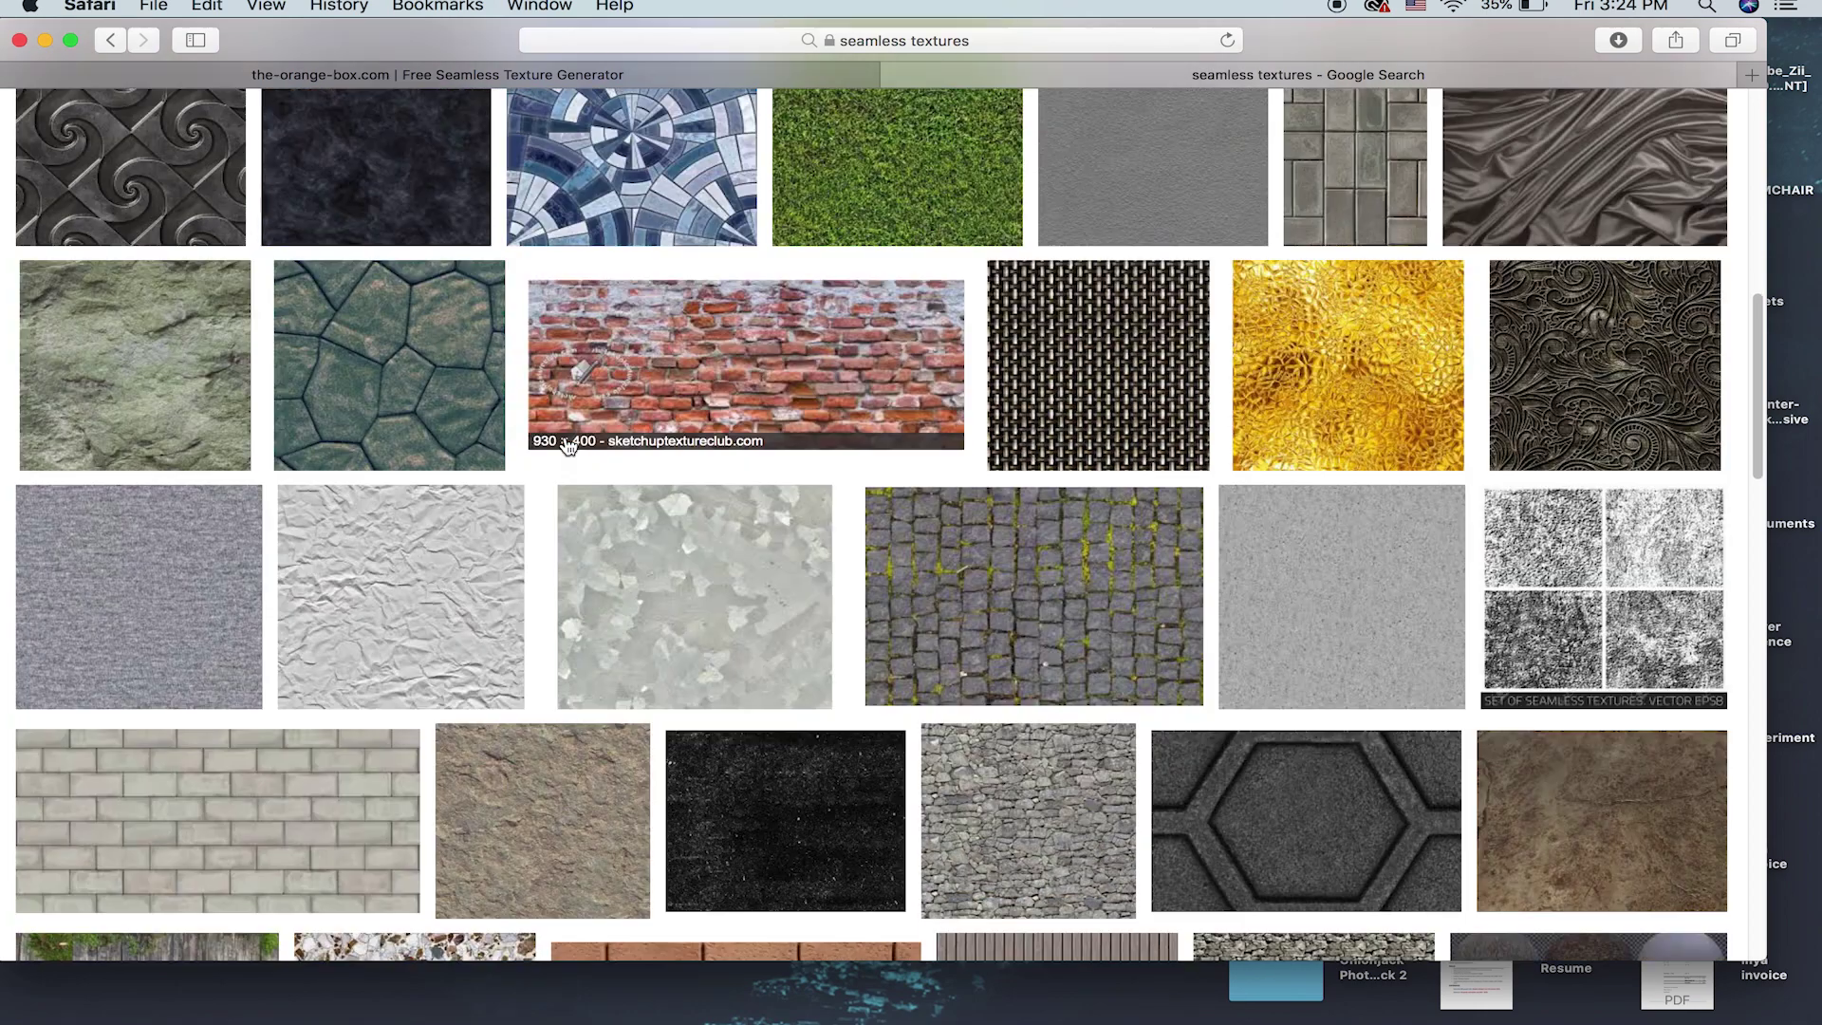
scroll(567, 446, "up", 2)
scroll(568, 446, "down", 8)
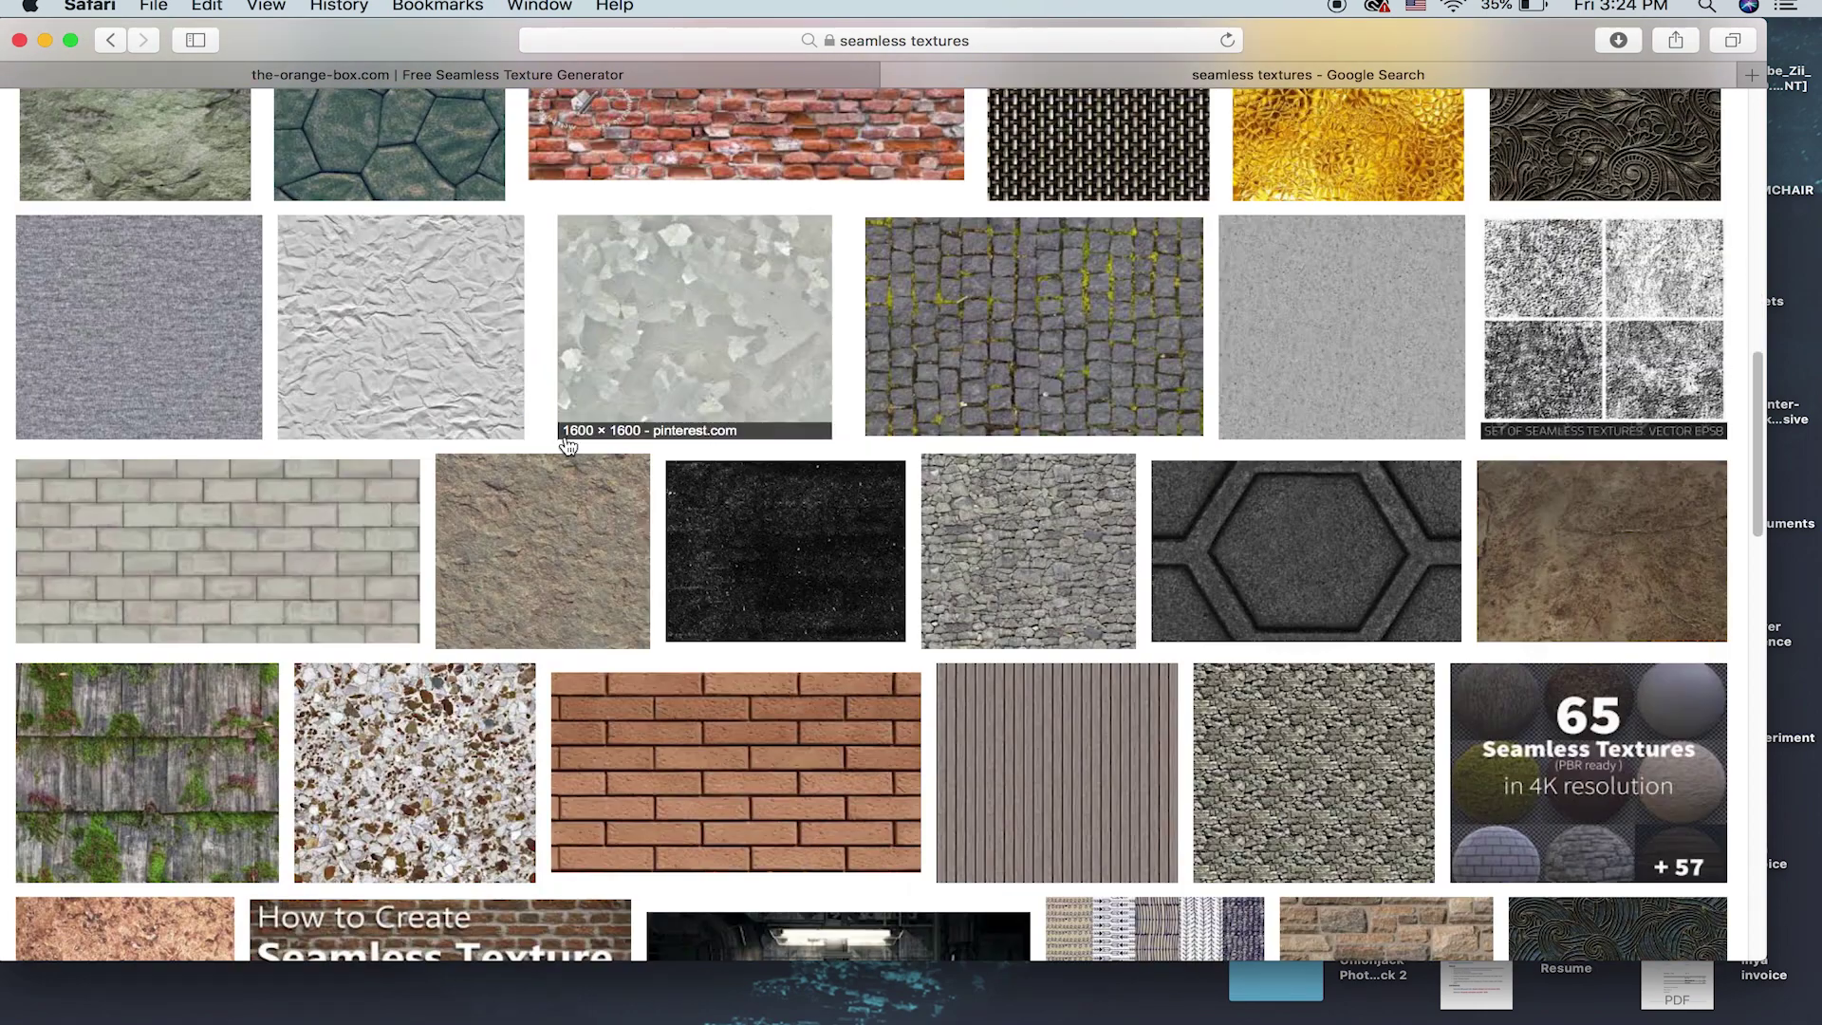
scroll(567, 446, "down", 4)
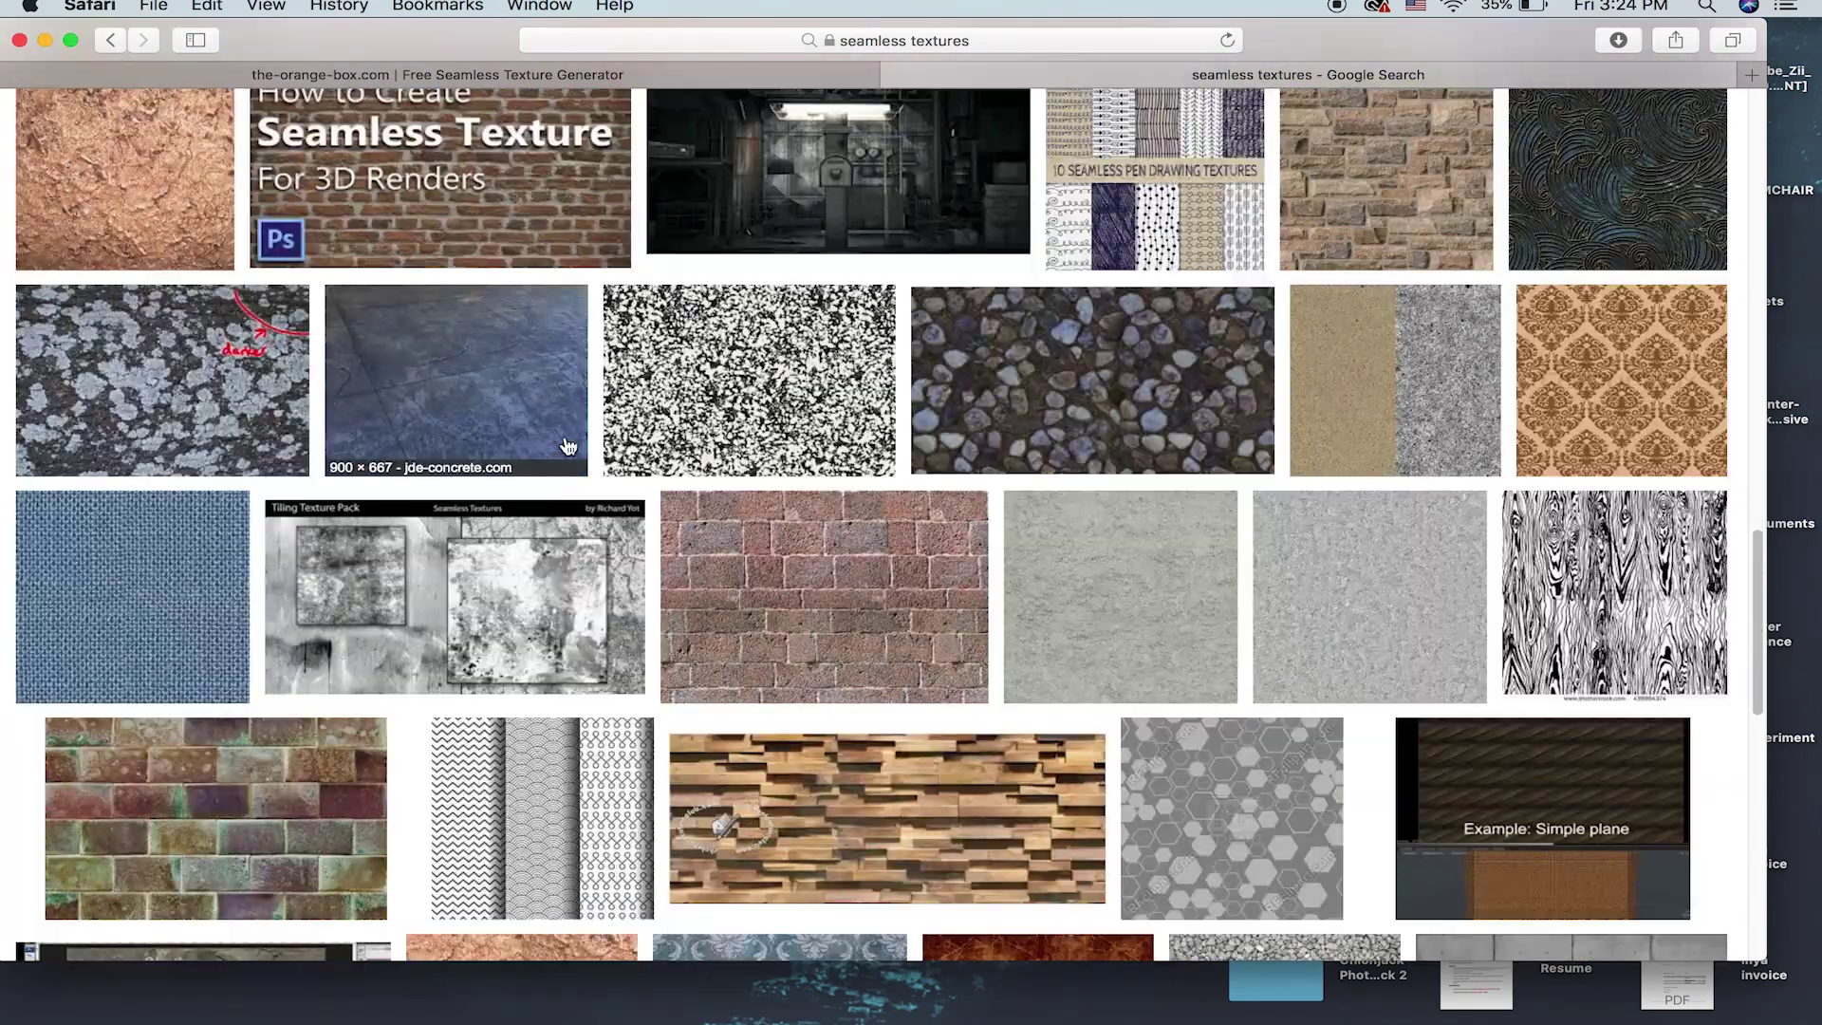
scroll(664, 513, "down", 2)
scroll(724, 581, "down", 3)
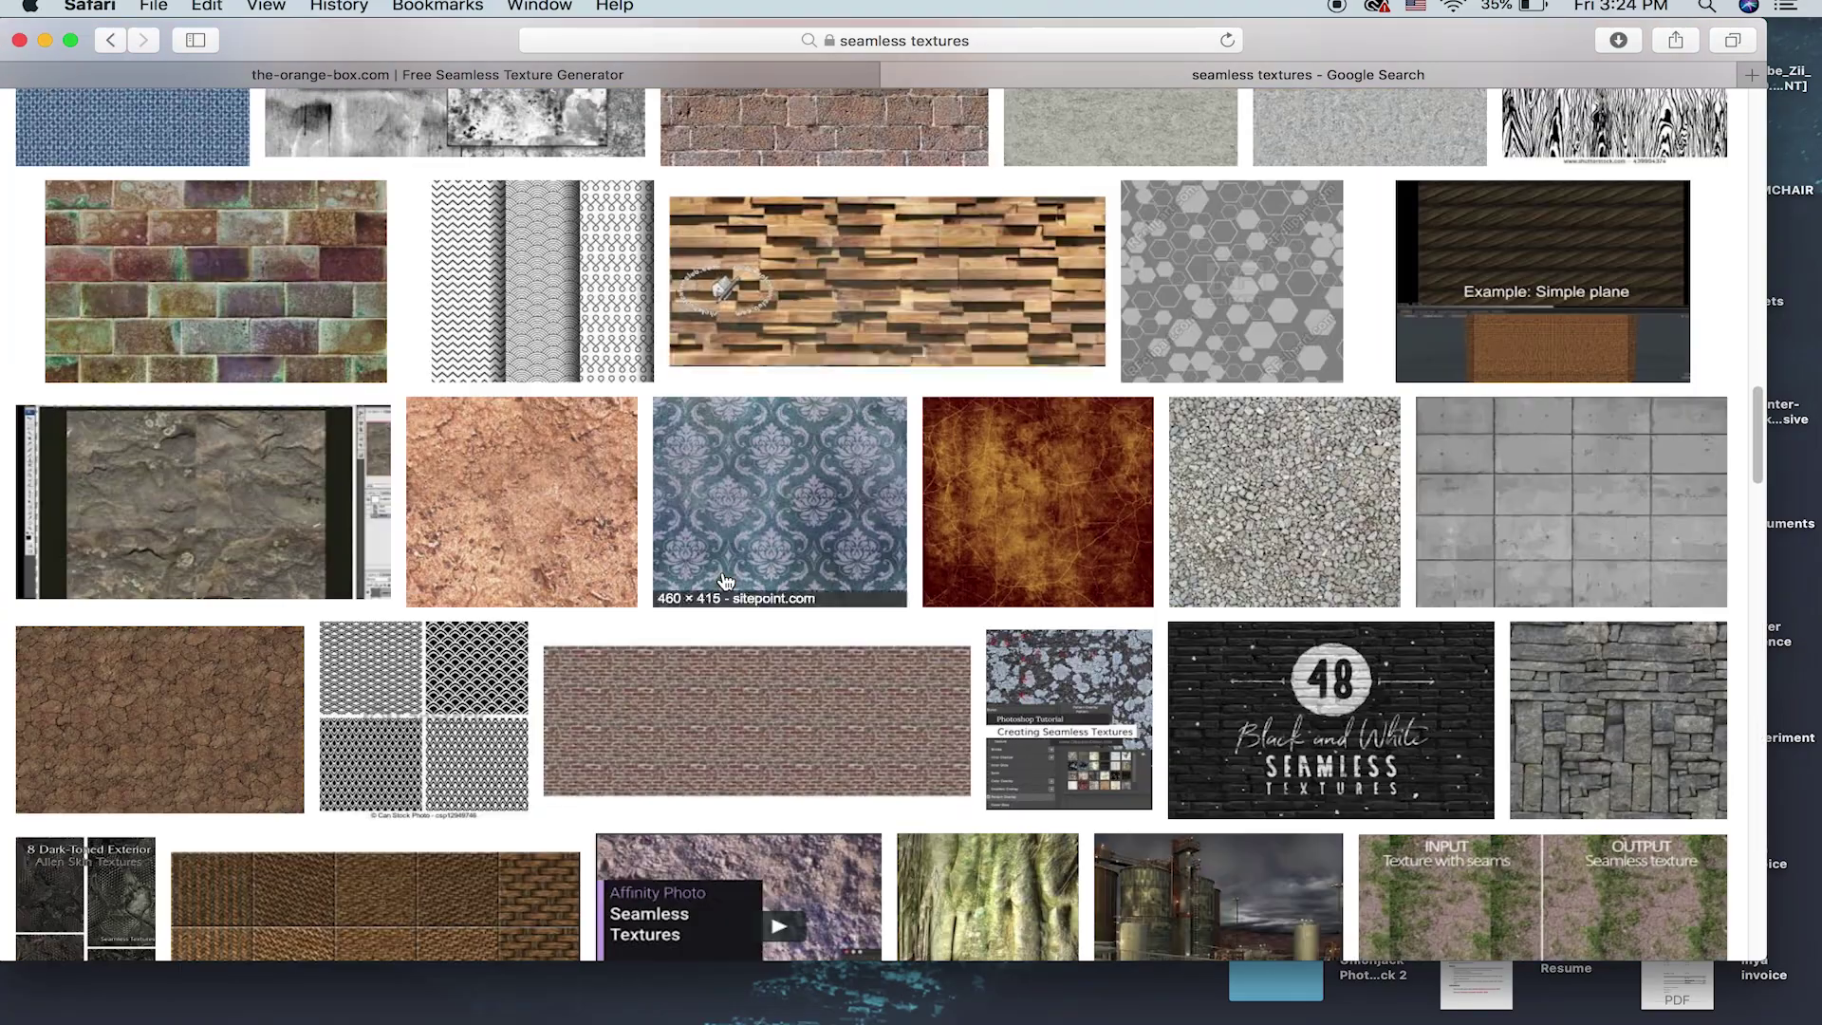
scroll(724, 581, "down", 11)
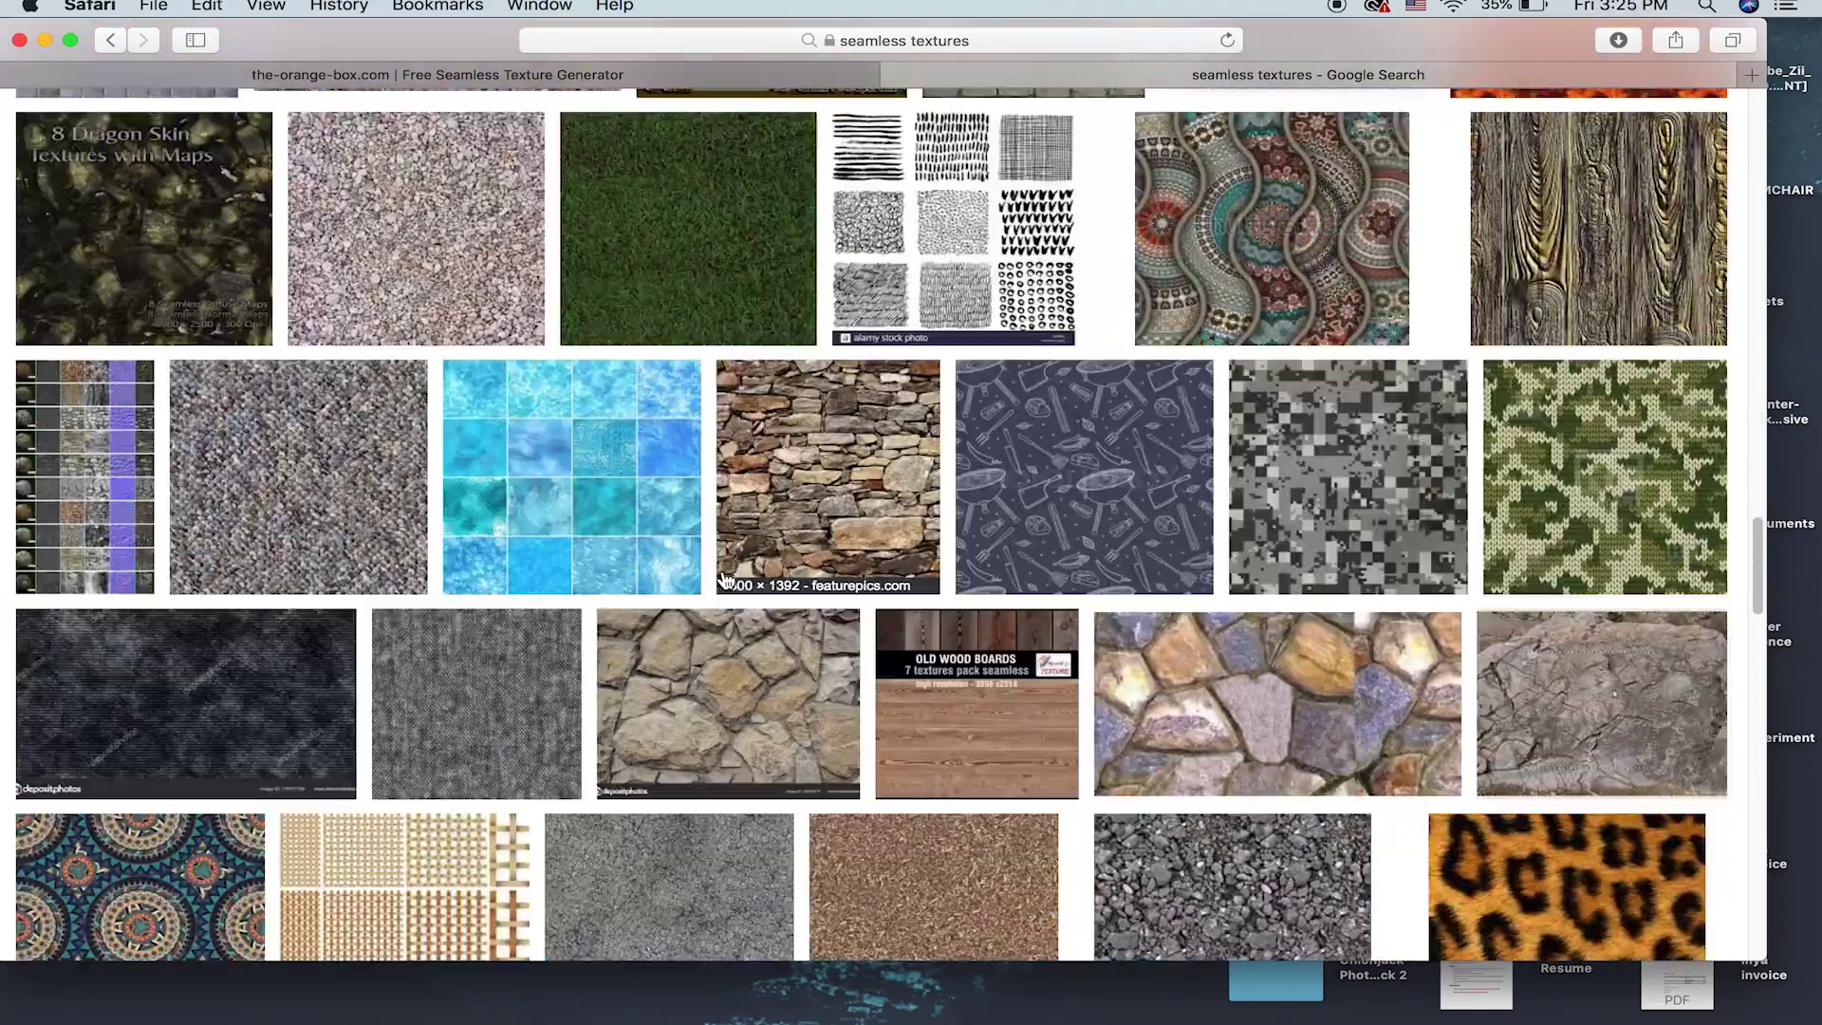
scroll(724, 581, "up", 15)
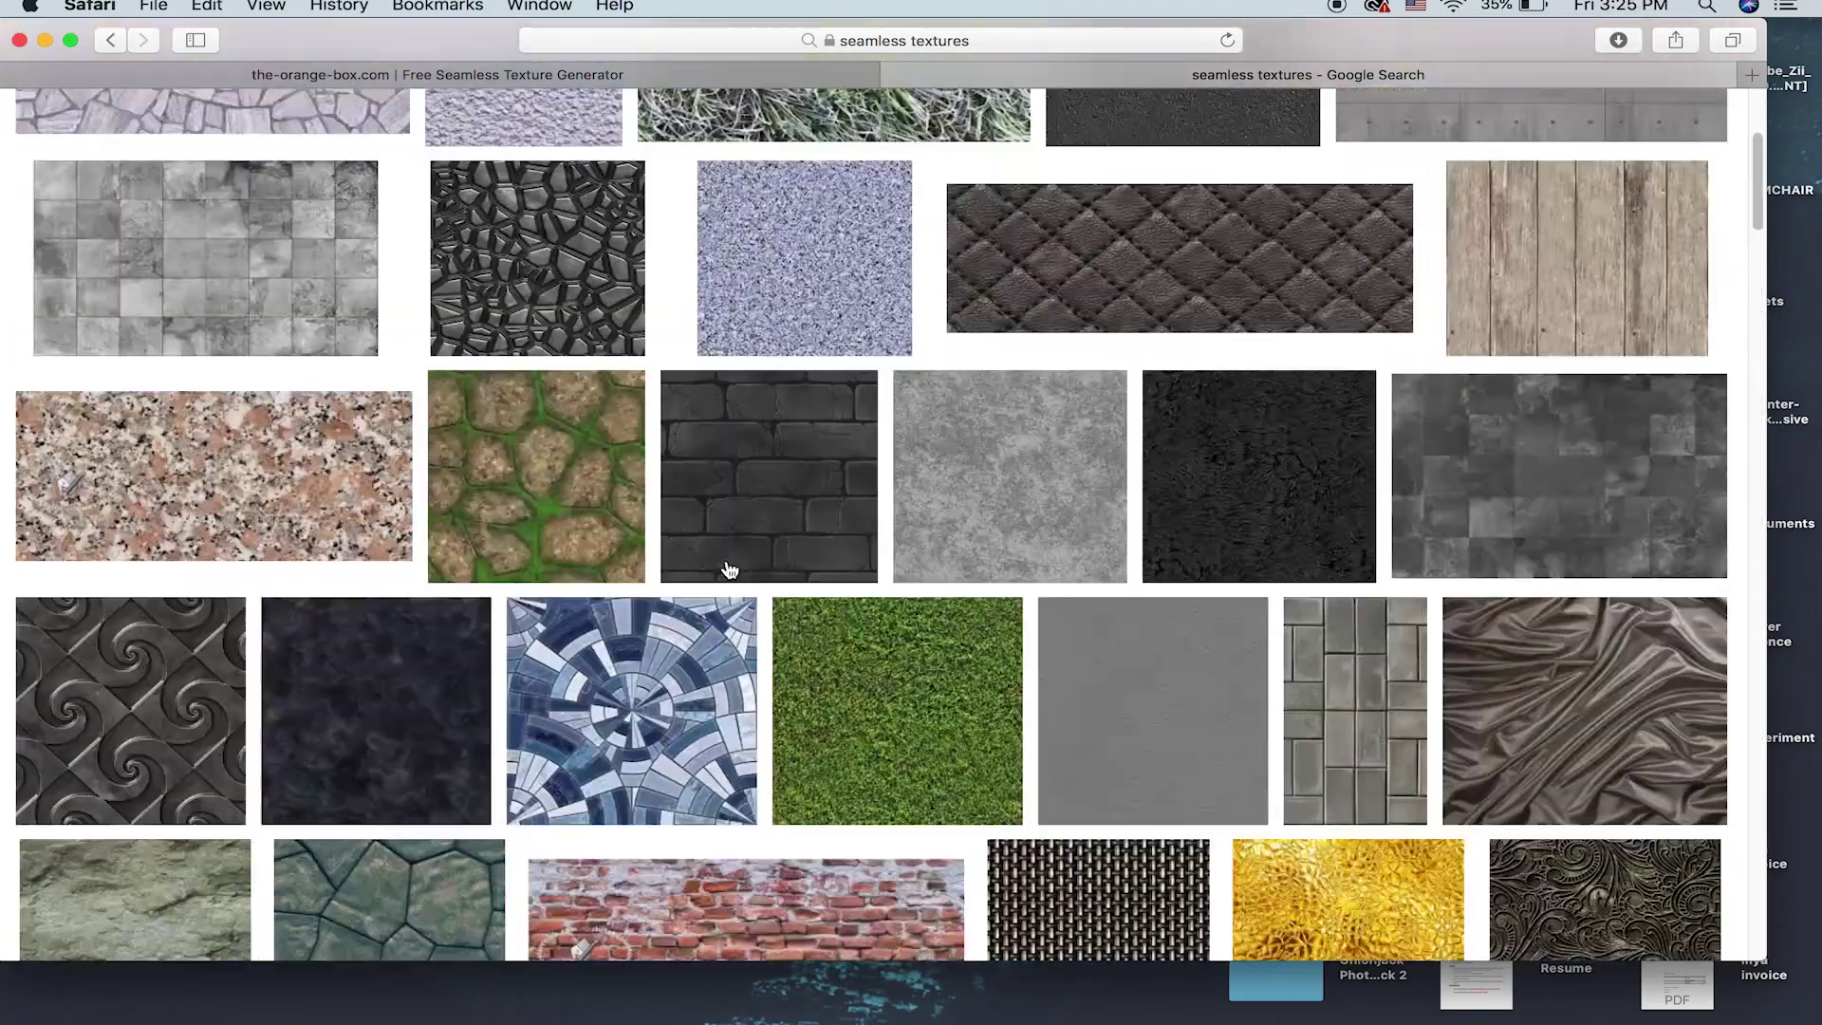
scroll(729, 570, "up", 3)
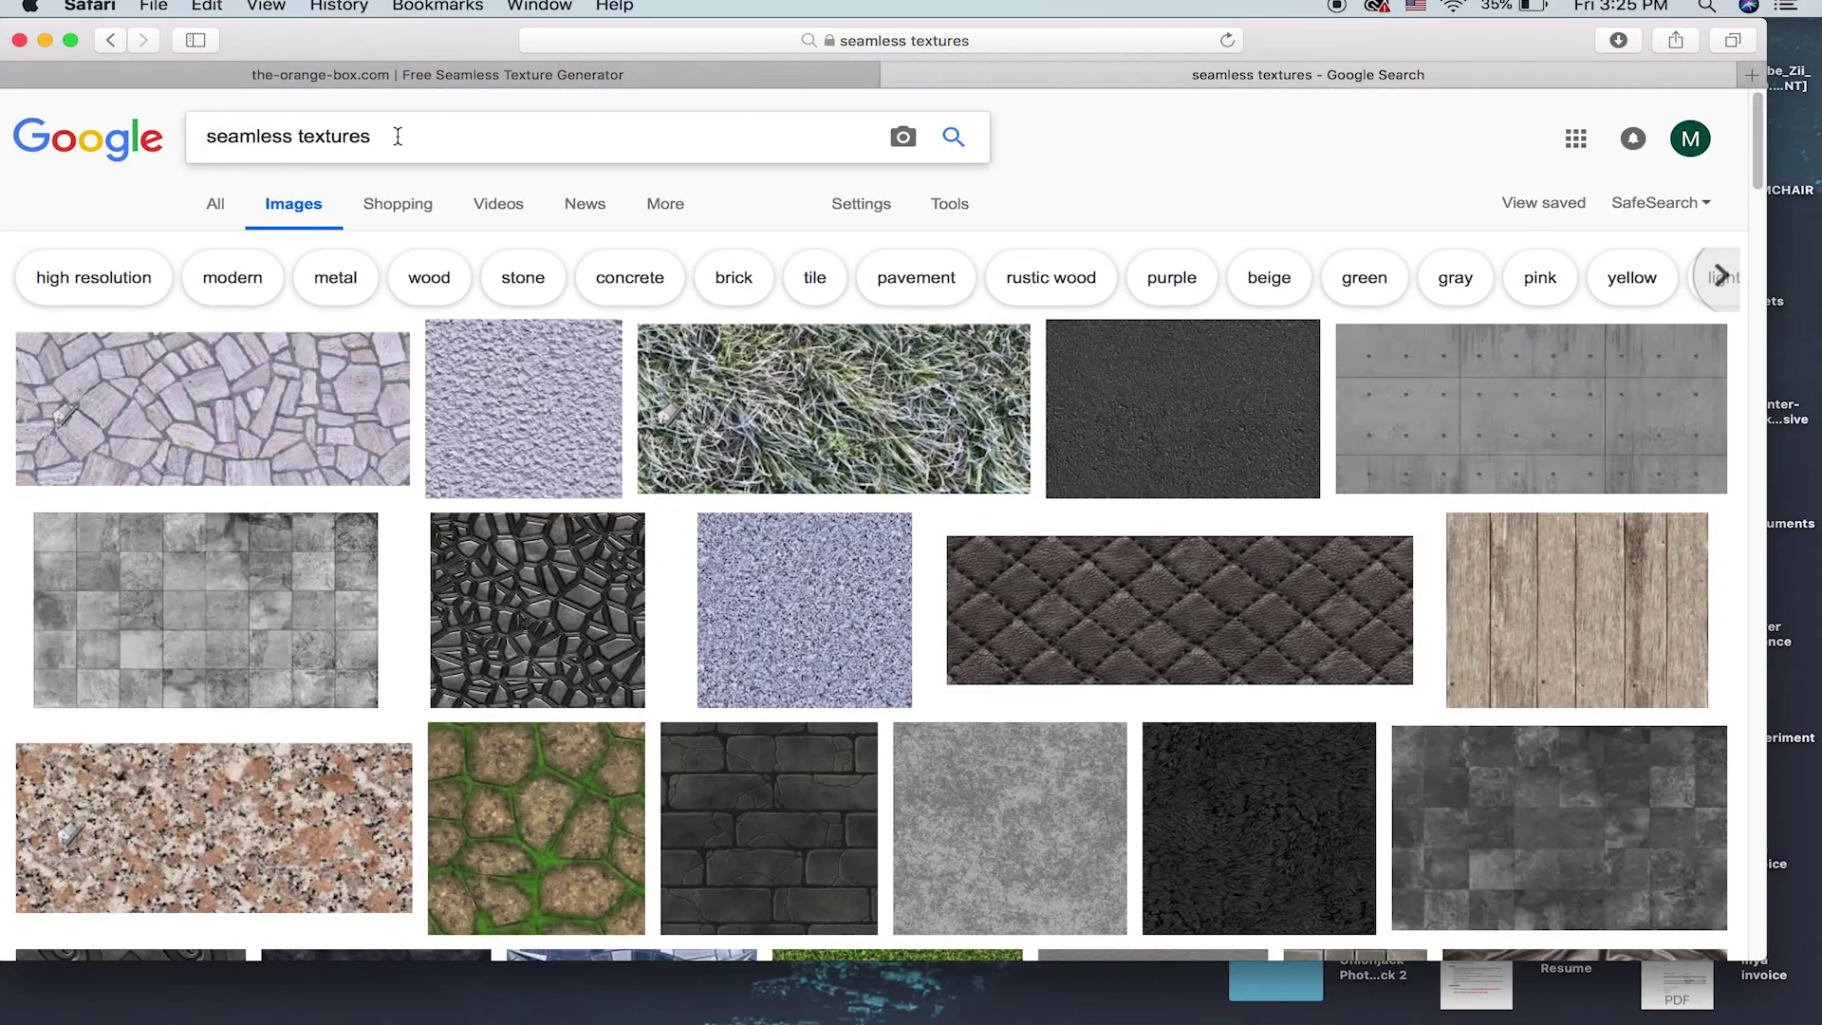
Step: Change the image search to "rock textures" and look over the results
left_click_drag(293, 136, 183, 142)
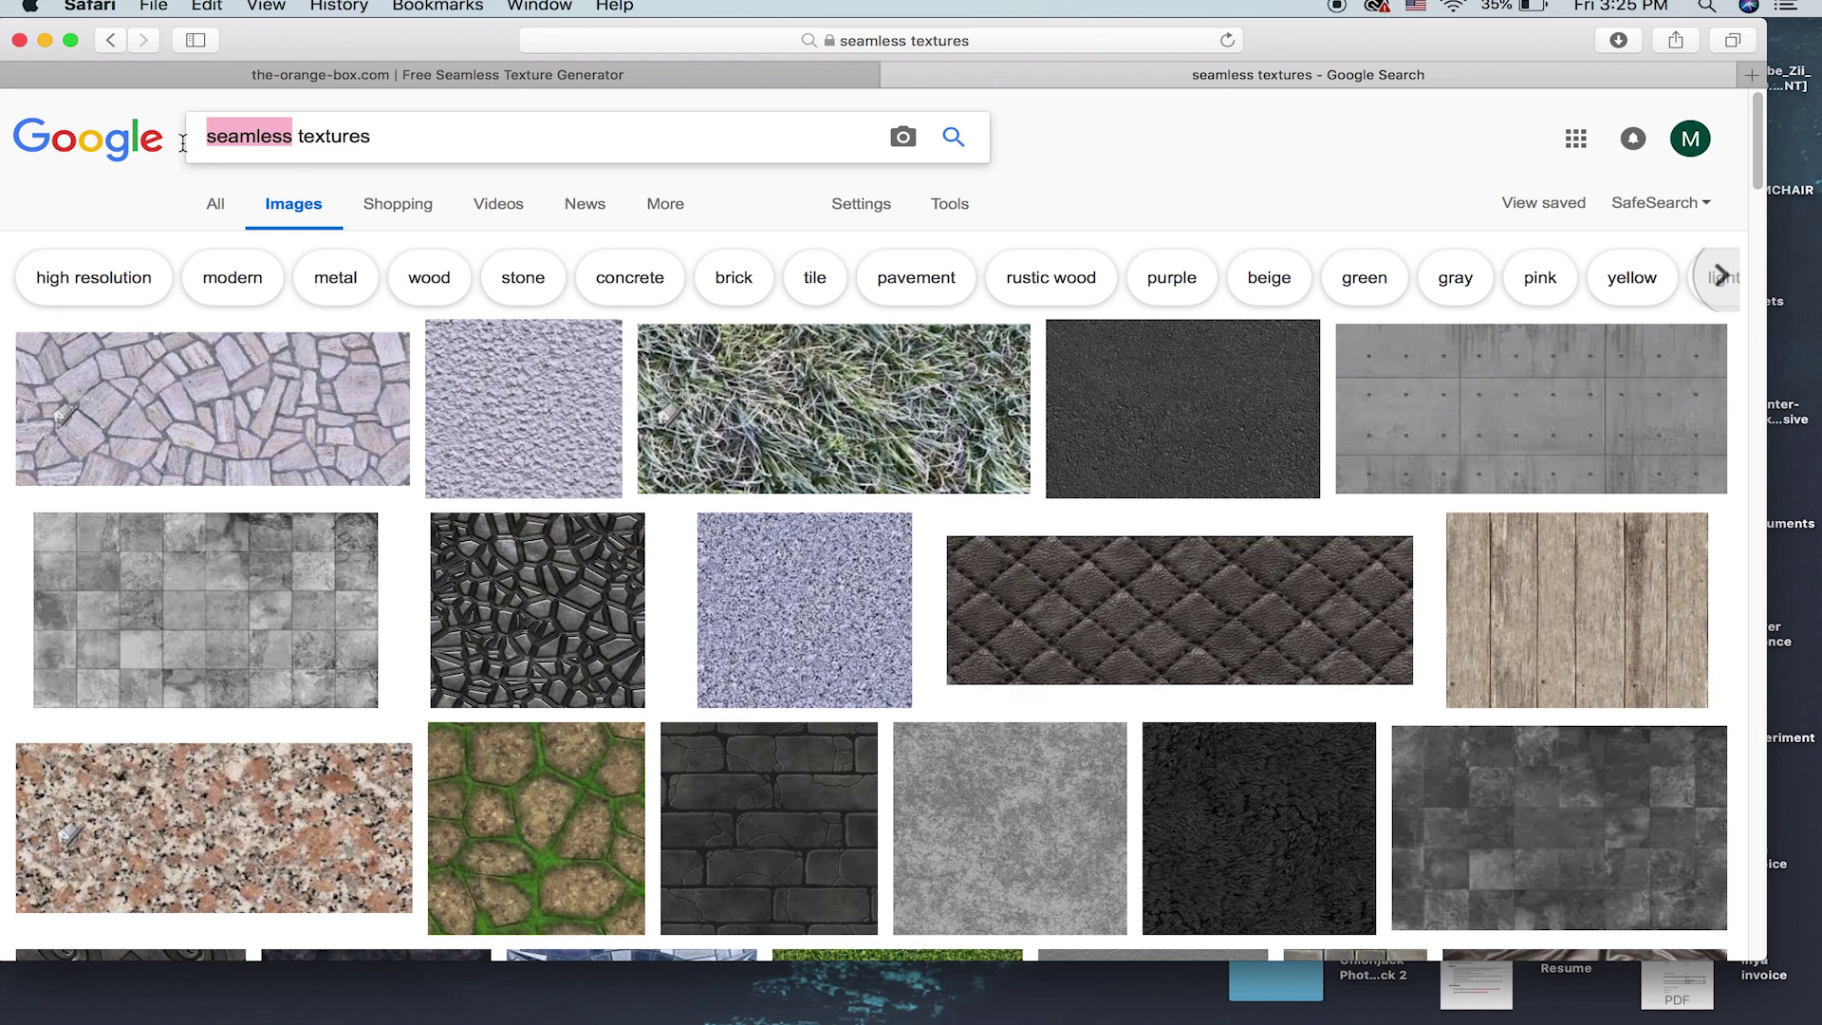
type("rock")
key("Return")
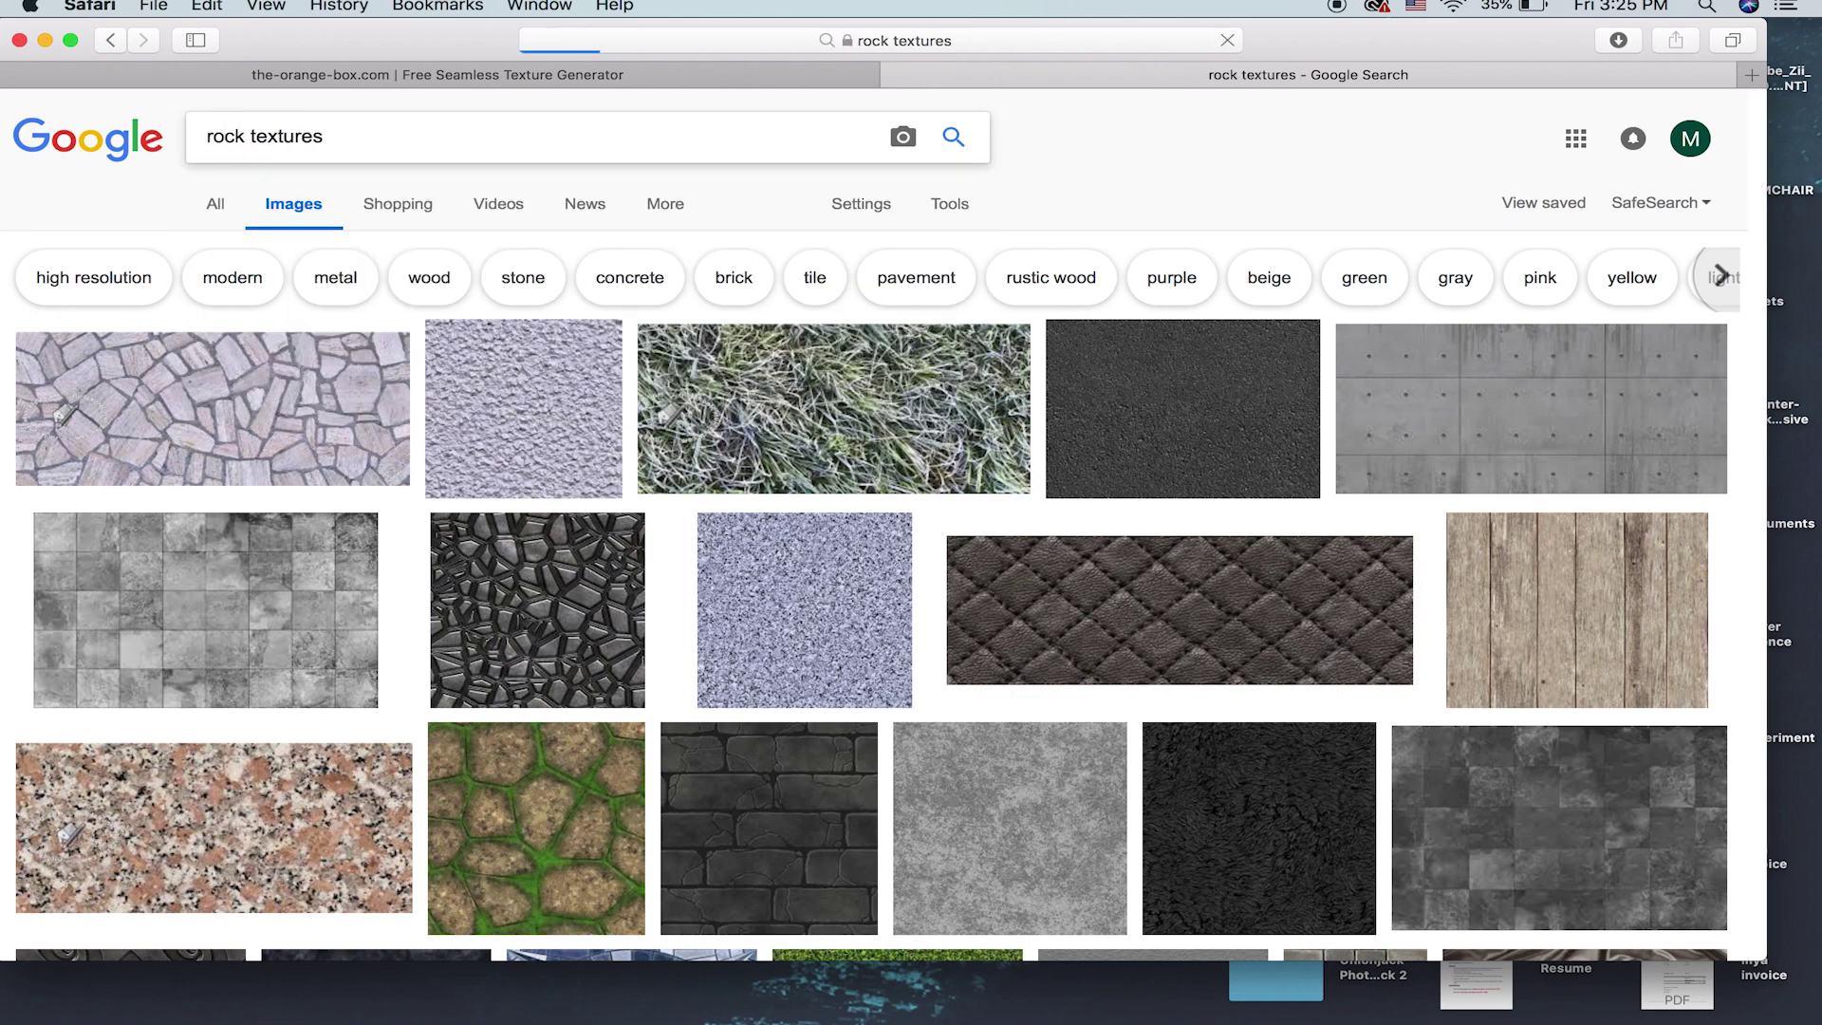
scroll(460, 503, "down", 3)
scroll(460, 503, "up", 3)
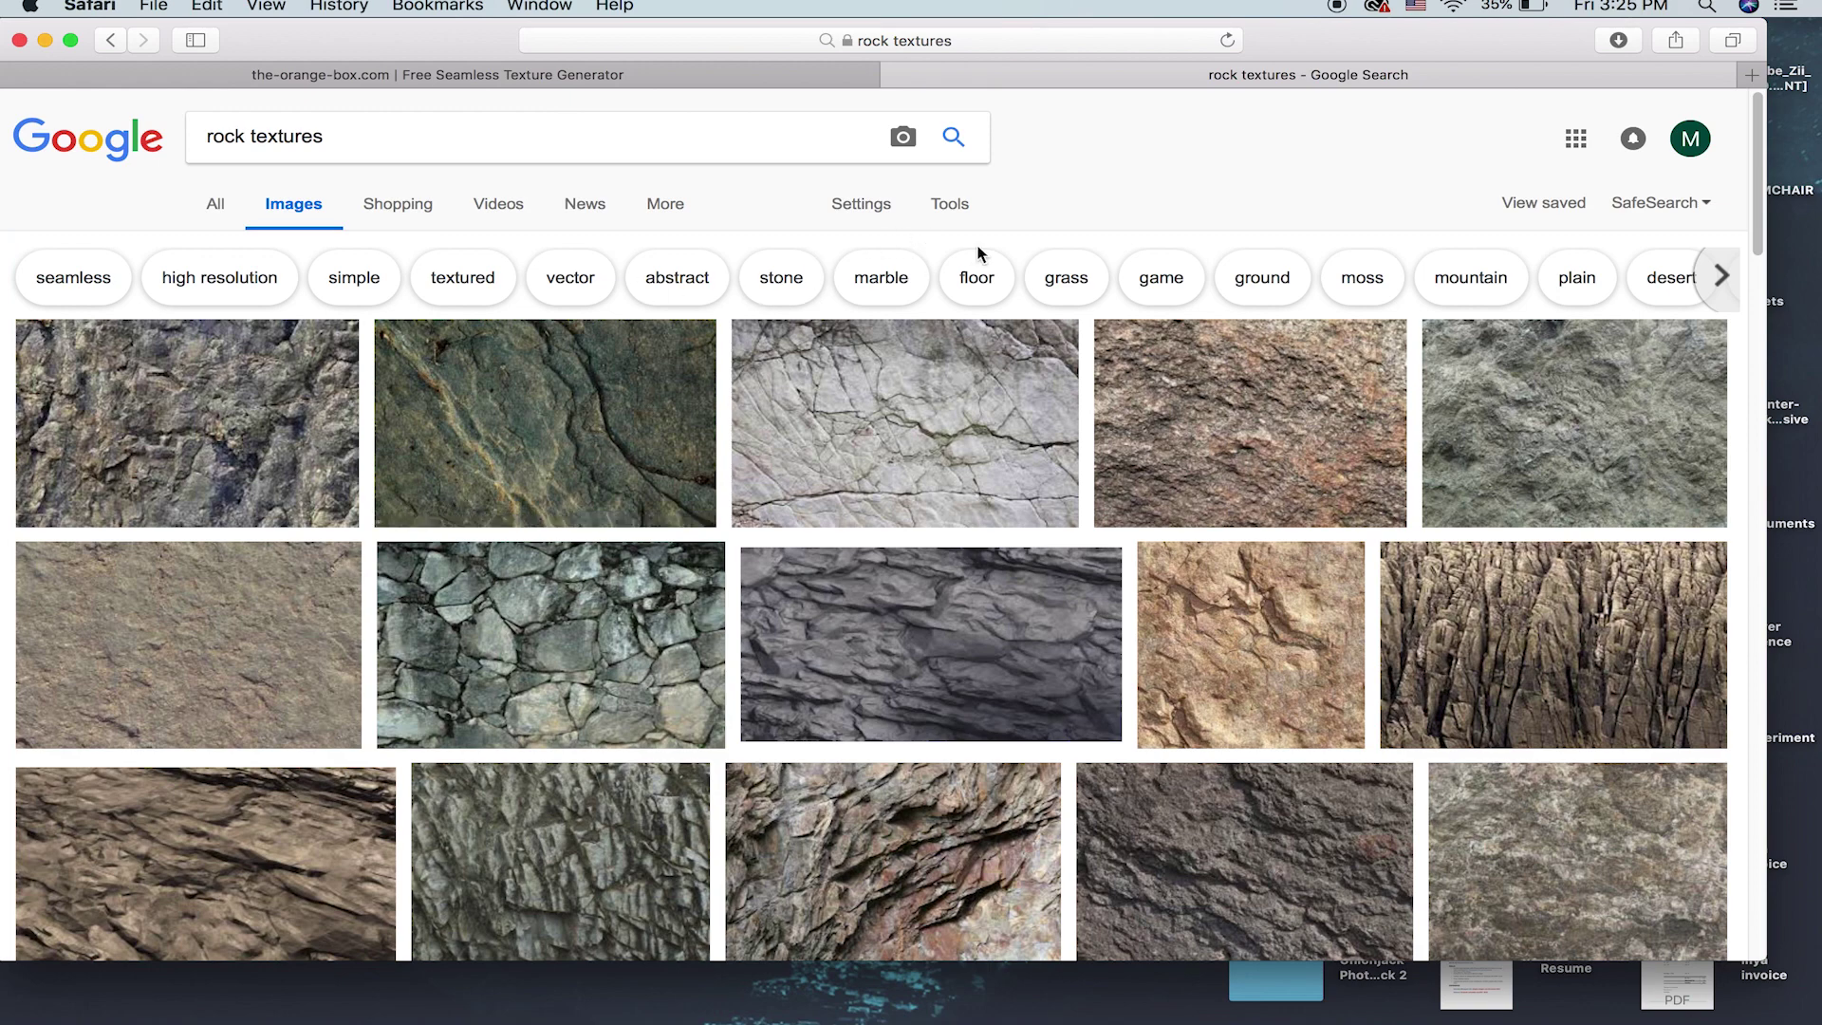
Step: Filter the rock texture images to sizes larger than 4 MP (2272×1704)
left_click(949, 203)
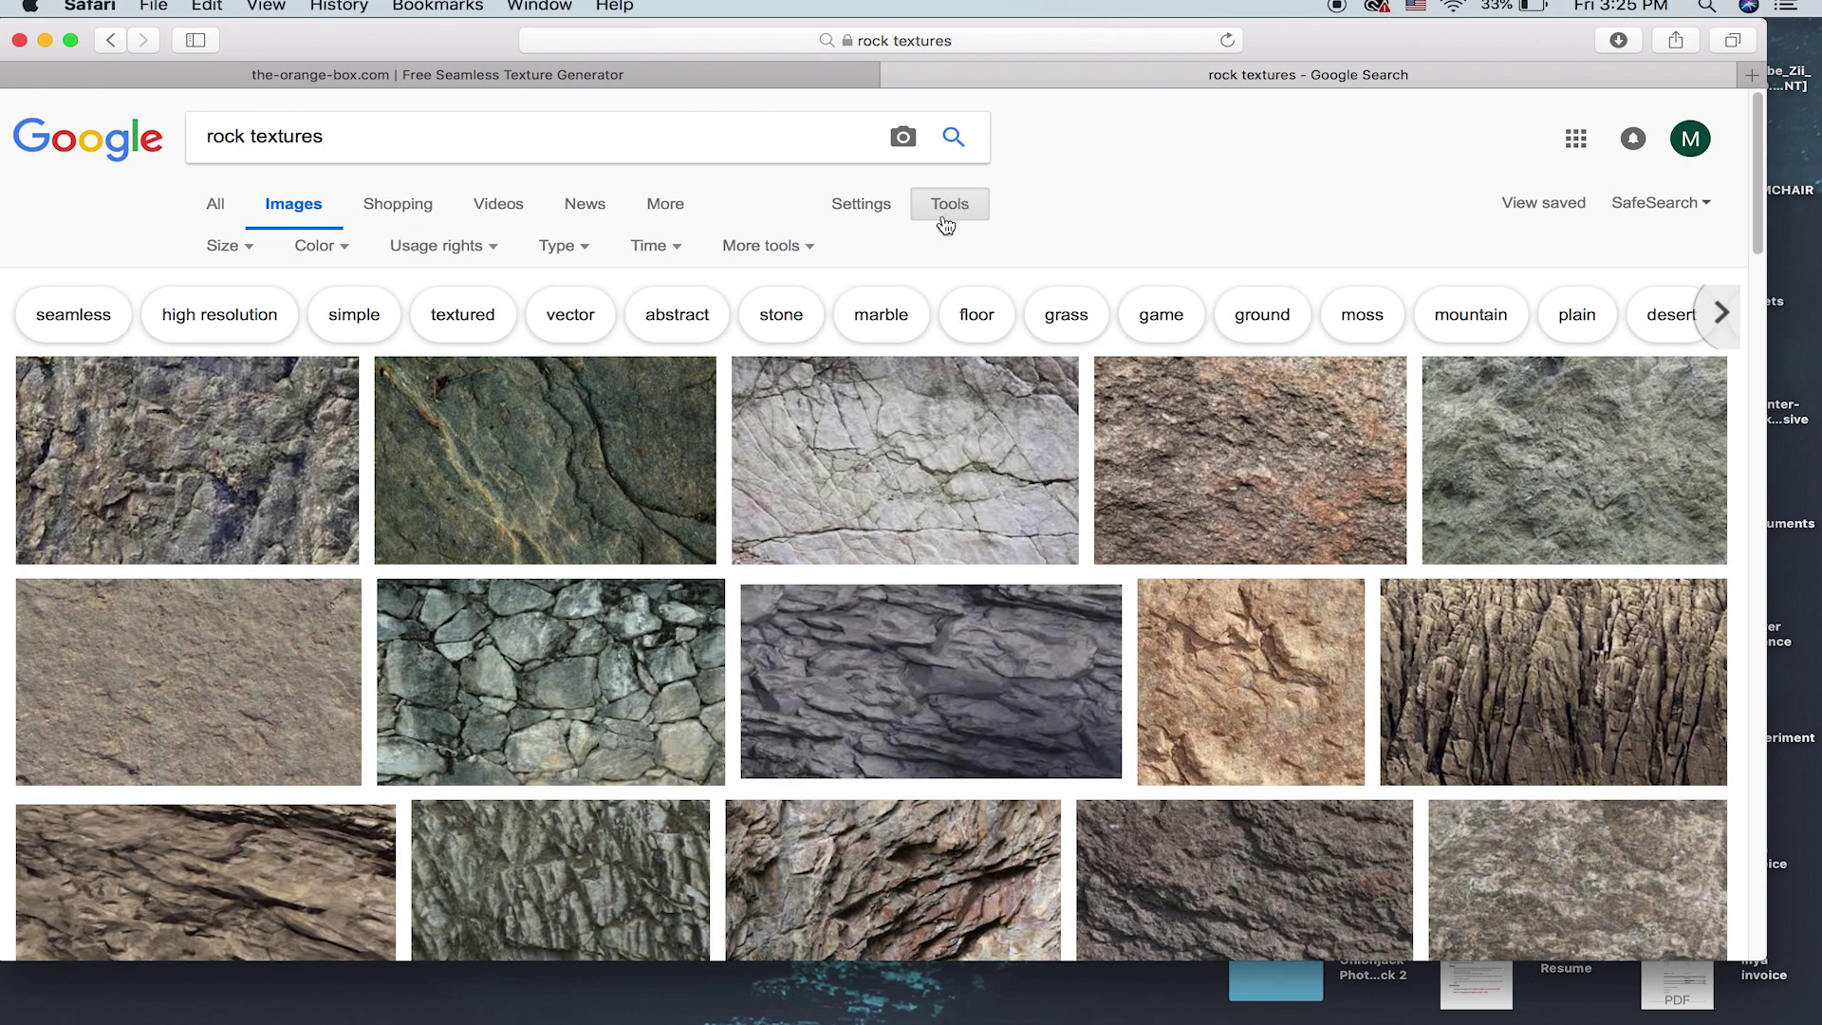
left_click(231, 245)
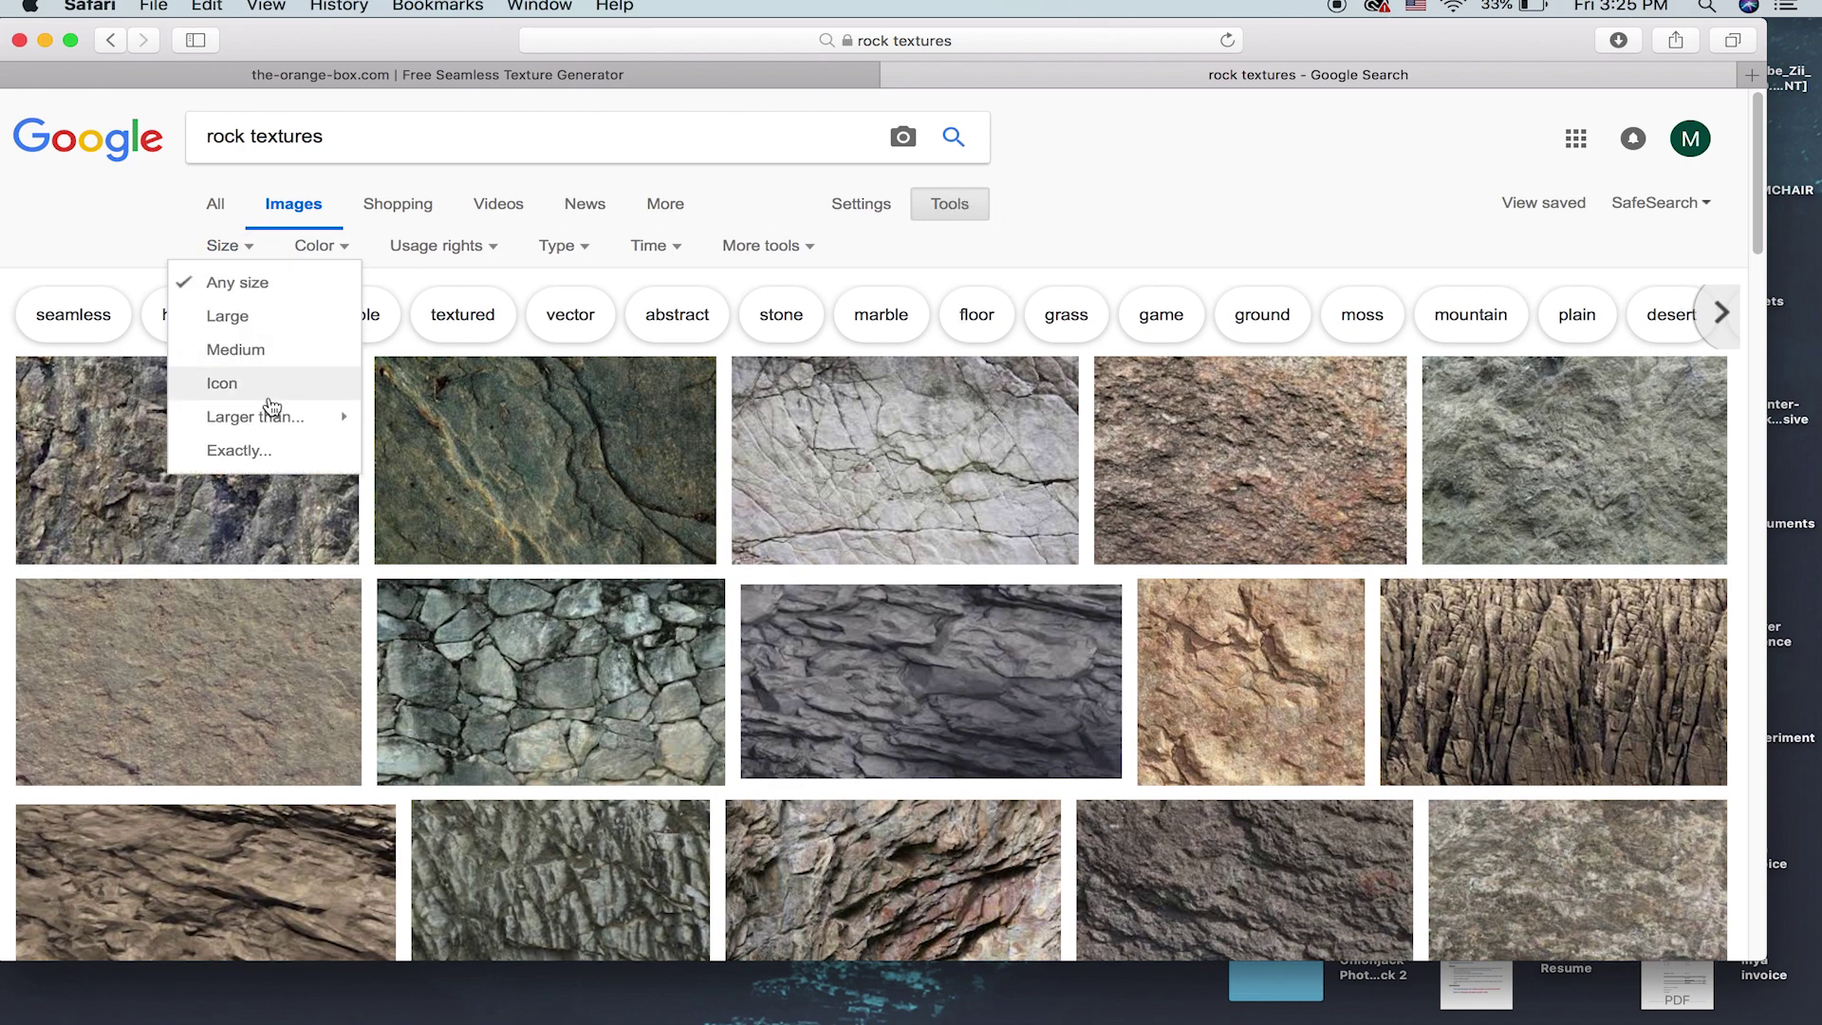
mouse_move(283, 430)
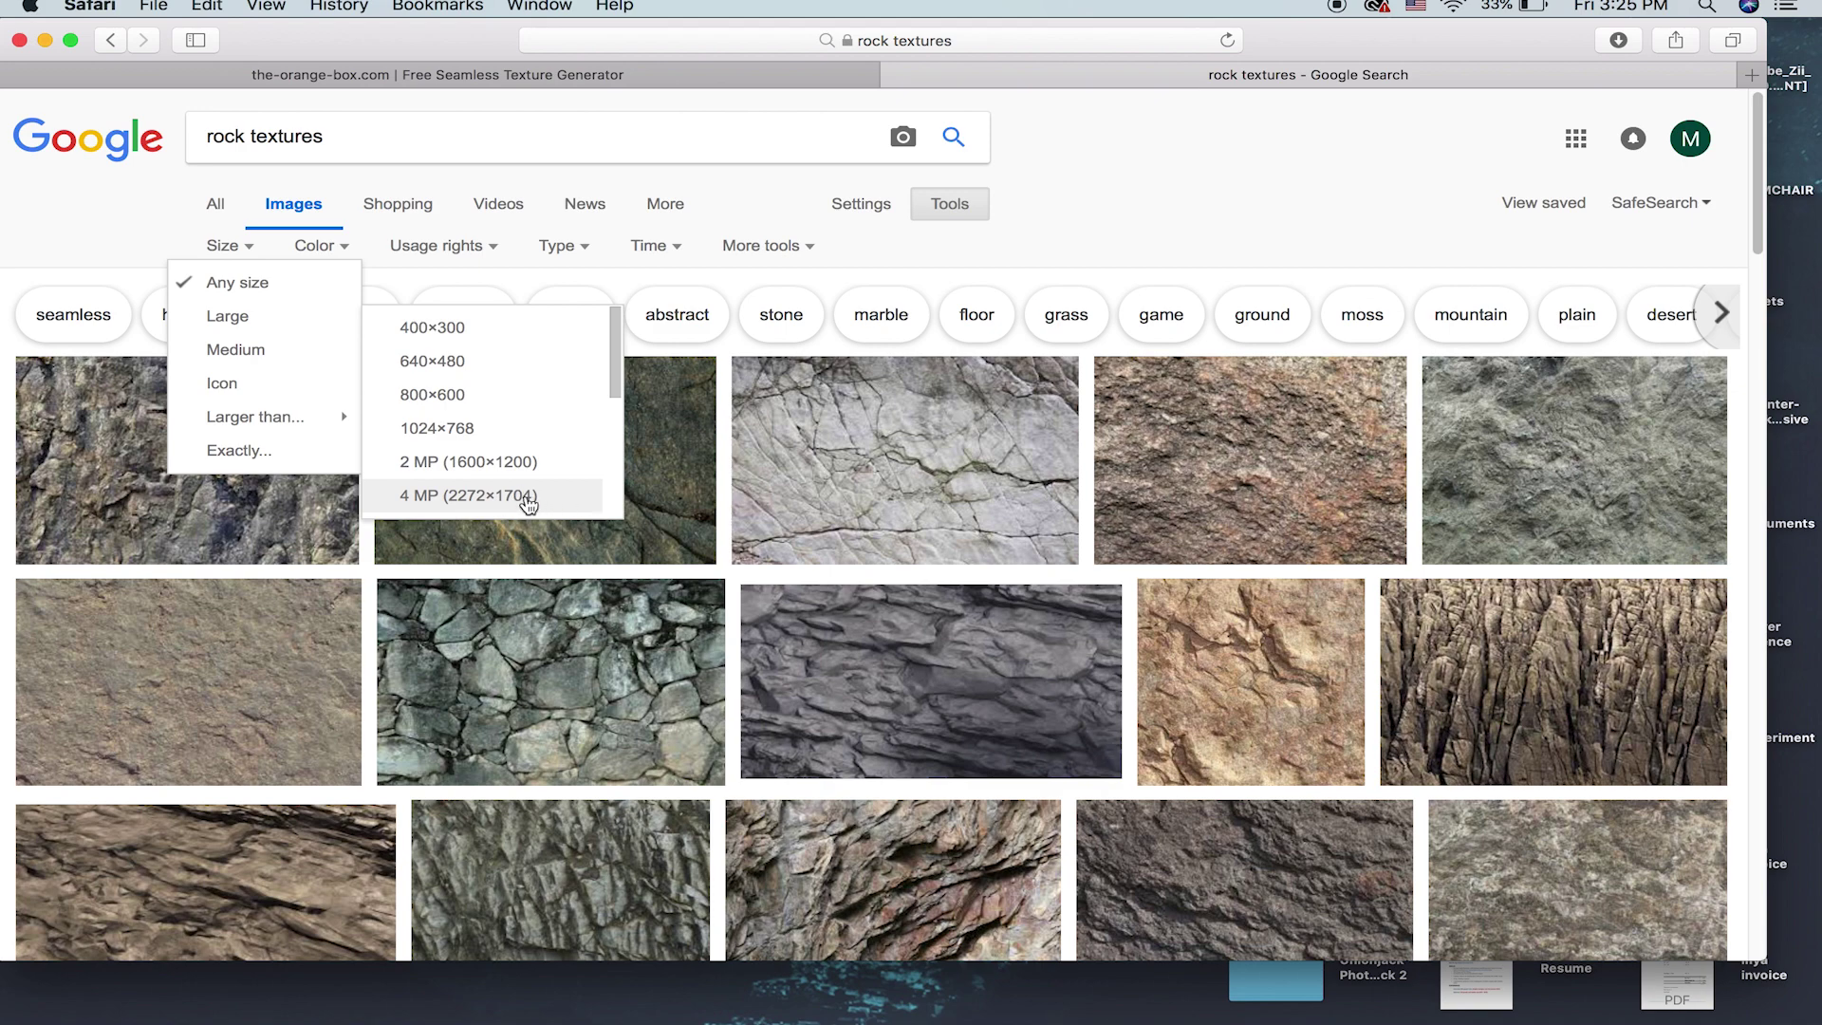
left_click(456, 501)
Step: Look through the large rock textures and preview the Mountain Rock-058 image from Texturify
scroll(583, 452, "down", 3)
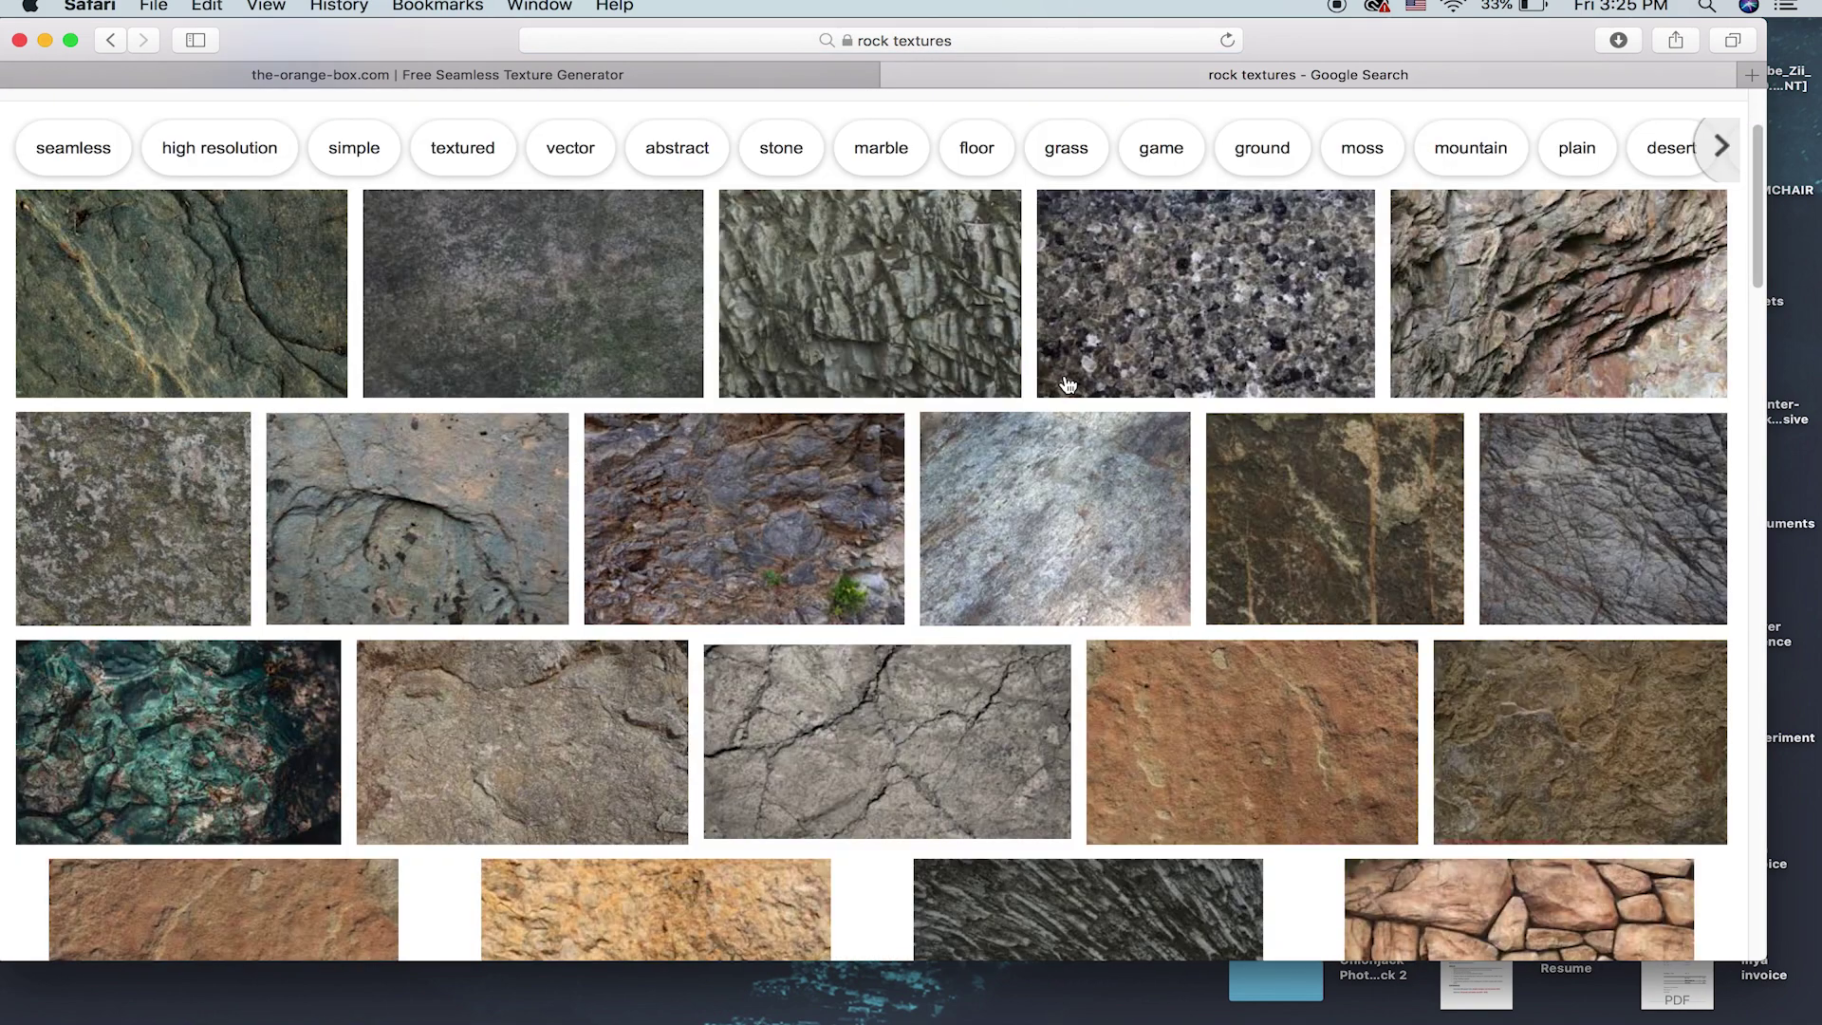
scroll(904, 489, "down", 2)
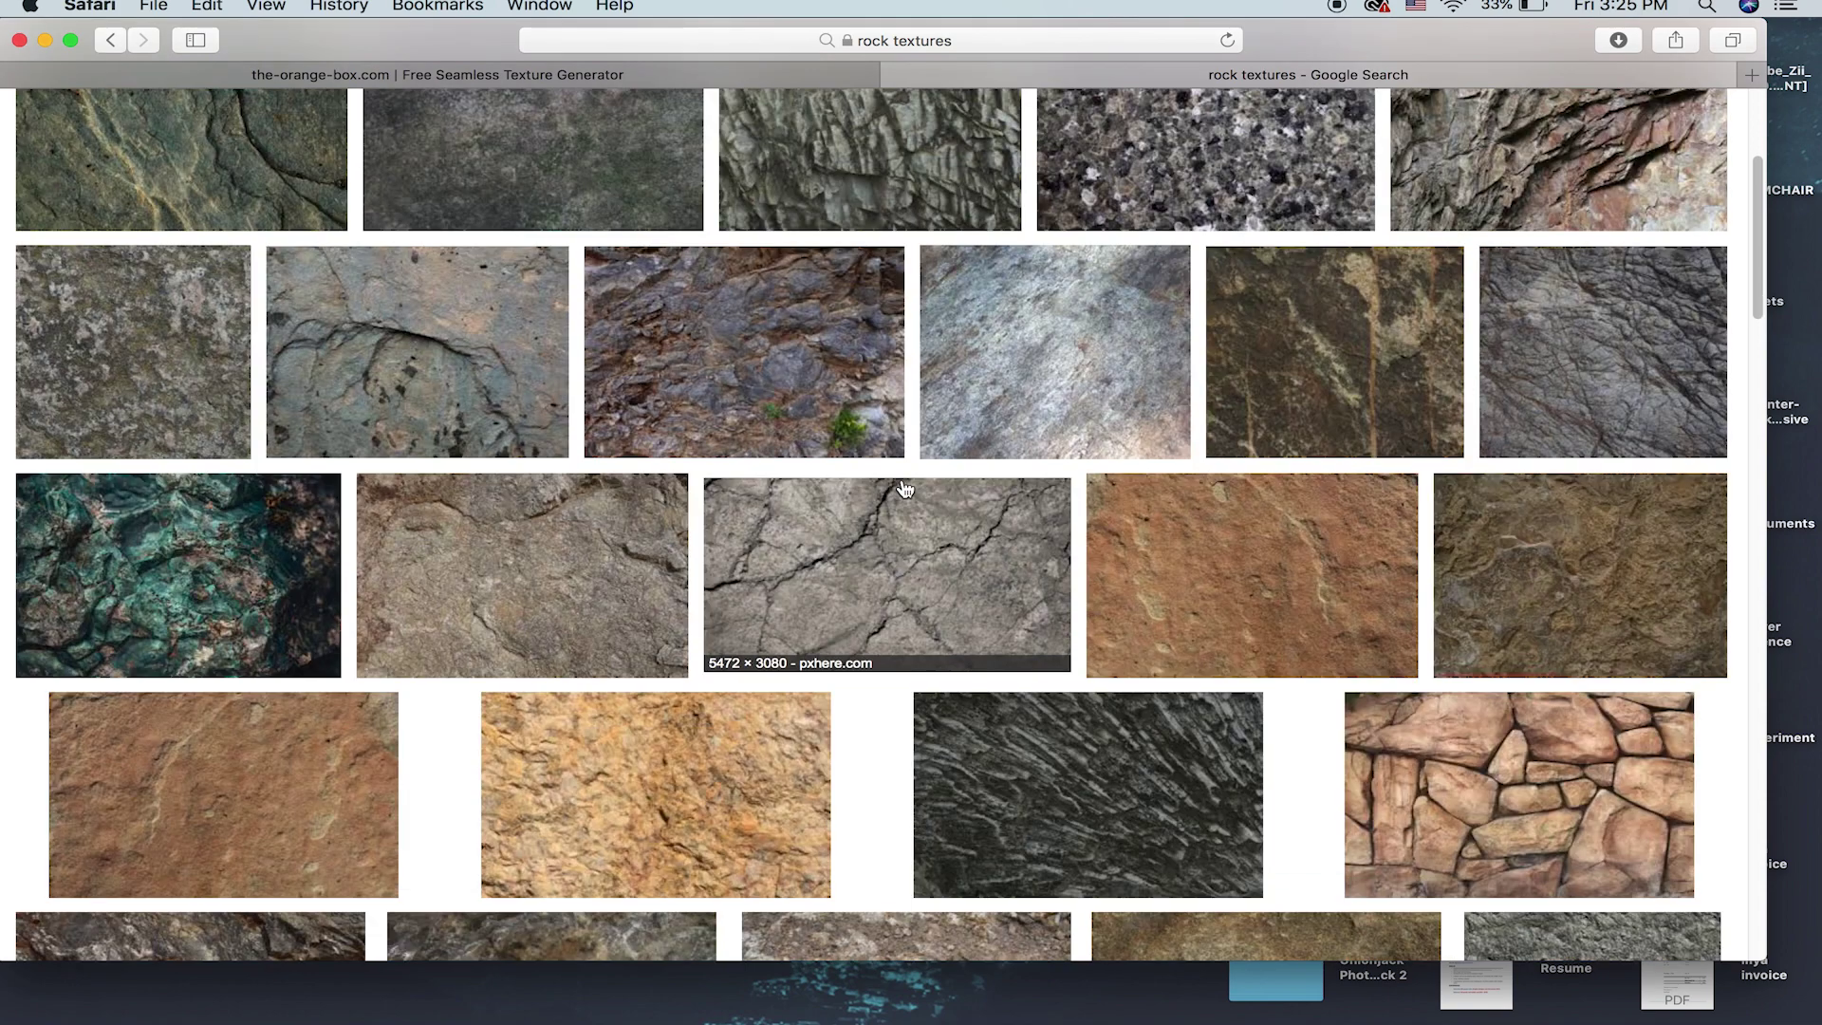
left_click(725, 378)
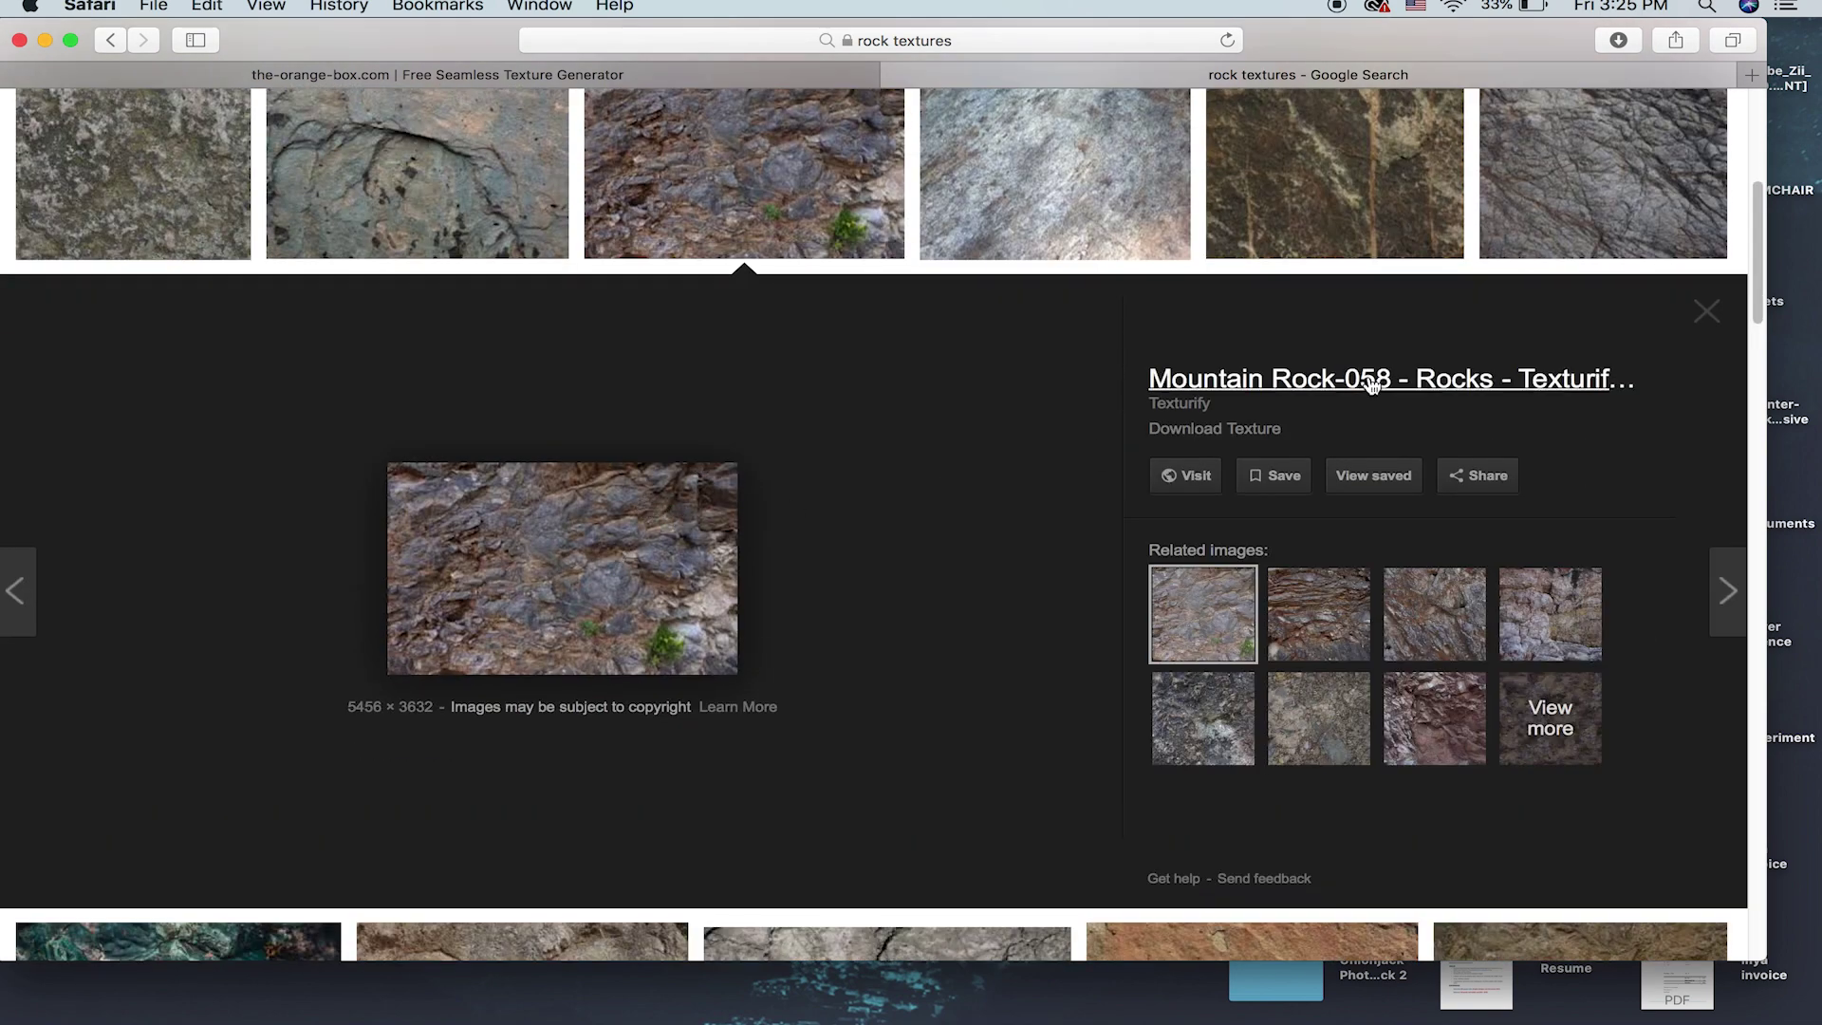
left_click(1701, 321)
scroll(1234, 380, "down", 3)
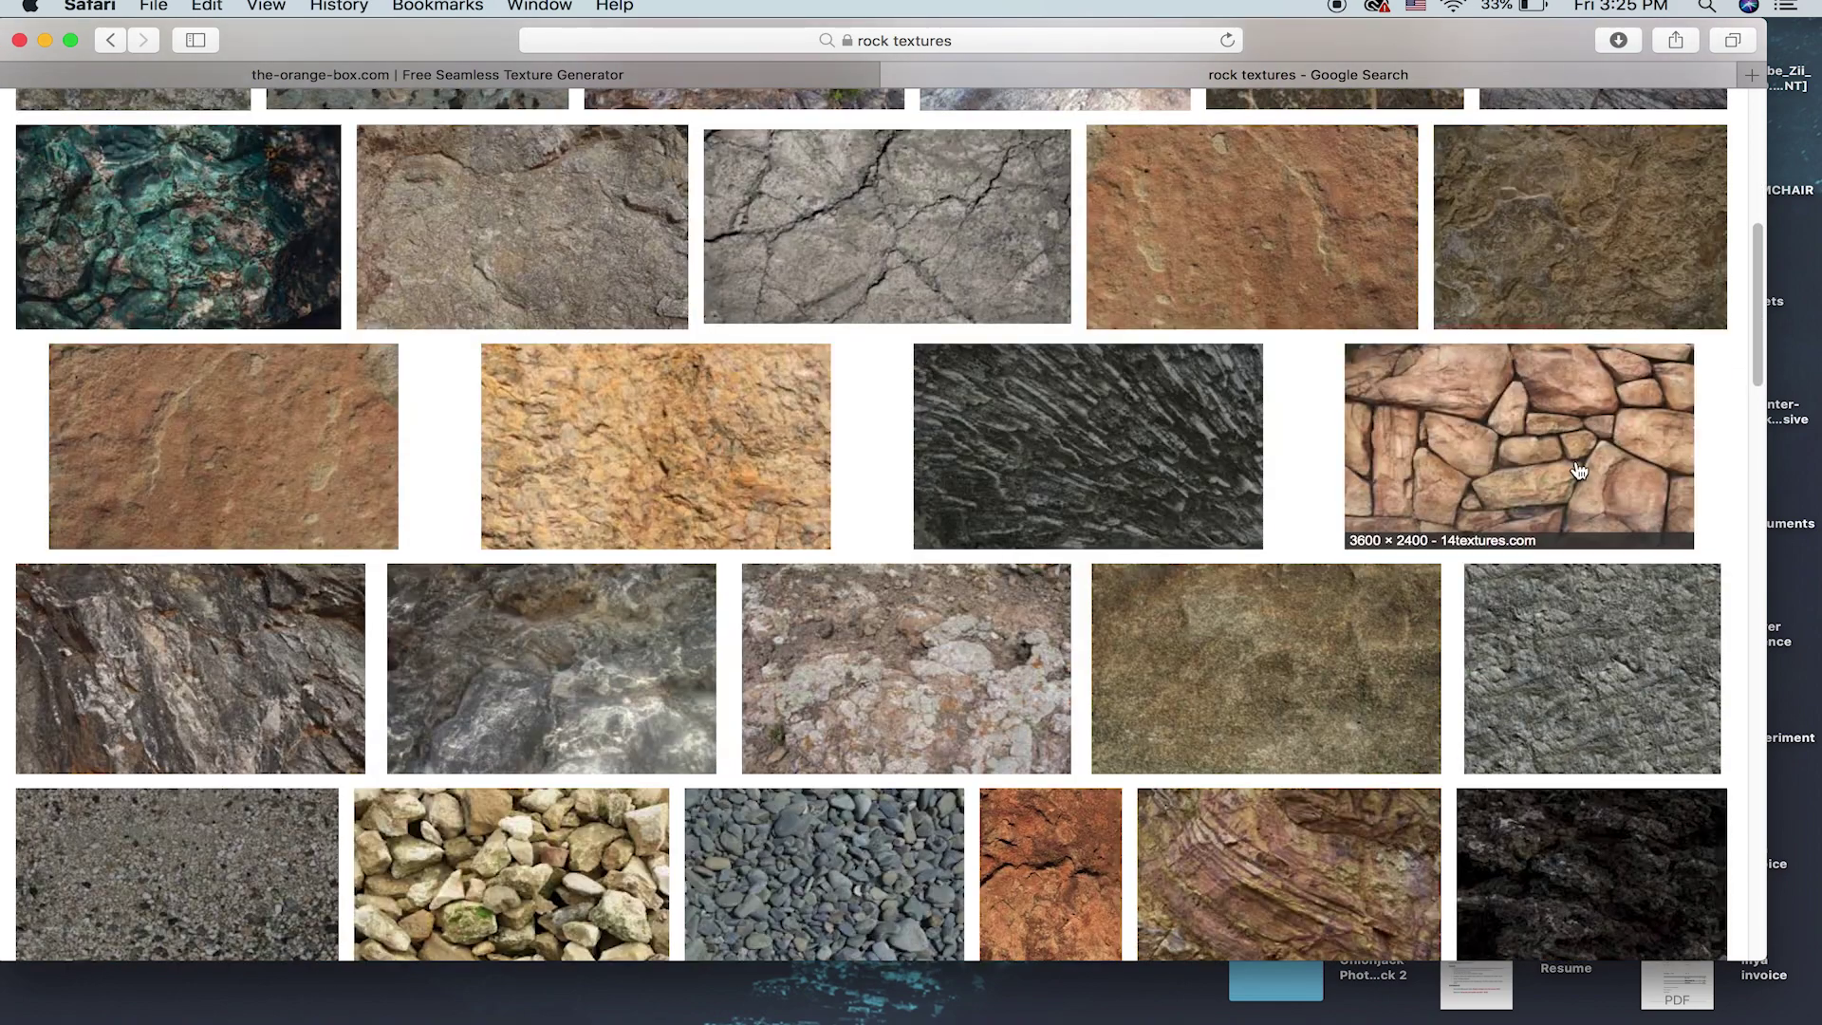
Step: Open the Tan Rock Wall Texture from 14Textures and save its image as Rockwall in the ARMCHAIR folder
left_click(1470, 450)
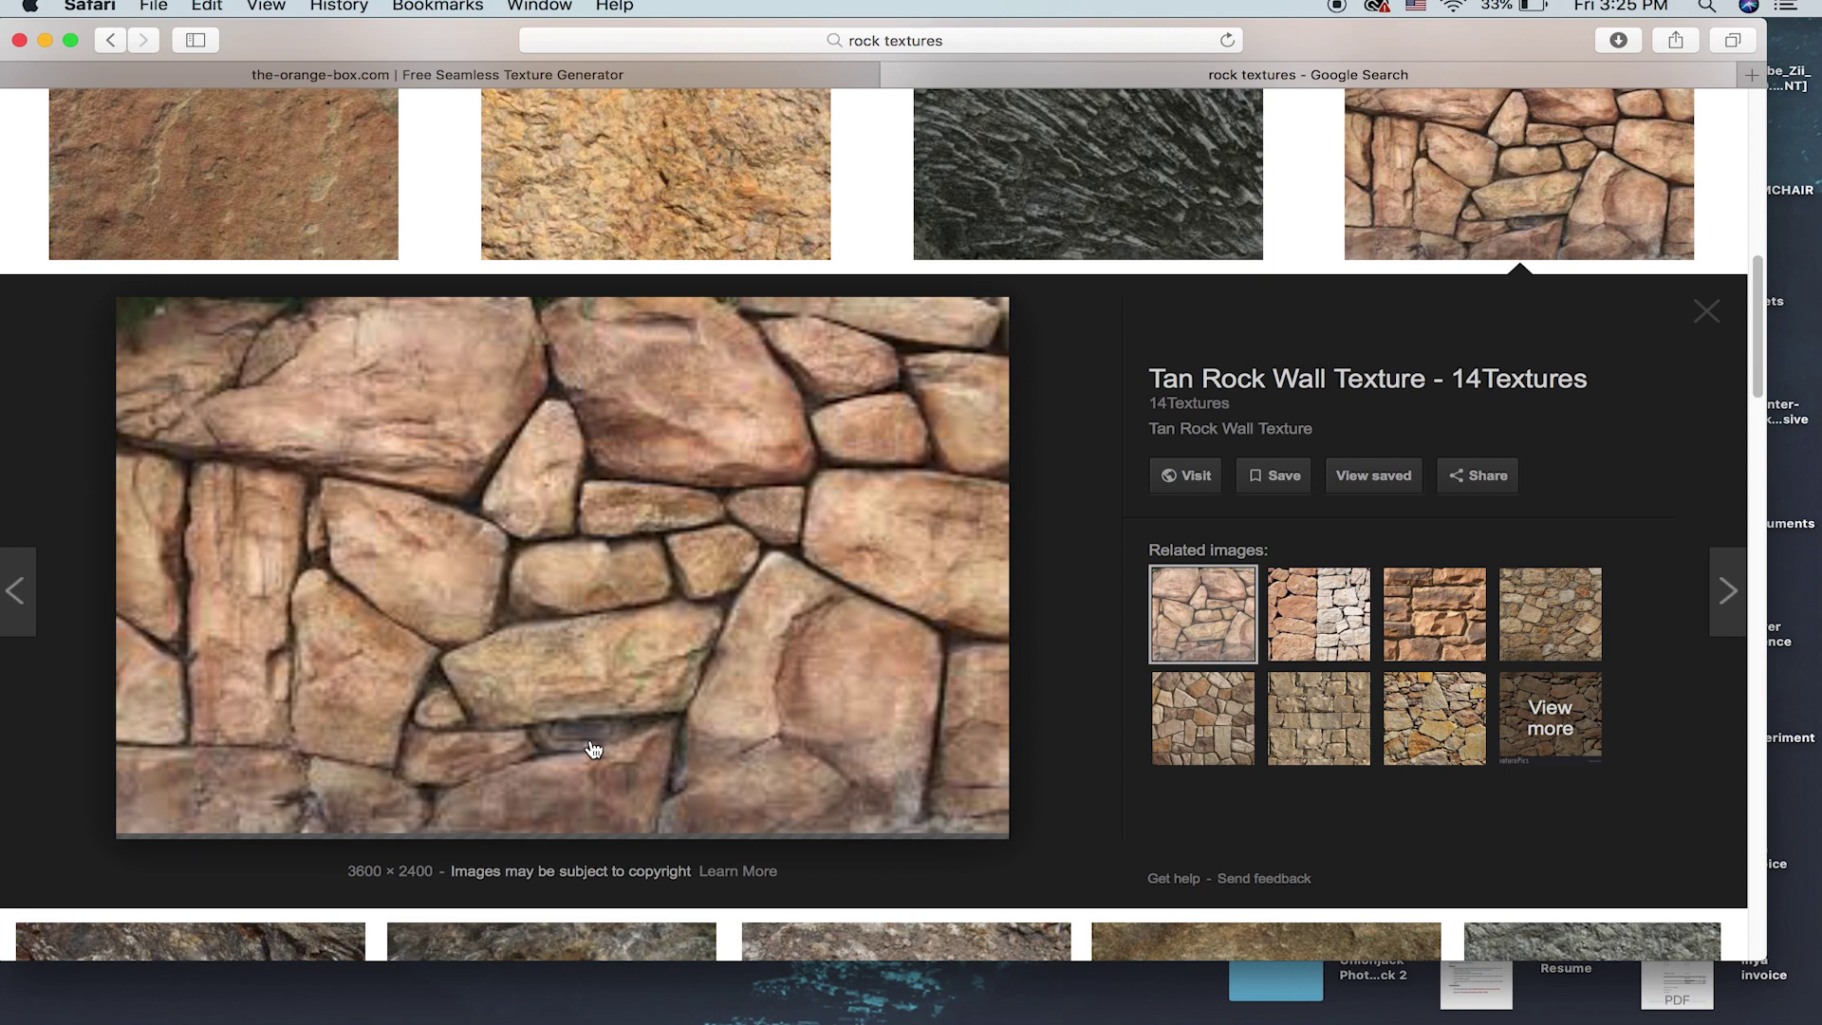
right_click(616, 583)
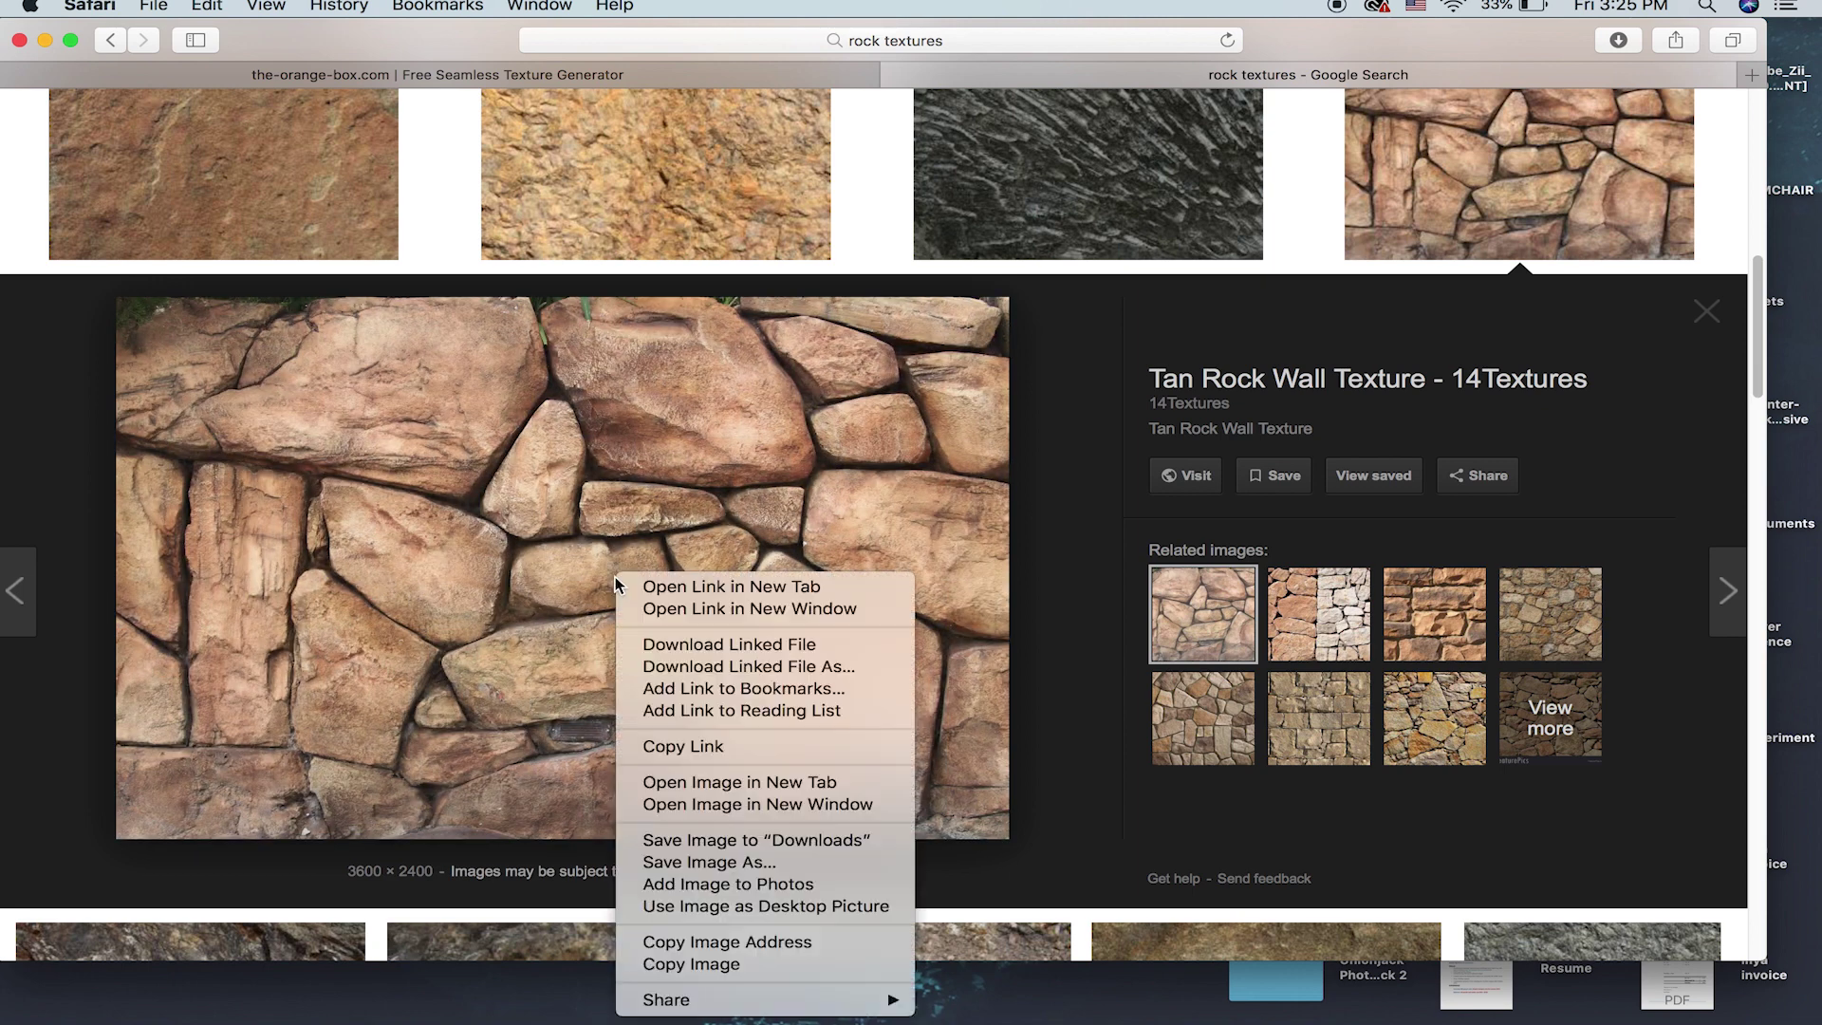
left_click(804, 863)
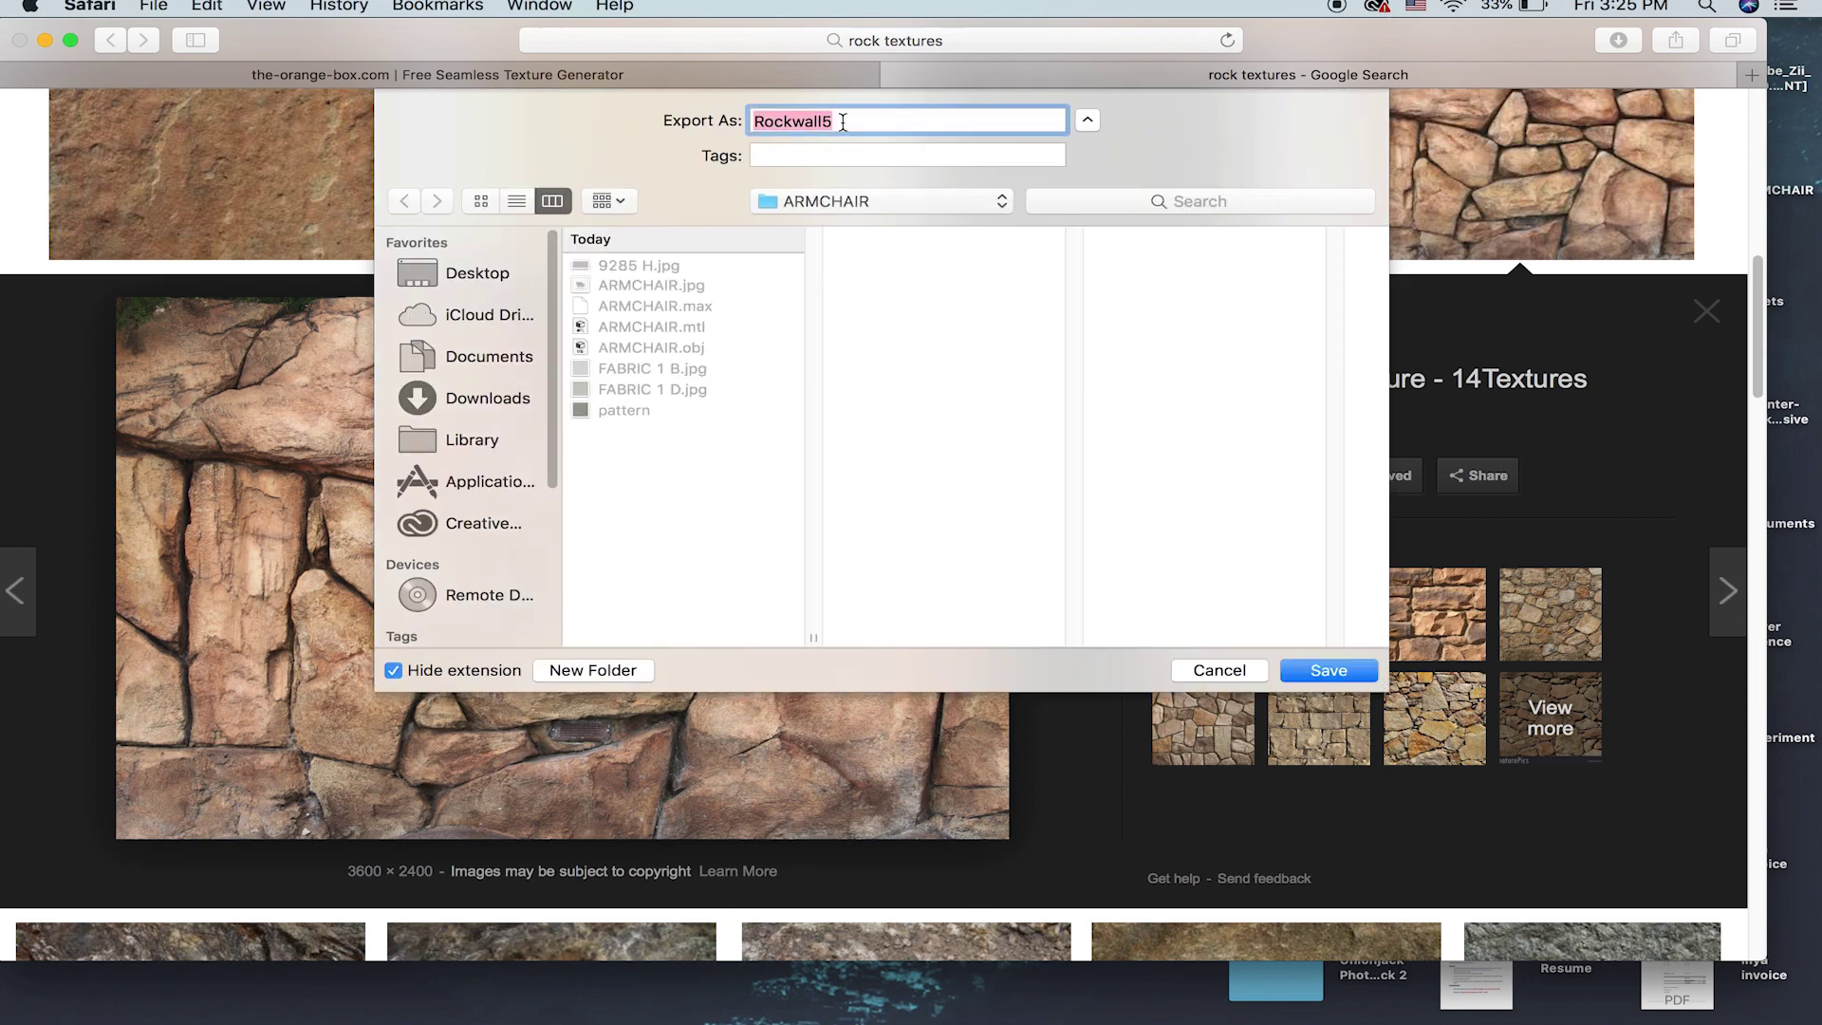
left_click(843, 121)
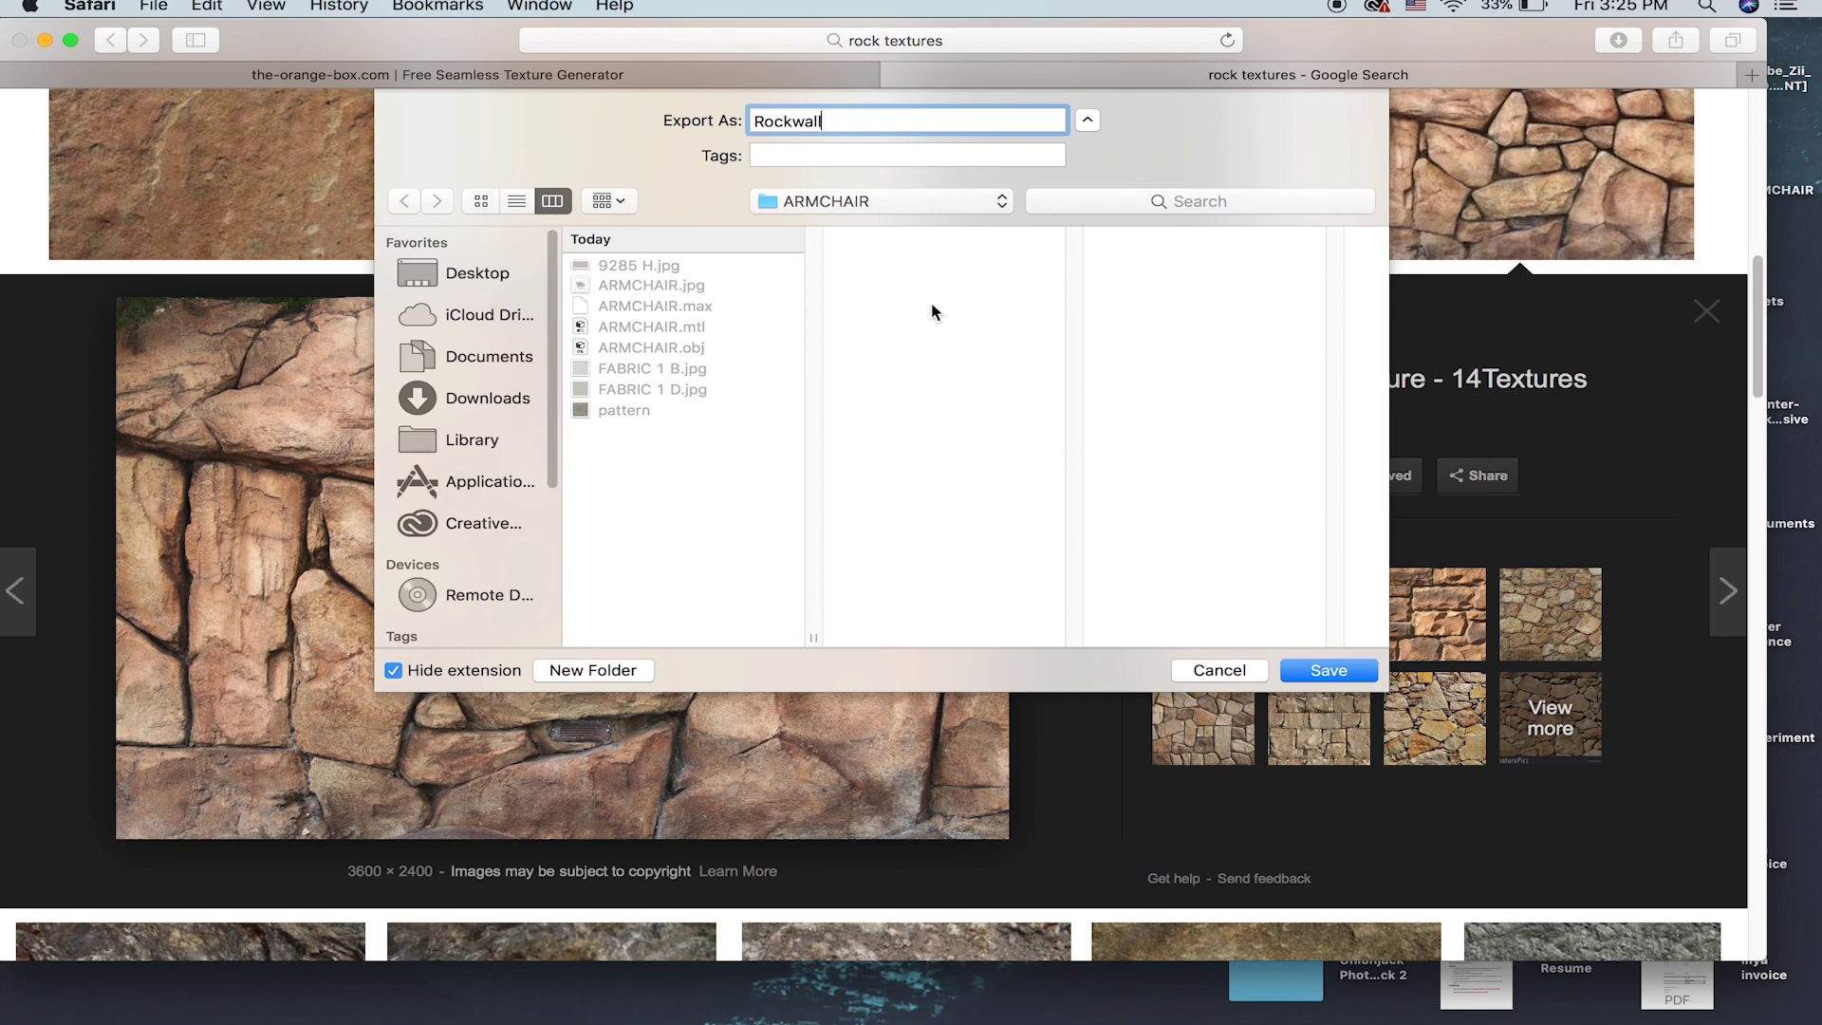
left_click(1327, 670)
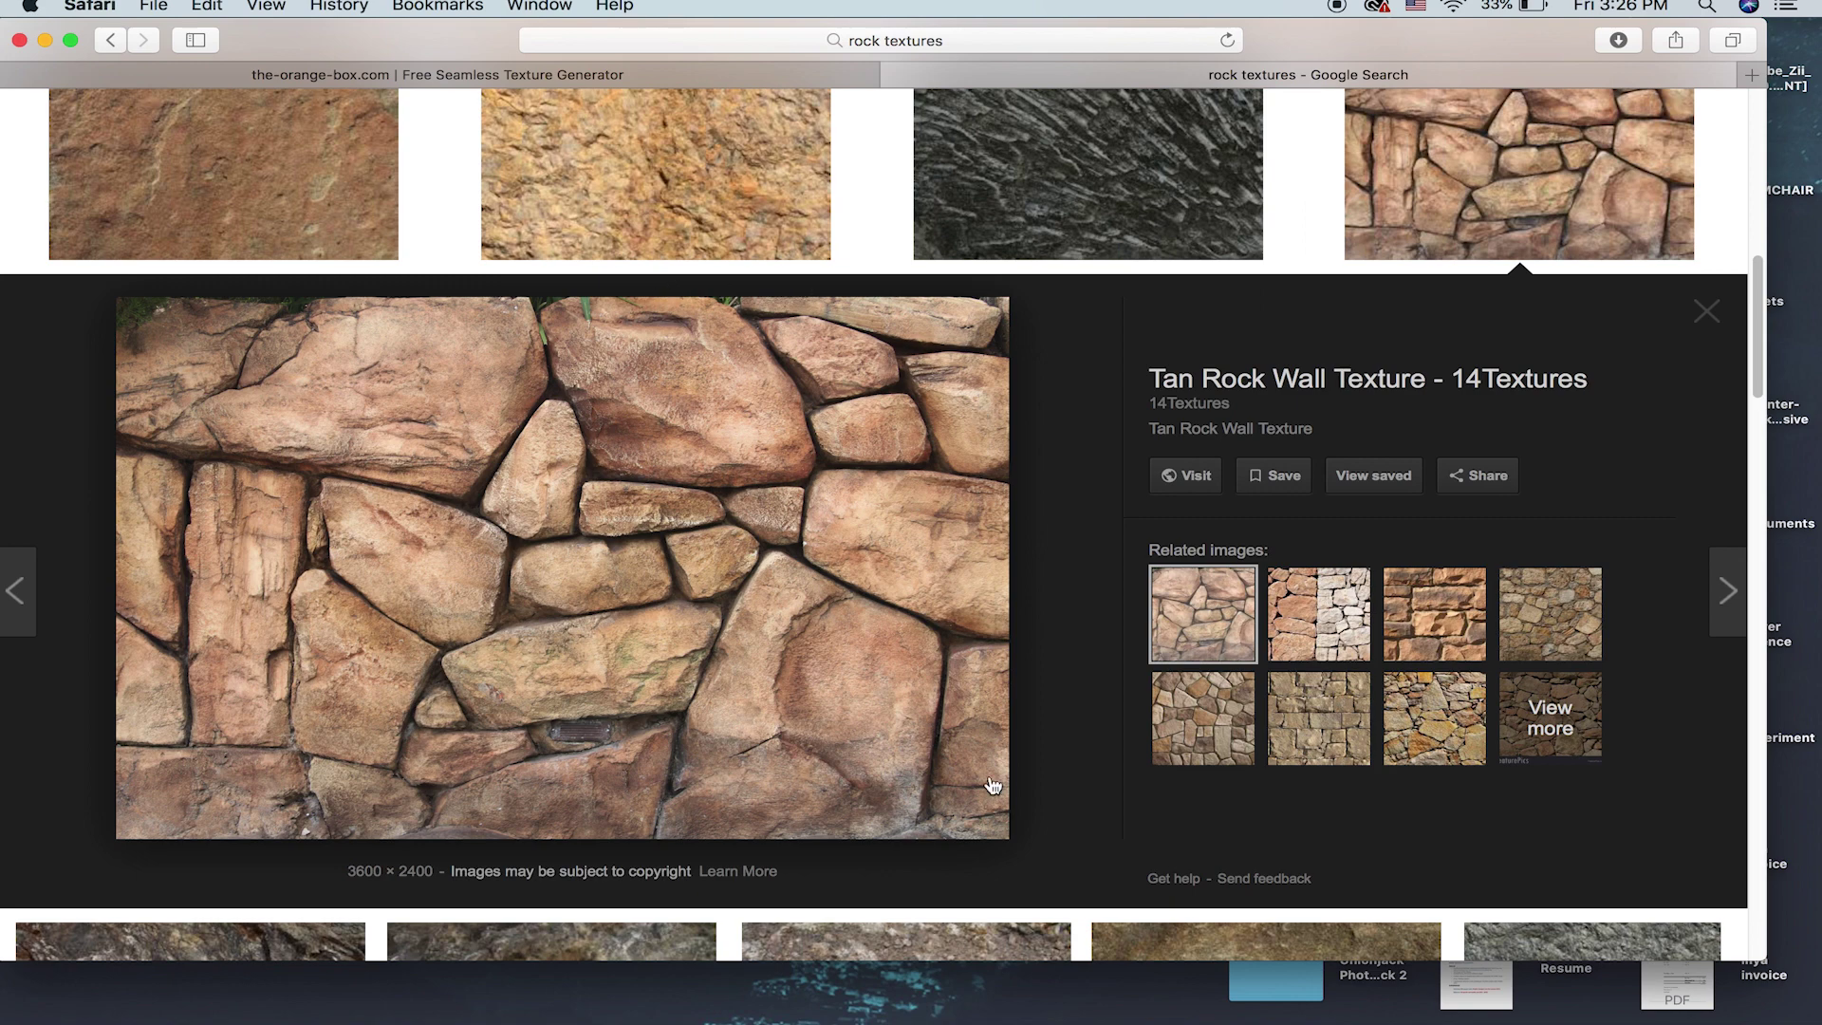
Step: Minimize the browser window and switch to Adobe Photoshop
left_click(45, 40)
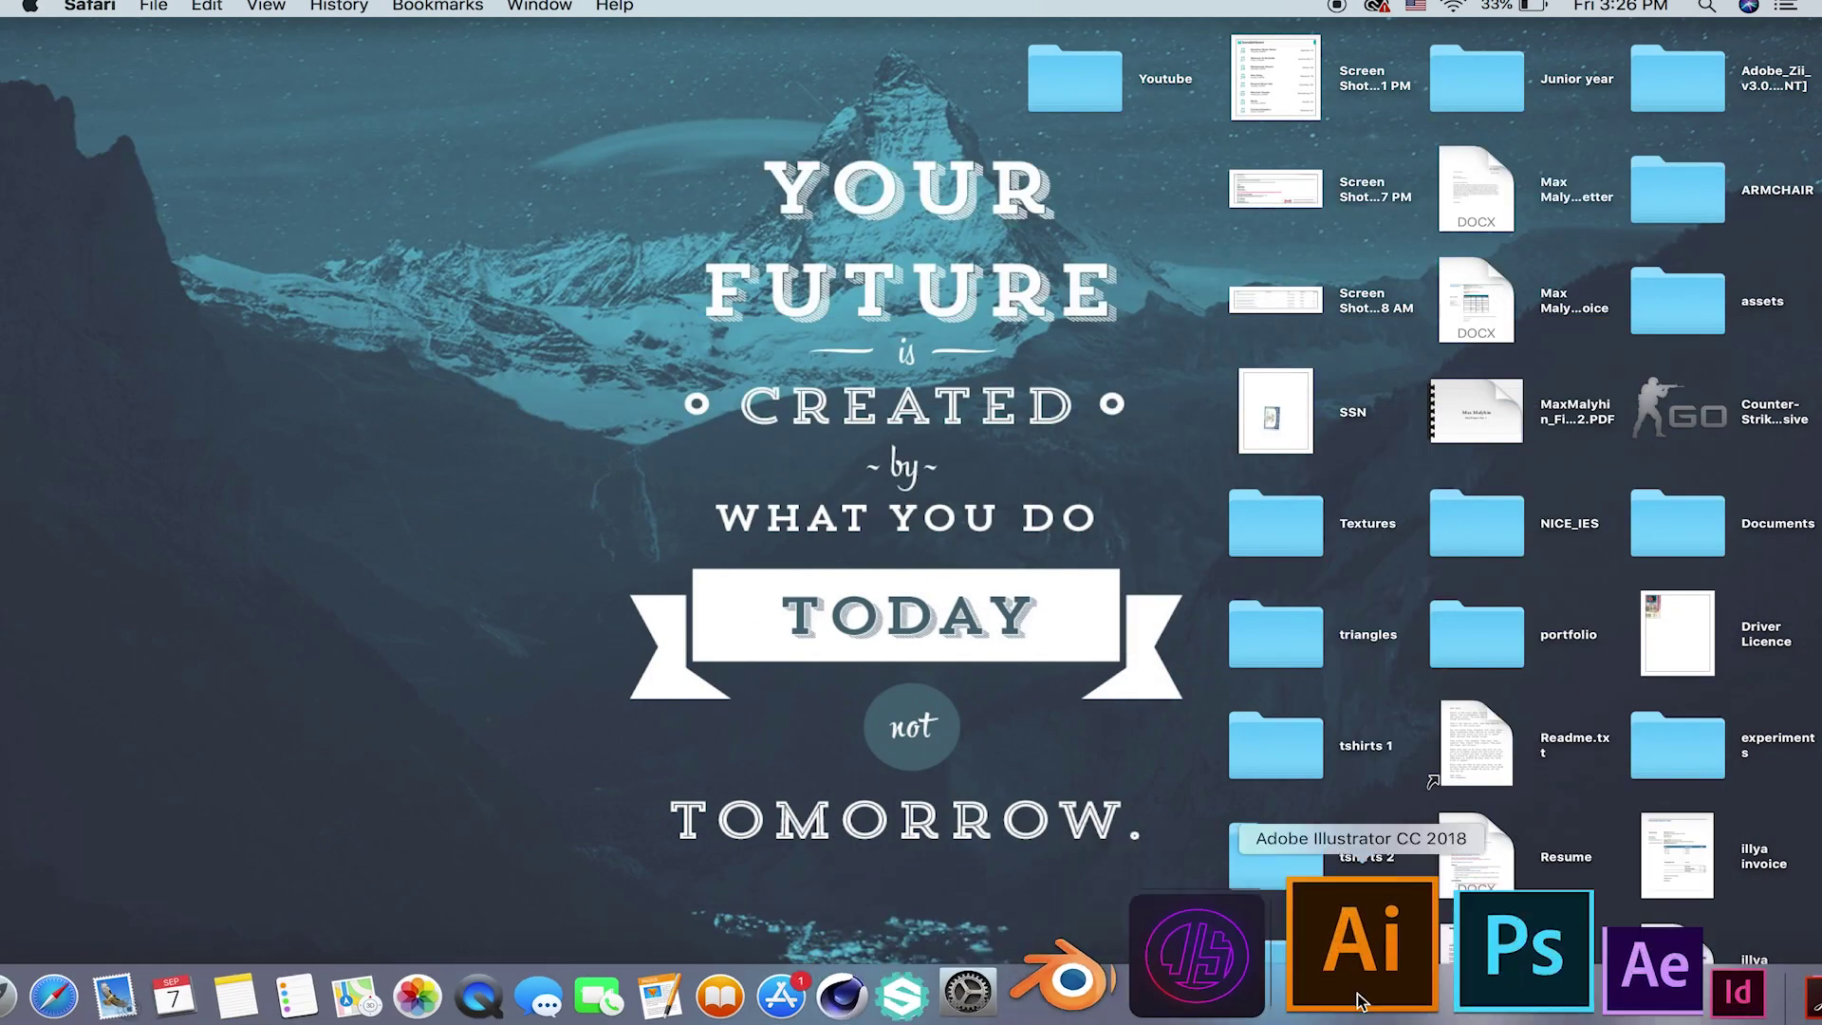
left_click(1411, 989)
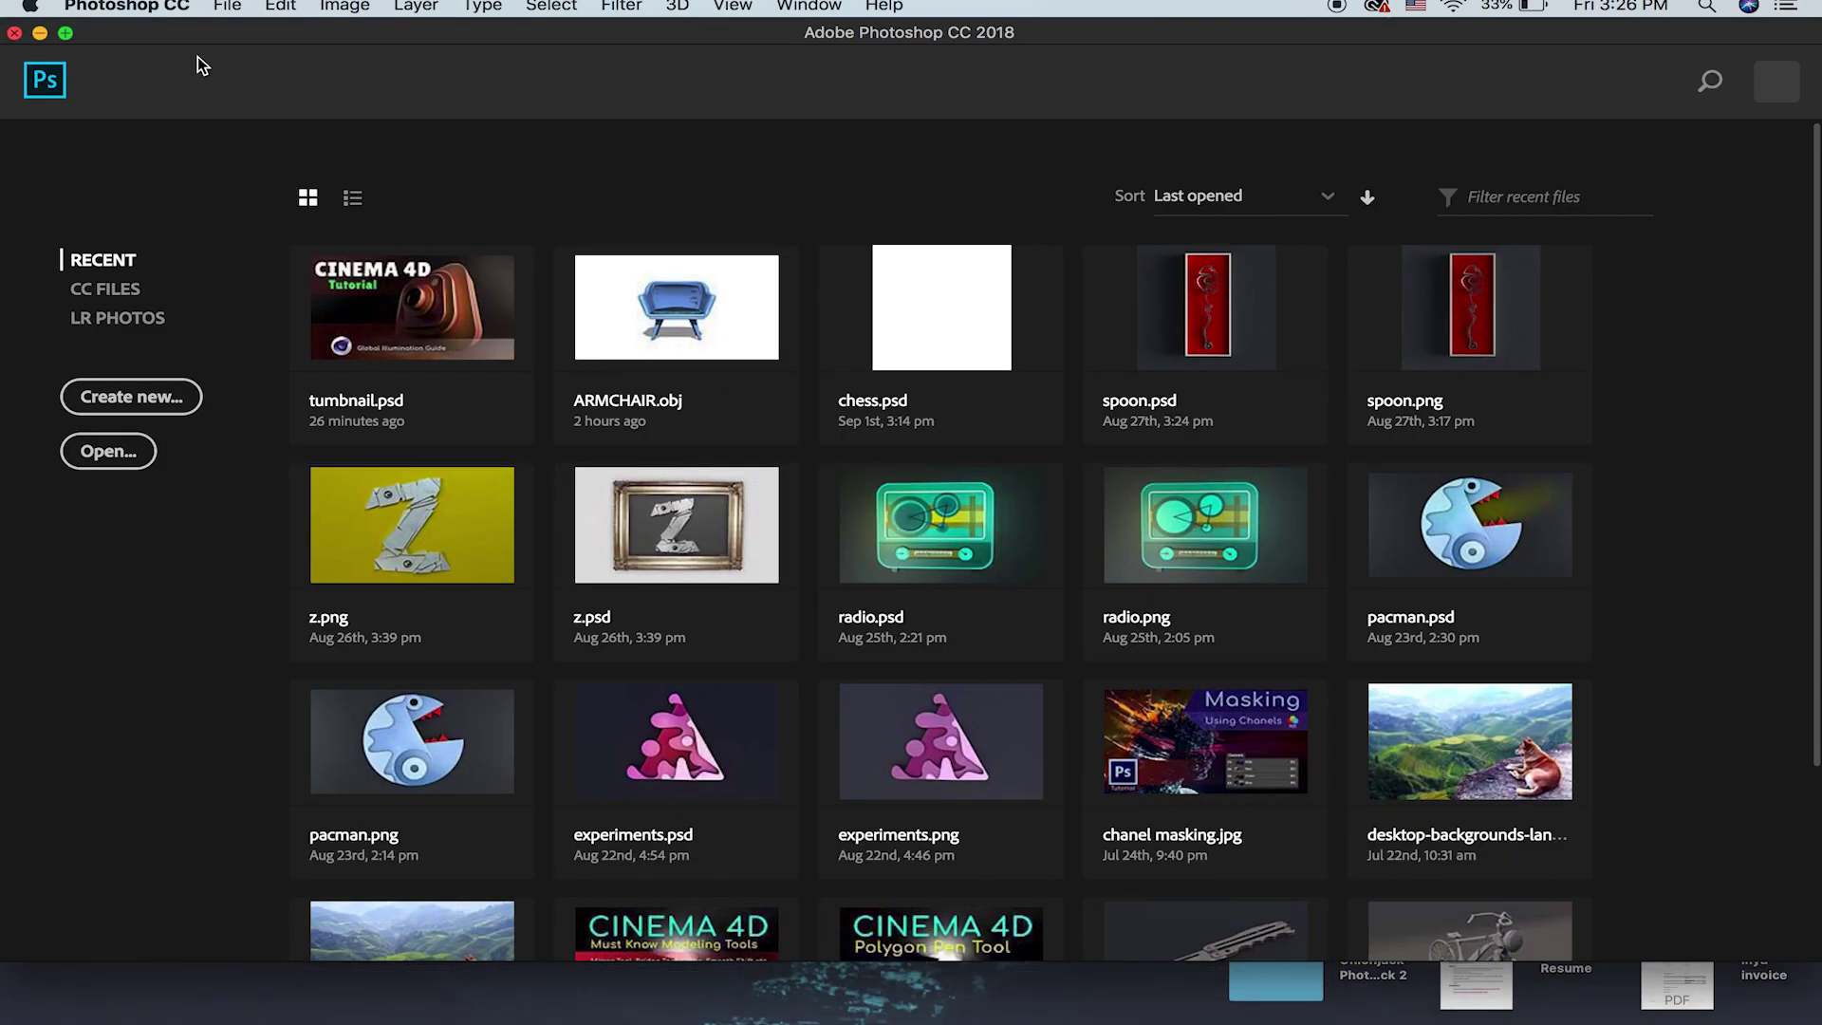
Step: Create a new document 2048 pixels wide and 2048 pixels high at 72 pixels/inch in RGB Color
left_click(228, 6)
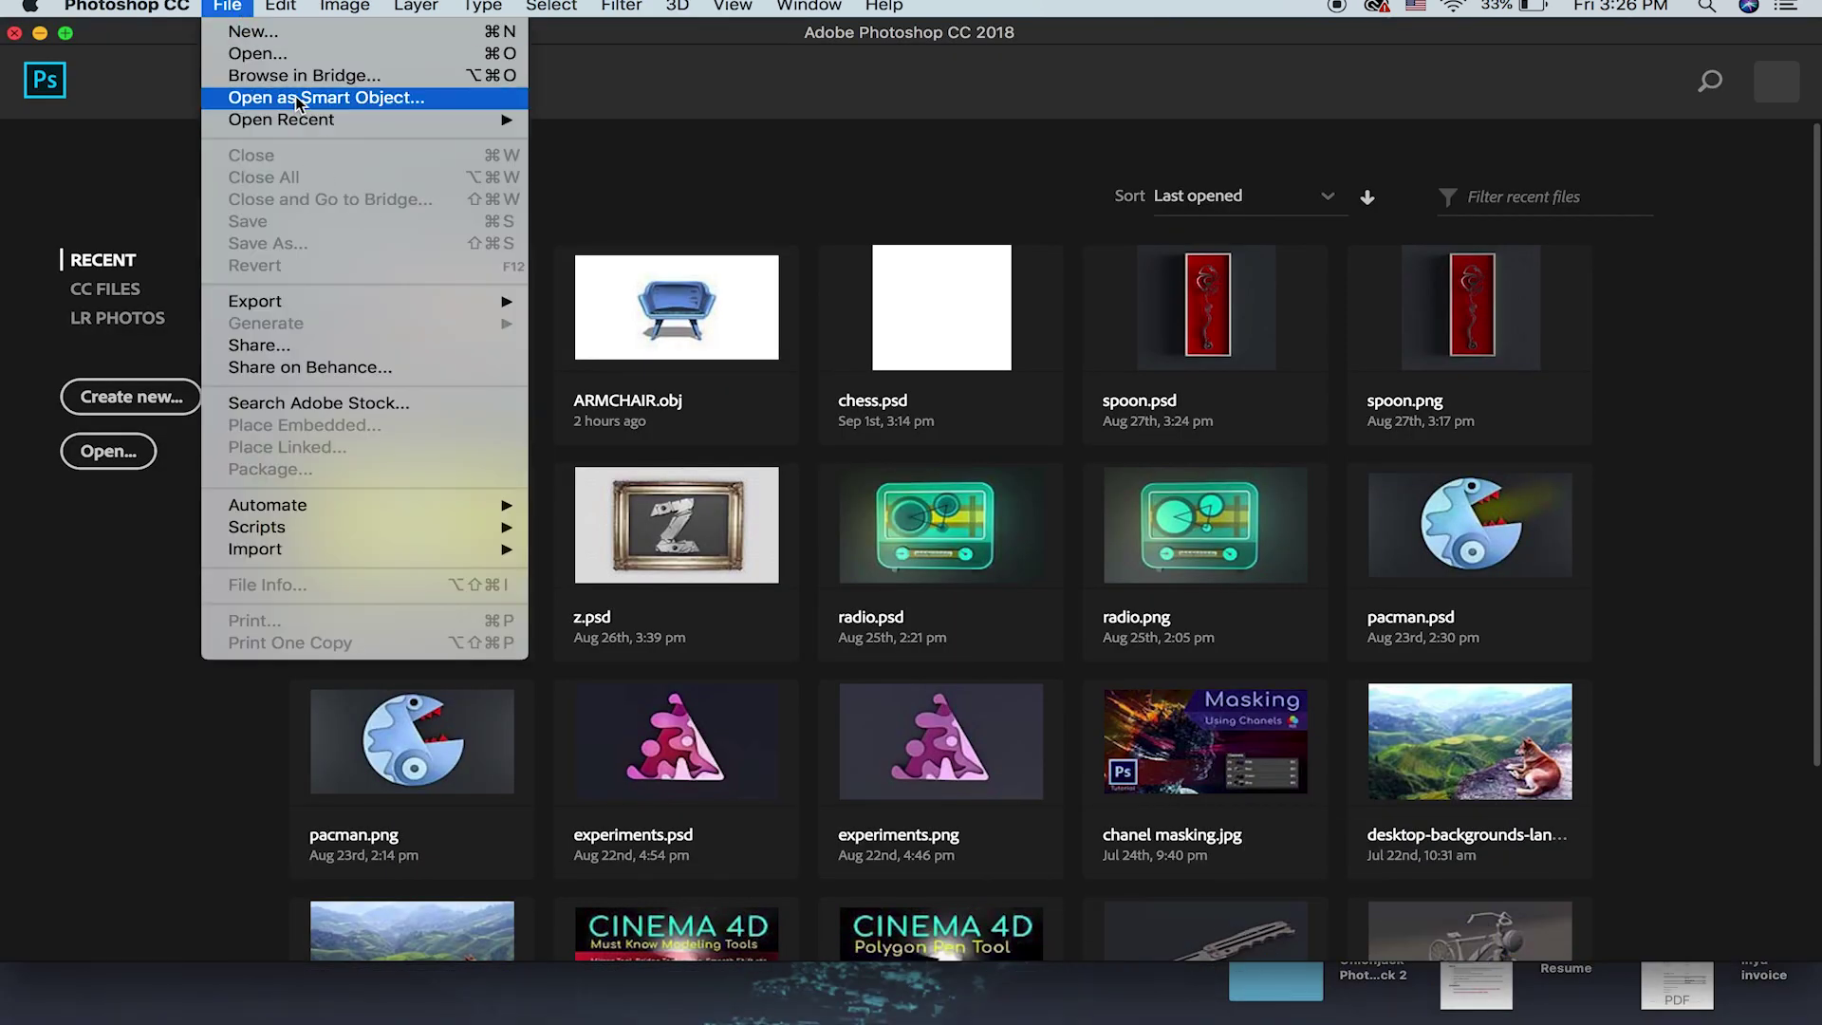
left_click(300, 36)
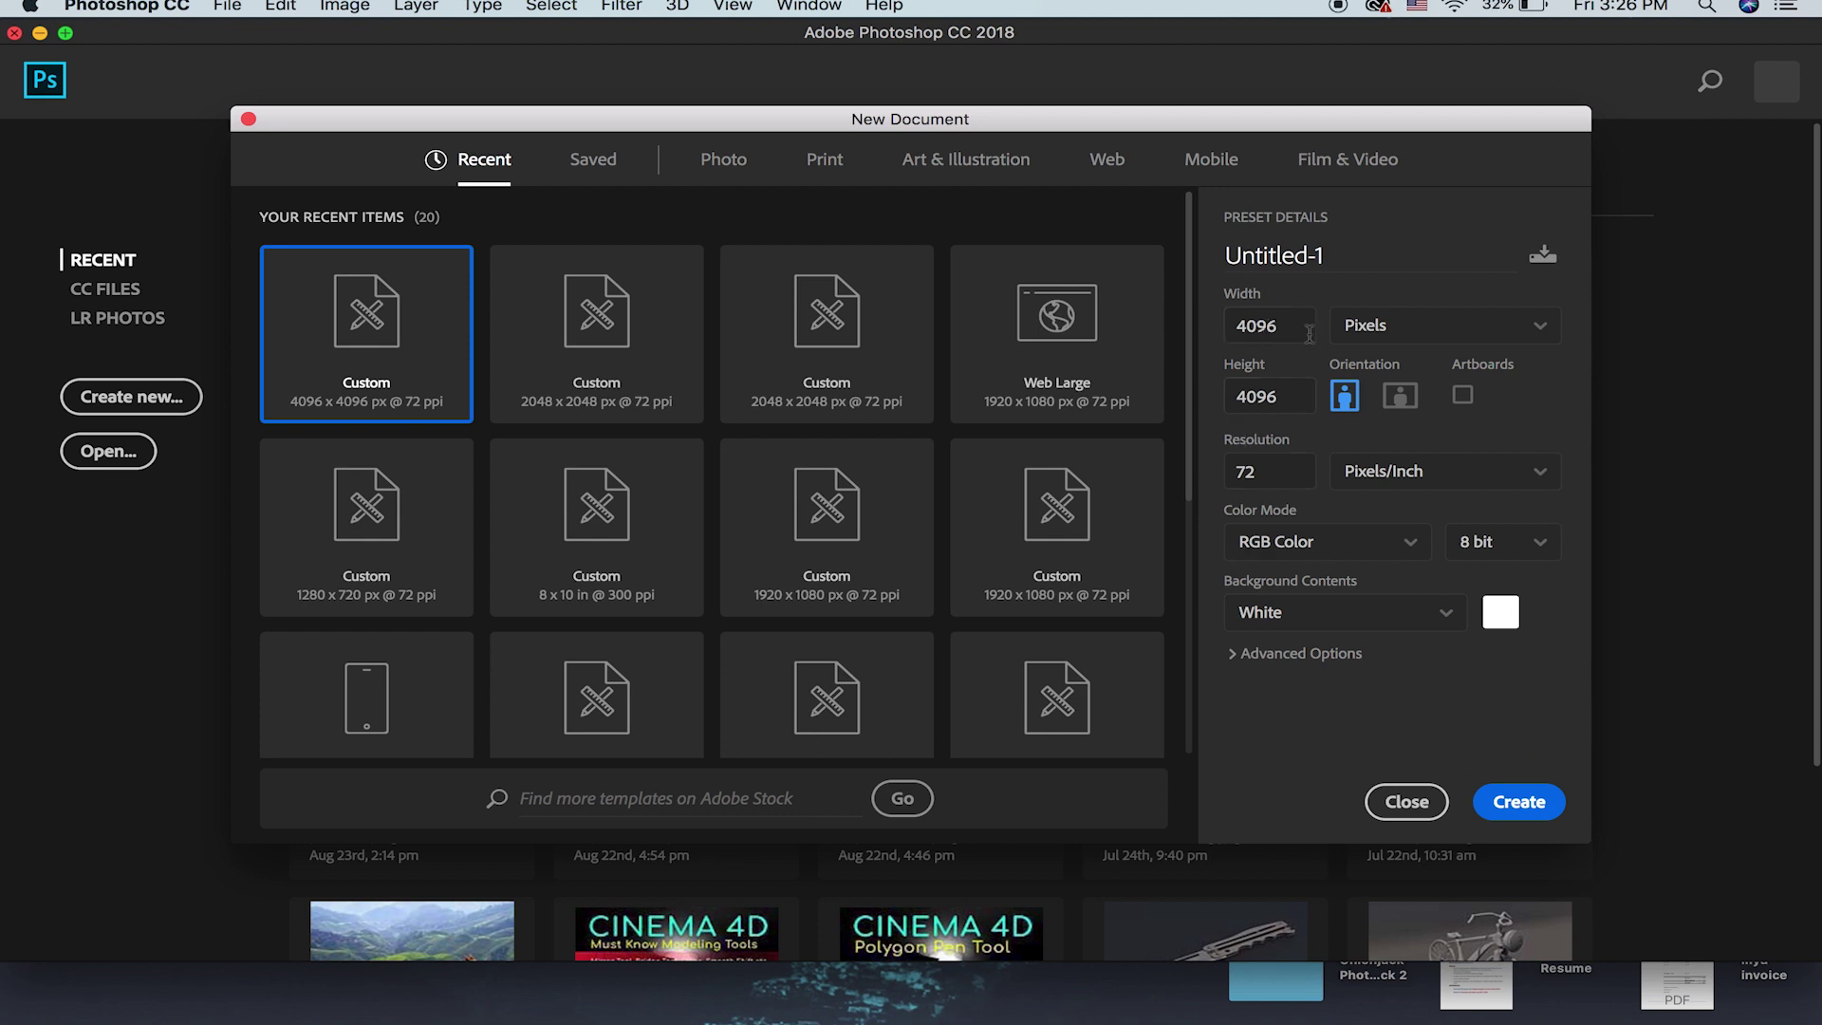
double_click(1236, 325)
type("2048")
key("Tab")
type("2")
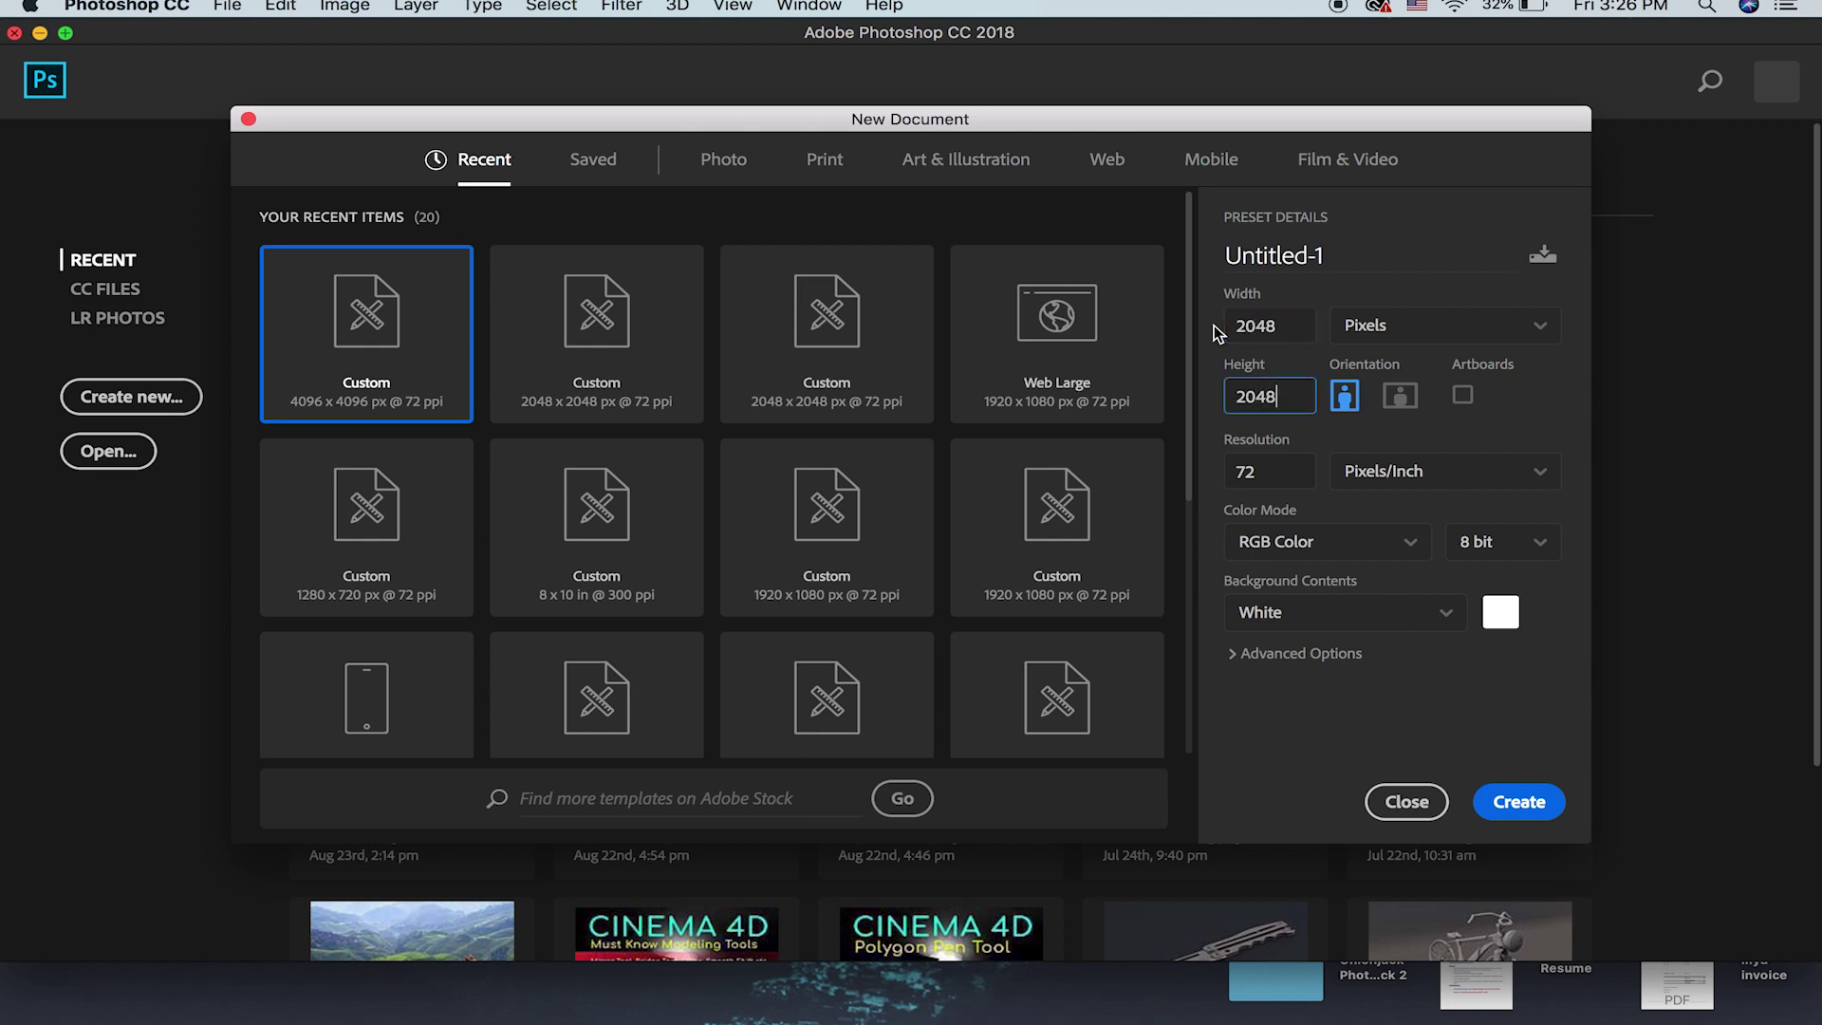
left_click(1521, 803)
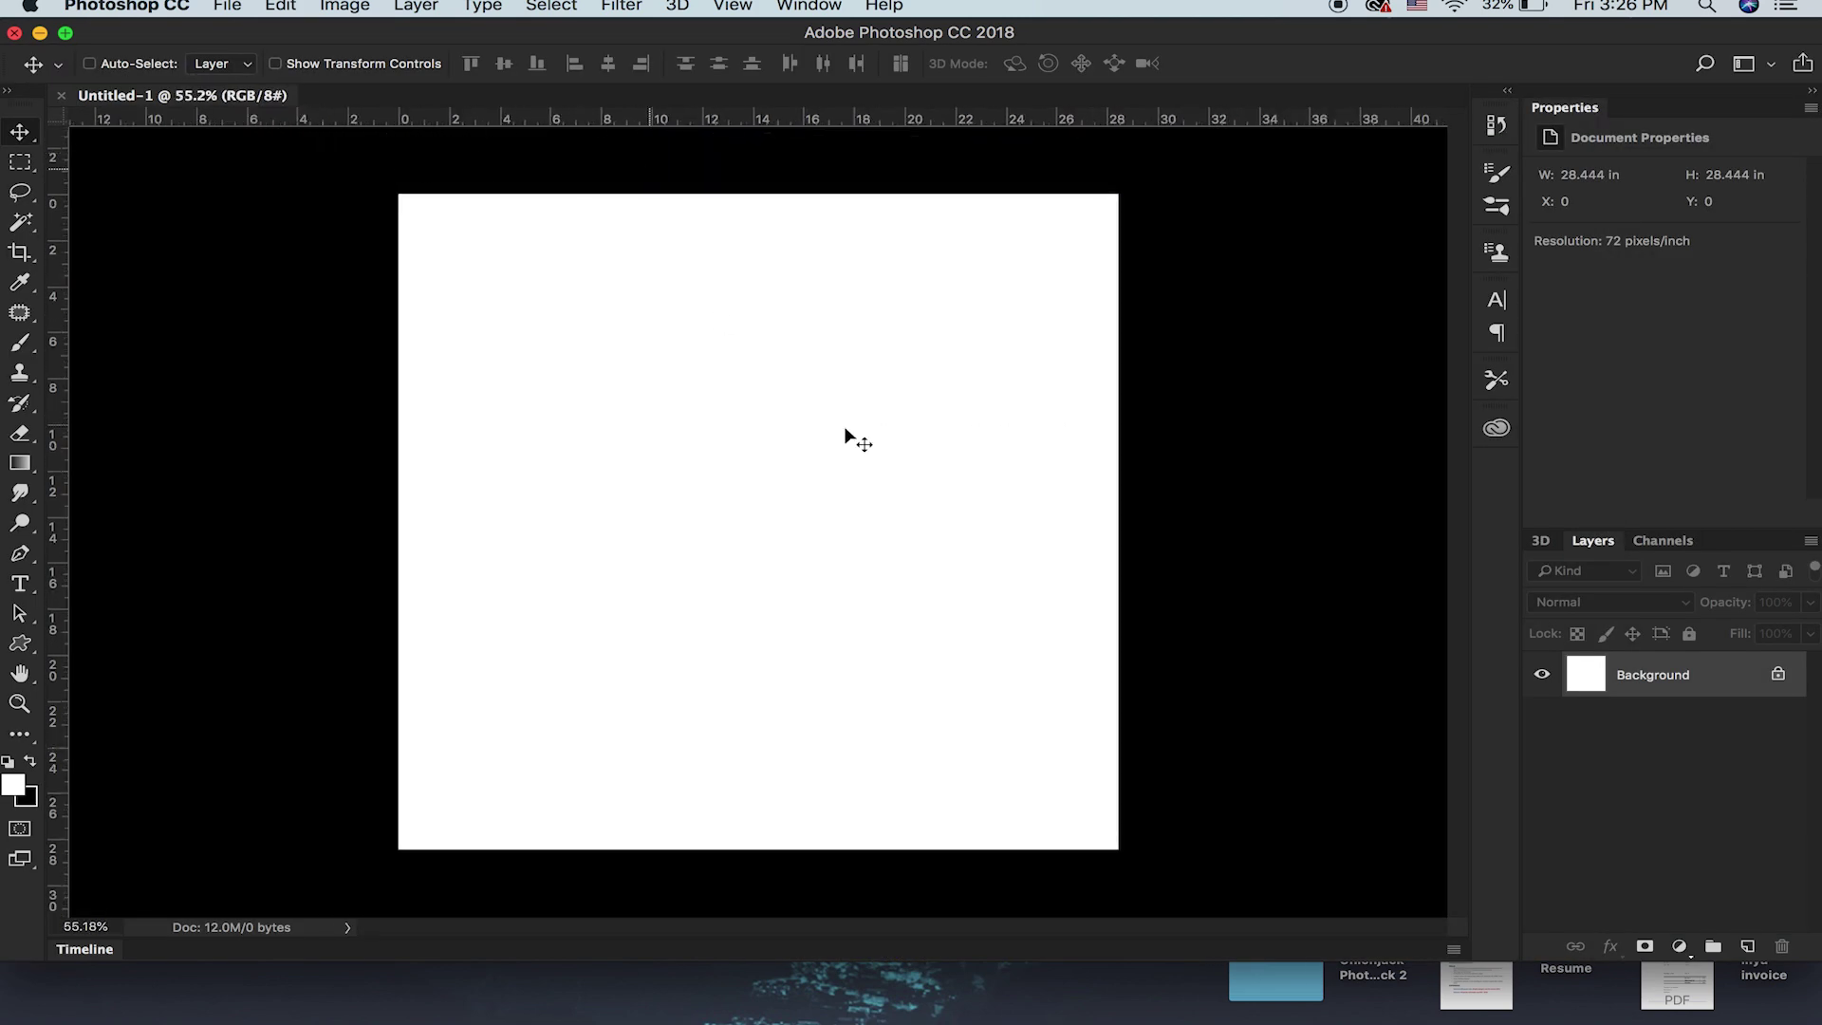
Step: Place the Rockwall image from the ARMCHAIR folder on the Desktop into the blank document
mouse_move(124, 987)
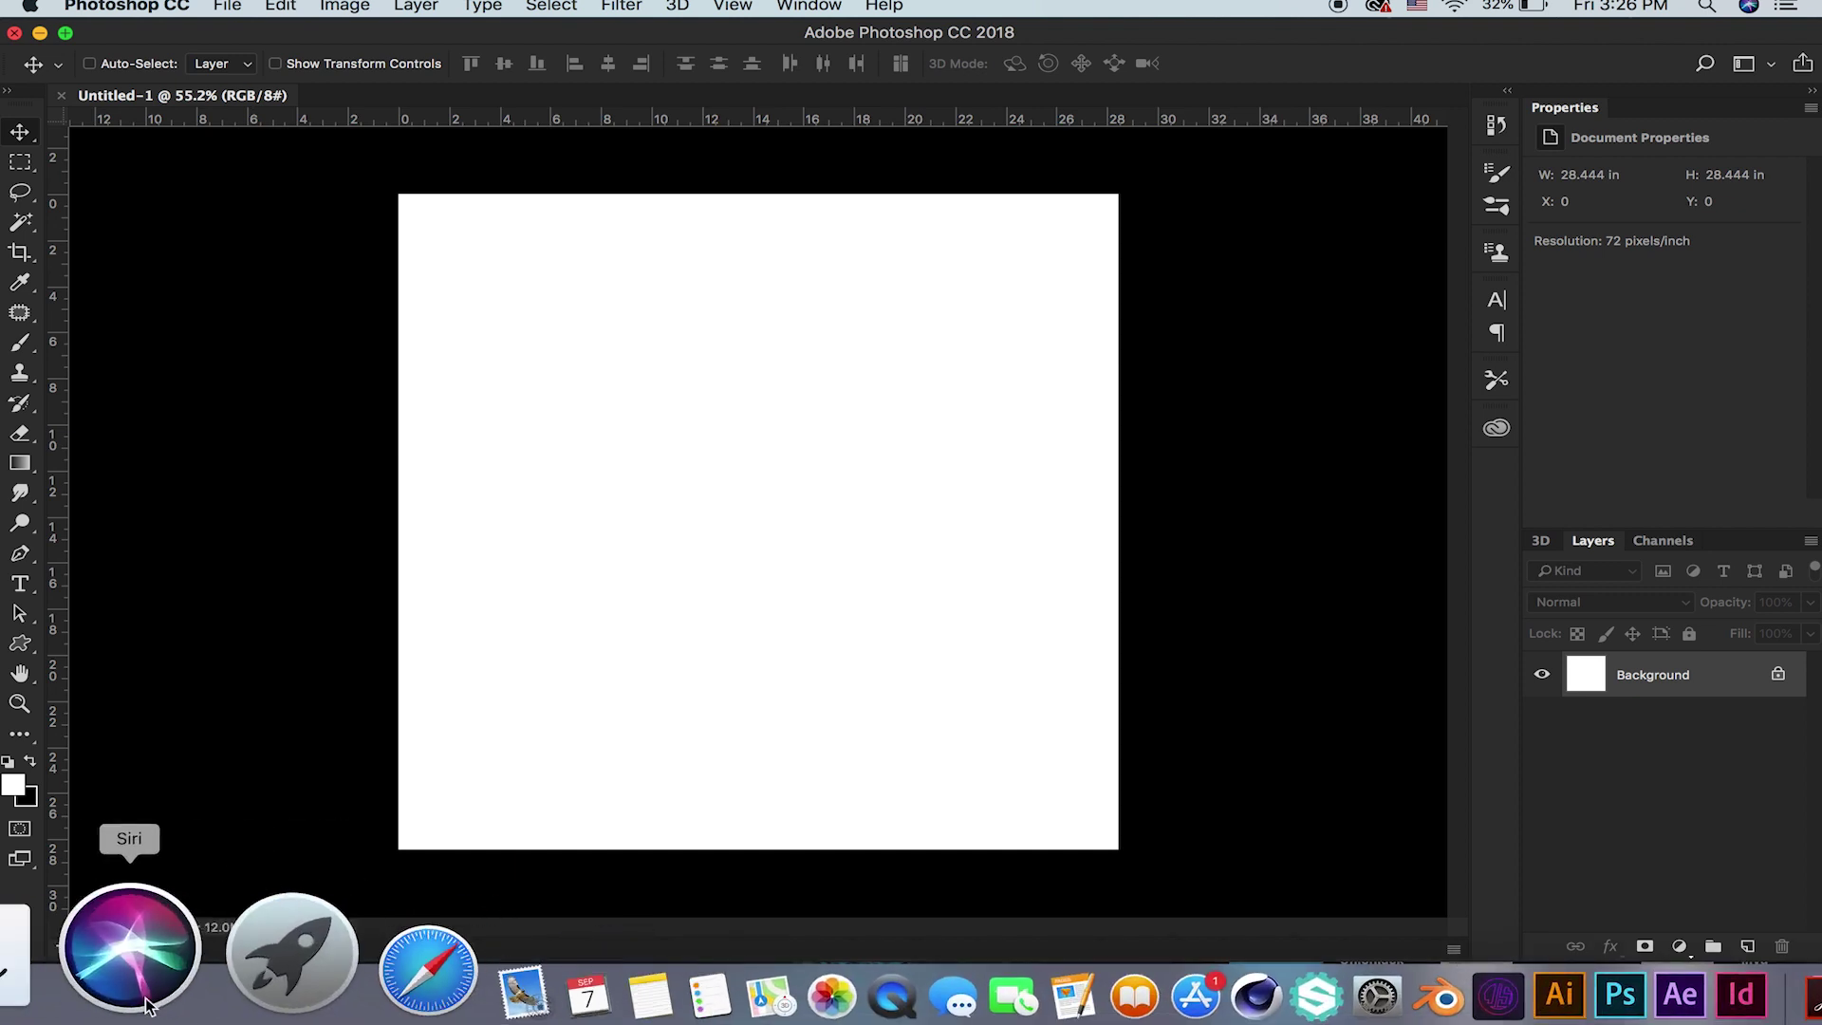
left_click(85, 964)
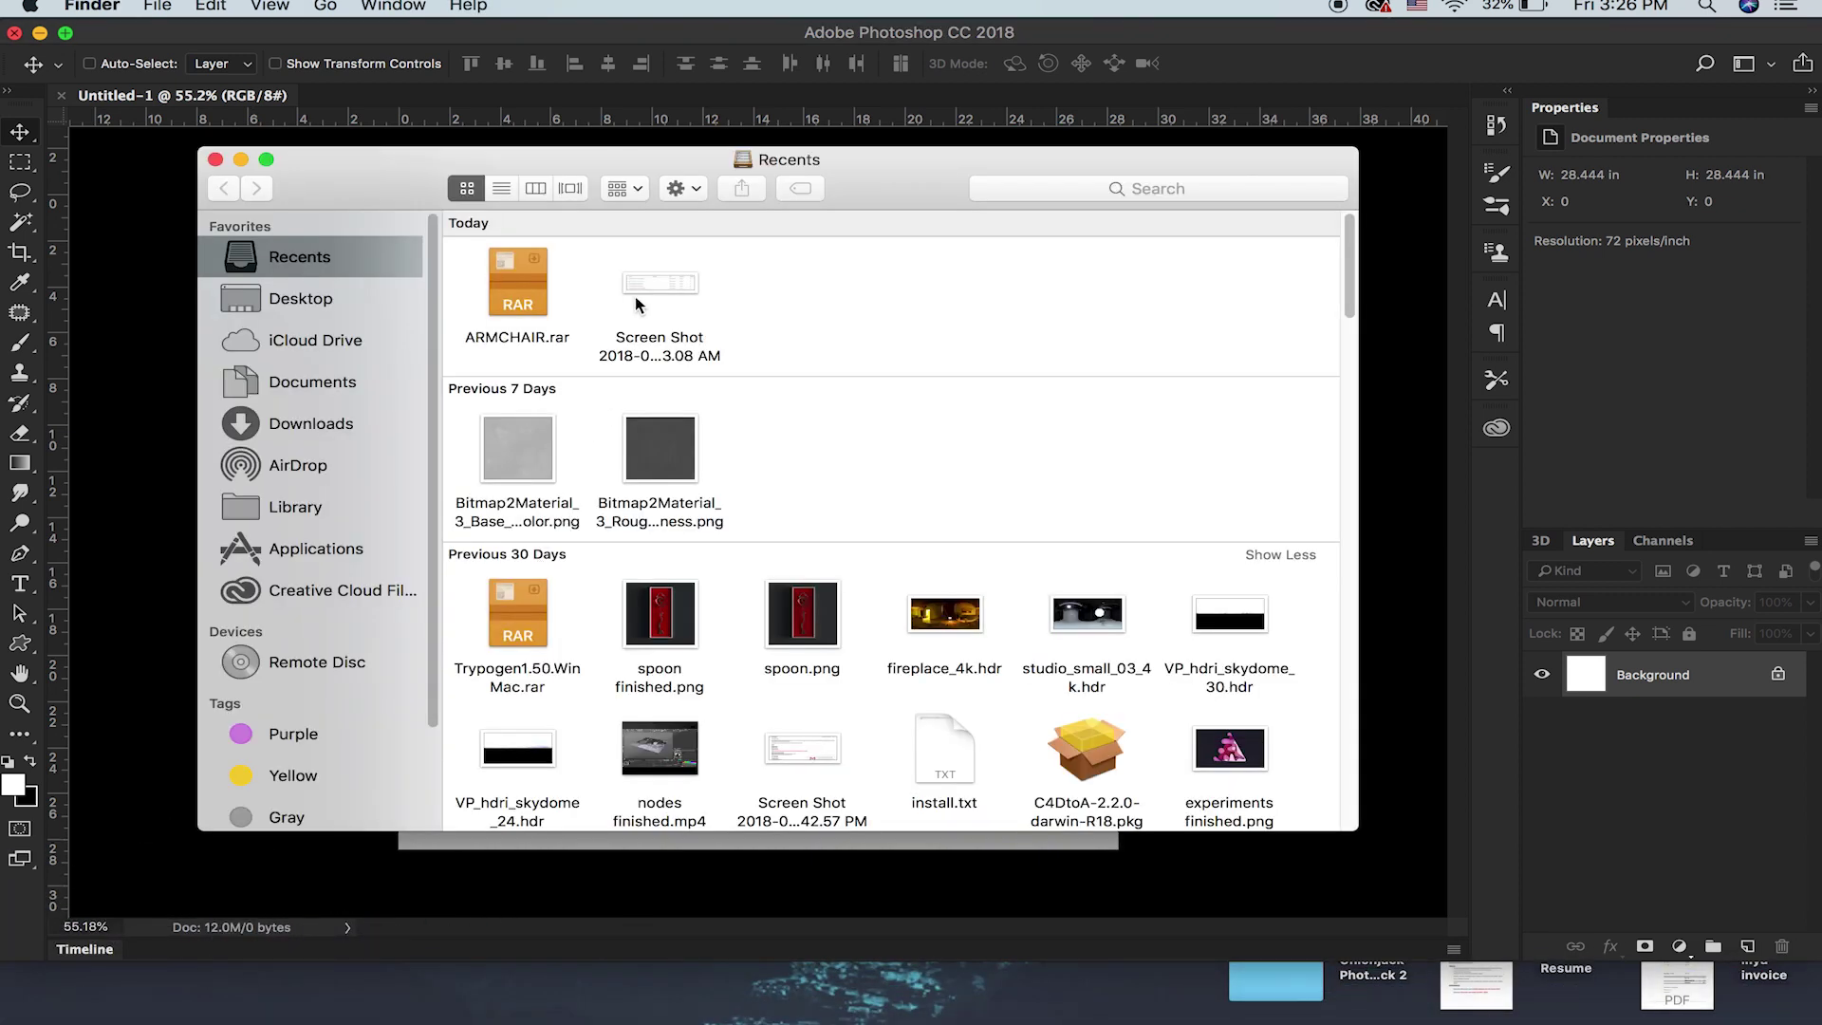
left_click(300, 300)
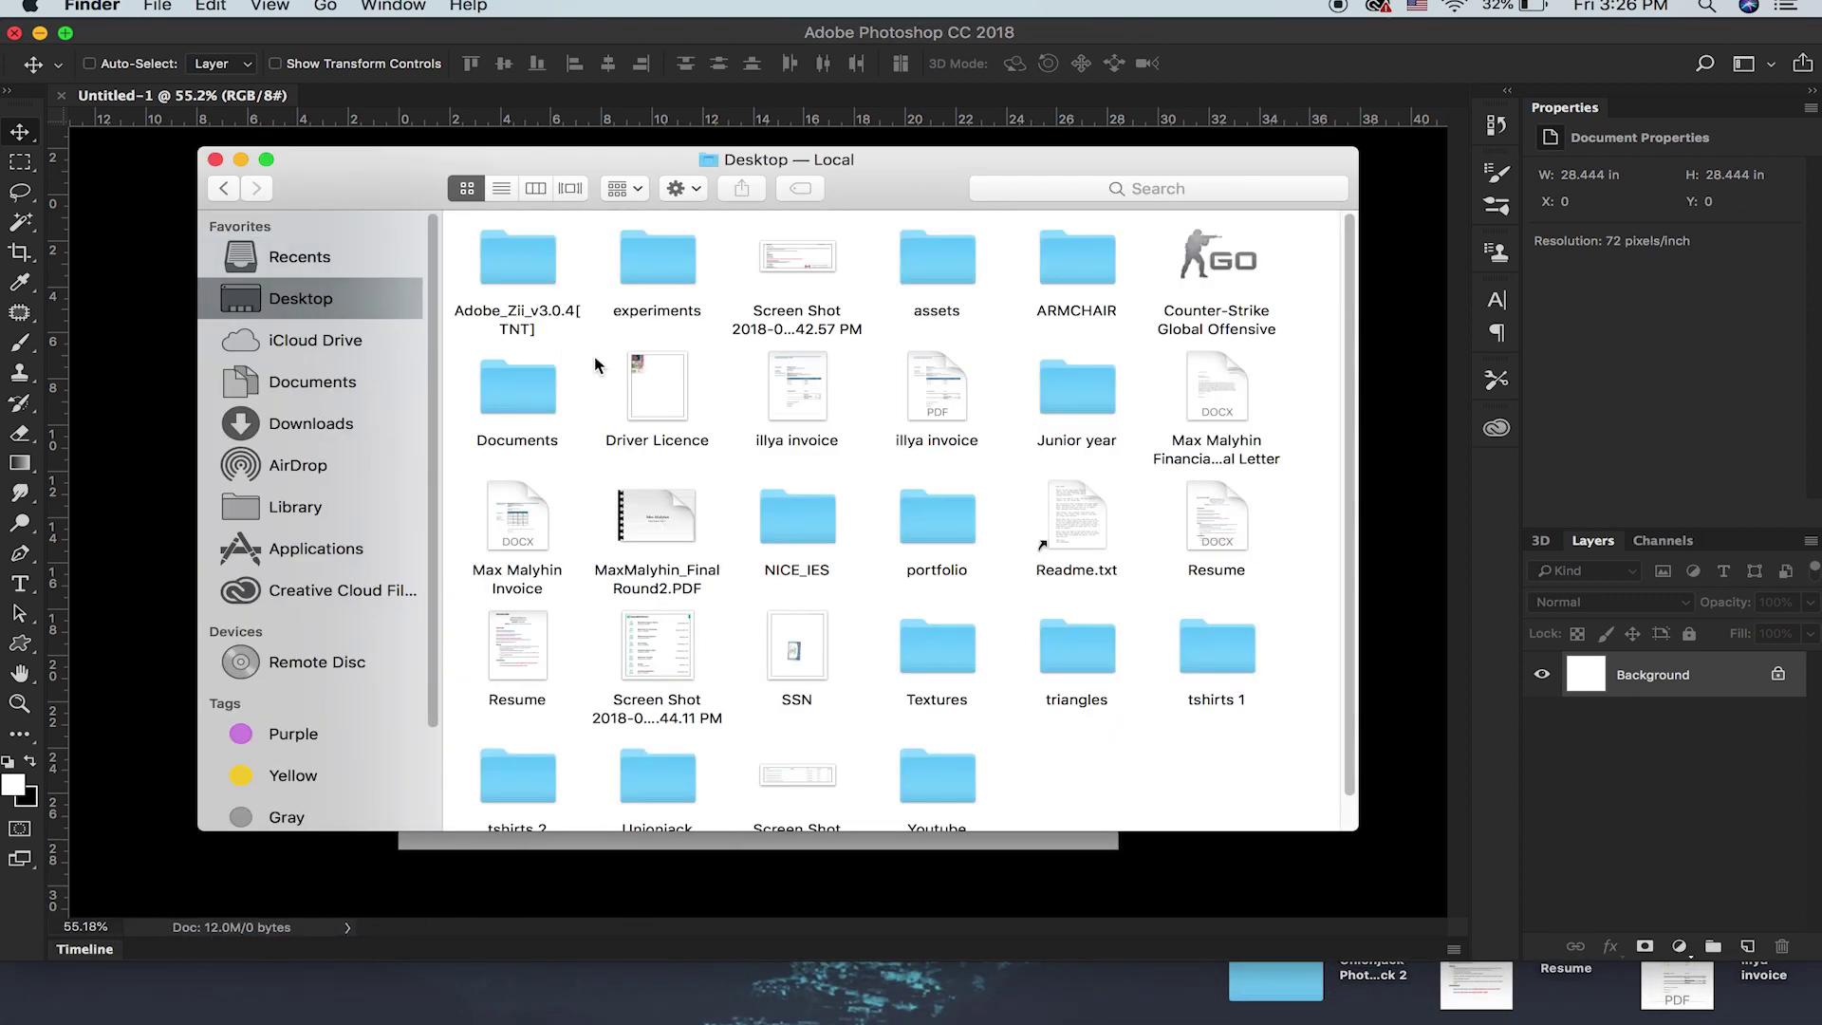
double_click(1047, 327)
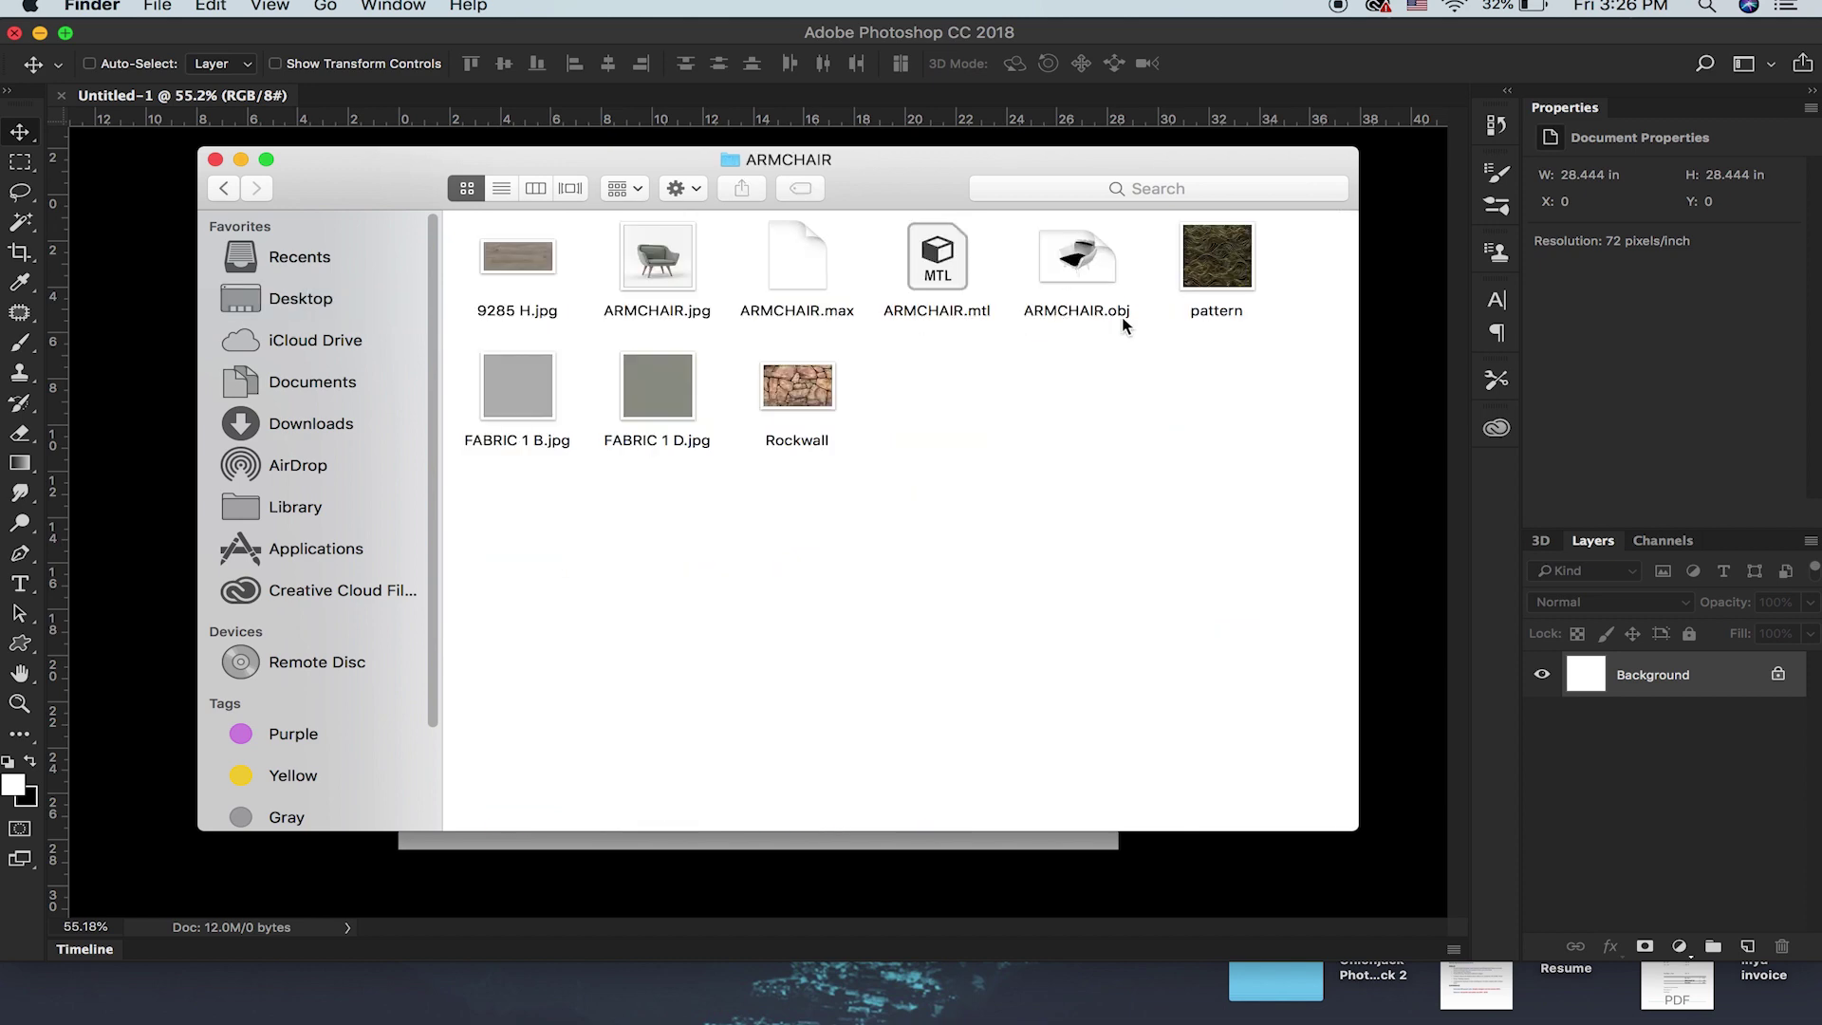
left_click_drag(978, 168, 1725, 228)
left_click_drag(1555, 454, 799, 429)
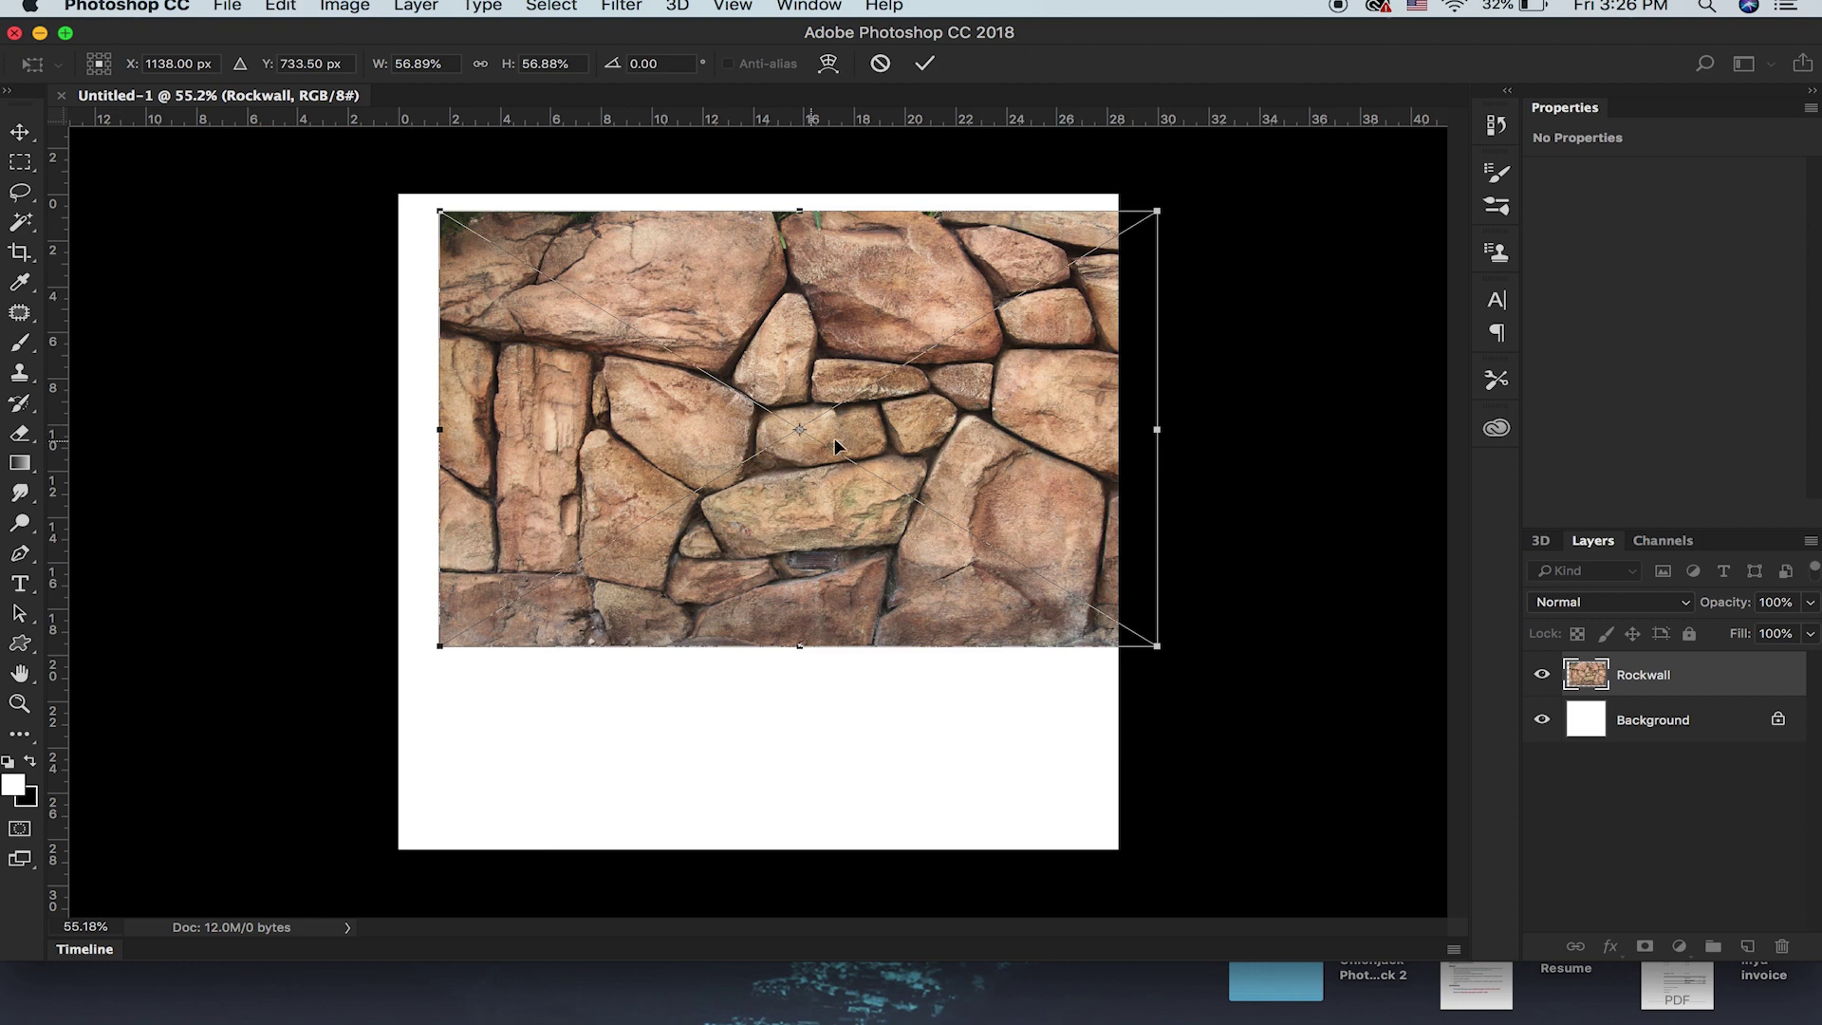
Step: Enlarge the placed Rockwall image to about 88% and position it so that it covers the whole canvas
left_click_drag(785, 475, 732, 389)
left_click_drag(1104, 595, 1493, 827)
left_click_drag(1207, 761, 1031, 784)
left_click(928, 63)
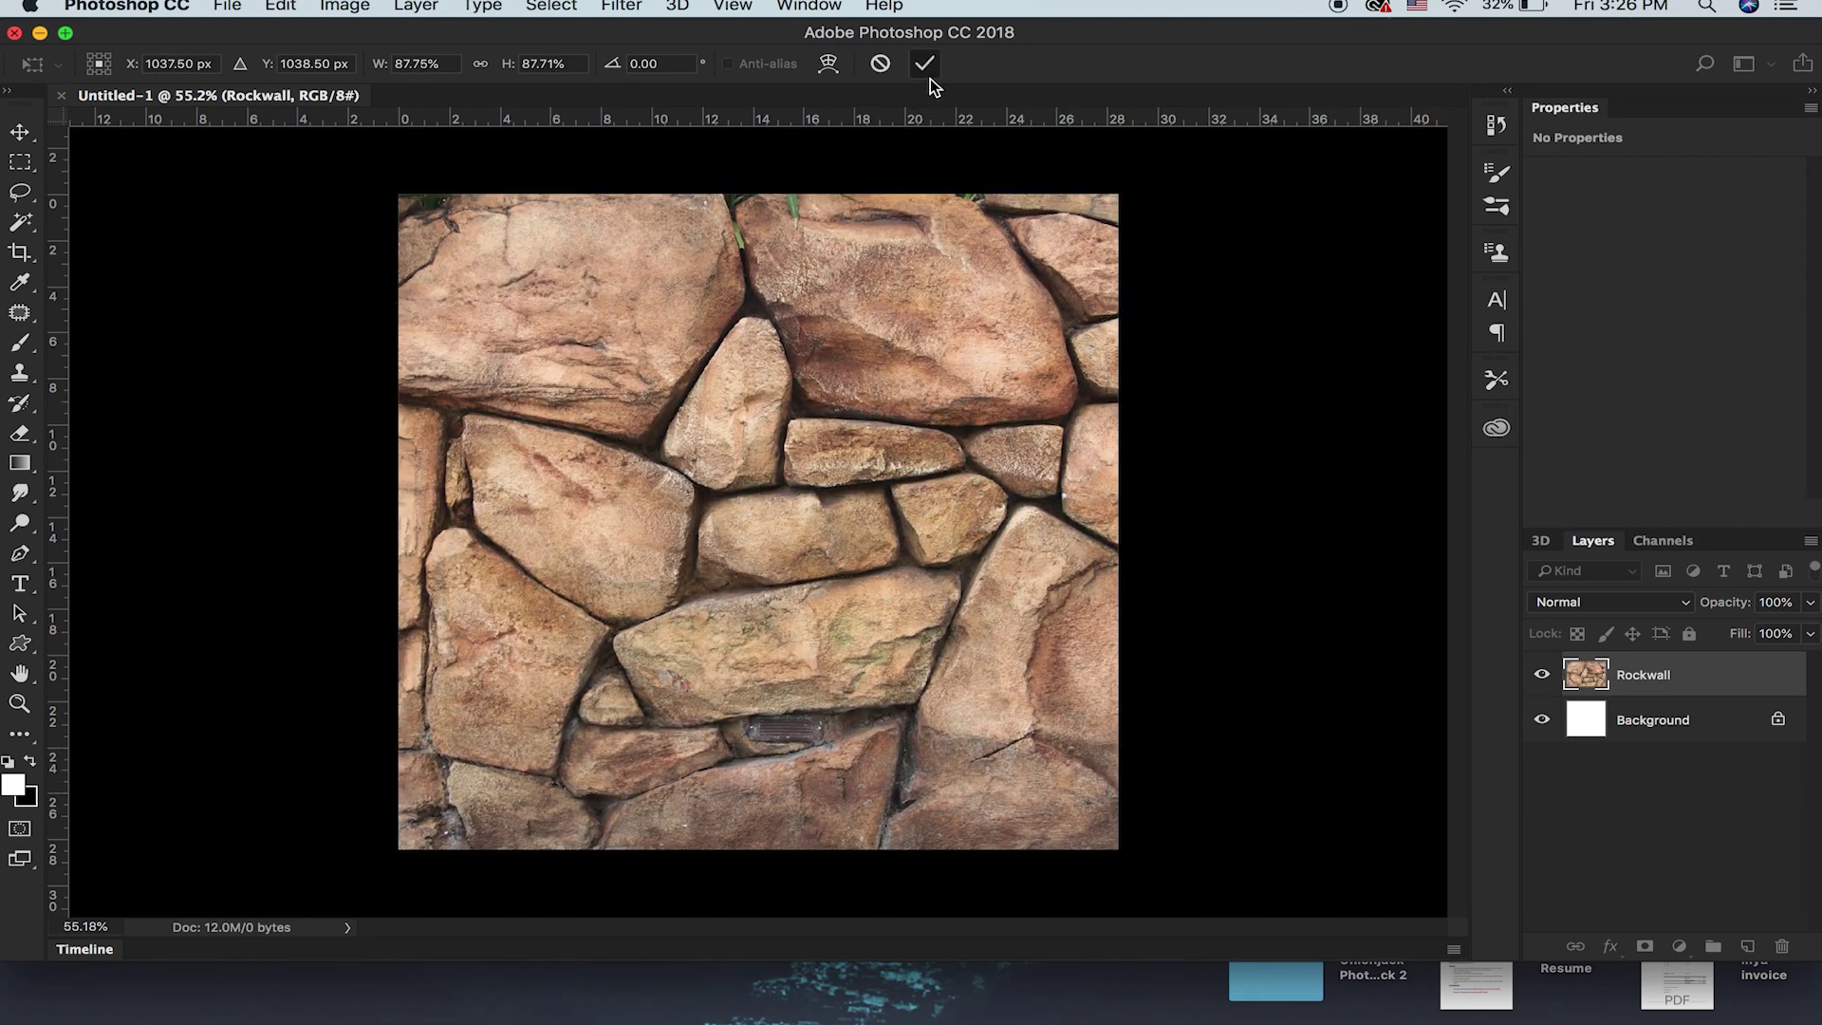
Step: Convert the locked Background into a normal layer and delete it, keeping only the Rockwall layer
double_click(1743, 725)
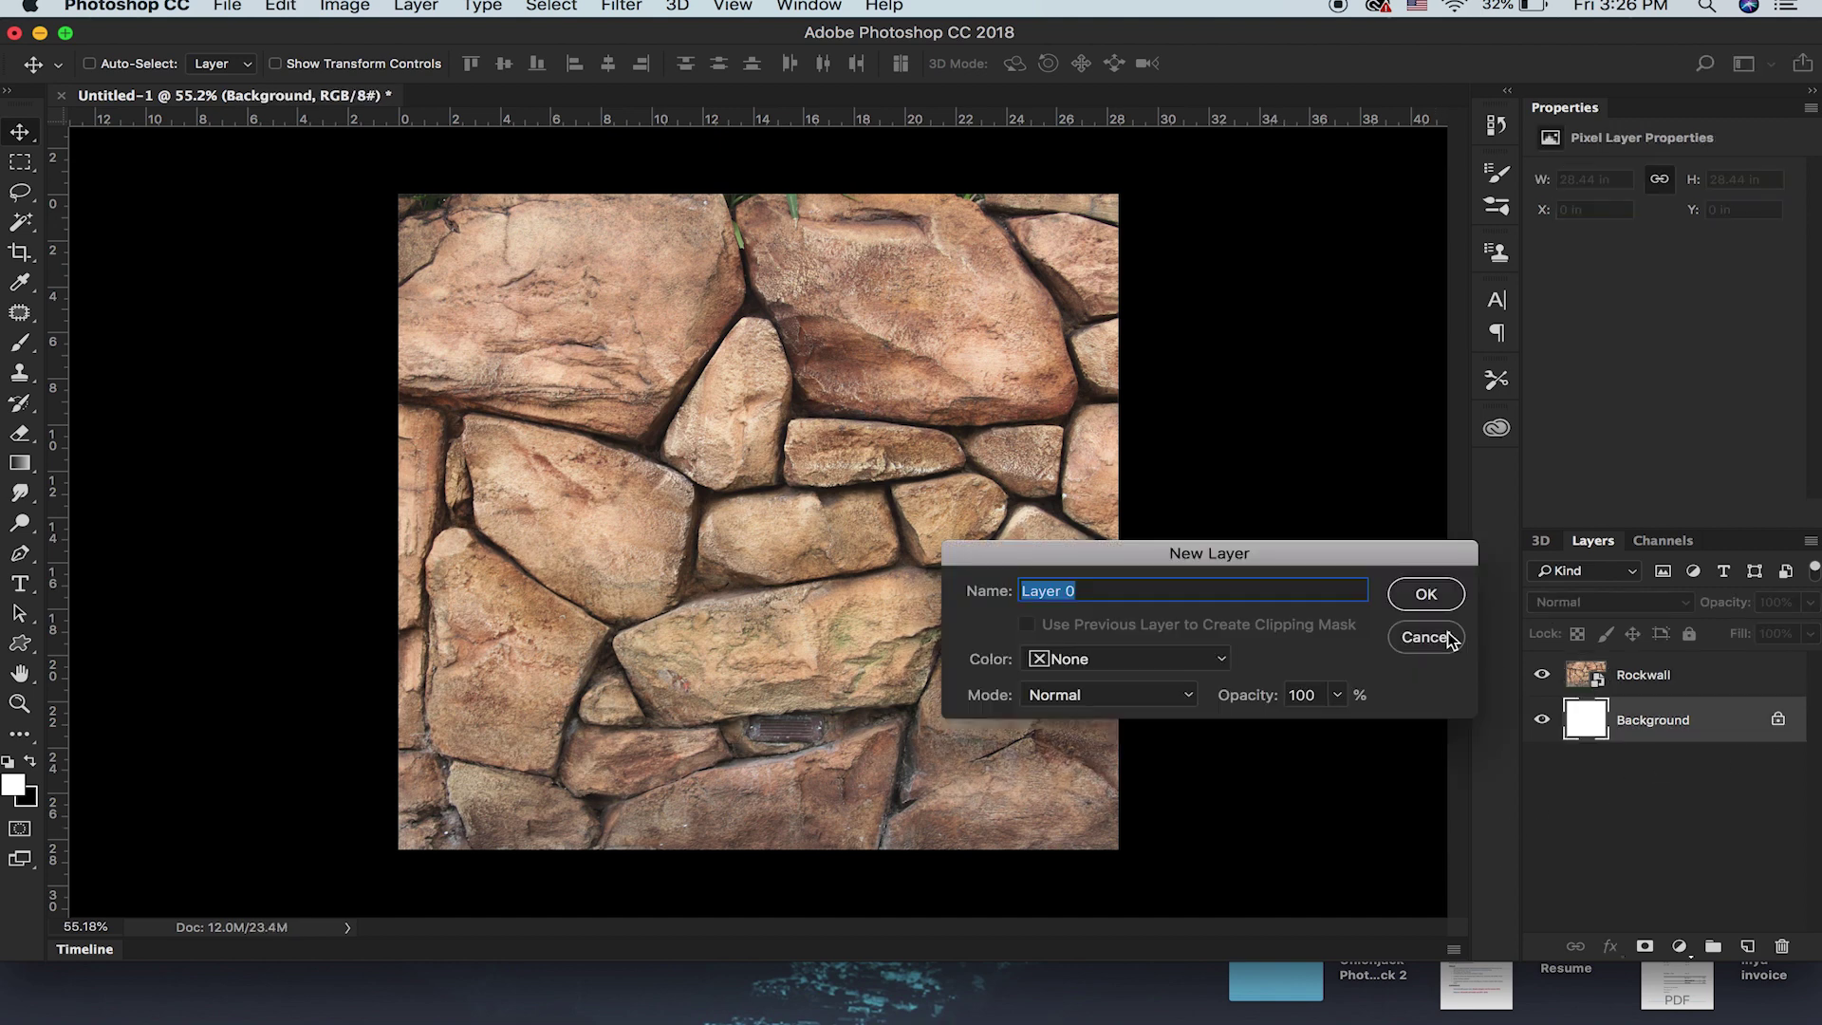
left_click(1435, 596)
key("Delete")
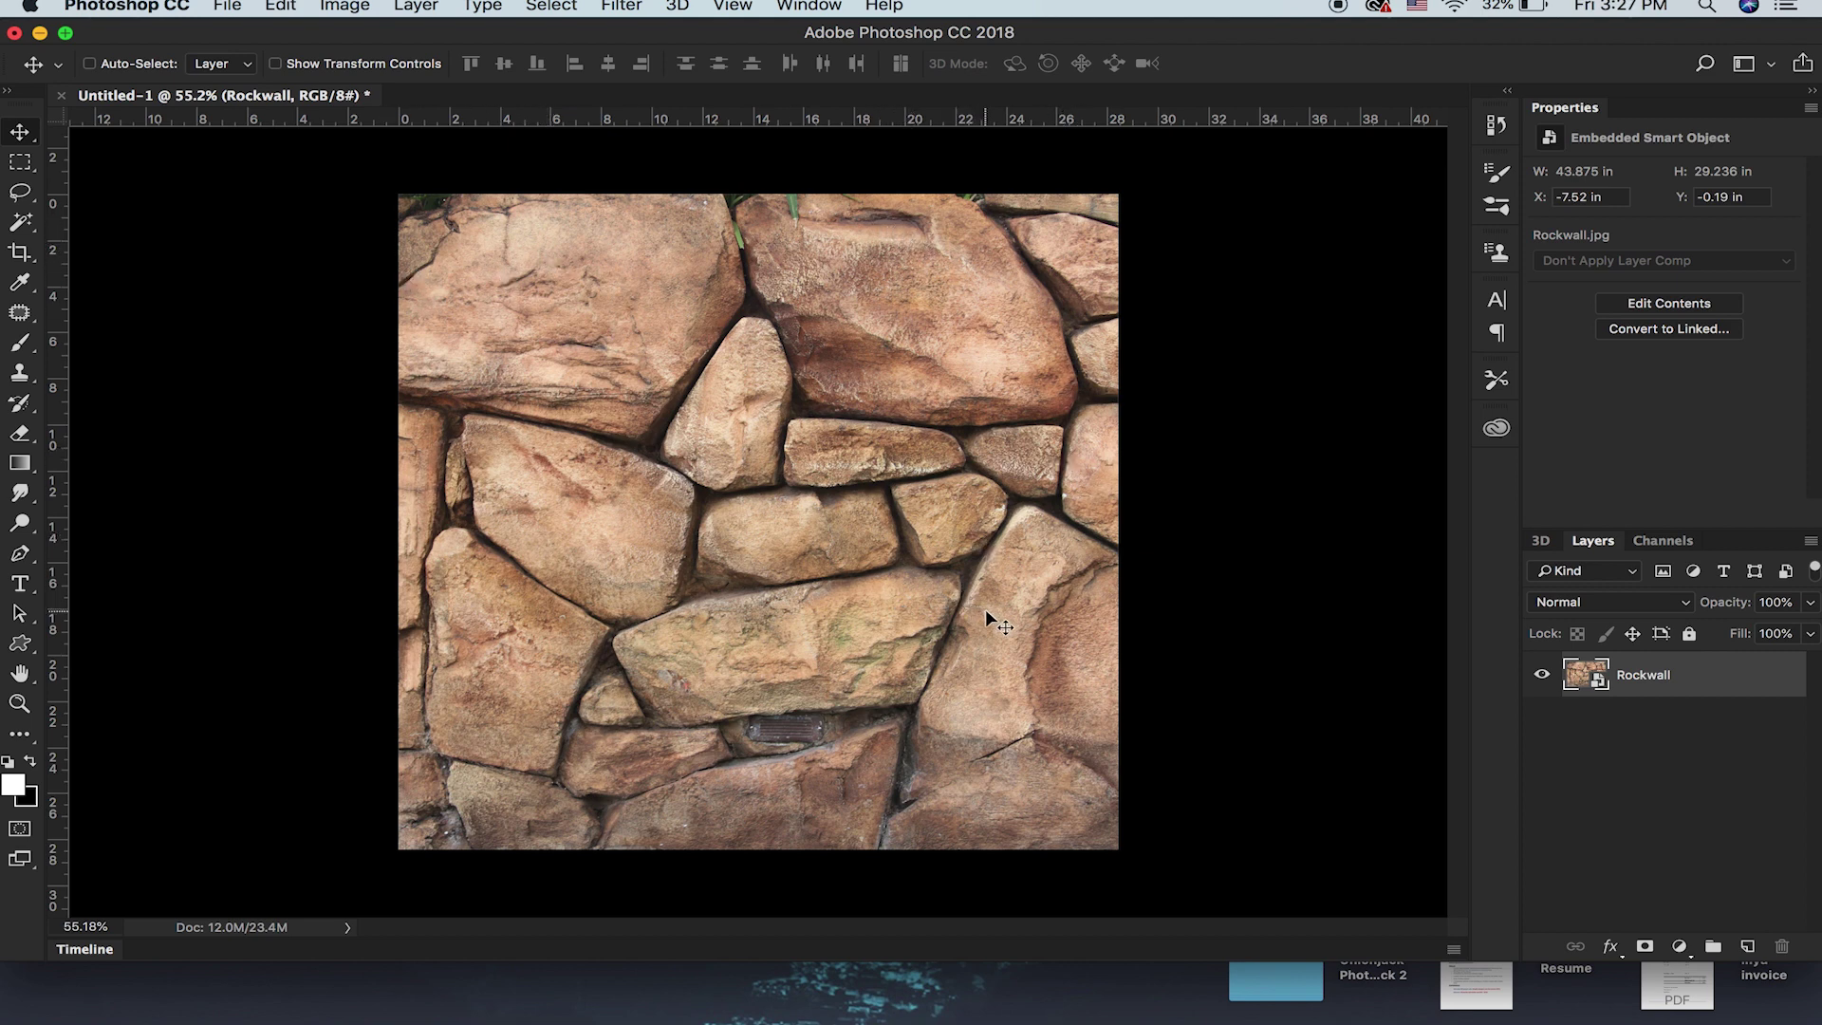
Step: Crop the canvas to a square with the Crop tool's ratio set to 2048 by 2048
left_click(20, 252)
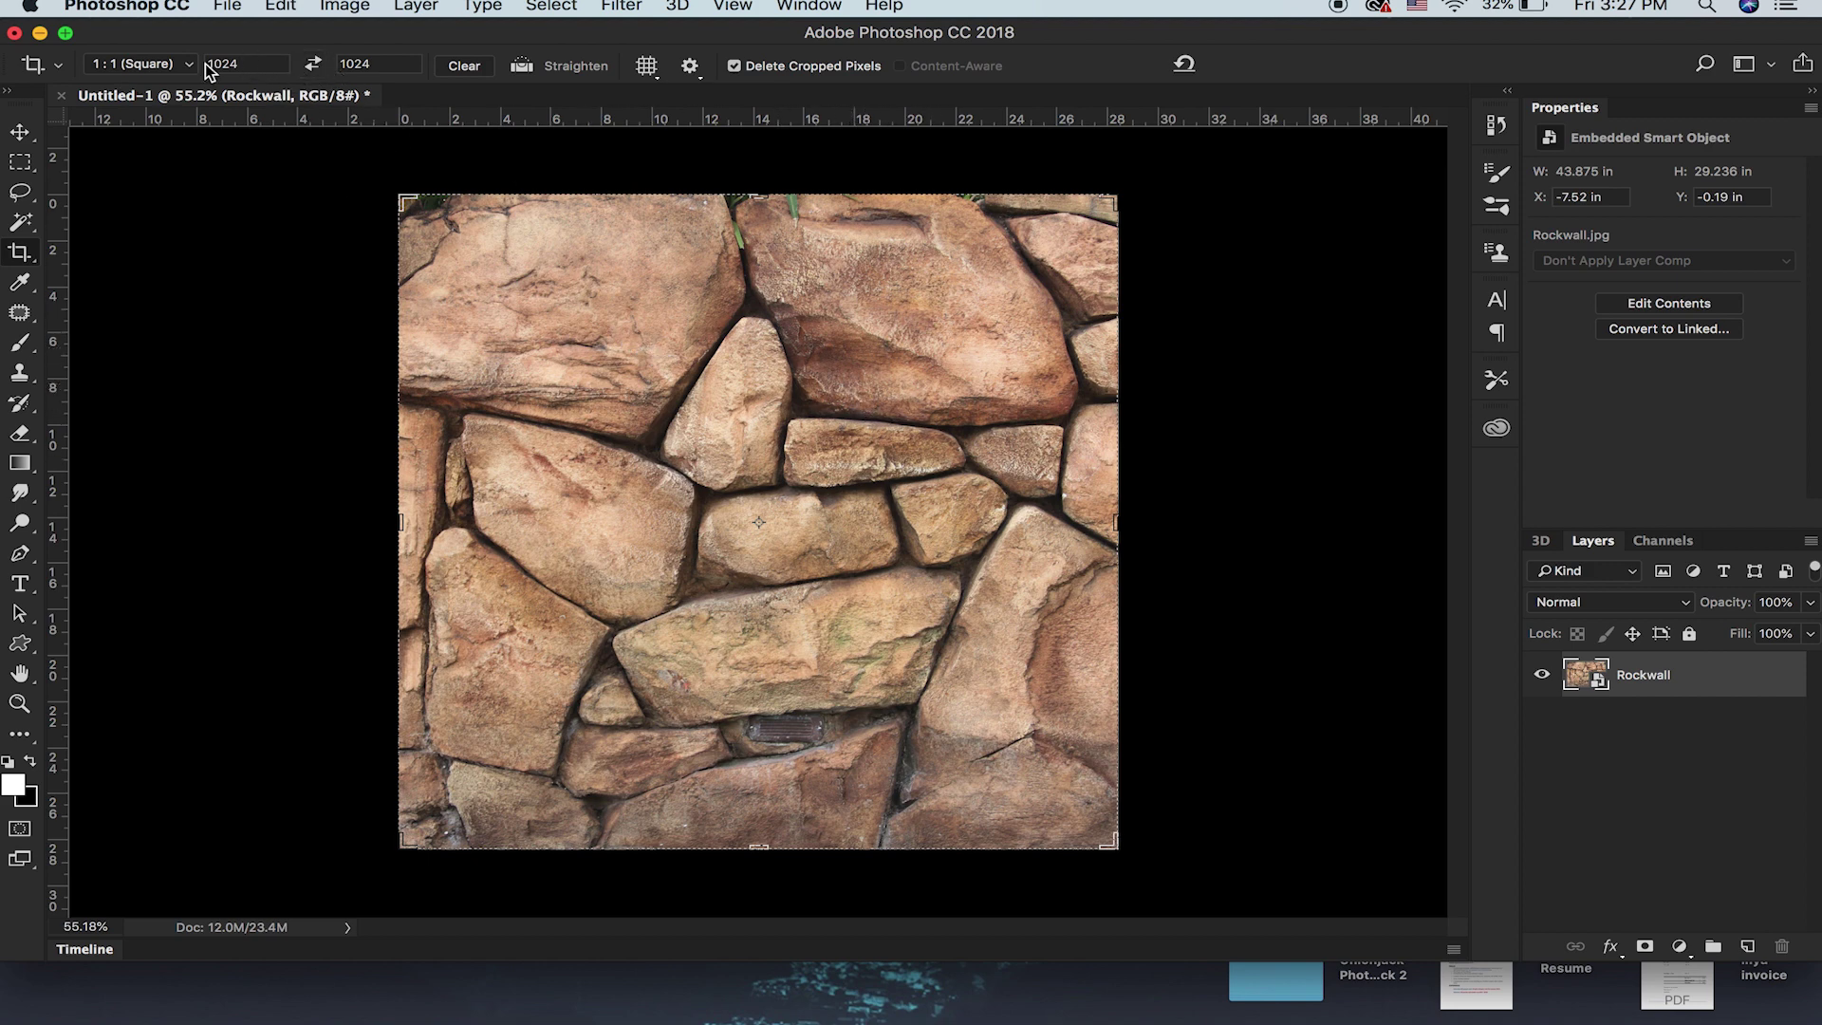
left_click(246, 64)
type("20")
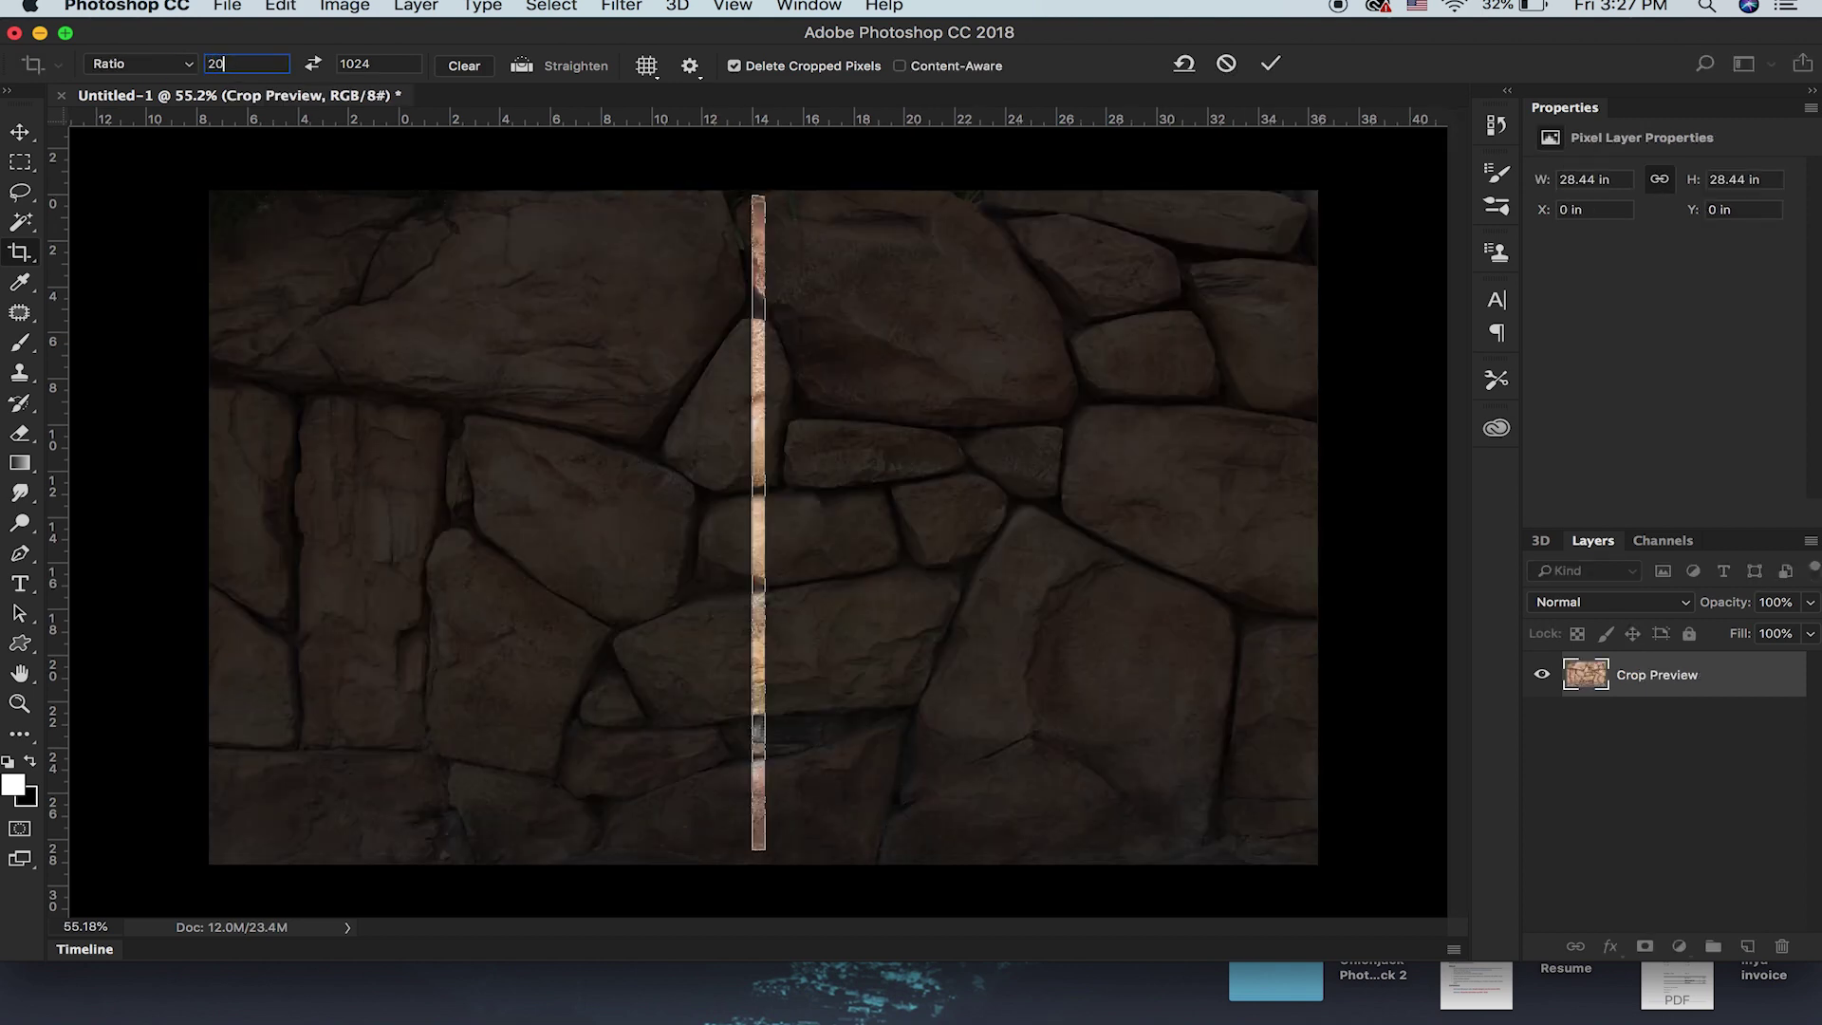
type("48")
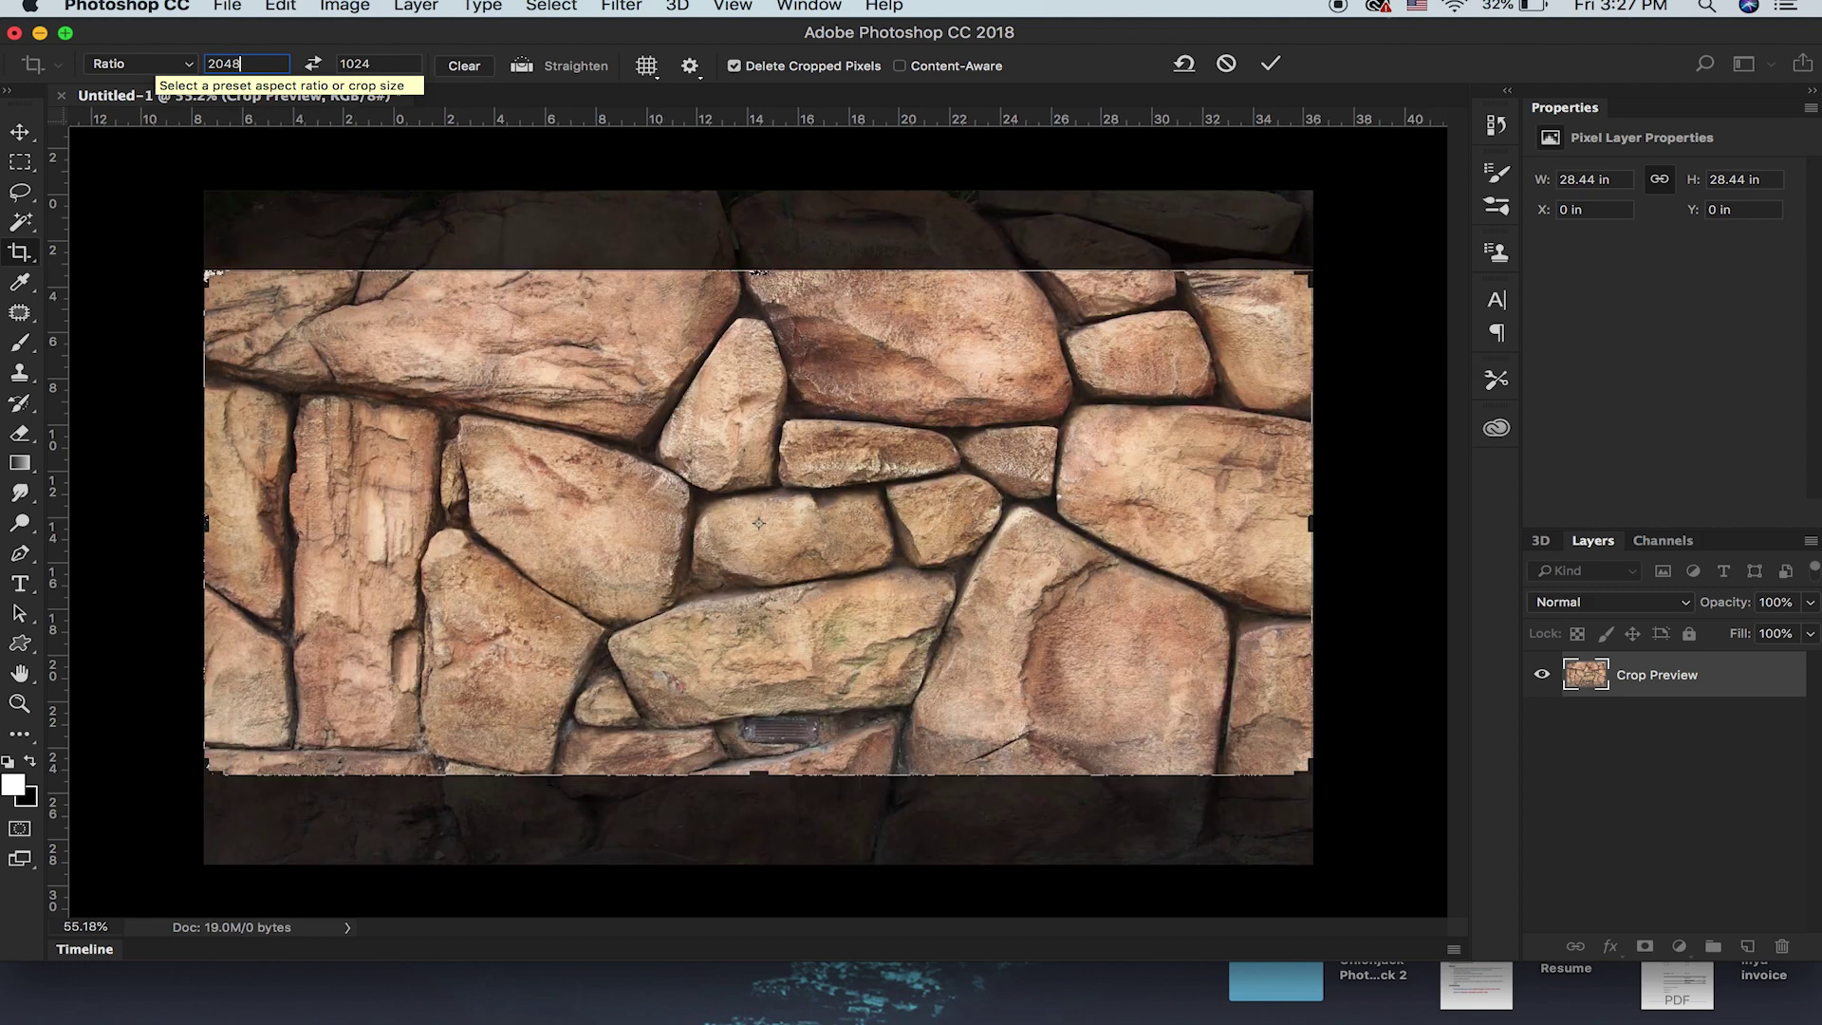
left_click(343, 64)
type("2048")
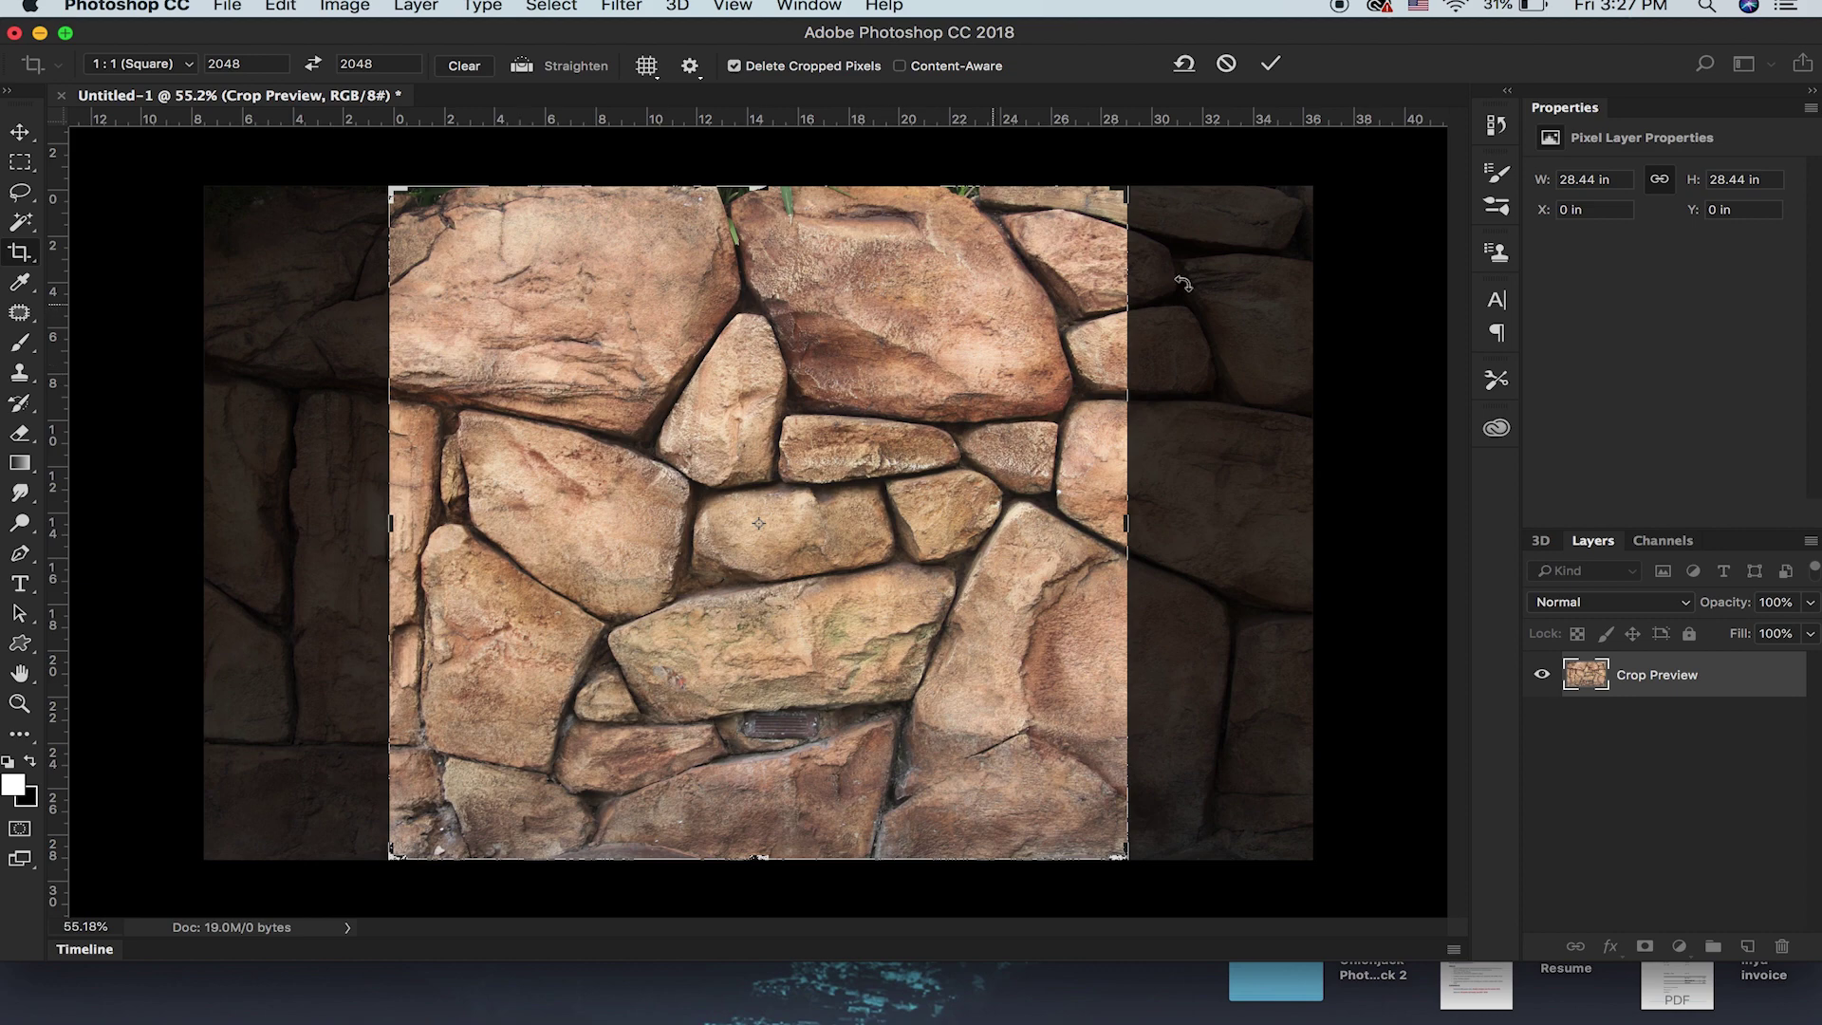
left_click(1270, 66)
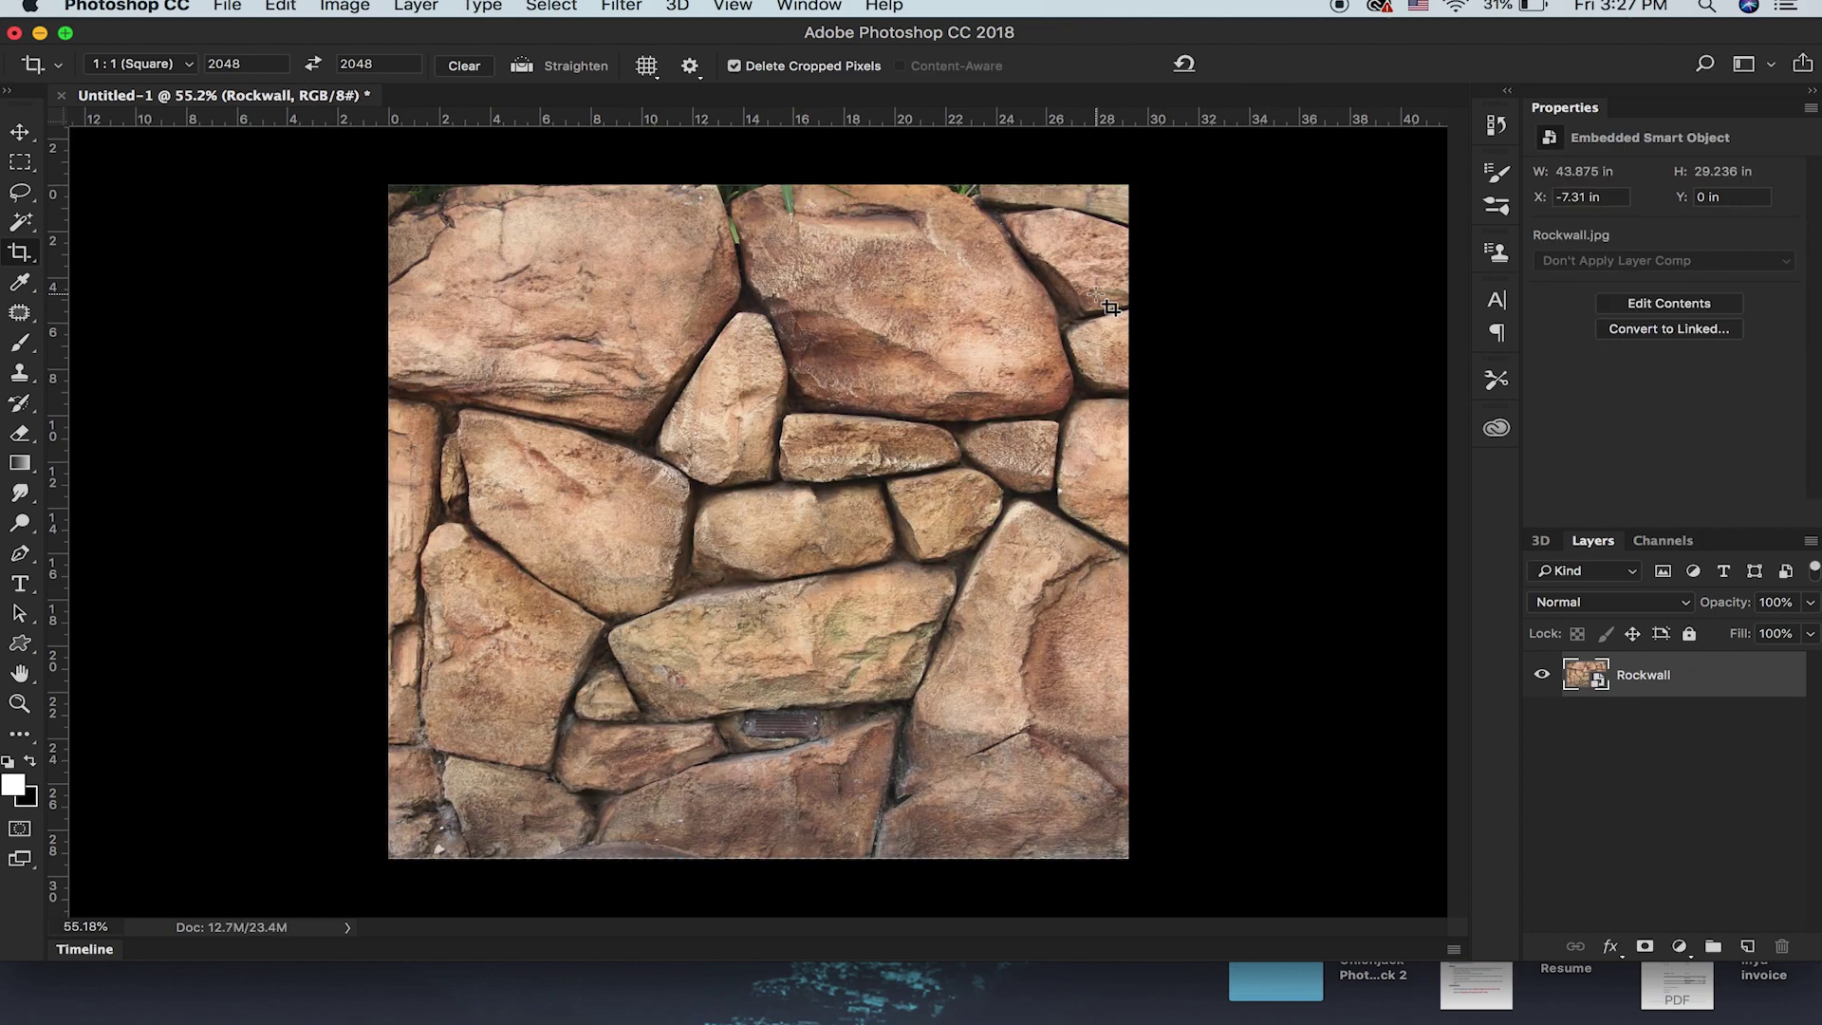
Step: Rasterize the Rockwall layer and shift it sideways to check for pixels beyond the canvas, undoing the shift
left_click(590, 275)
key("Return")
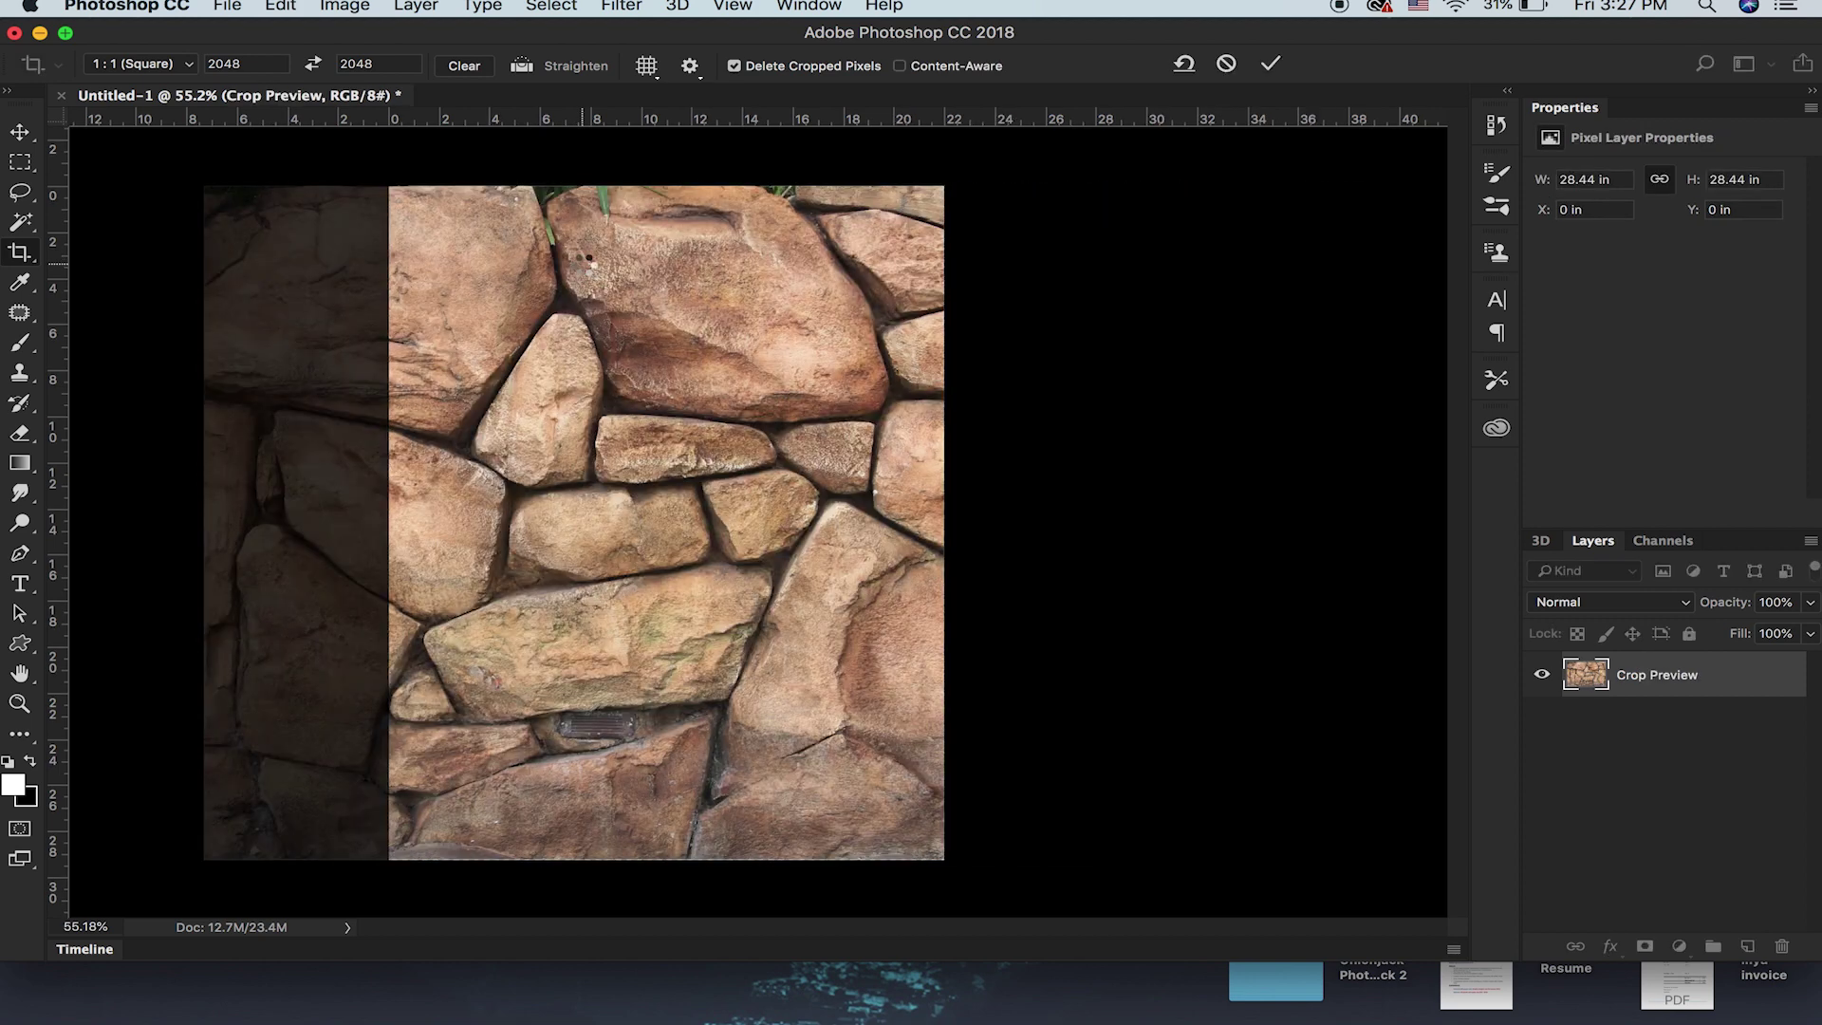
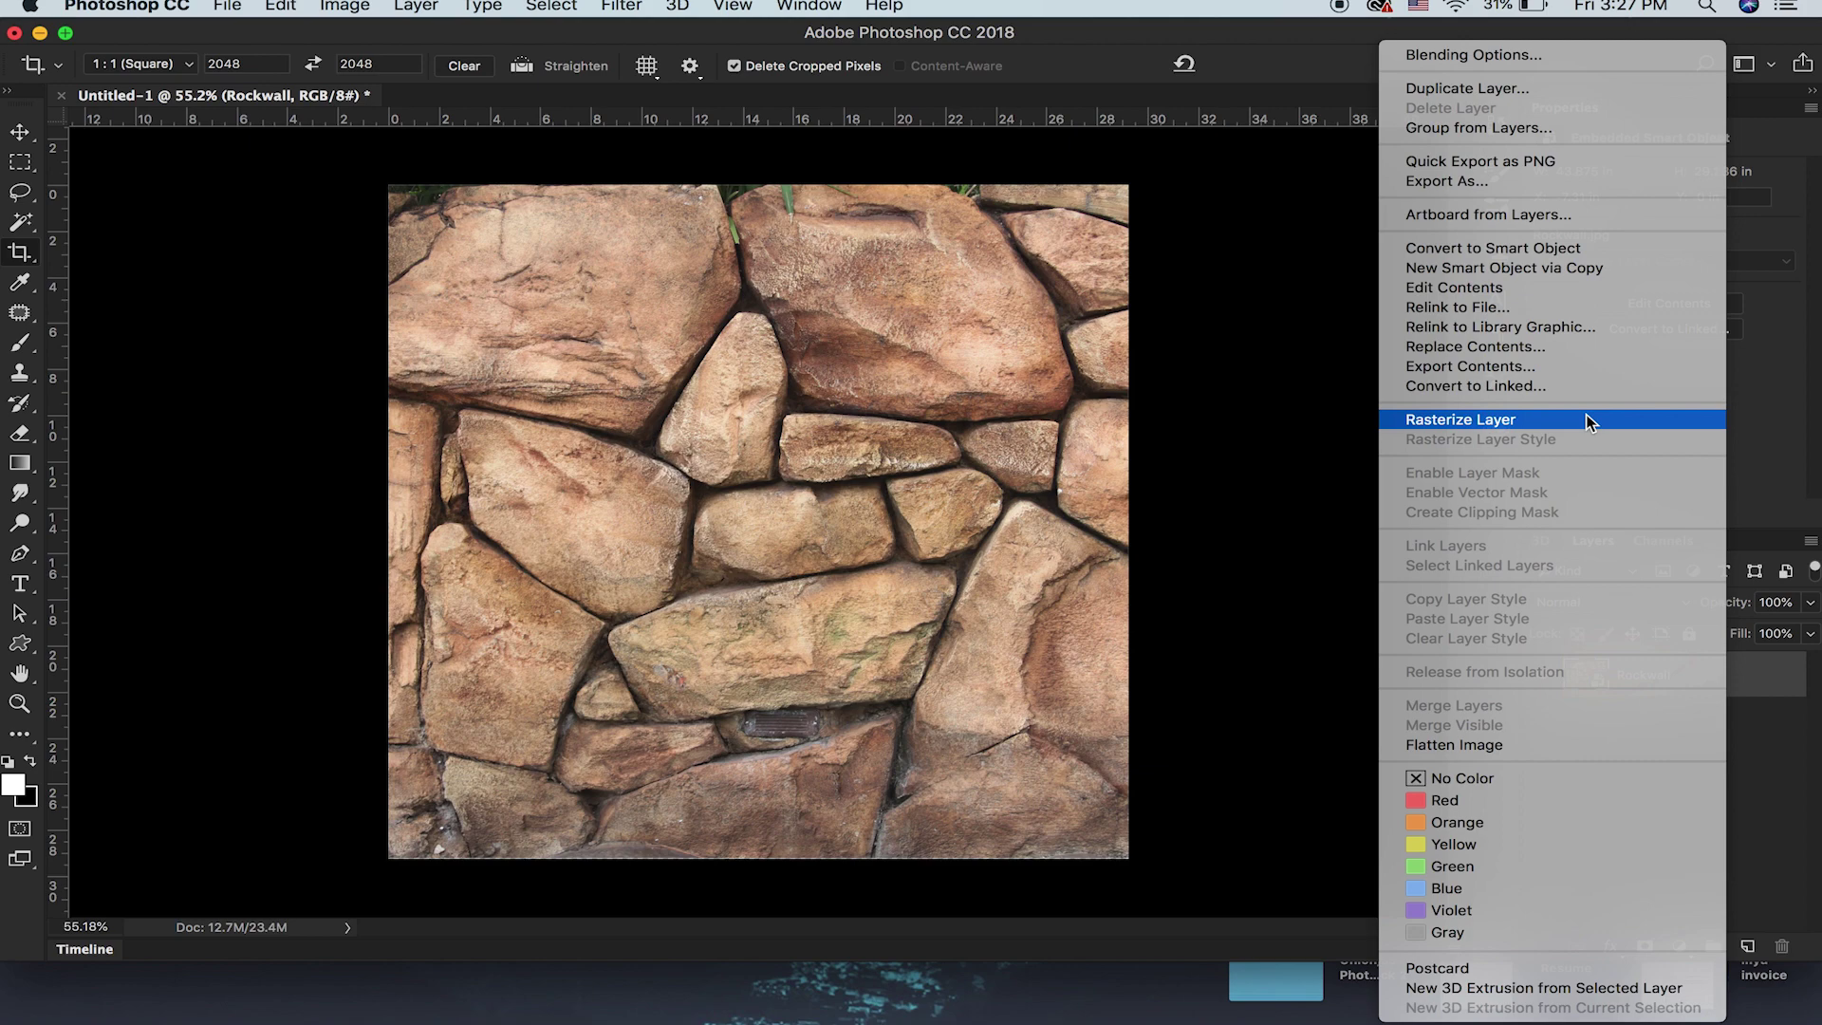
left_click(21, 140)
left_click_drag(688, 380, 891, 384)
key("super+z")
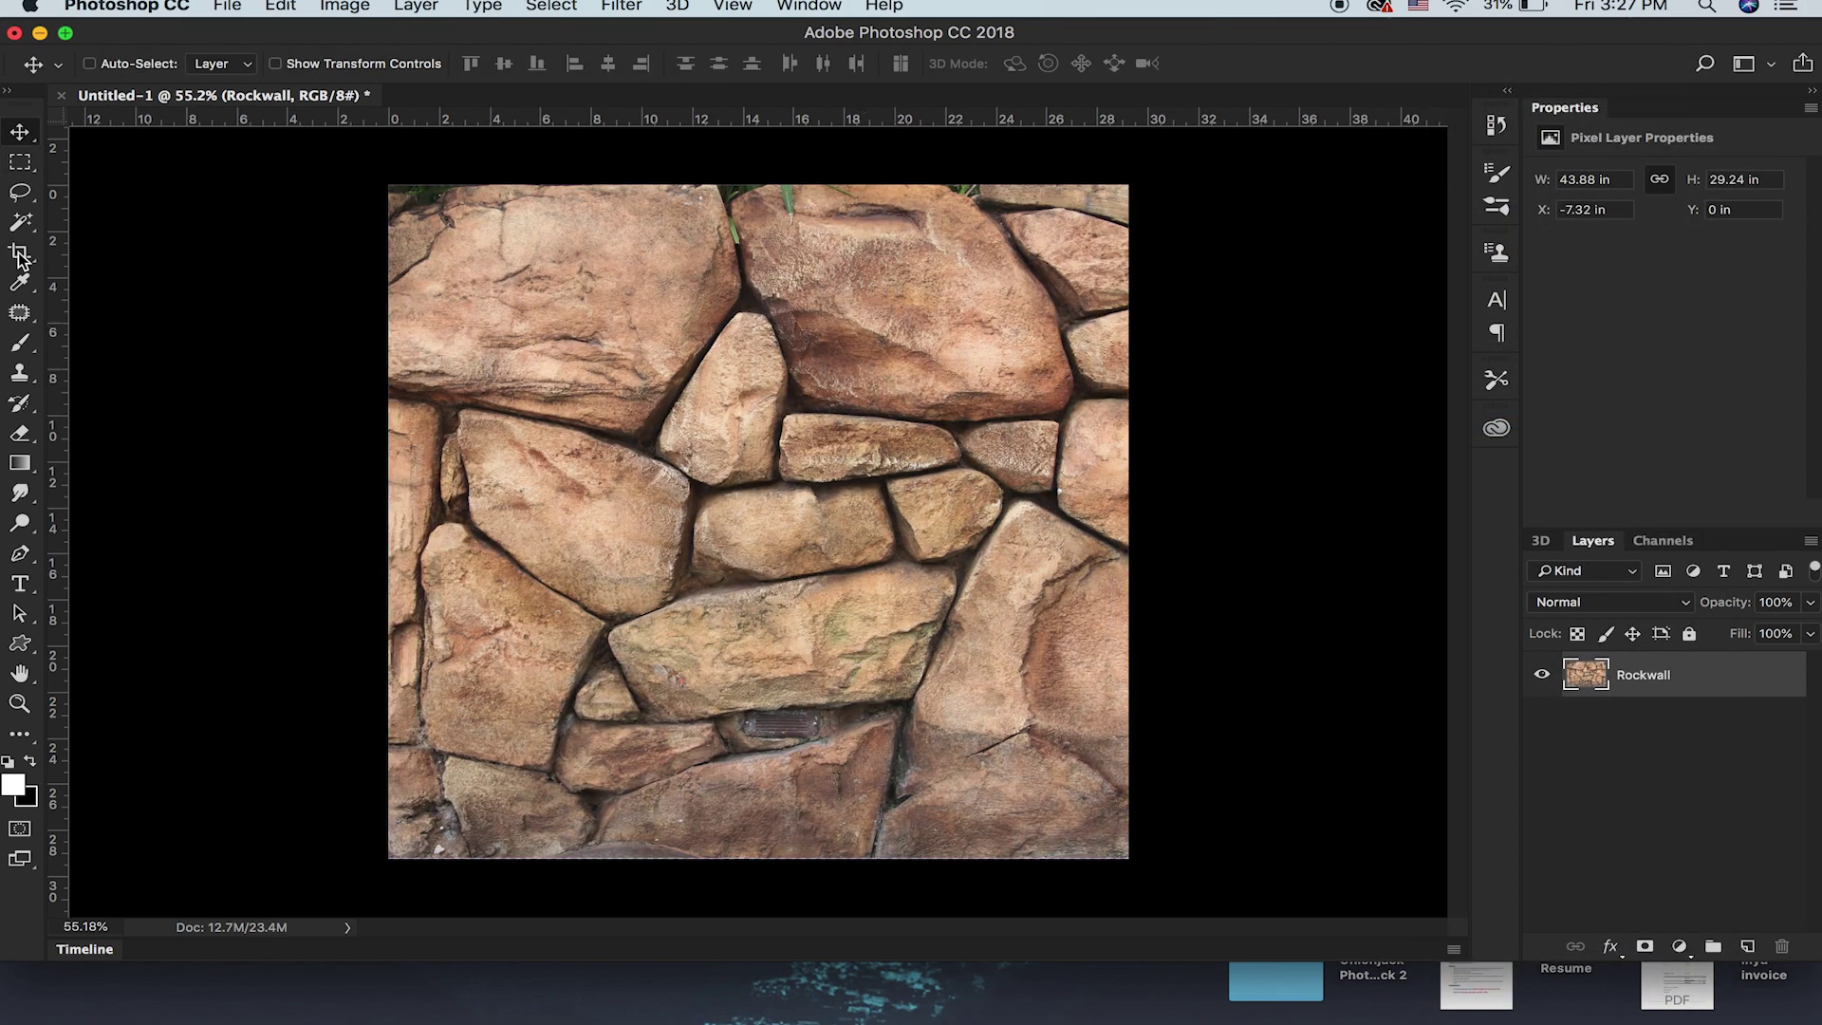
Step: Crop the rasterized Rockwall layer to the canvas to delete its outside pixels, checking with a trial move that is undone
left_click(21, 252)
key("Return")
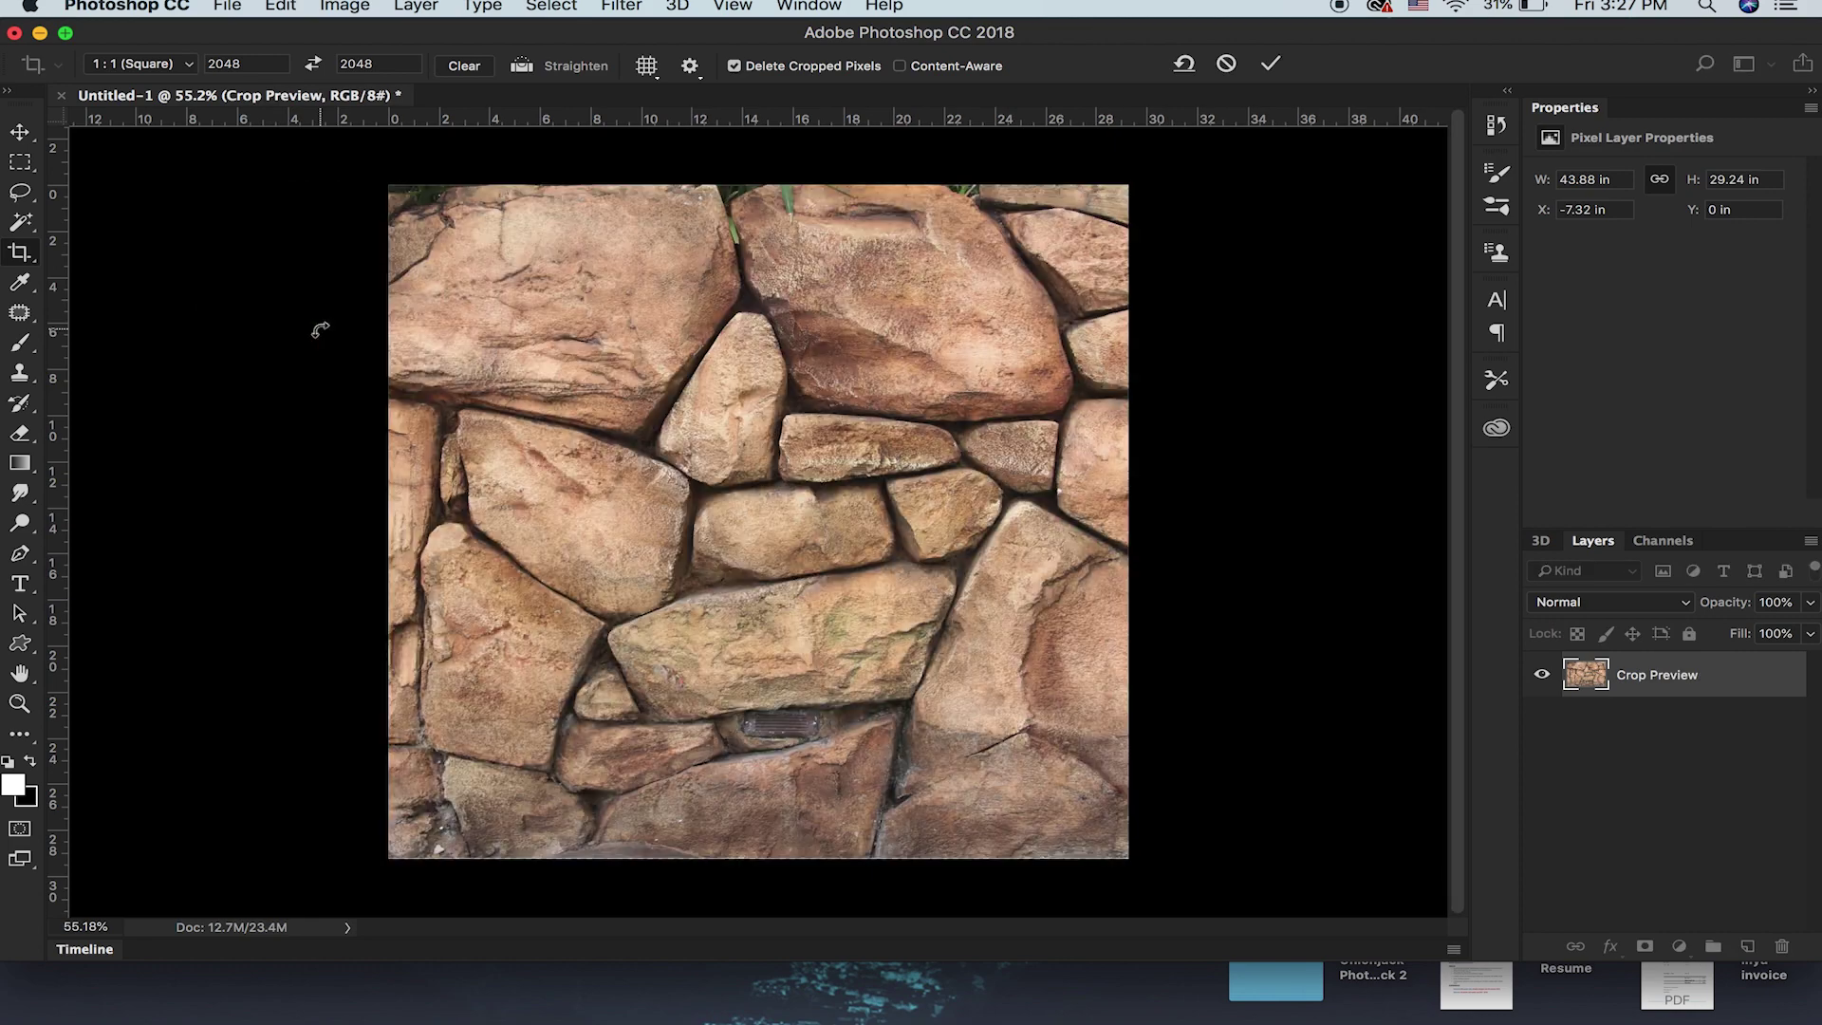
key("v")
left_click_drag(555, 392, 630, 342)
key("super+z")
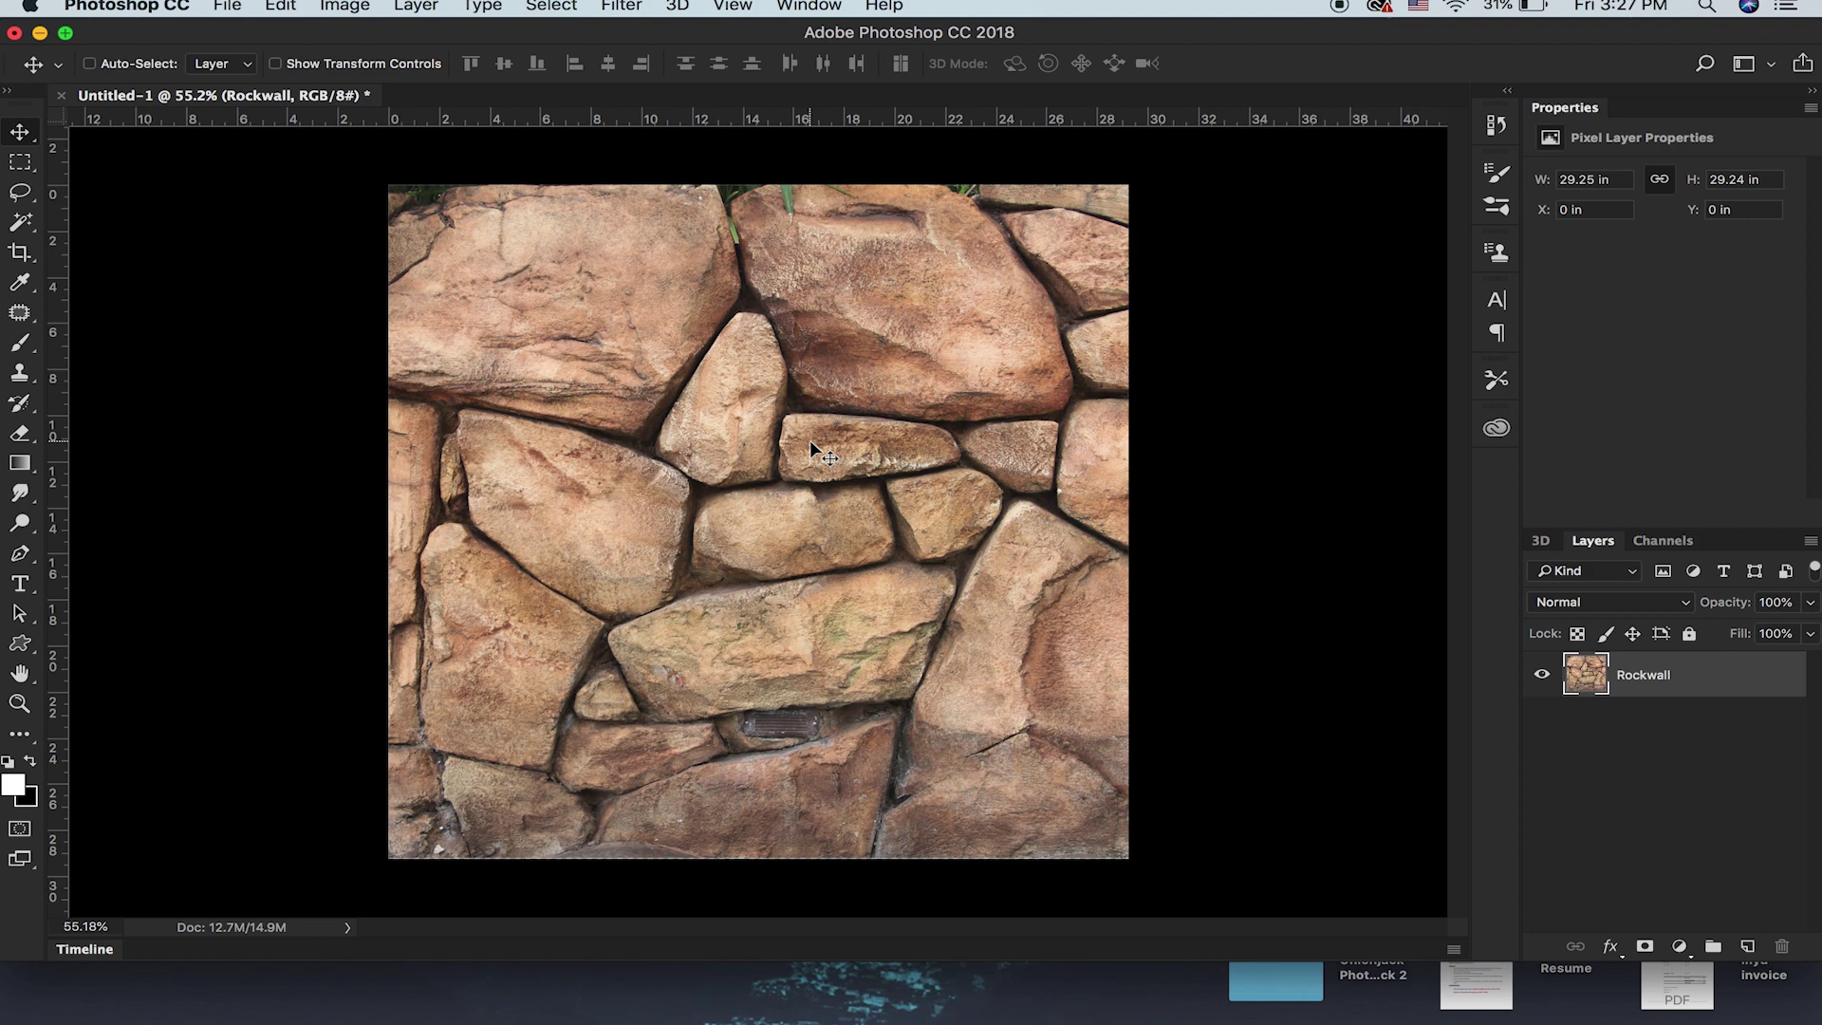
Step: Apply the Offset filter to the Rockwall layer with +1024 pixels horizontally and vertically and Wrap Around for undefined areas
left_click(621, 7)
key("Escape")
left_click(623, 14)
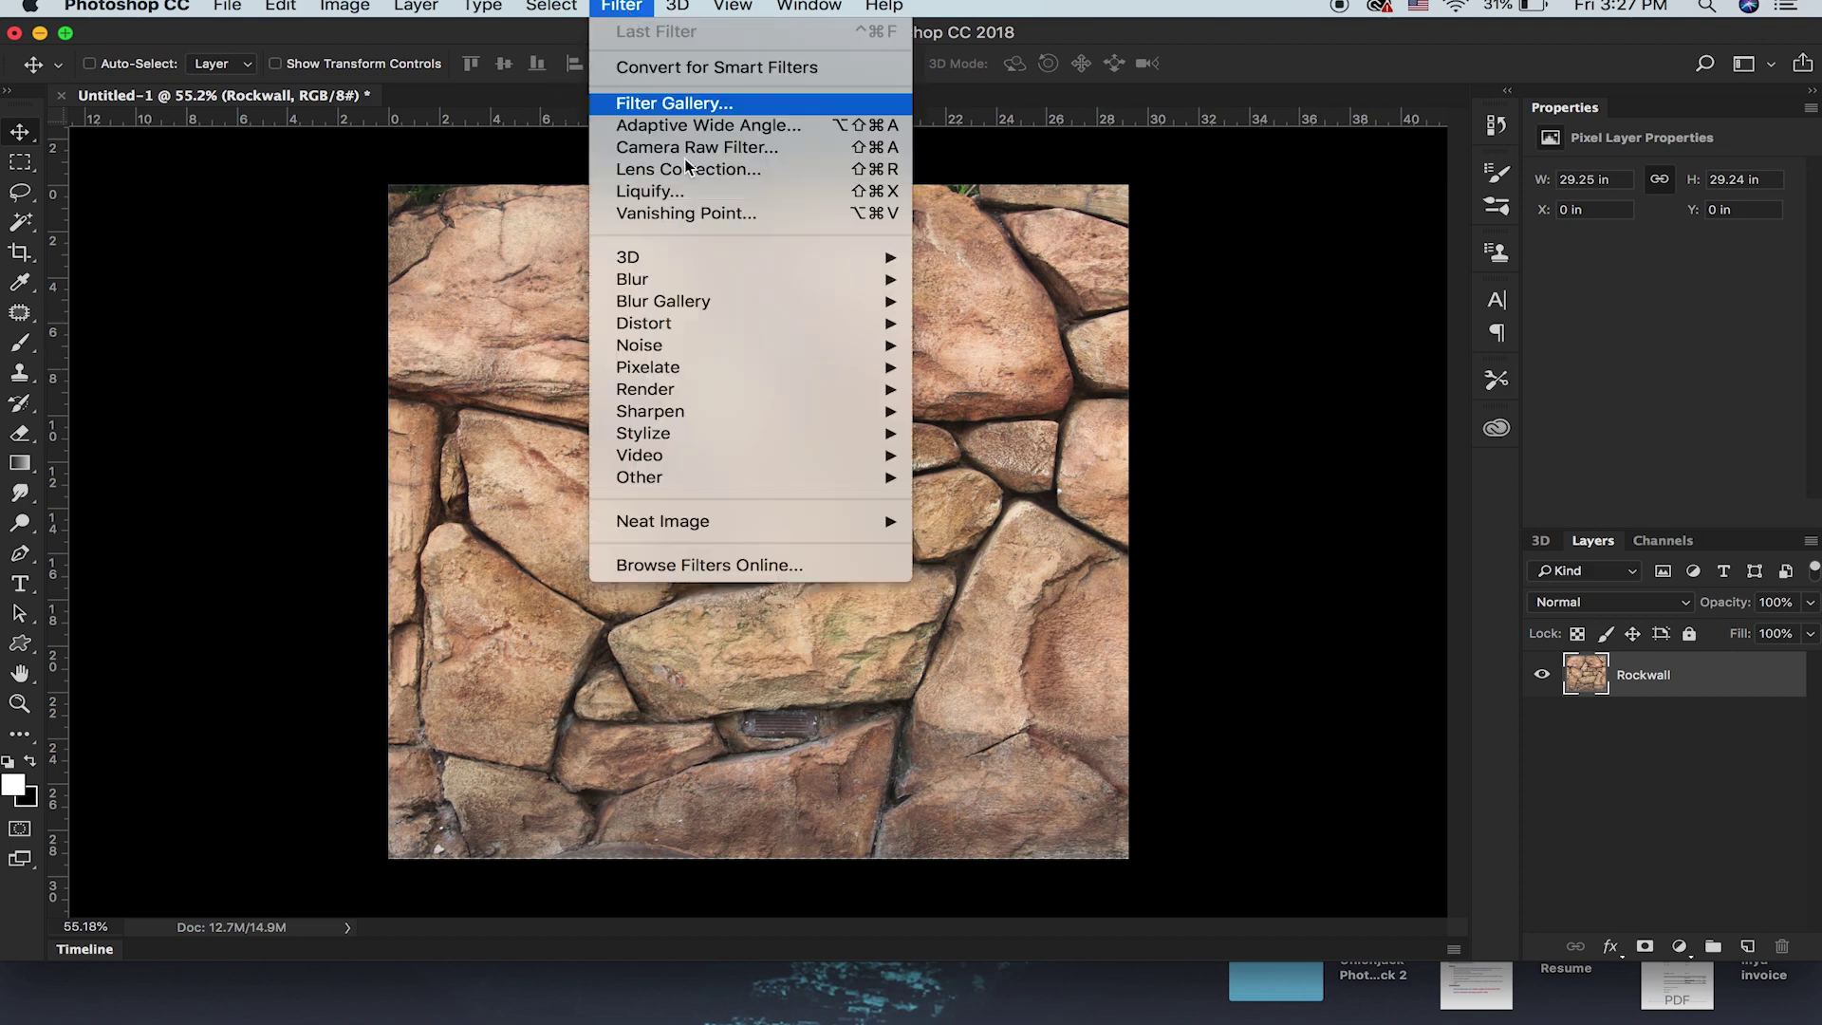
mouse_move(790, 477)
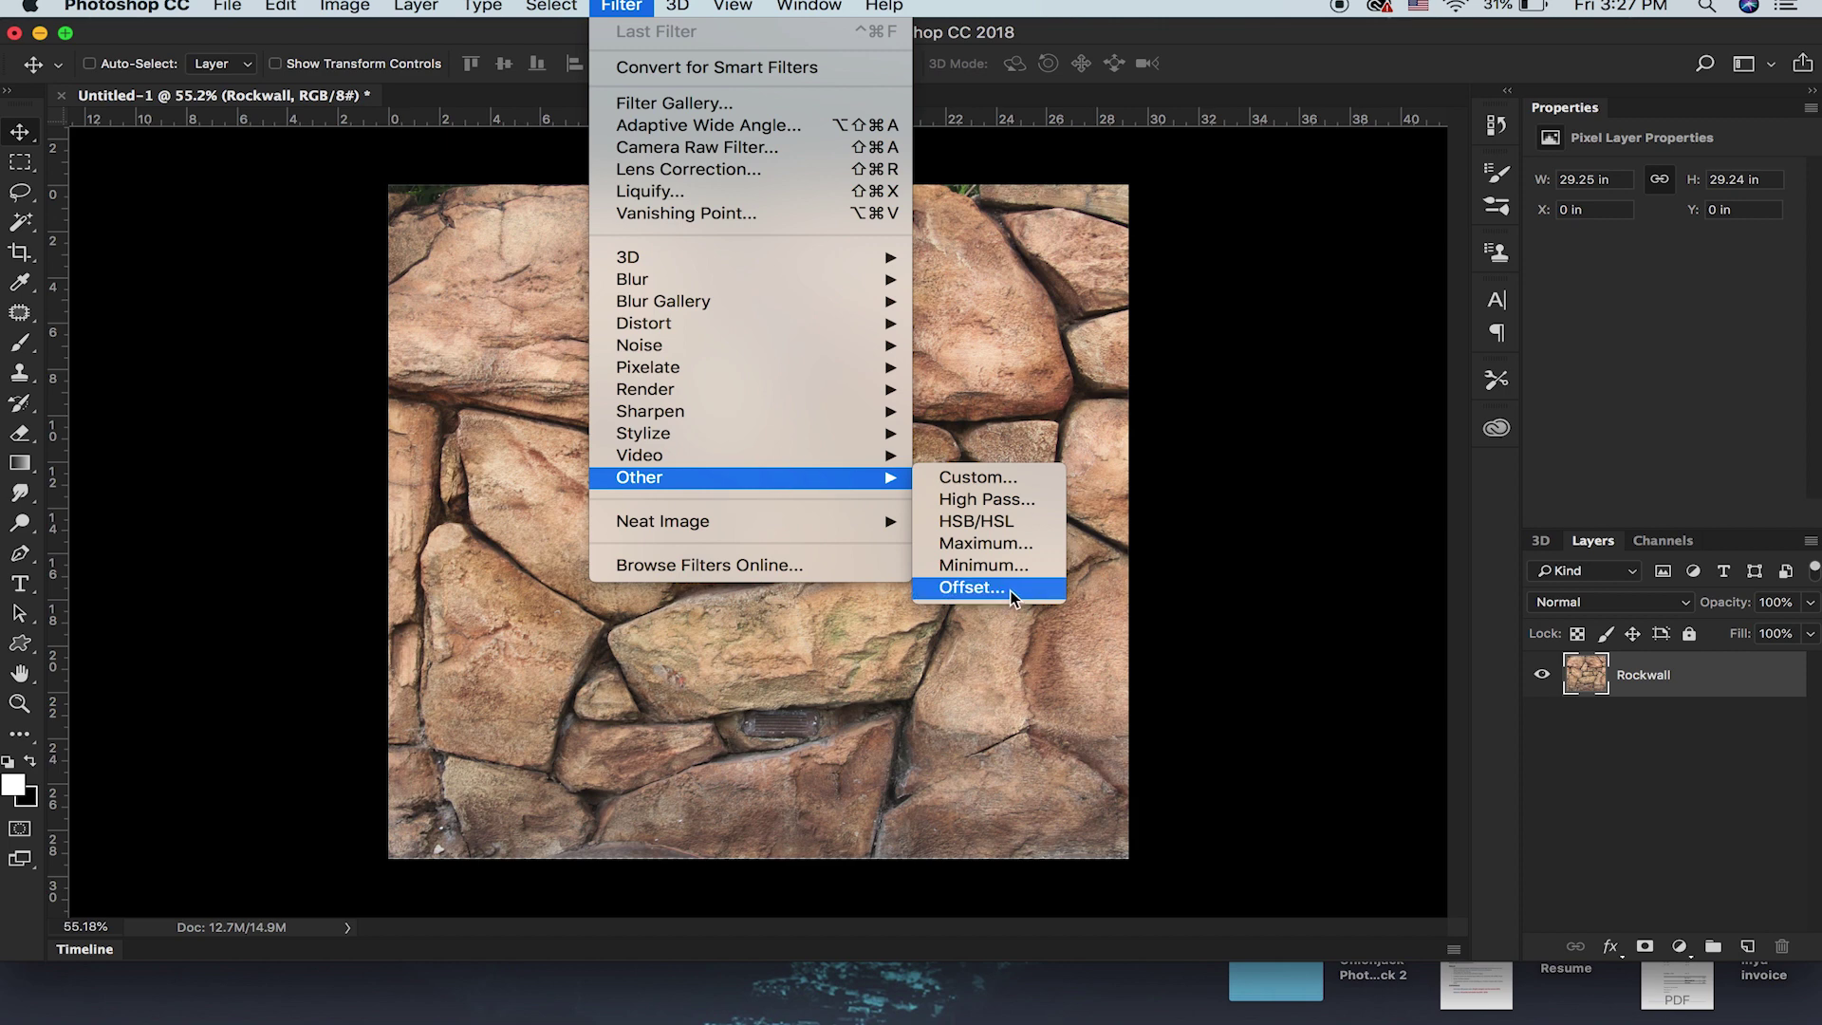
left_click(970, 587)
left_click_drag(864, 360, 1313, 285)
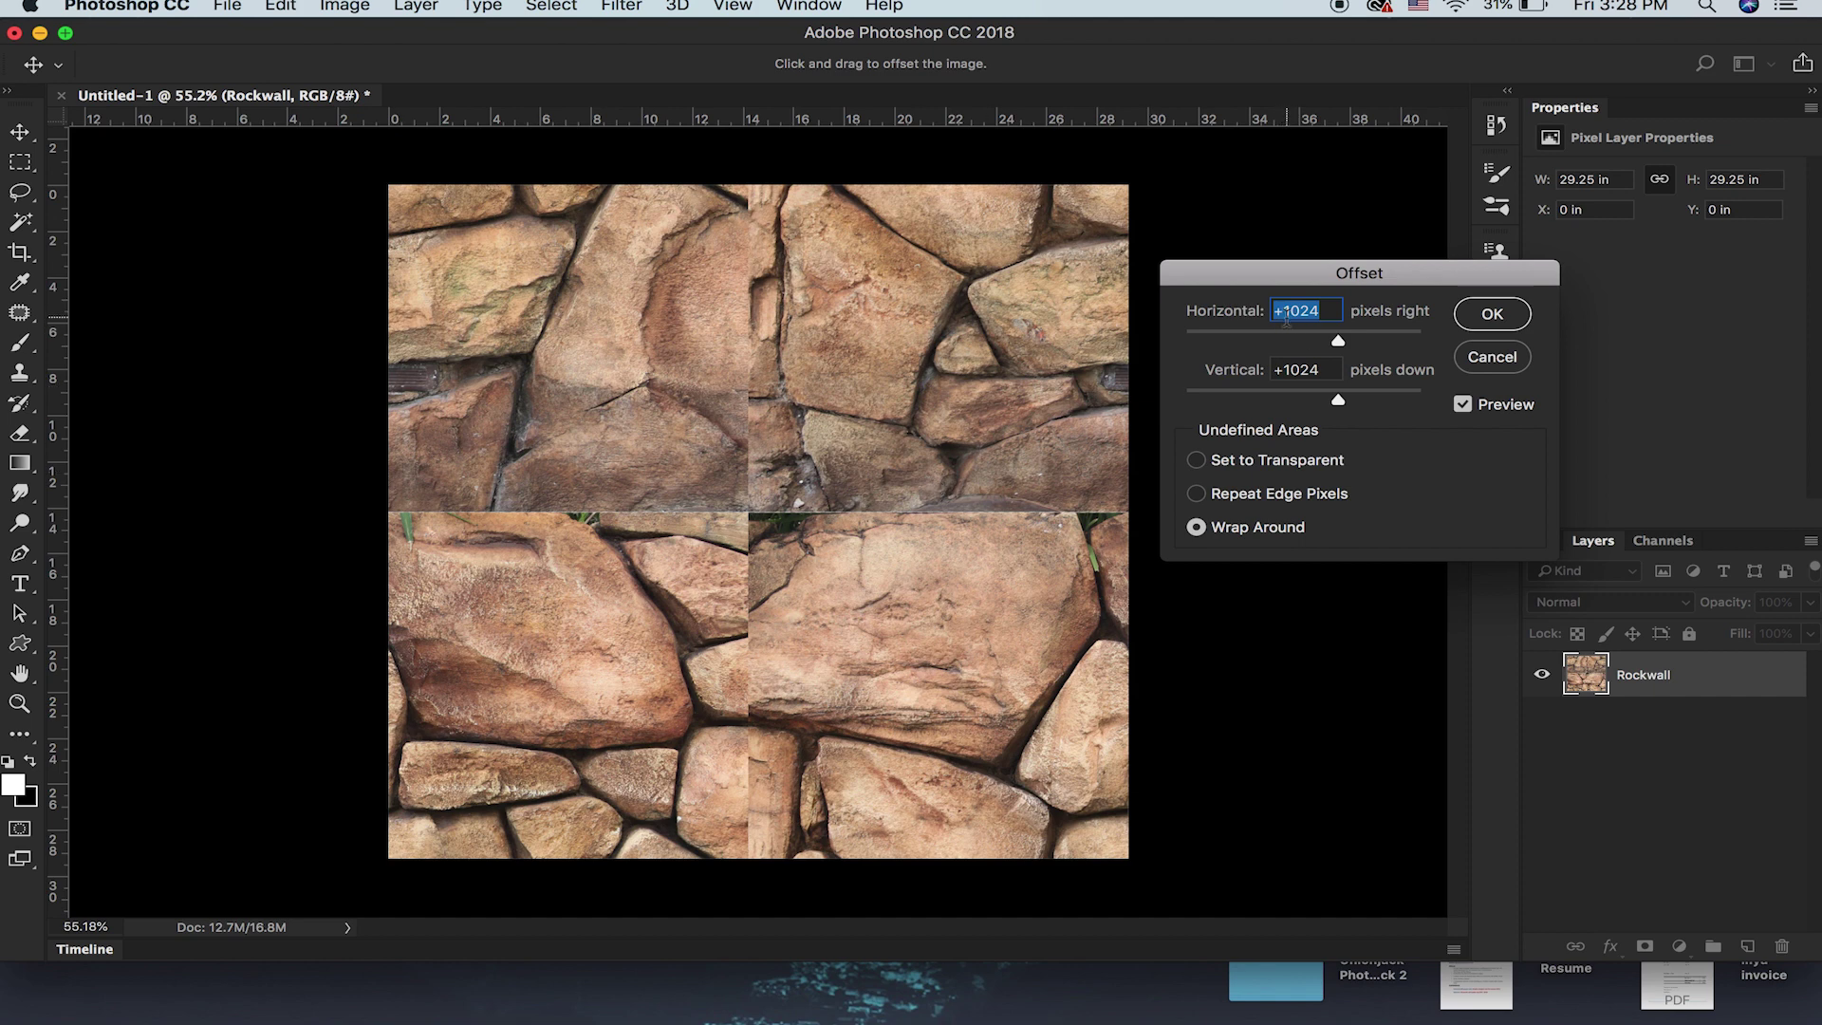
left_click(1318, 310)
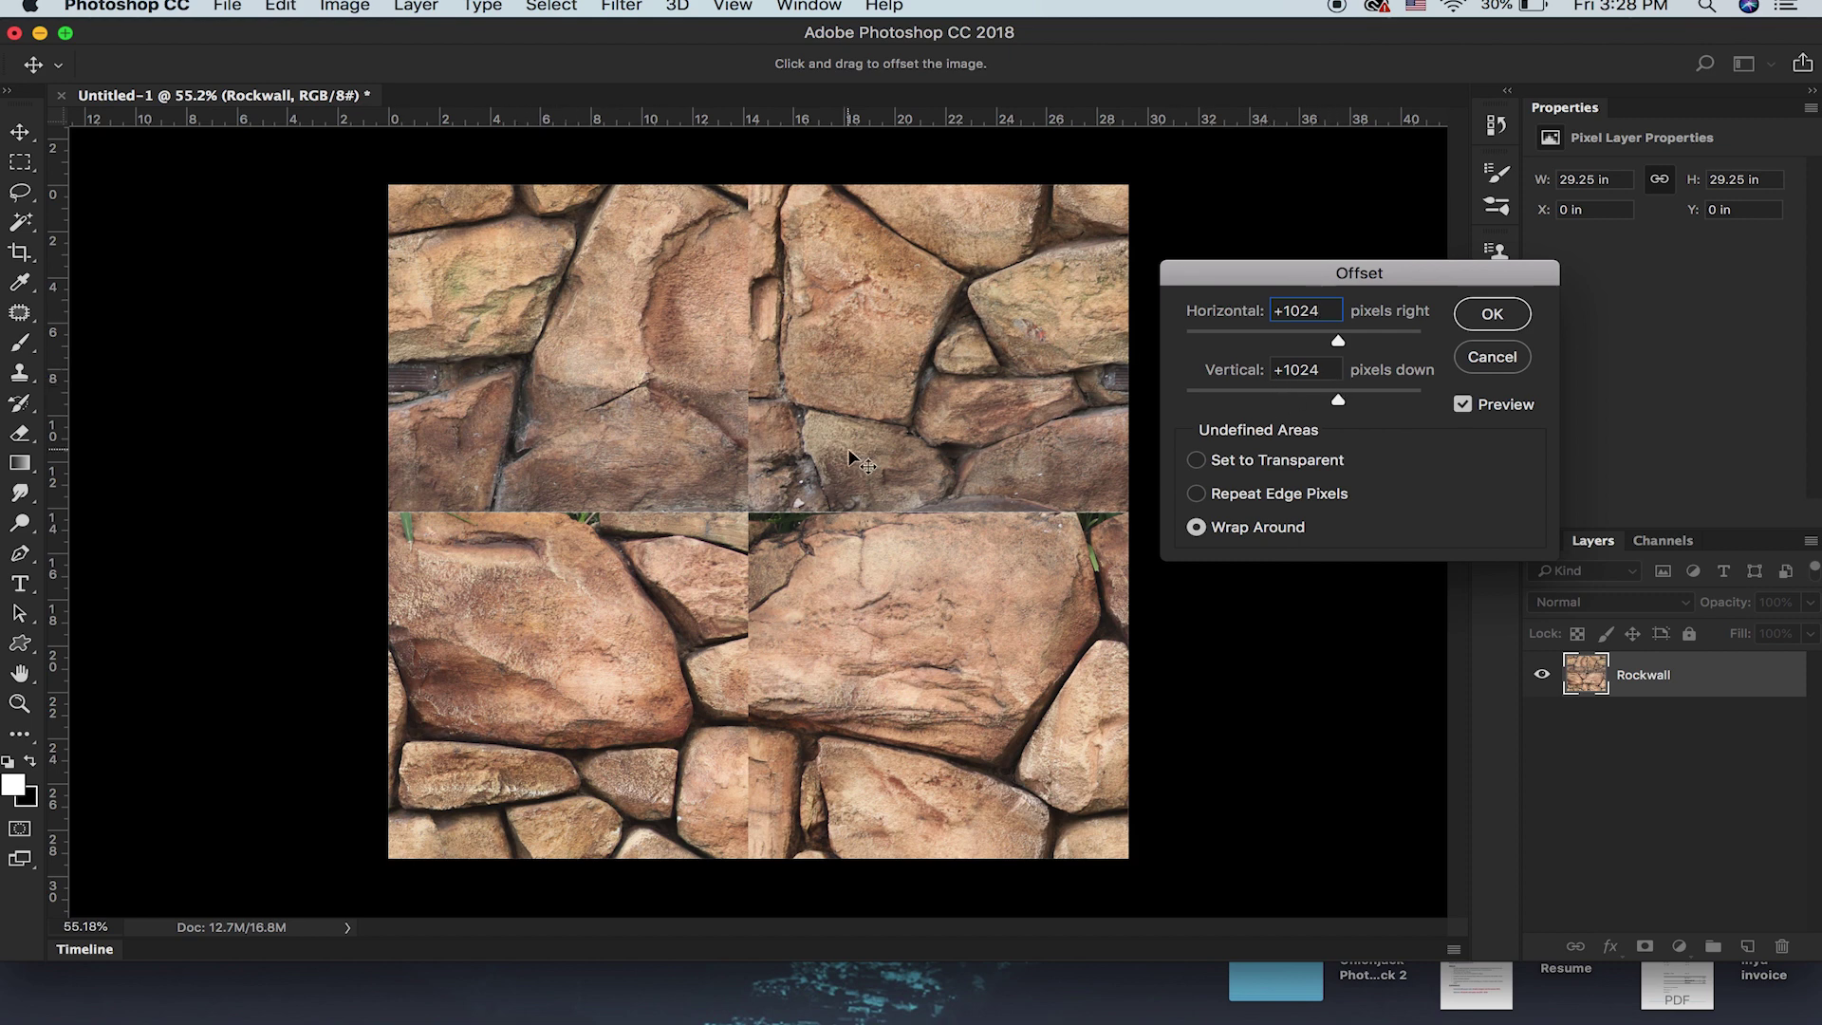
left_click(1493, 314)
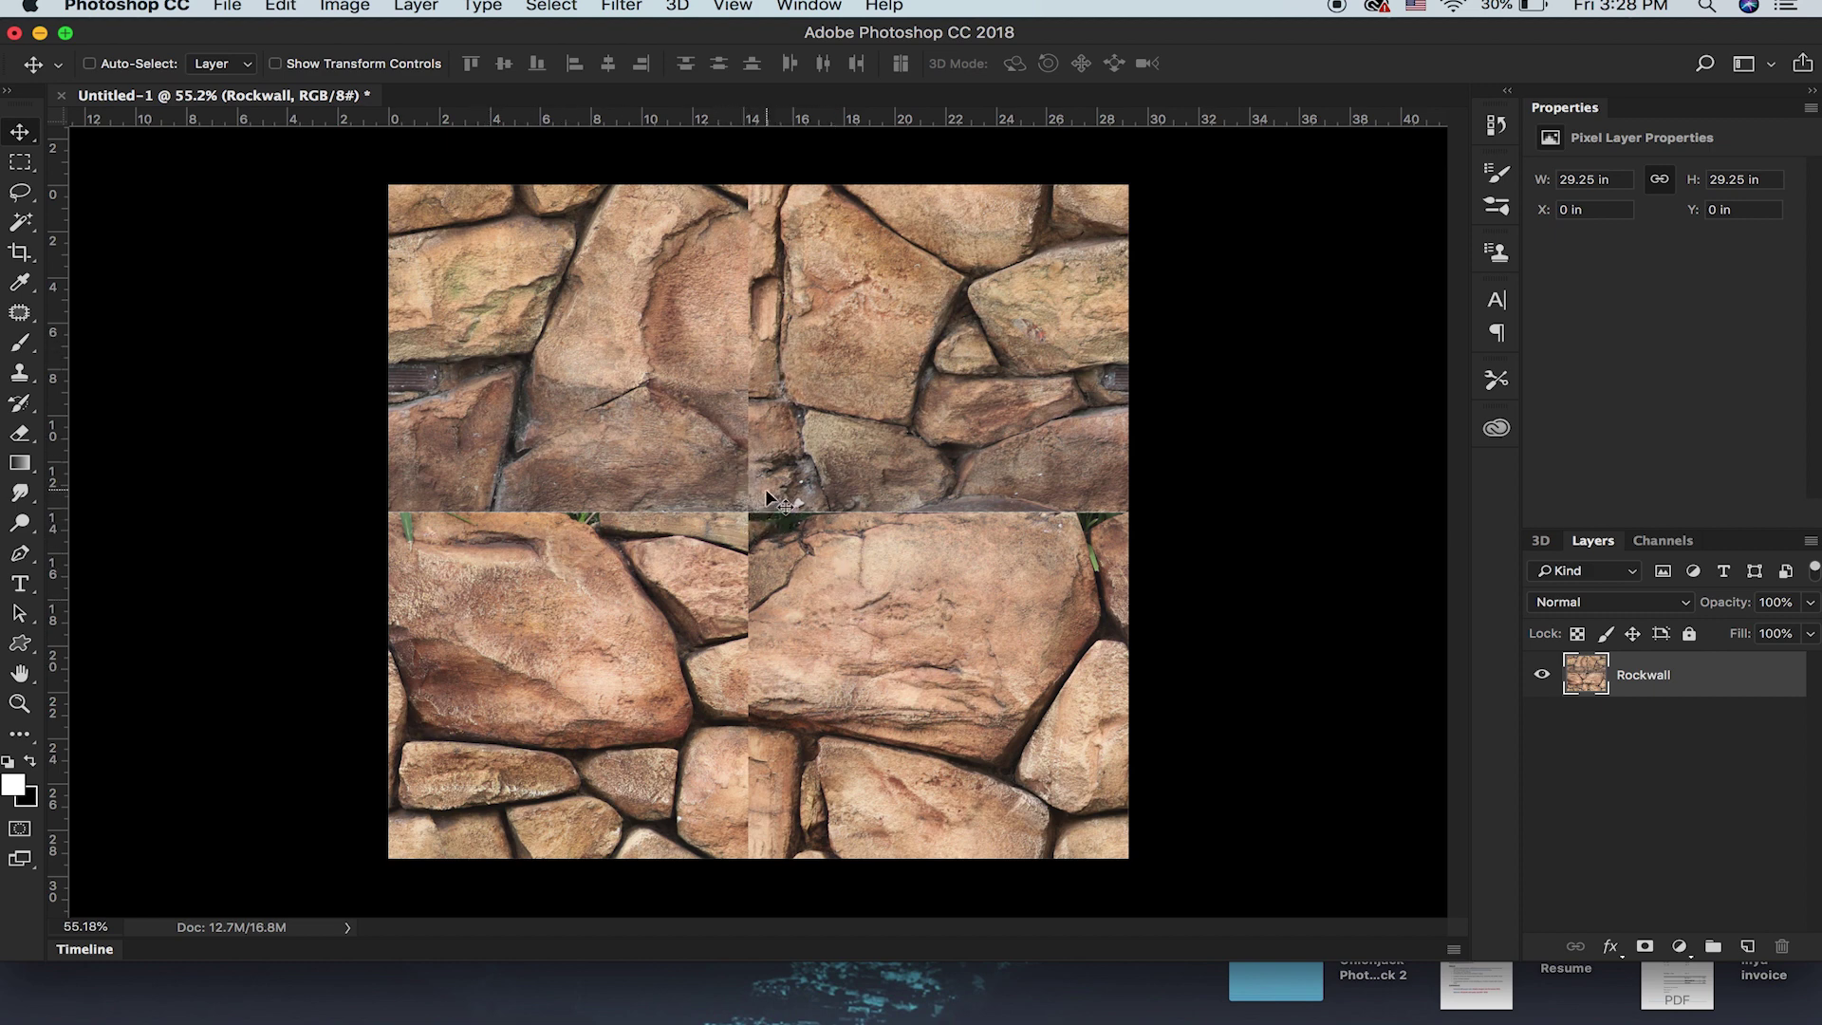
Step: Cover part of the horizontal seam on the image's left half with the Clone Stamp at brush size 250, sampling nearby rock
scroll(731, 486, "down", 3, "alt")
scroll(731, 484, "up", 4, "alt")
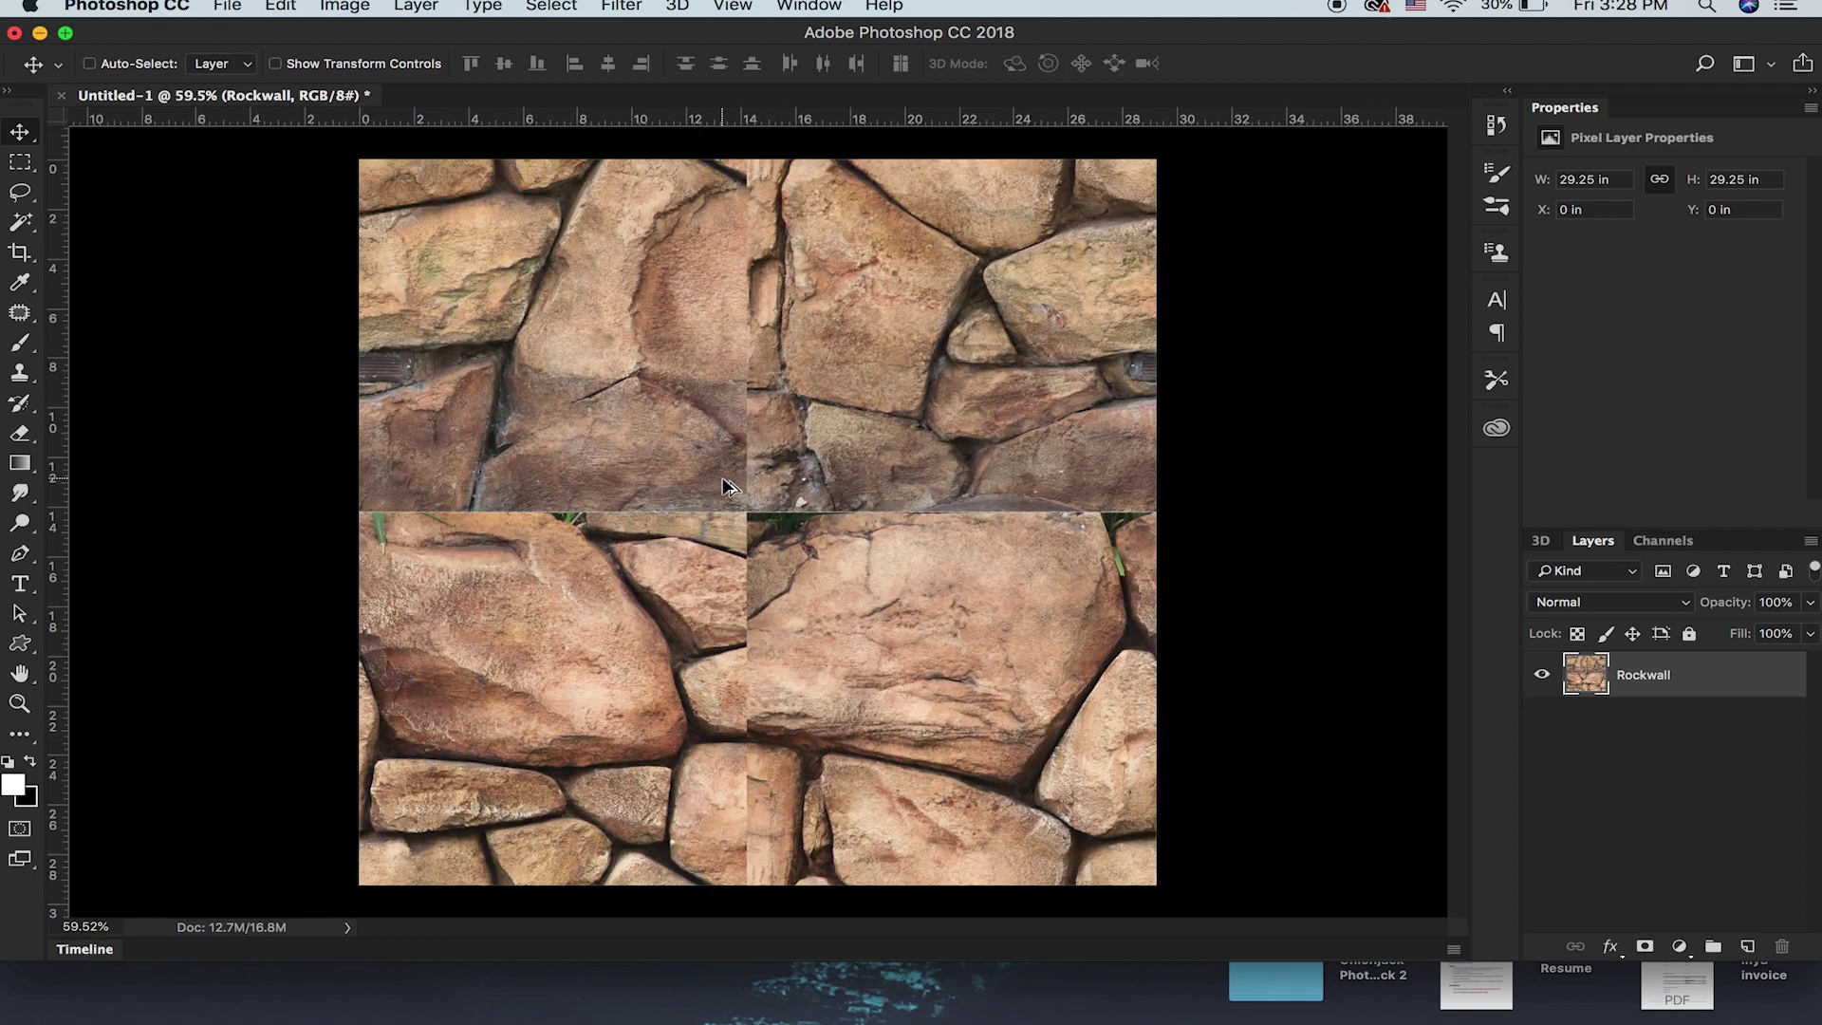
scroll(707, 537, "up", 4, "alt")
scroll(709, 541, "down", 1, "alt")
scroll(707, 543, "down", 3, "alt")
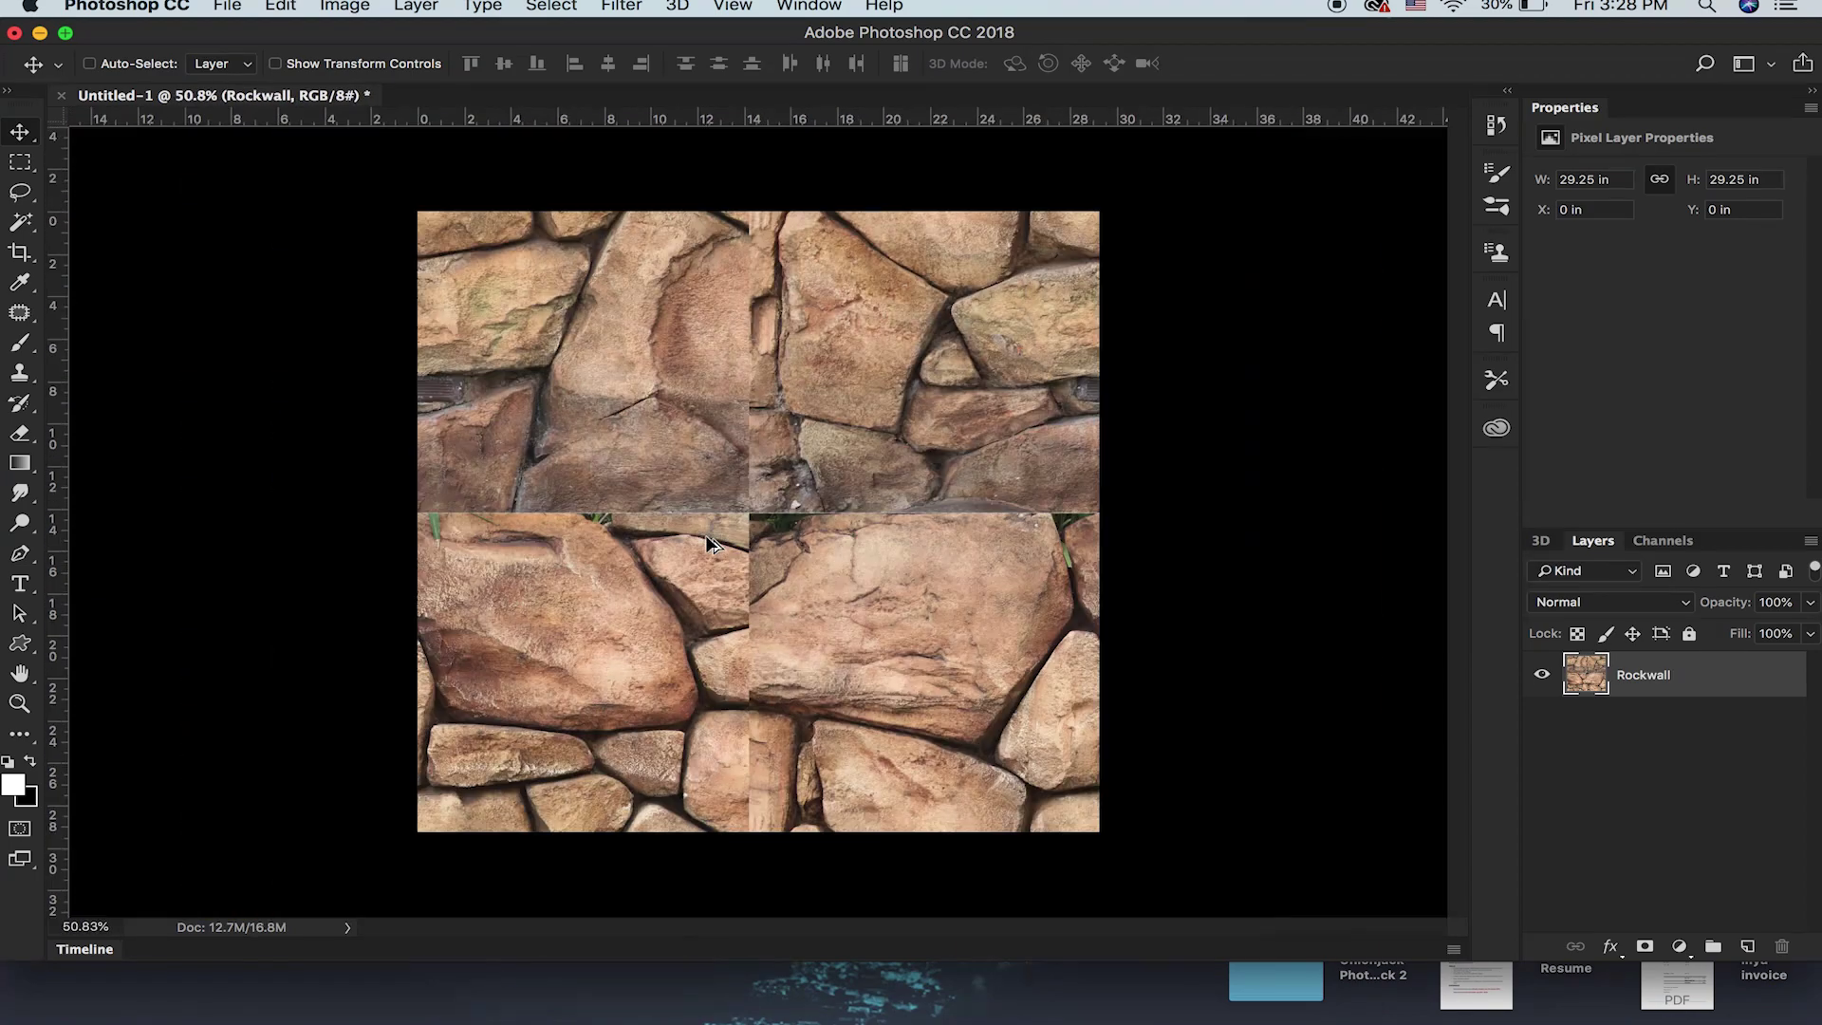
scroll(709, 544, "up", 1, "alt")
scroll(709, 544, "up", 1, "alt")
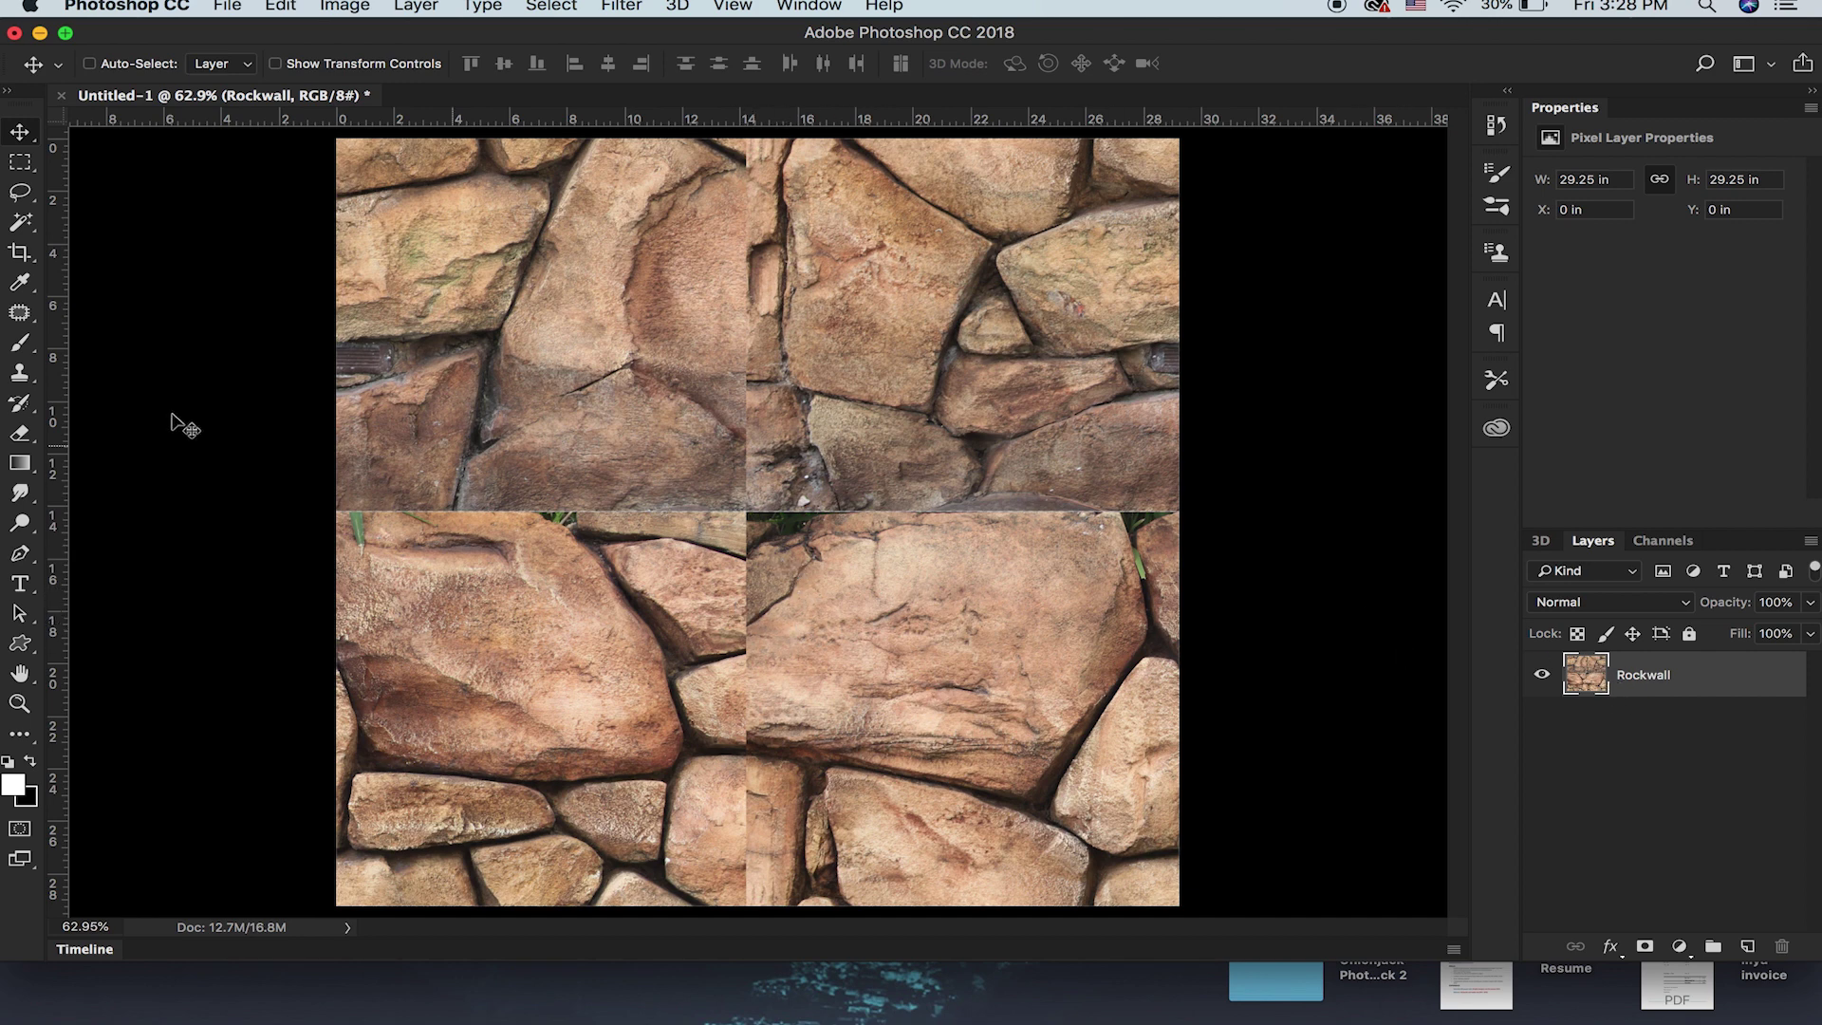
left_click(19, 374)
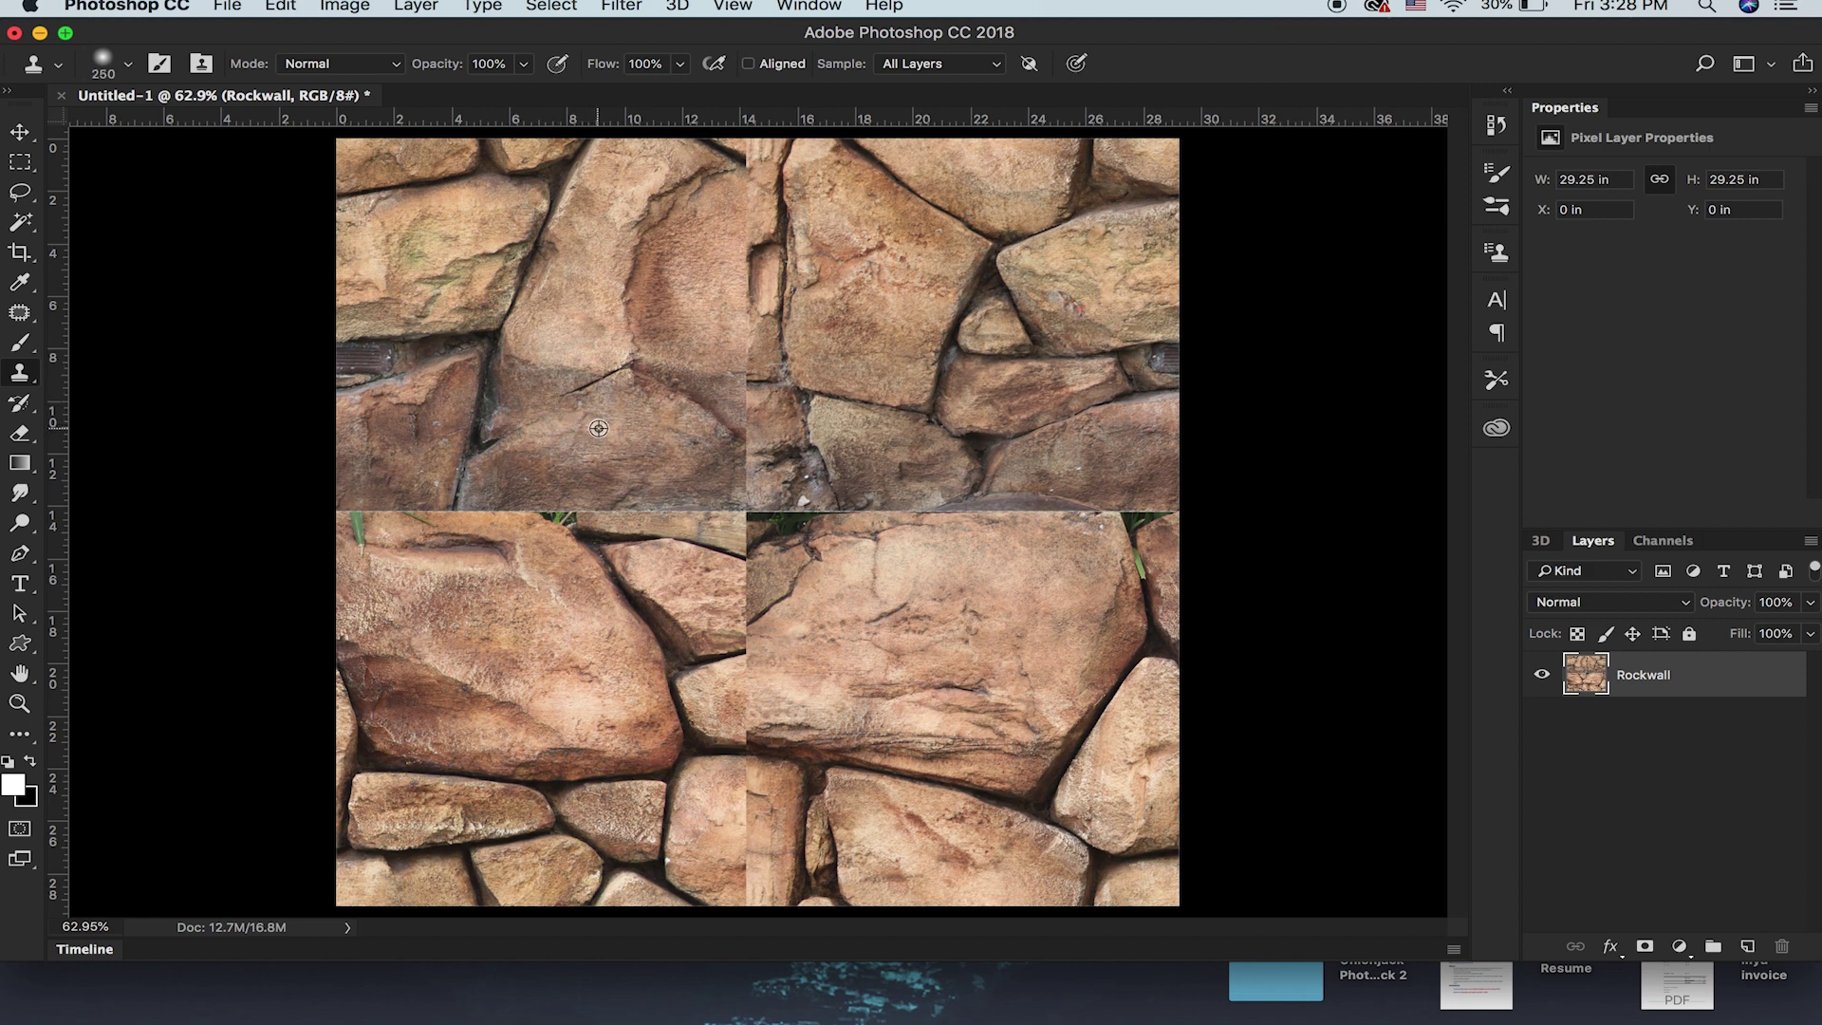
mouse_move(512, 479)
left_mouse_down()
mouse_move(475, 493)
mouse_move(693, 474)
mouse_move(594, 493)
left_mouse_up()
left_click(559, 452, "alt")
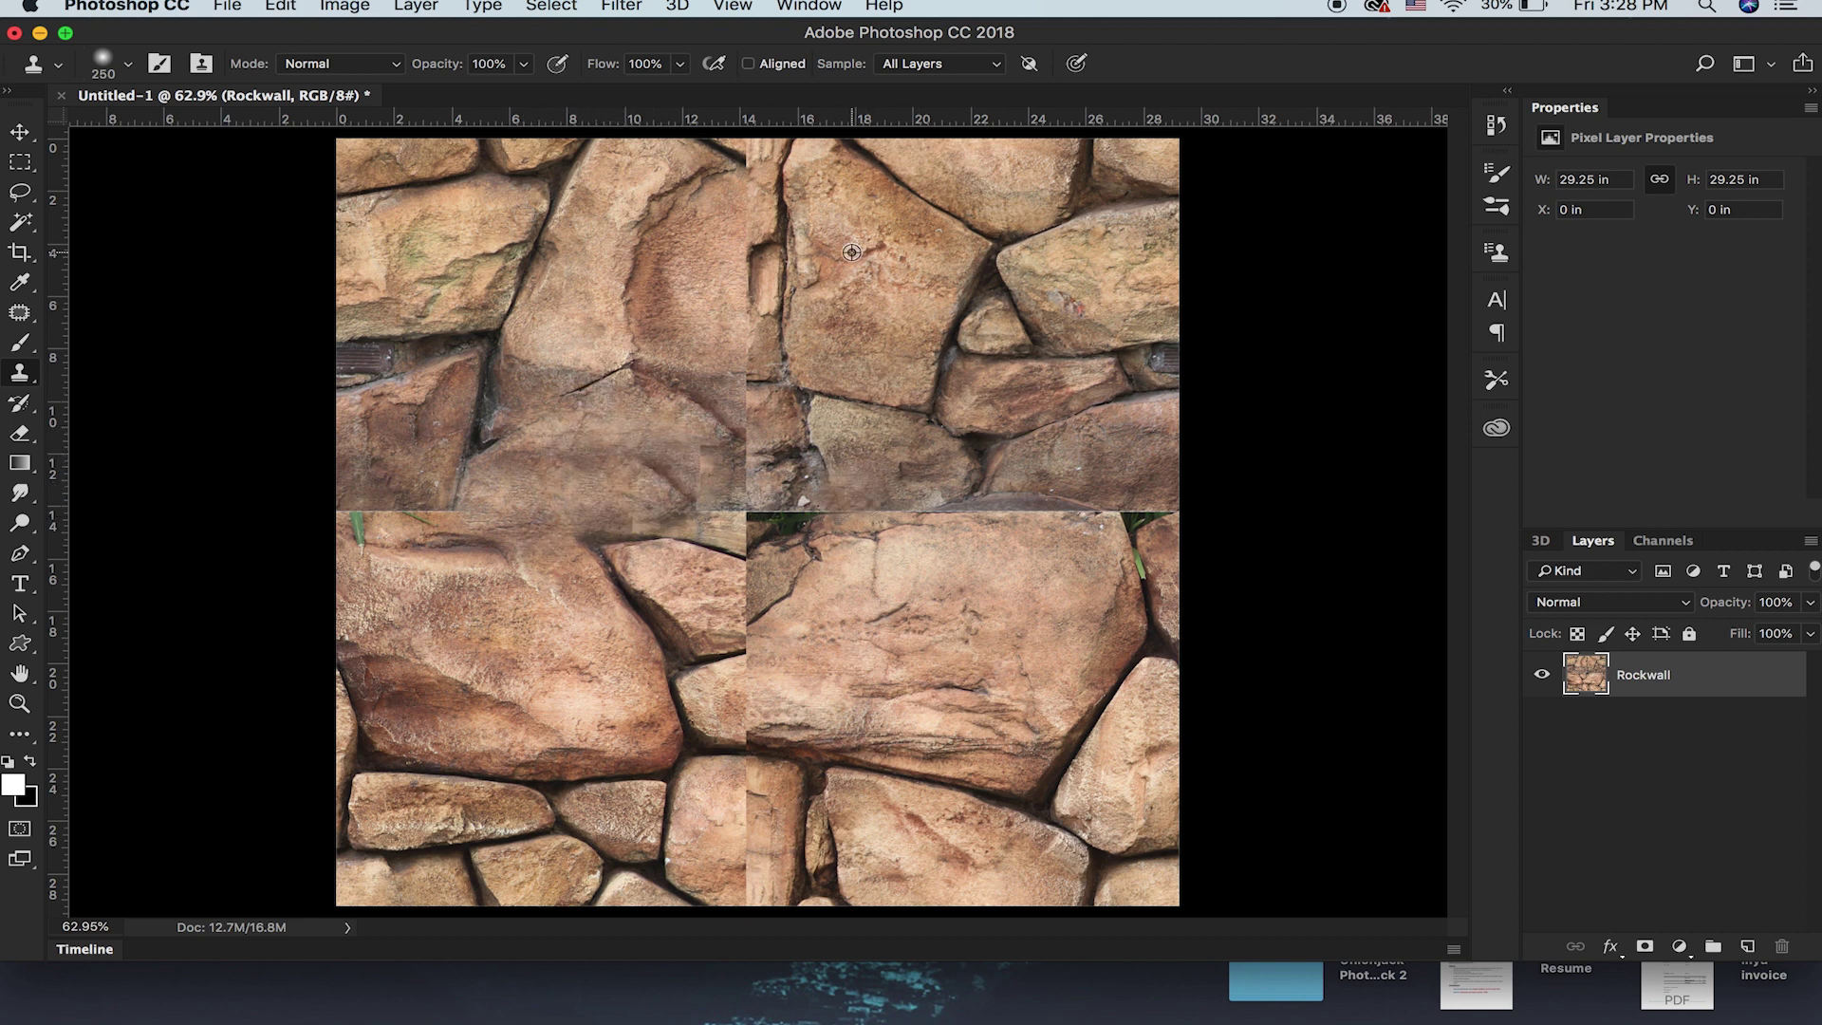
Step: Clone rock texture over the vertical seam above and just below the centre and over the far-left part of the horizontal seam
mouse_move(778, 233)
left_mouse_down()
mouse_move(736, 264)
mouse_move(729, 243)
mouse_move(744, 209)
mouse_move(683, 302)
mouse_move(762, 342)
mouse_move(692, 348)
left_mouse_up()
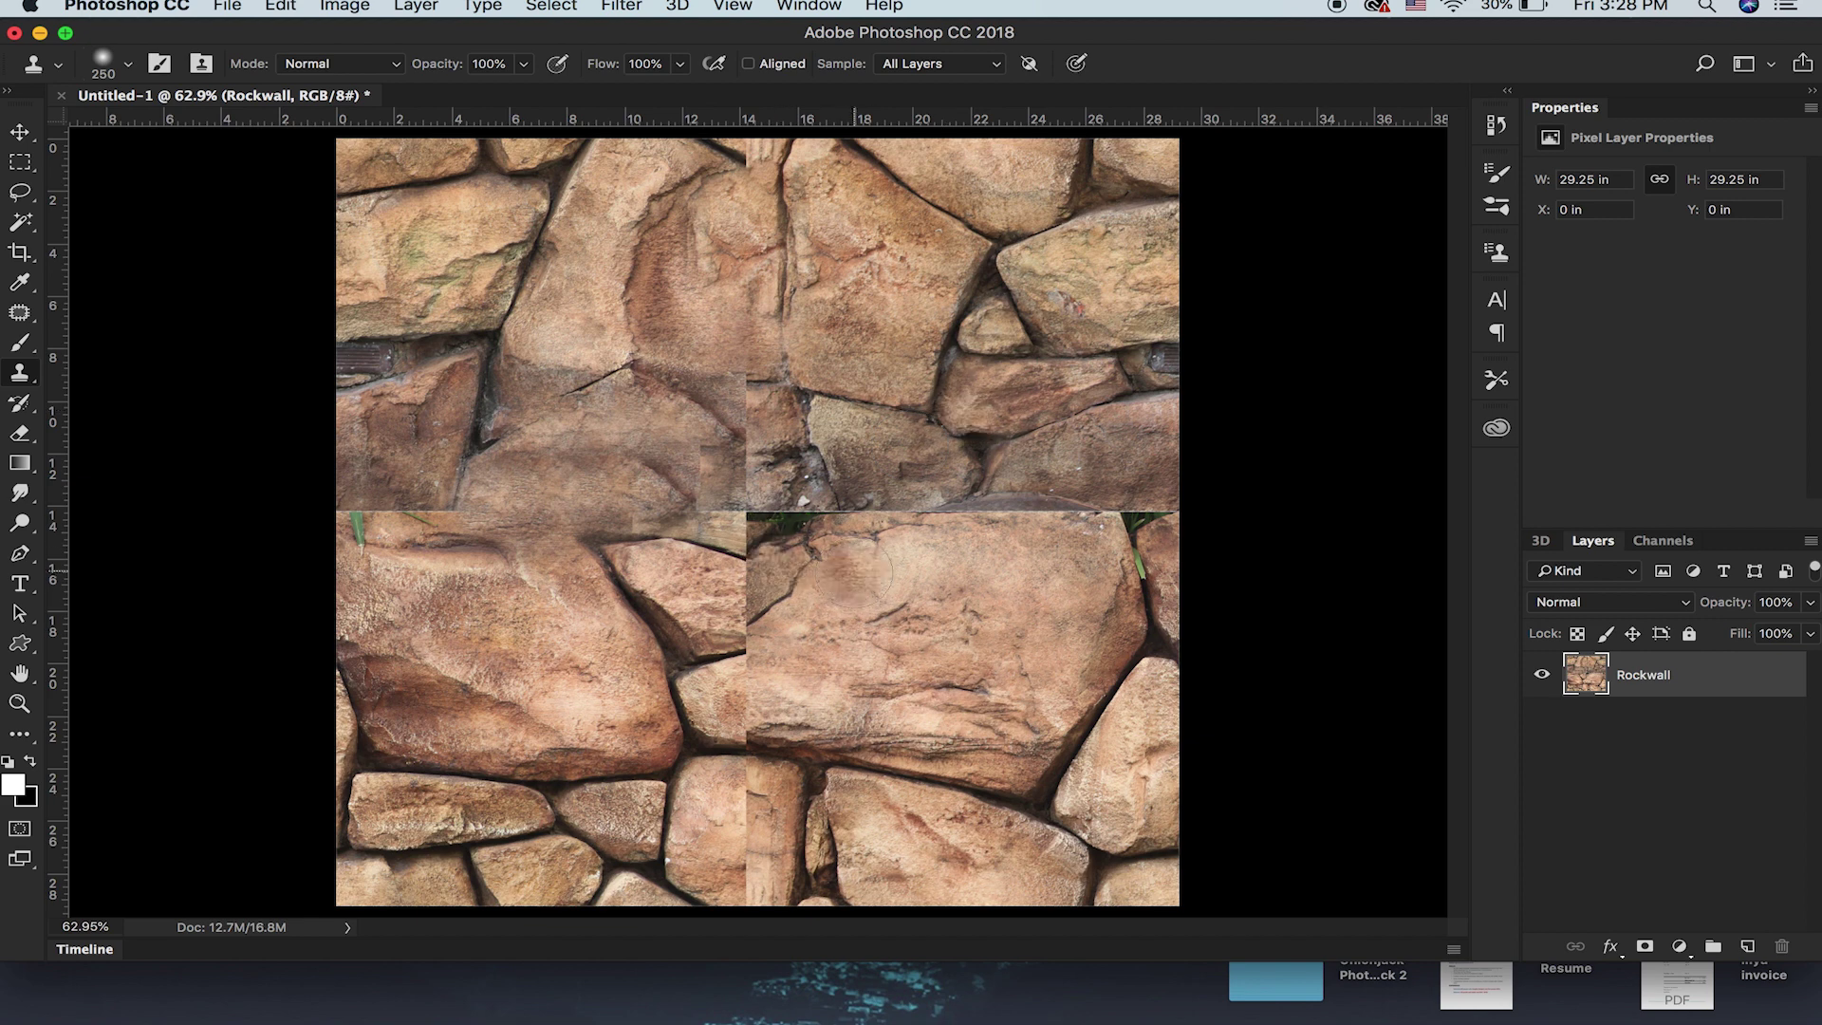
mouse_move(741, 615)
left_mouse_down()
mouse_move(759, 593)
mouse_move(731, 641)
mouse_move(740, 560)
left_mouse_up()
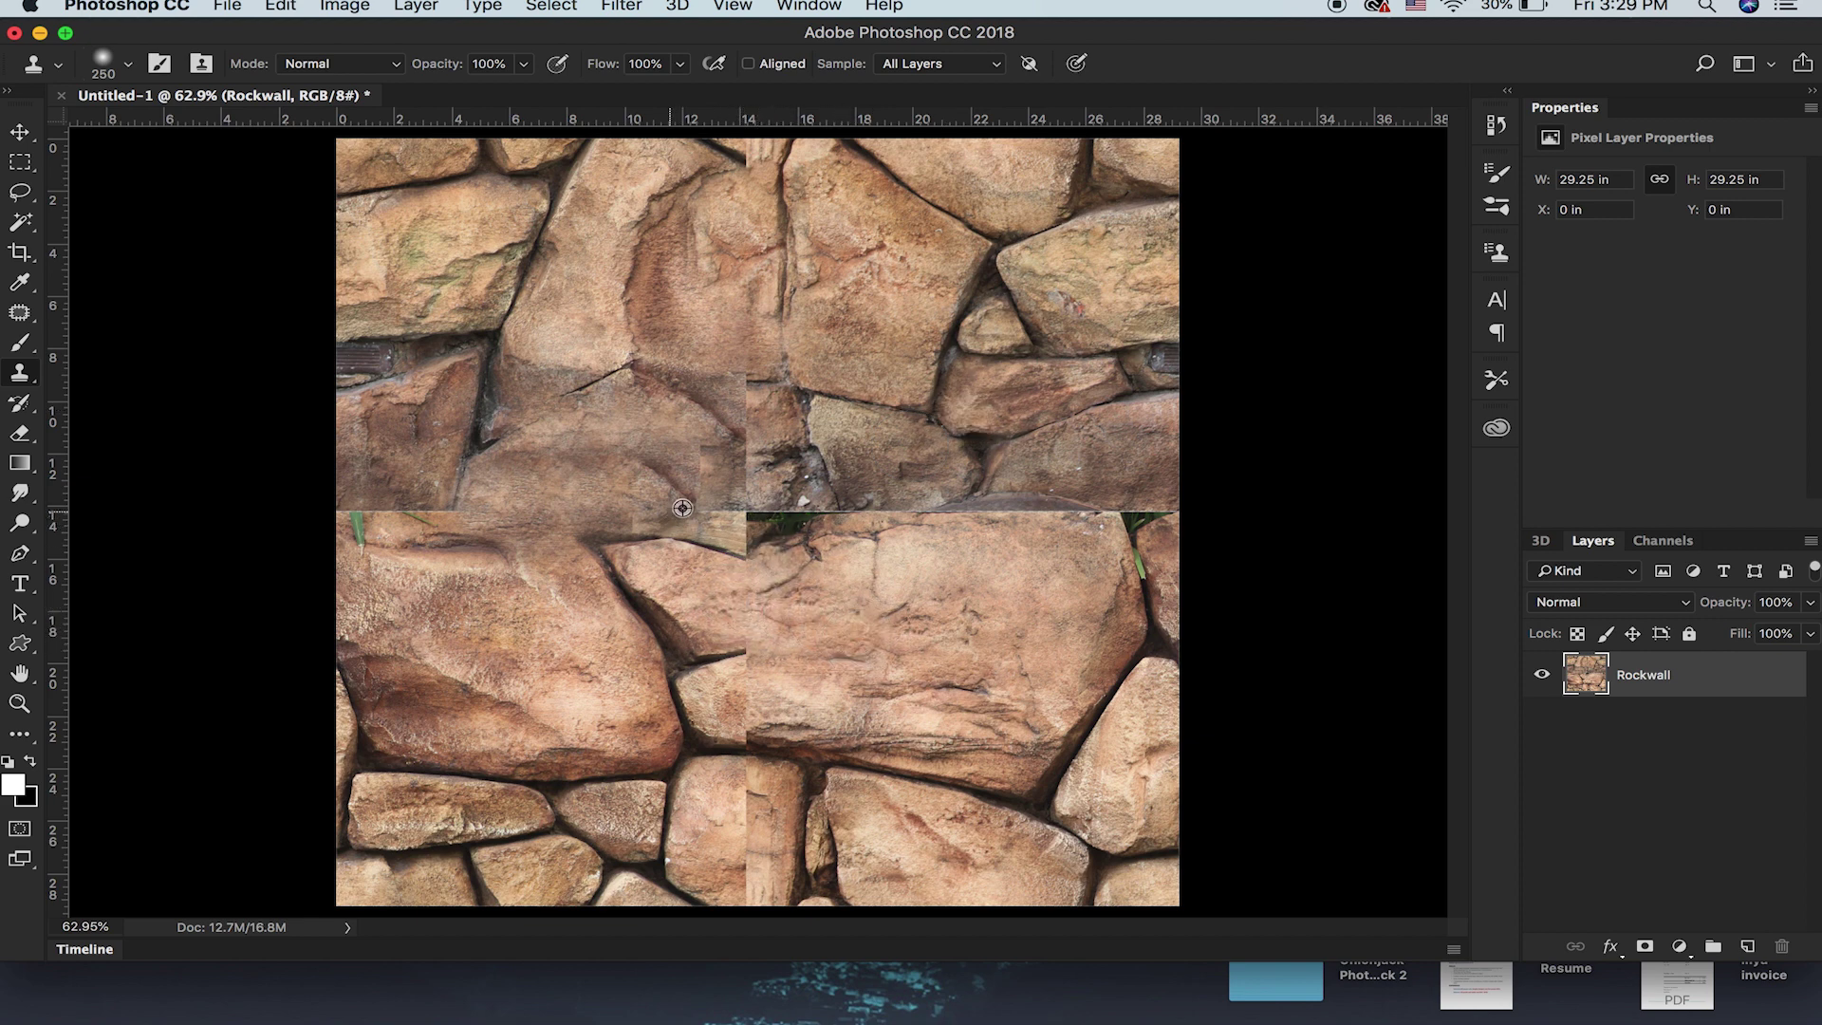
mouse_move(743, 567)
left_mouse_down()
mouse_move(726, 464)
mouse_move(653, 470)
mouse_move(806, 484)
mouse_move(626, 489)
mouse_move(724, 520)
left_mouse_up()
left_click(537, 654, "alt")
mouse_move(442, 608)
left_mouse_down()
mouse_move(439, 531)
mouse_move(380, 505)
left_mouse_up()
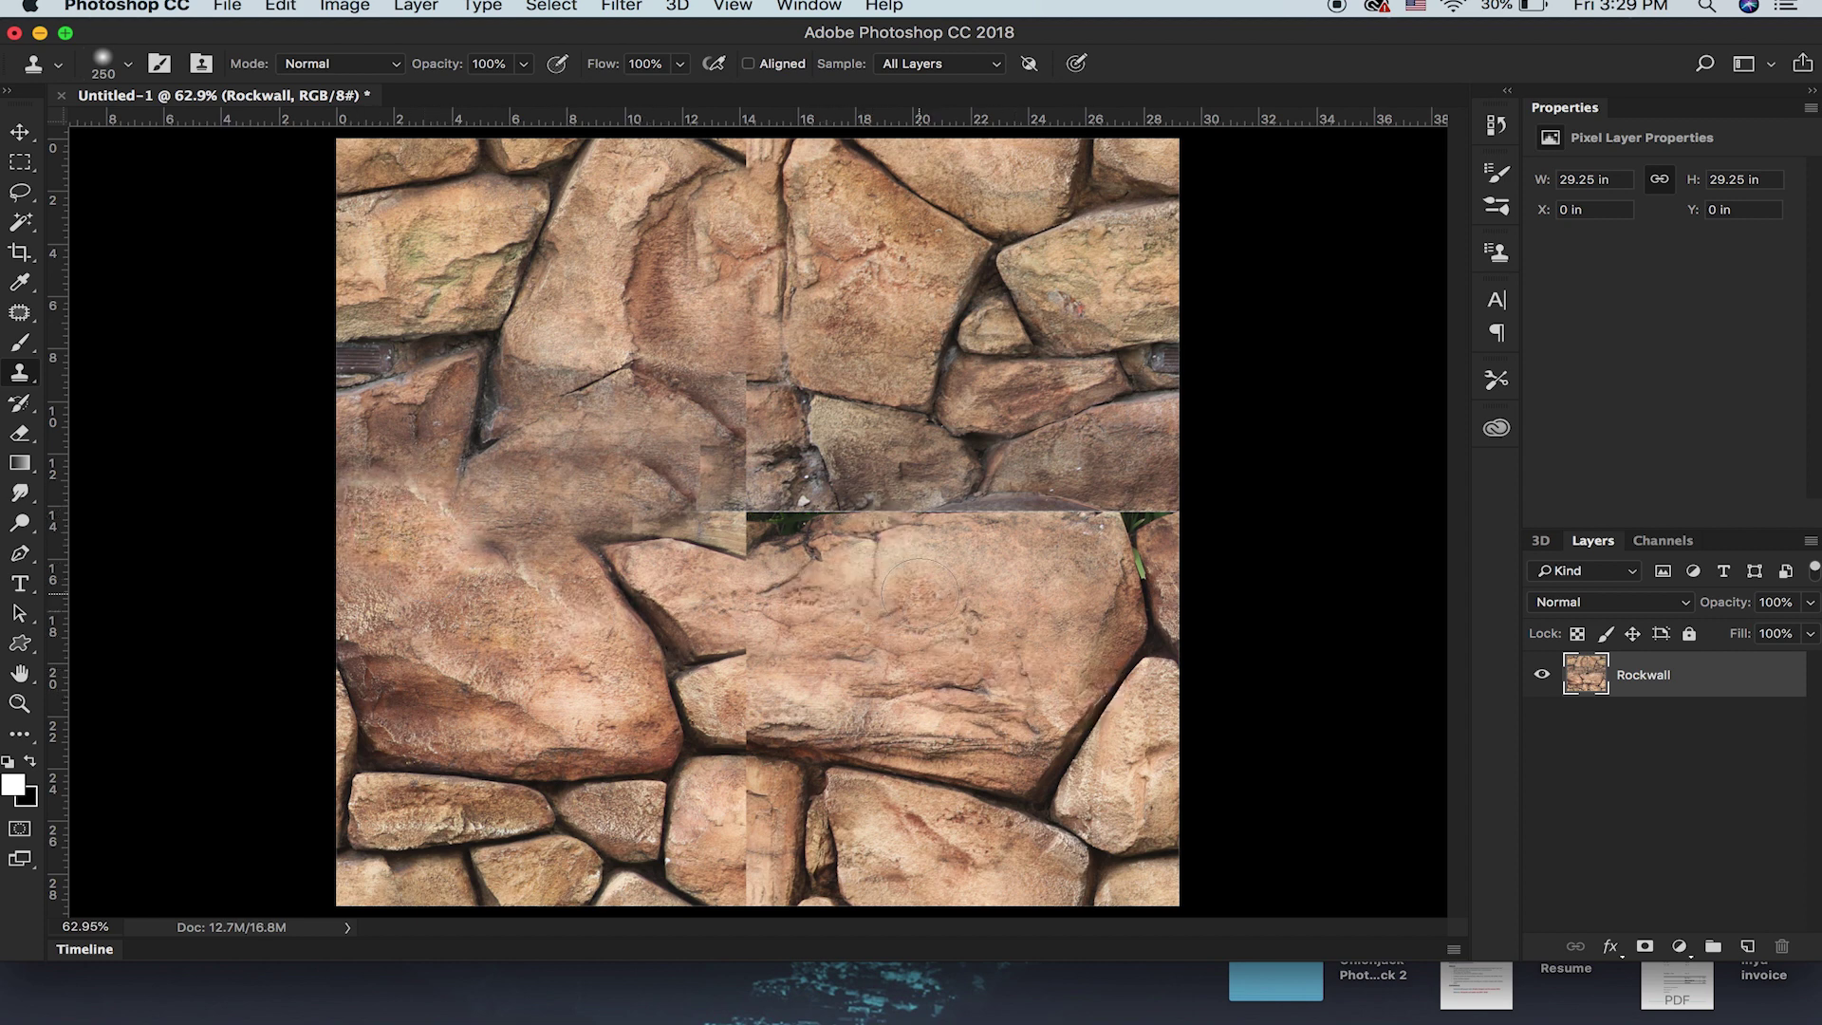
Step: Clone rock texture with the Clone Stamp over the image's centre, where the seams cross, and over the adjoining stretch of horizontal seam
left_click(759, 513)
mouse_move(760, 512)
left_mouse_down()
mouse_move(735, 486)
mouse_move(778, 422)
mouse_move(804, 465)
mouse_move(721, 551)
mouse_move(655, 475)
mouse_move(565, 418)
mouse_move(581, 386)
left_mouse_up()
left_click(743, 569)
left_click(866, 622)
left_click(870, 623)
scroll(868, 622, "down", 5, "alt")
scroll(866, 618, "up", 5, "alt")
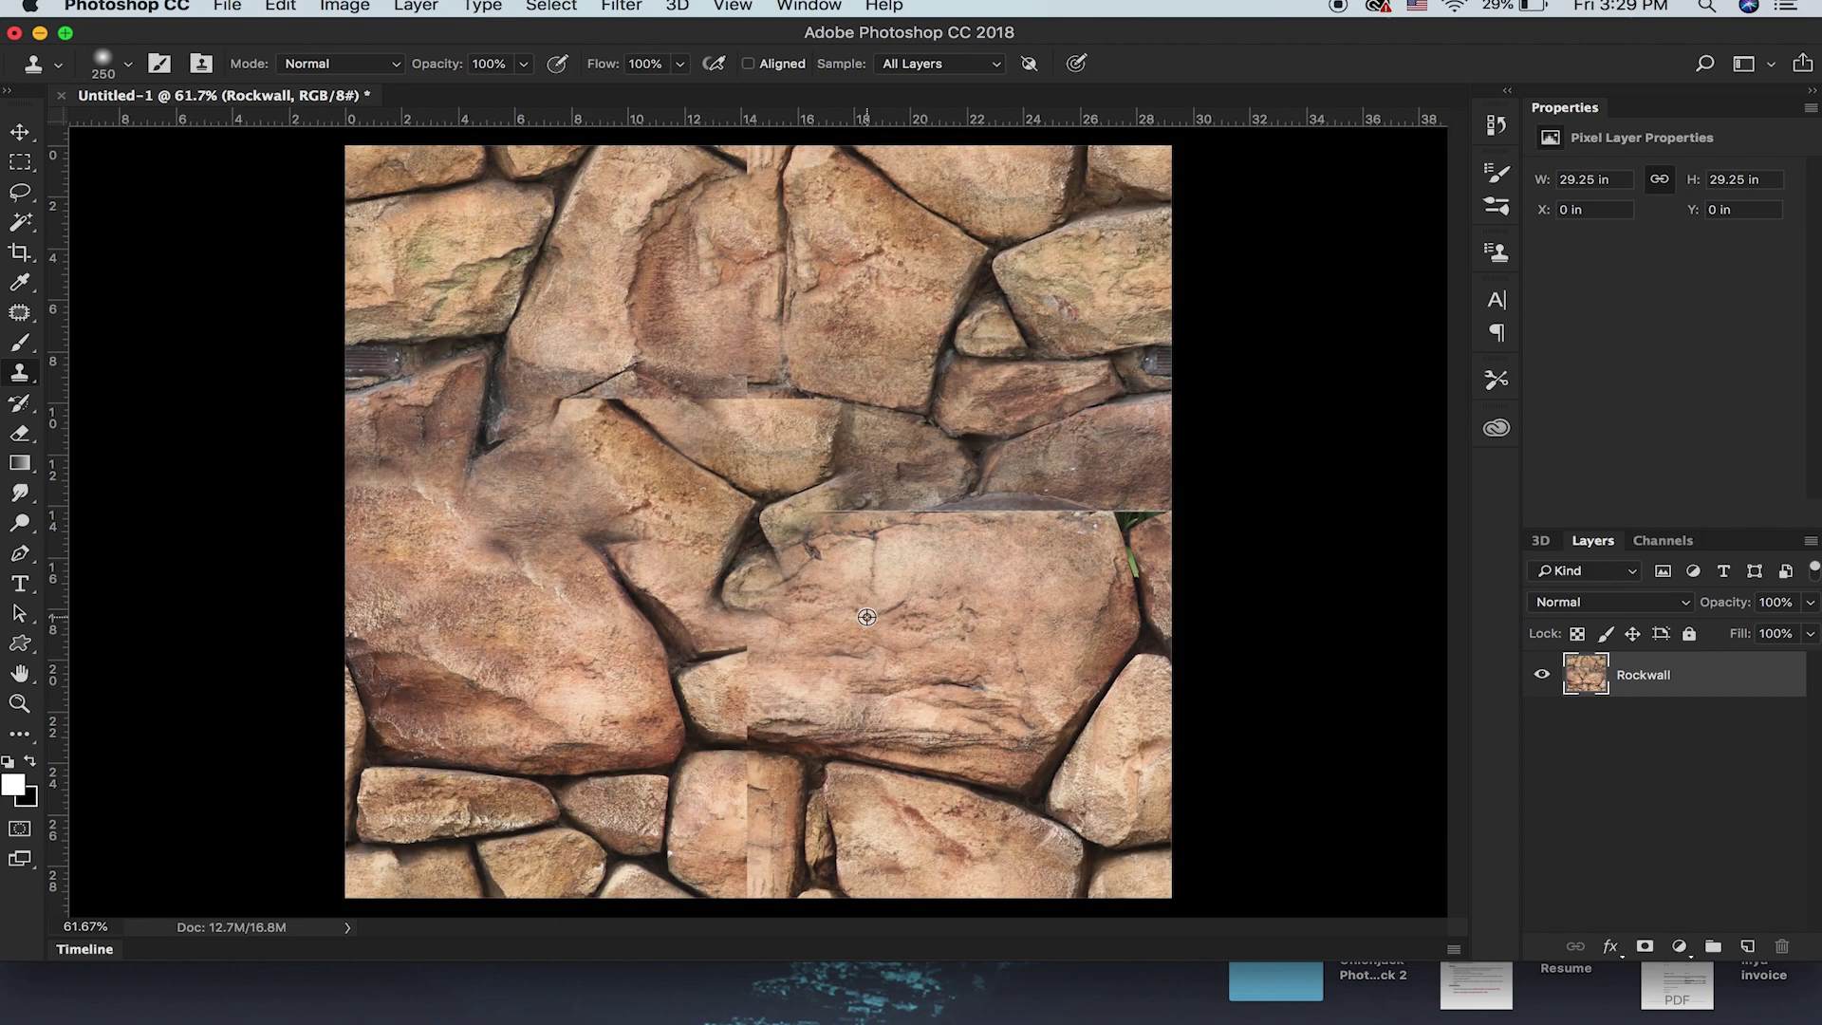
scroll(866, 617, "up", 3, "alt")
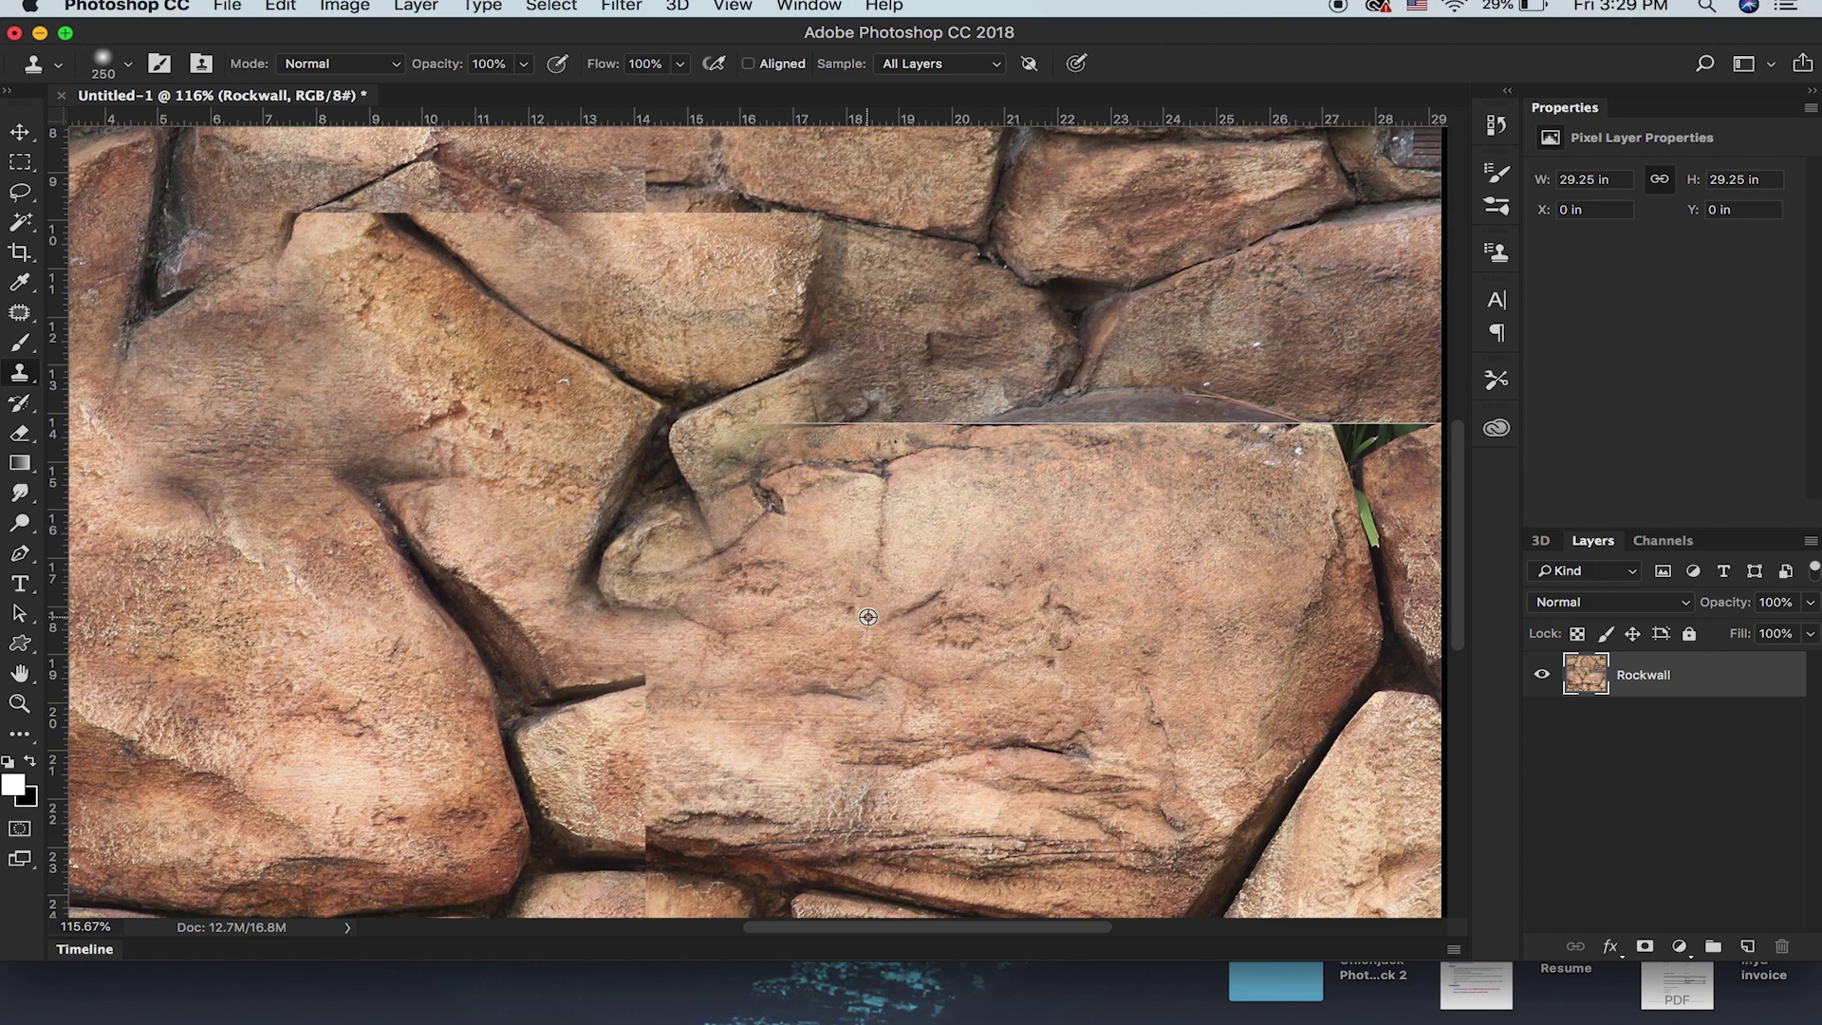
scroll(868, 616, "down", 5, "alt")
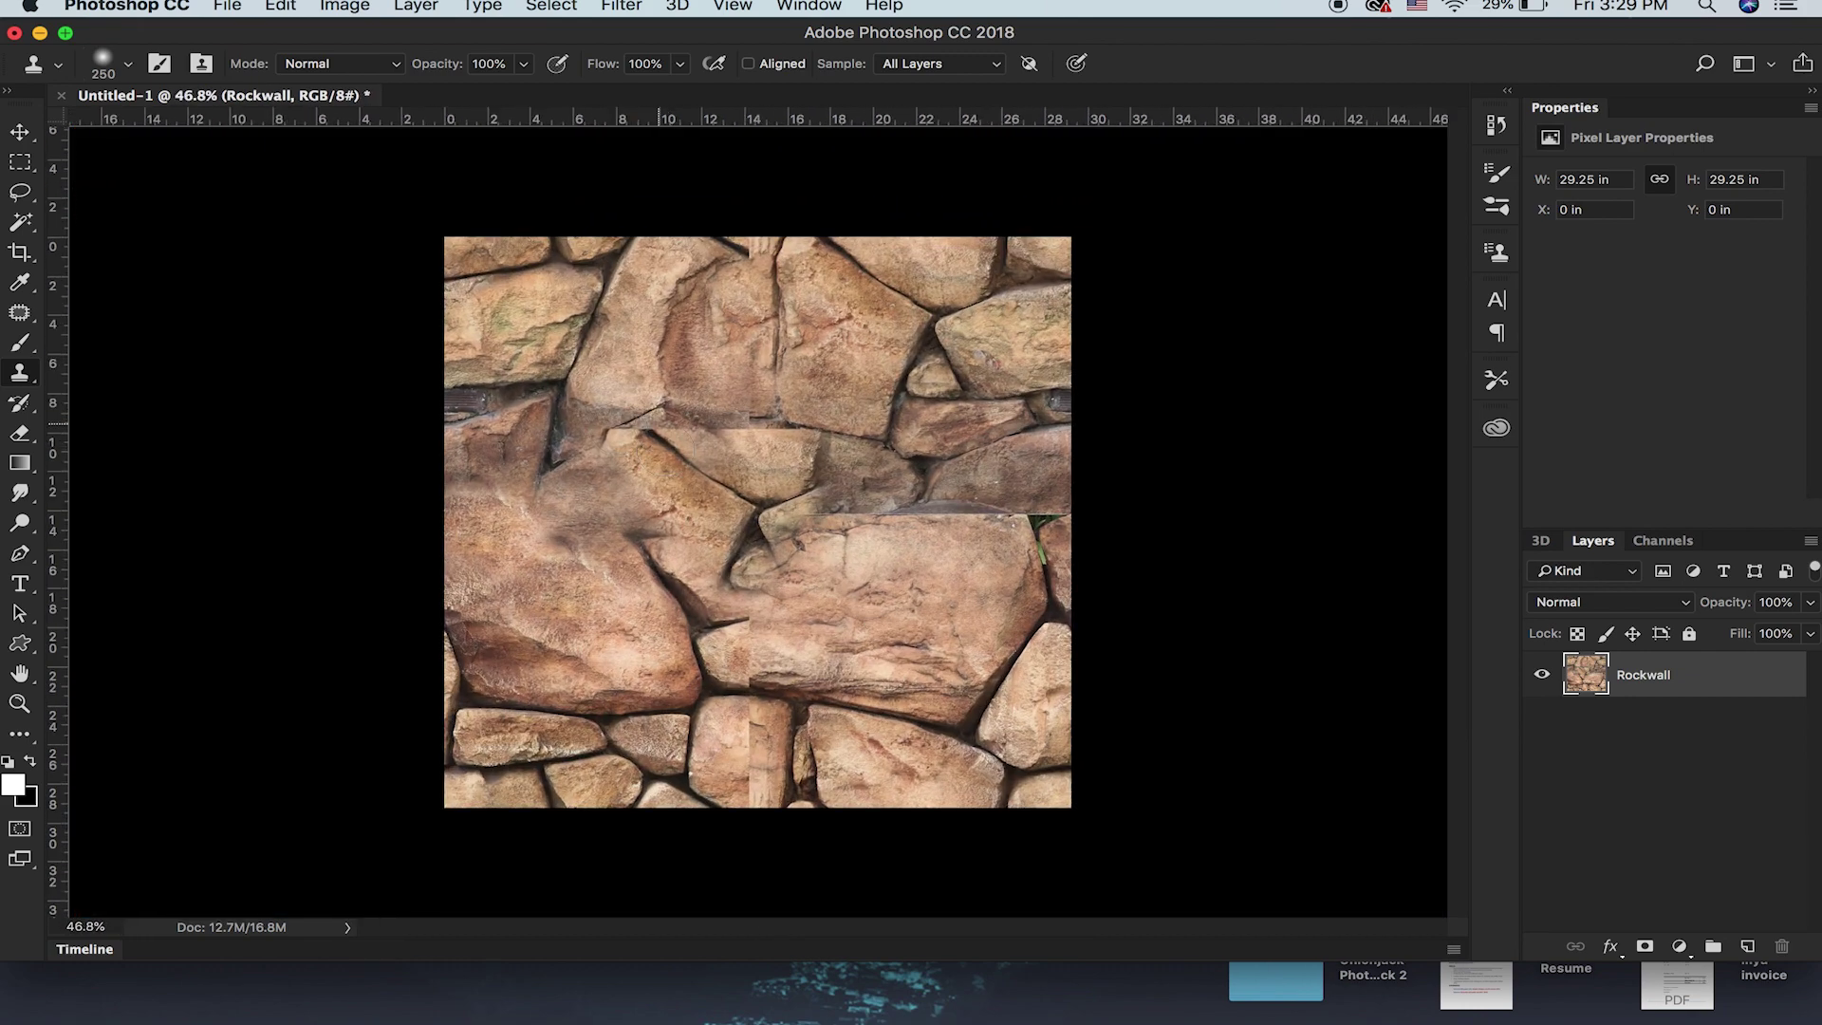
left_click(845, 532)
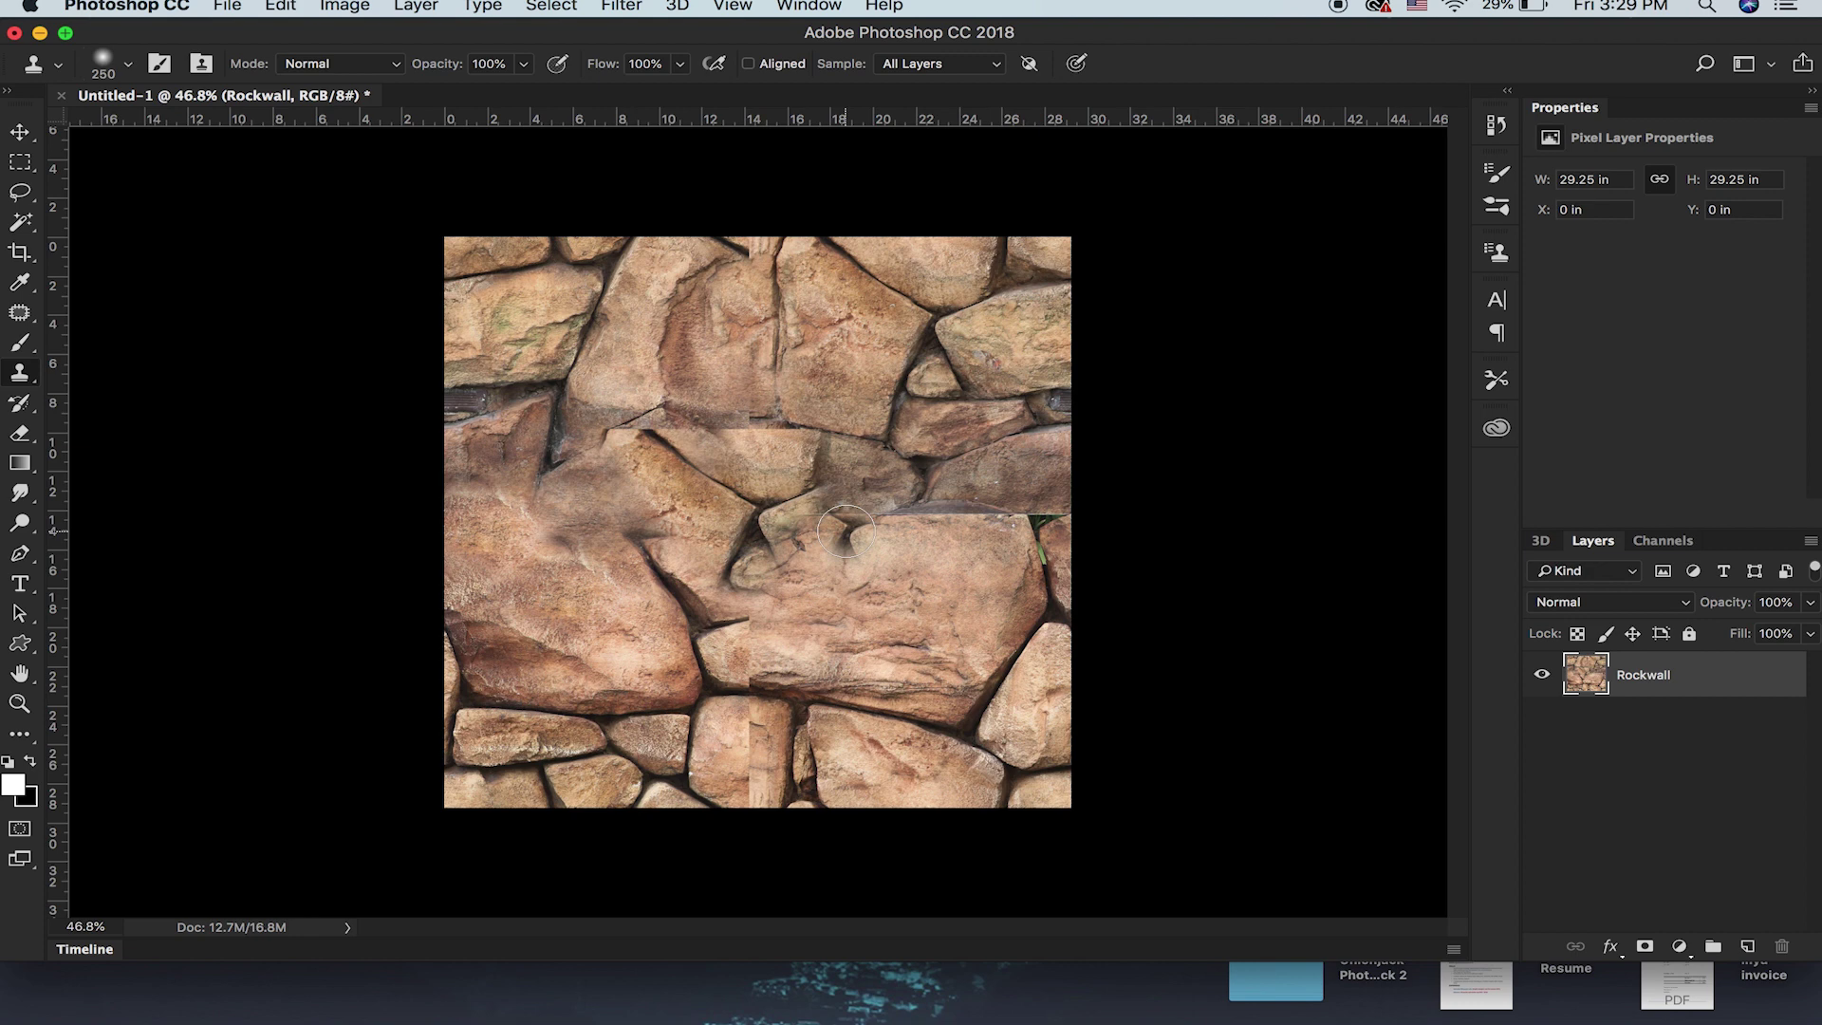
scroll(845, 532, "down", 1, "alt")
scroll(845, 533, "up", 1, "alt")
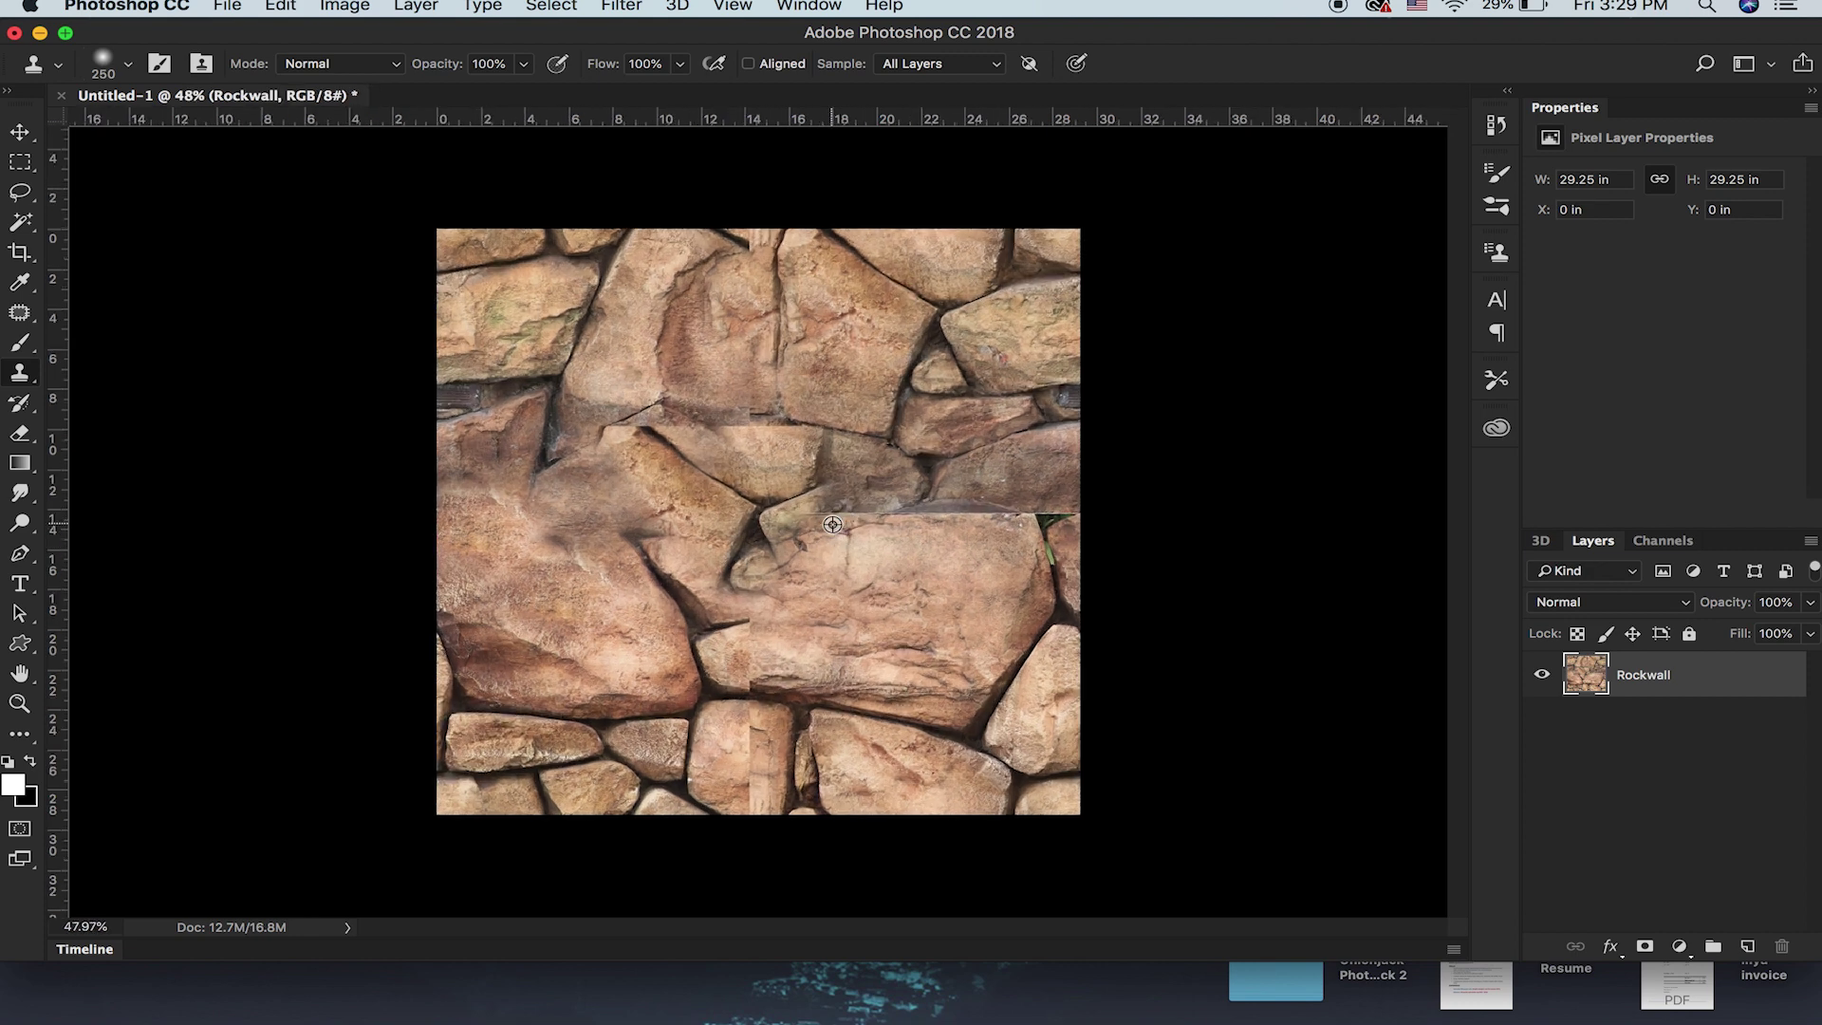
Step: Use the Spot Healing Brush to blend the cloned edges above and left of the centre and heal the horizontal seam on the right half
left_click(20, 315)
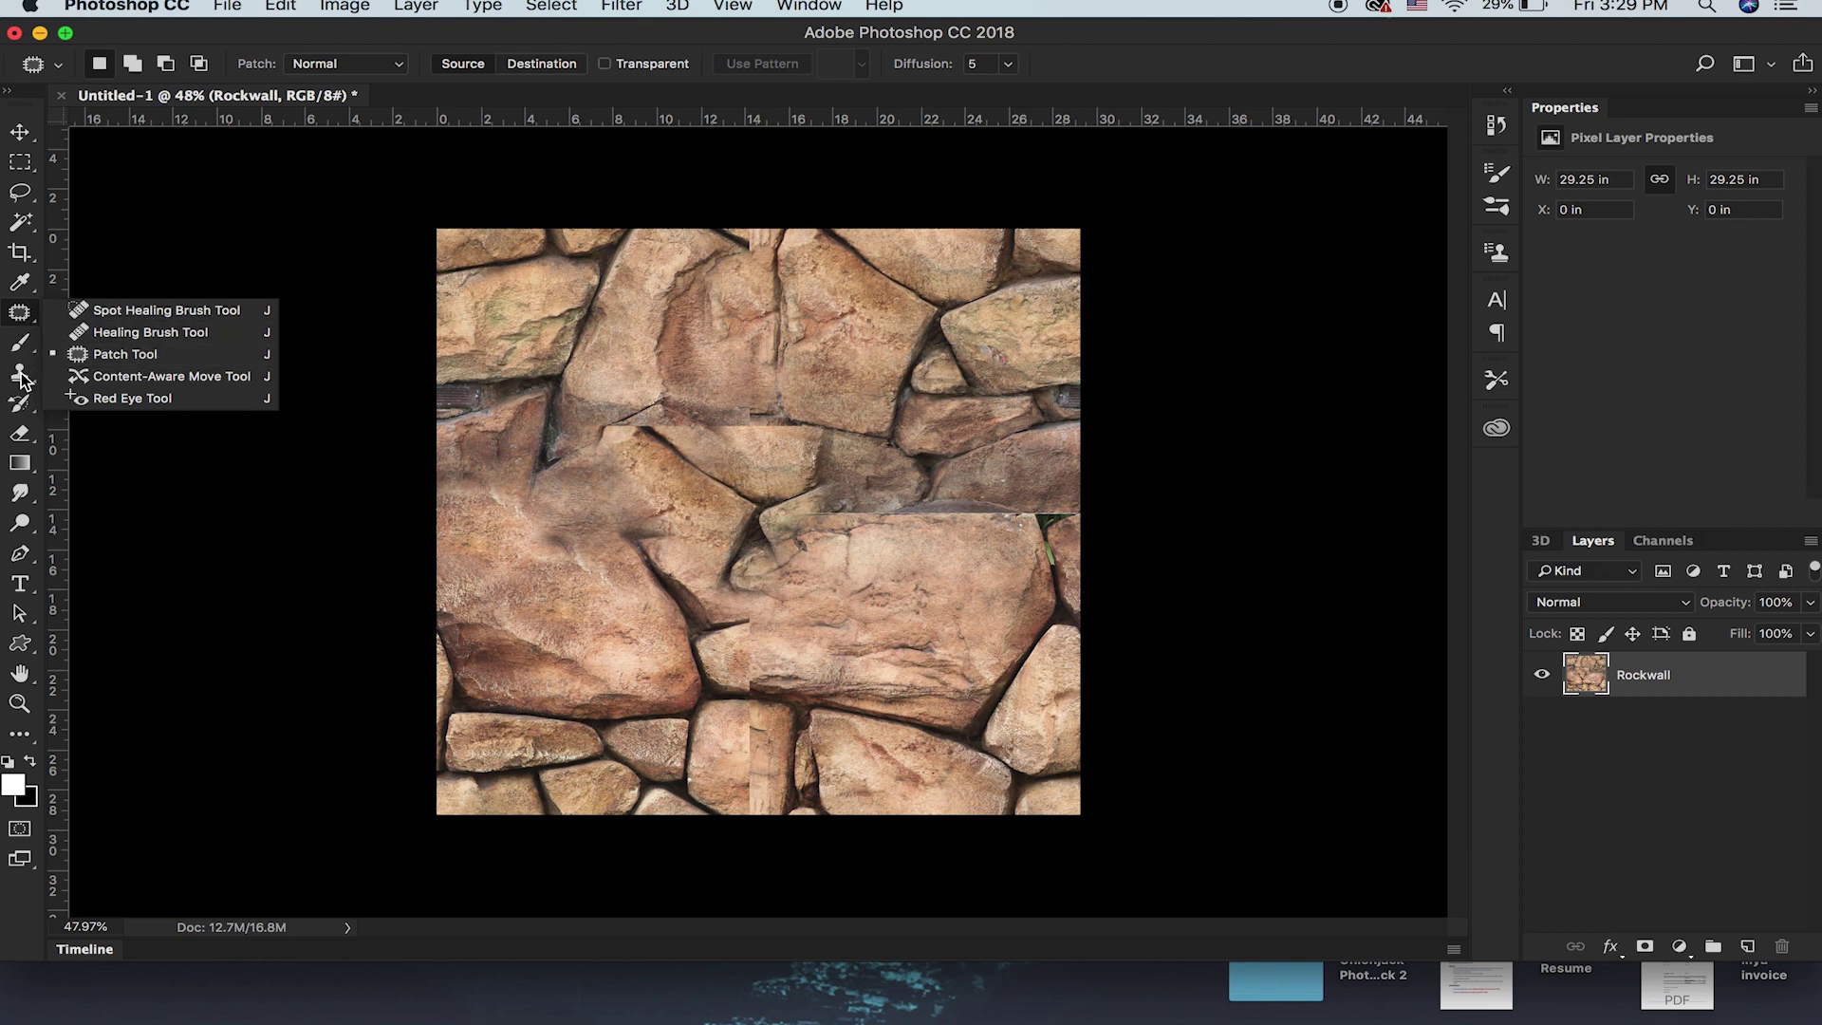
left_click(194, 313)
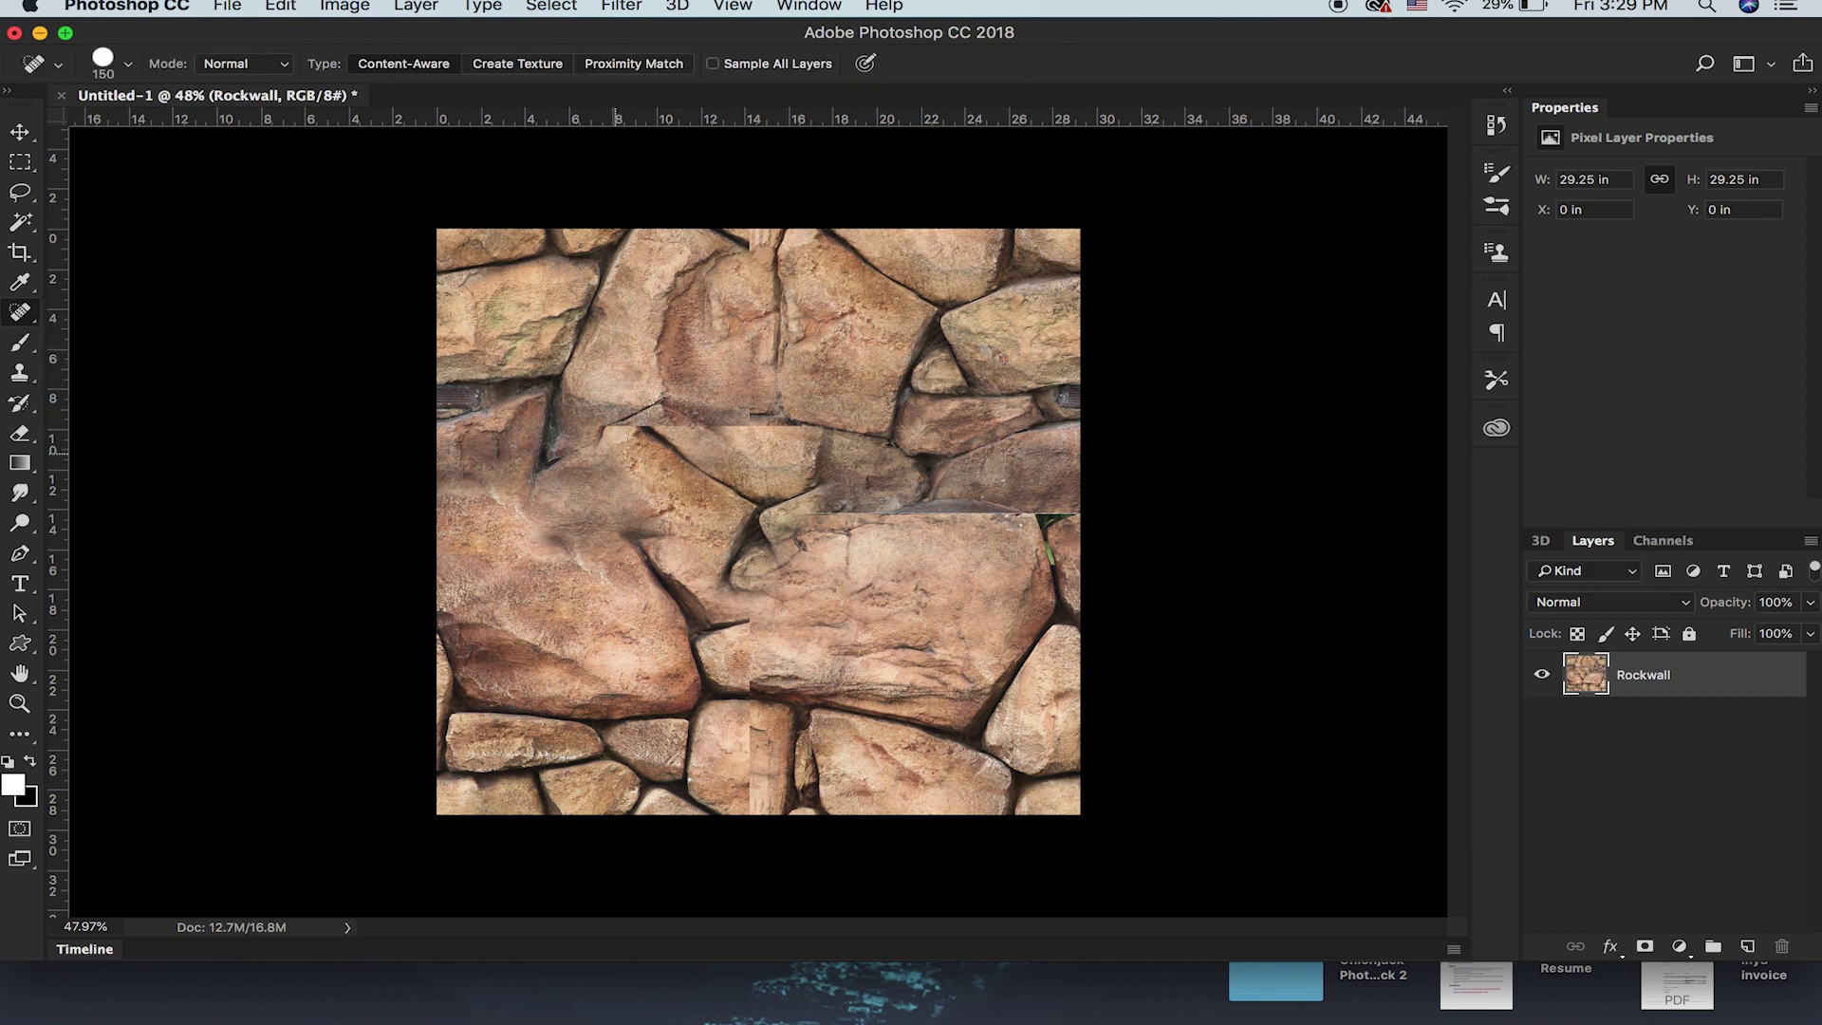
mouse_move(680, 375)
left_mouse_down()
mouse_move(550, 411)
mouse_move(803, 414)
left_mouse_up()
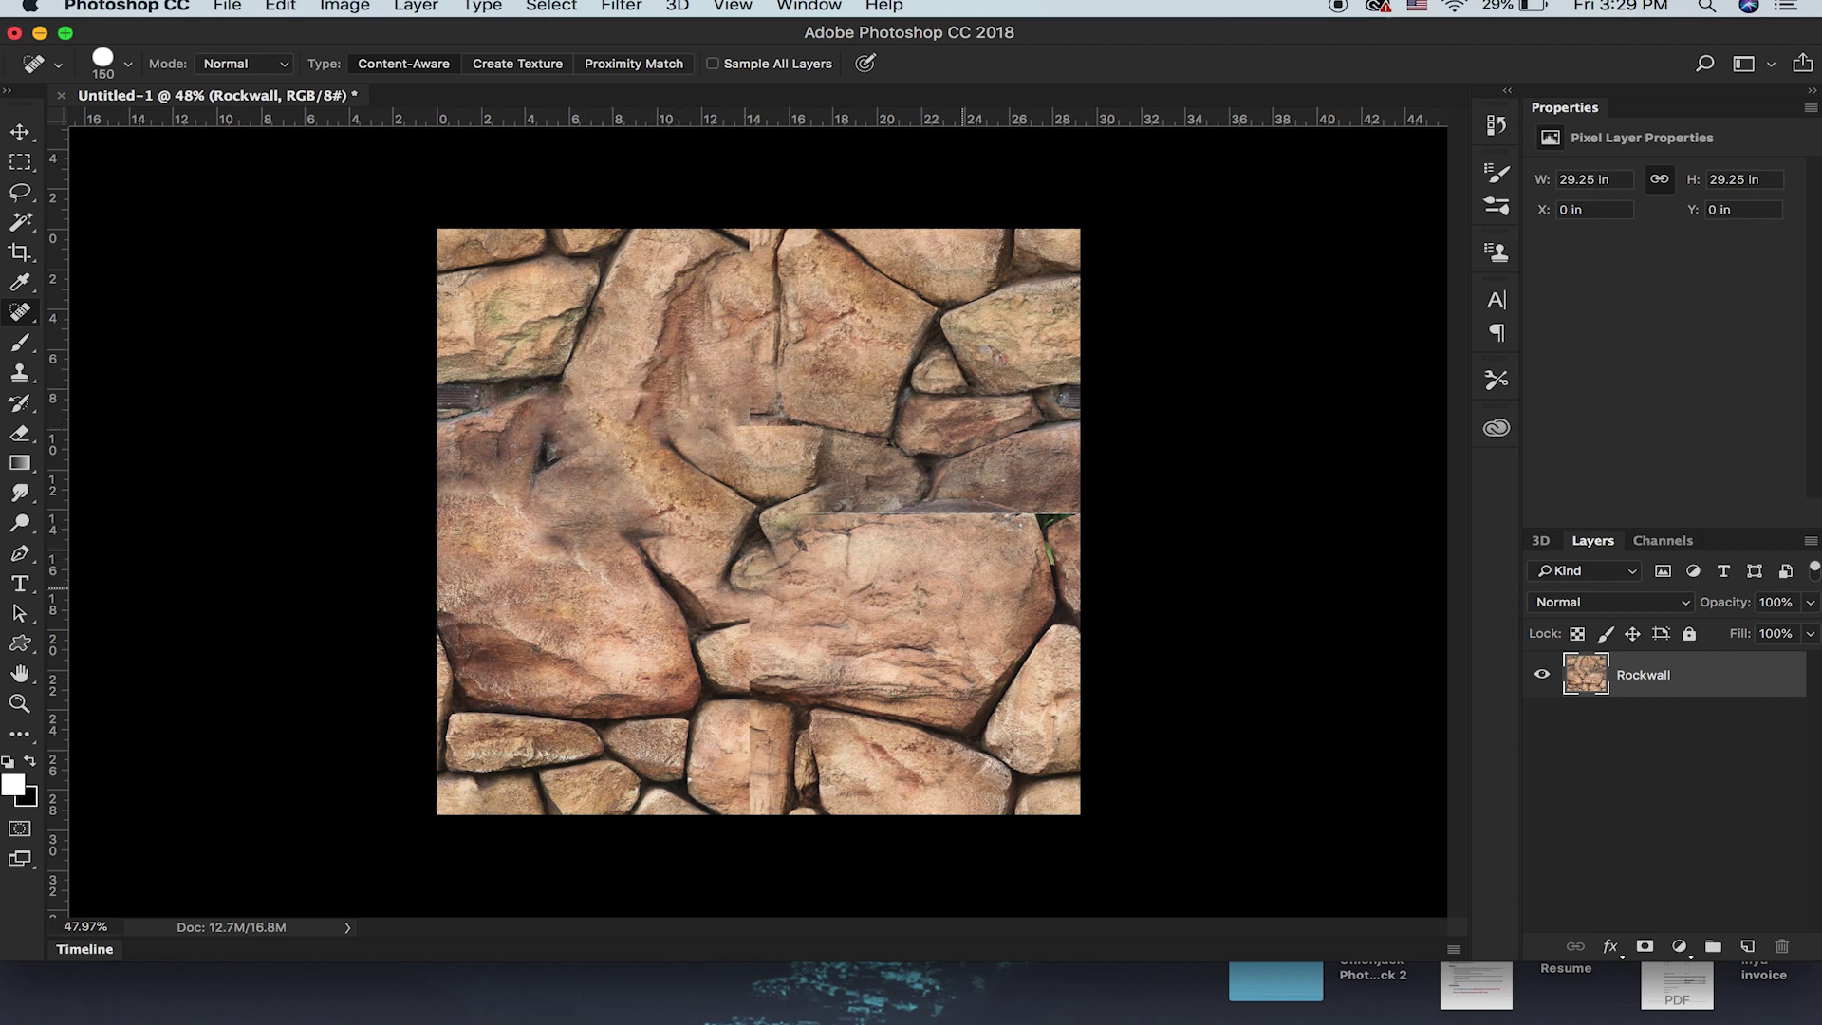
left_click_drag(1035, 513, 774, 513)
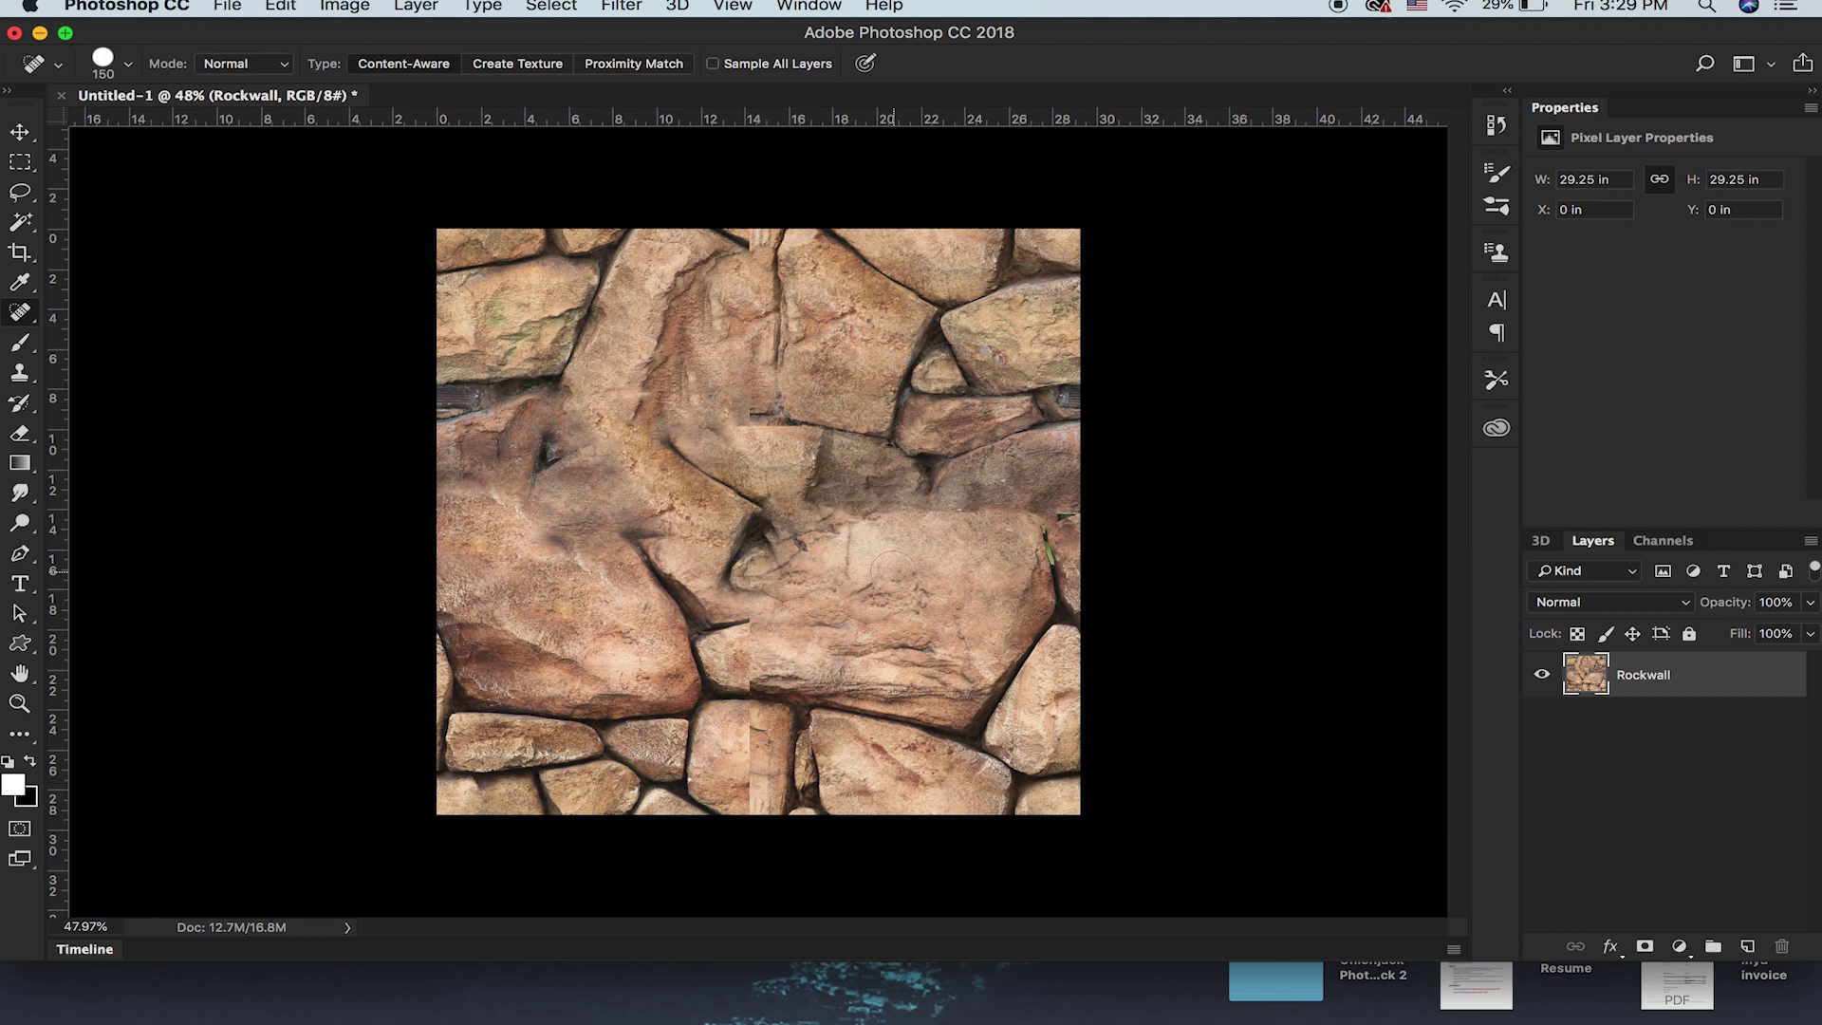
Step: Heal the vertical seam from below the centre to the image's bottom edge and the leftover seam just above the centre
scroll(894, 572, "up", 3, "alt")
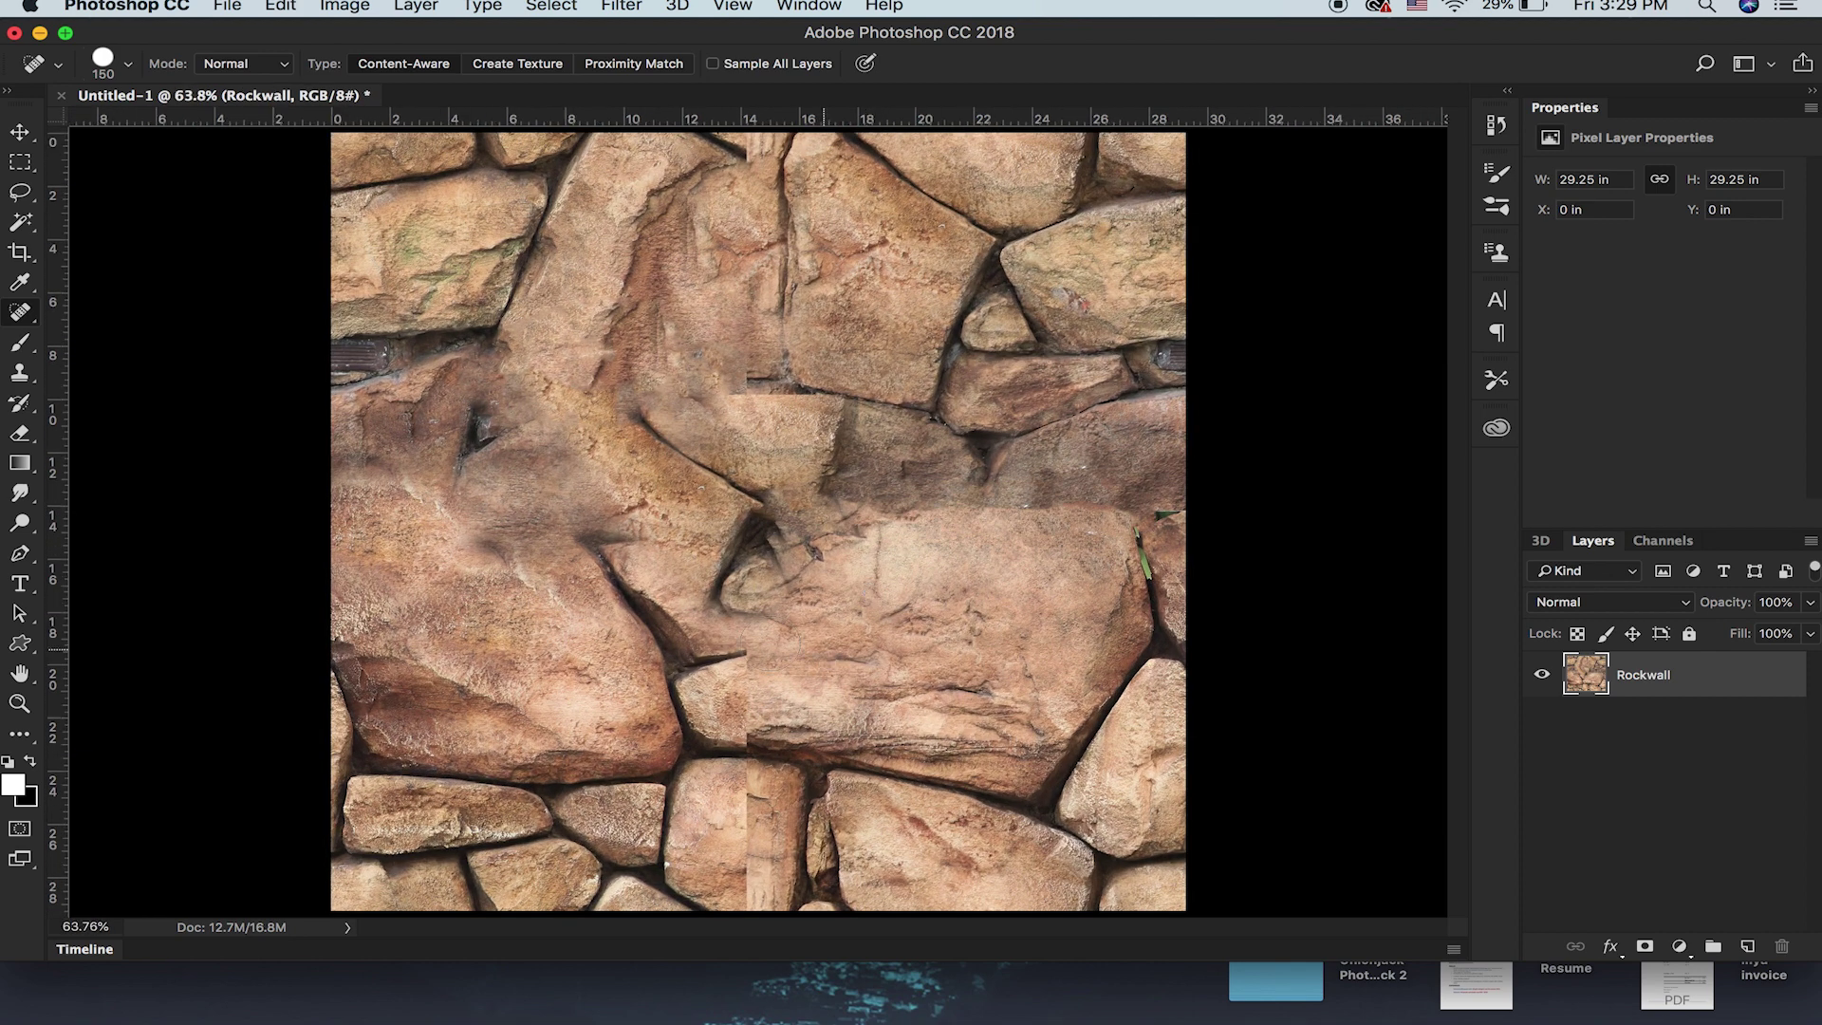
left_click(726, 627)
left_click_drag(726, 626, 788, 726)
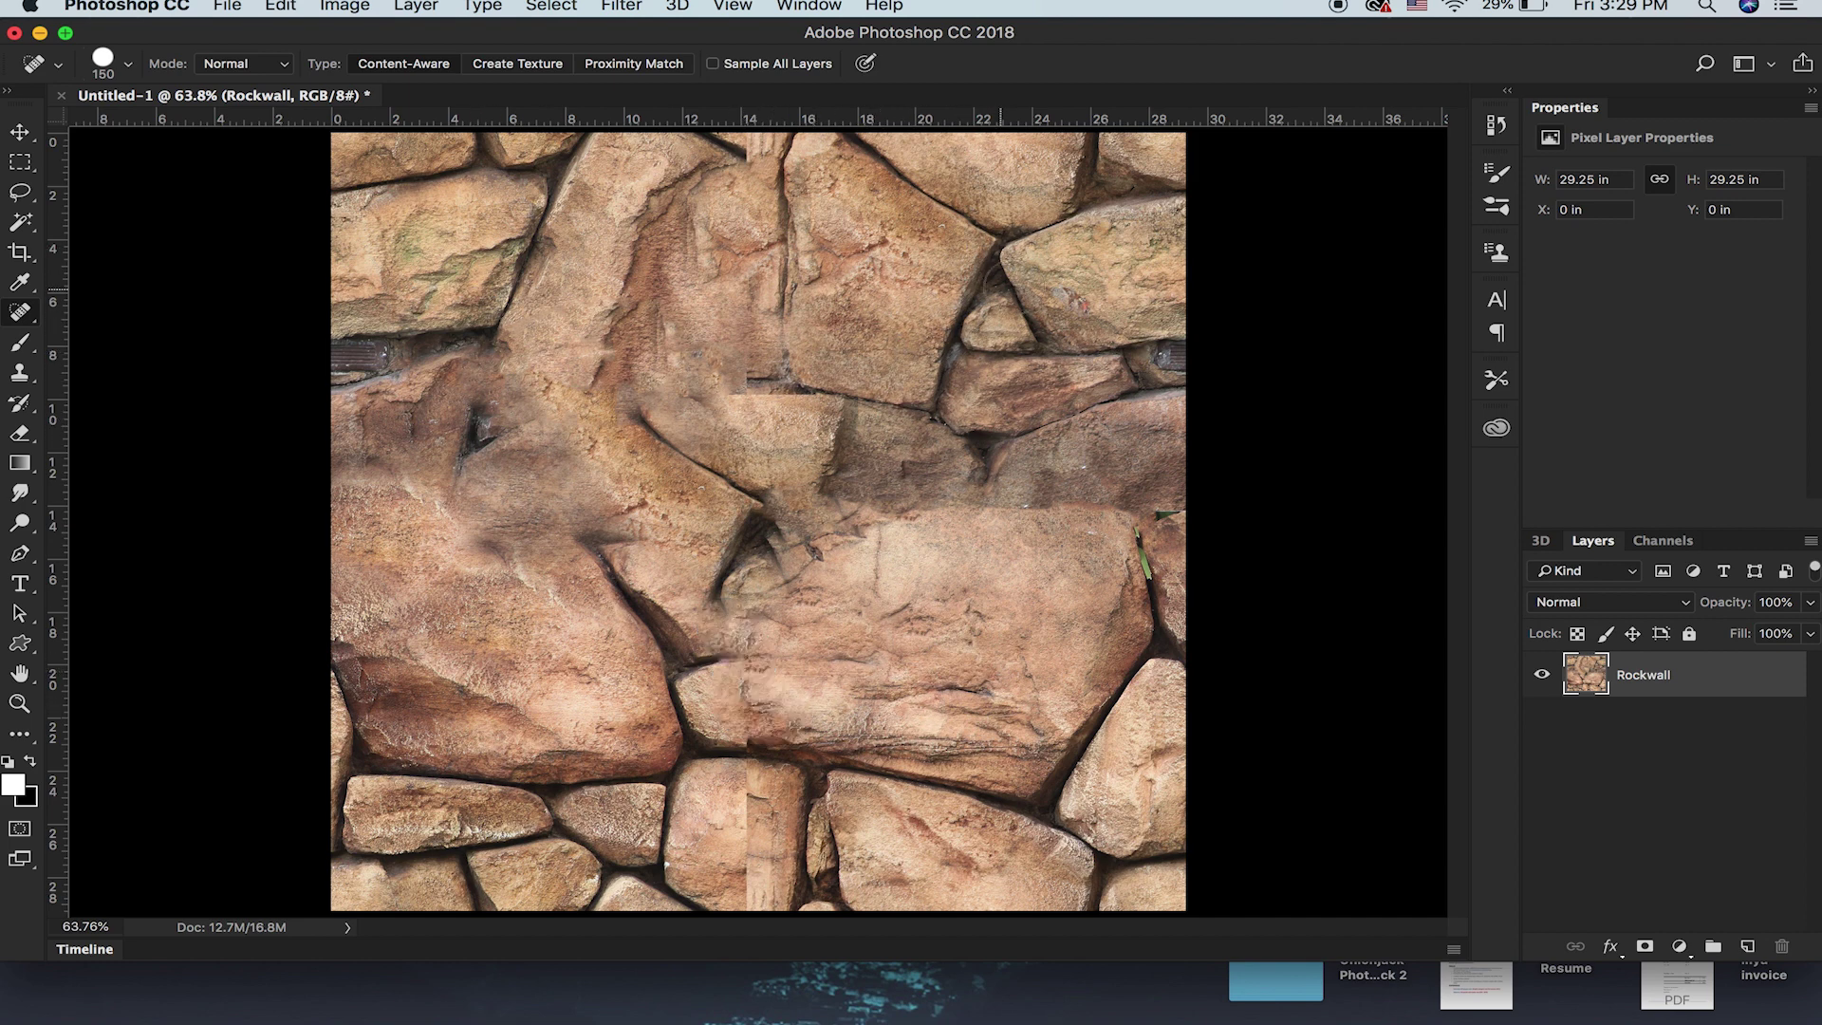
left_click_drag(754, 897, 738, 764)
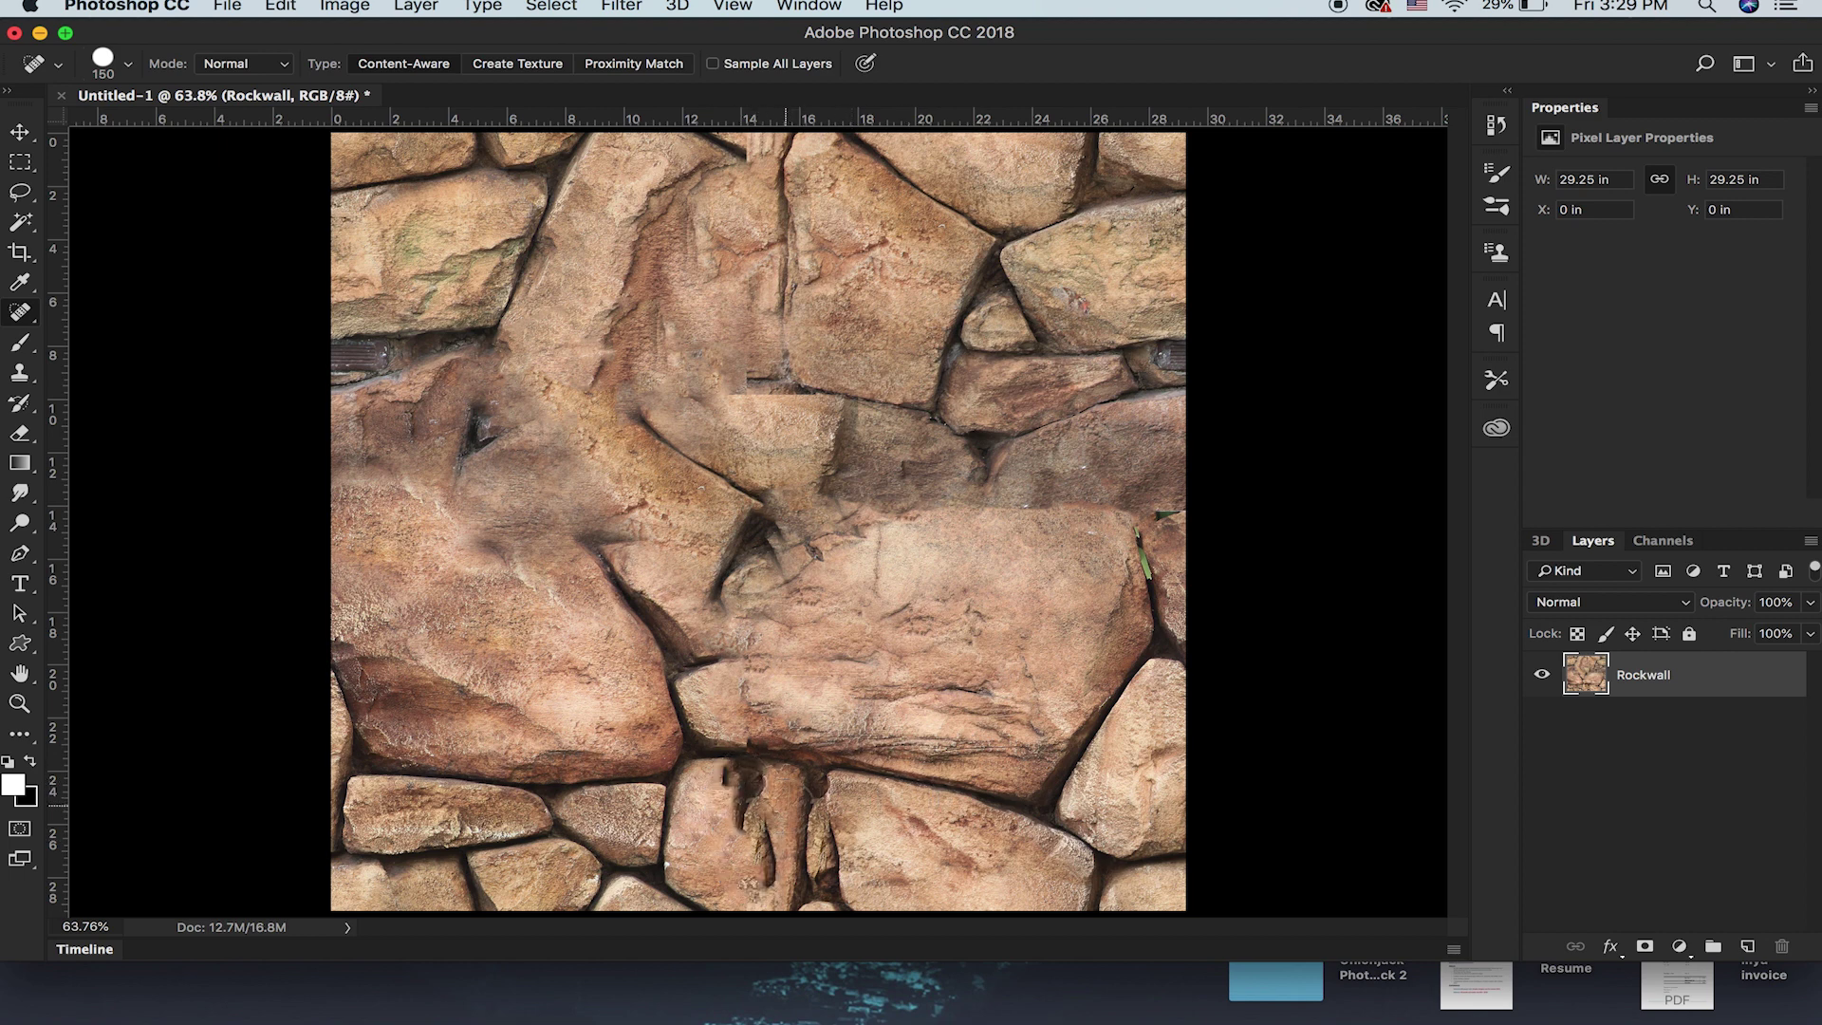
key("super+z")
left_click_drag(748, 904, 752, 673)
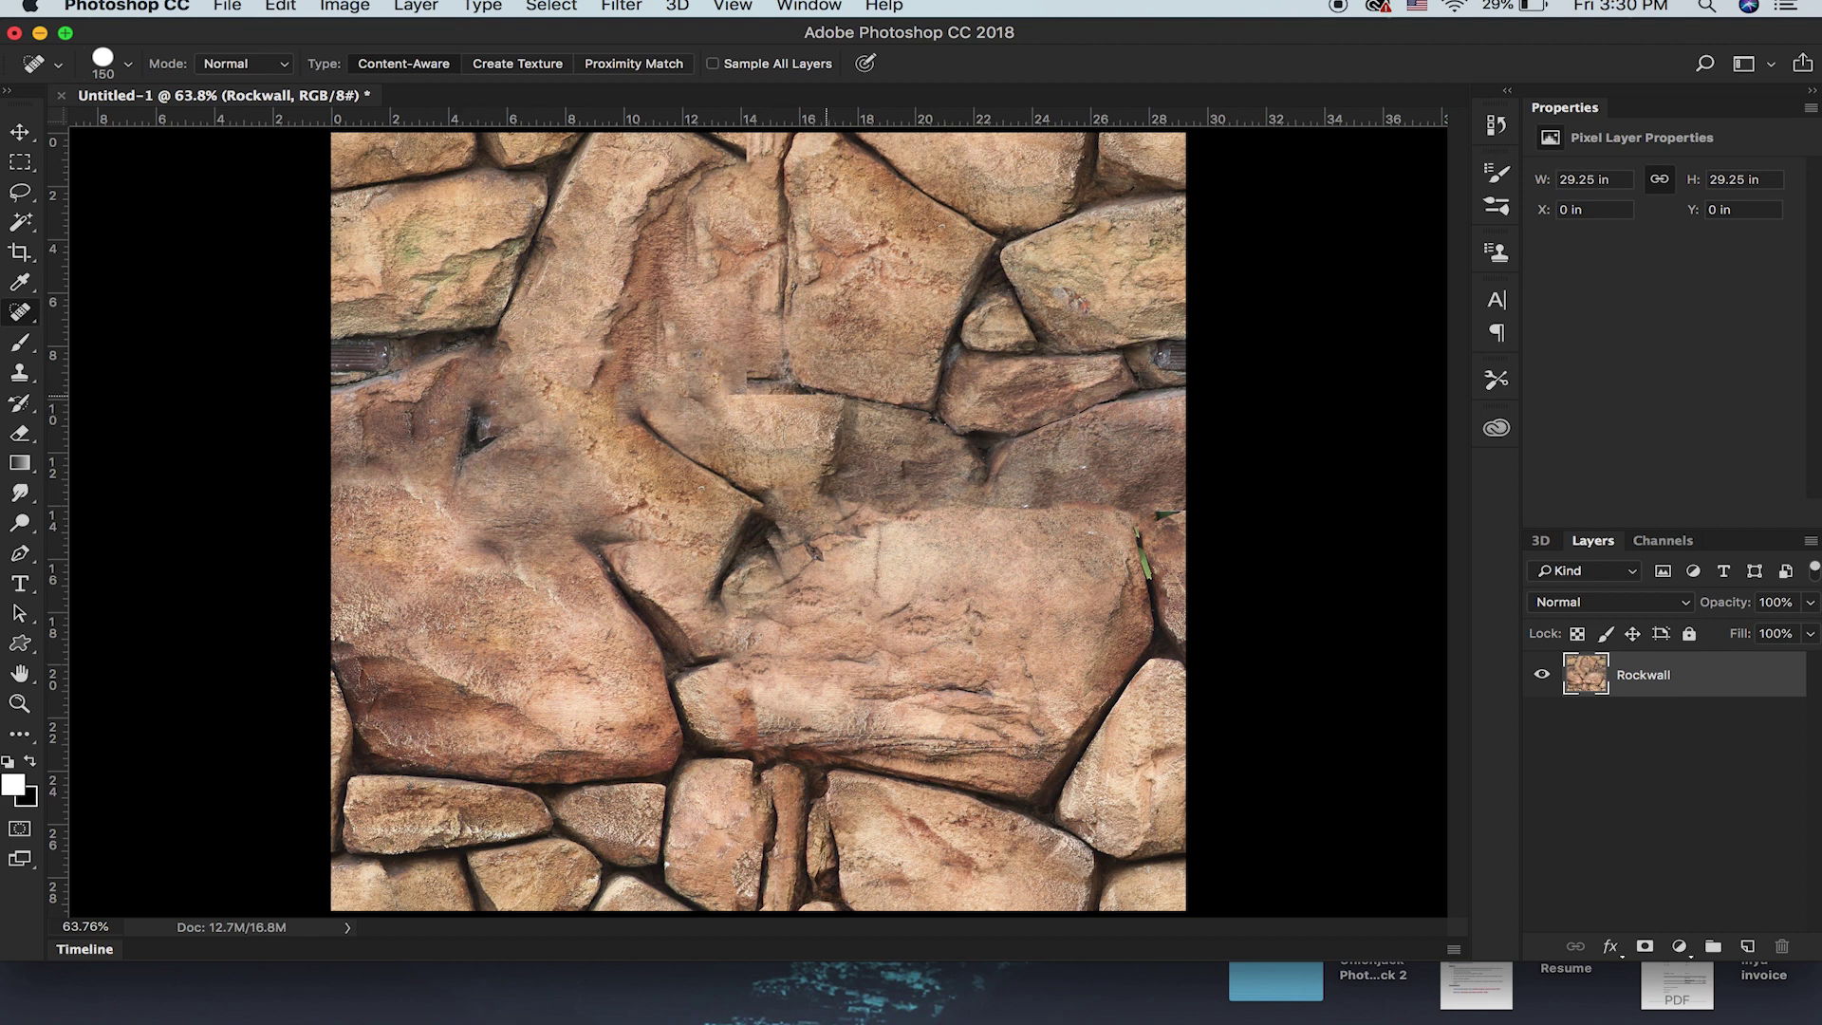
mouse_move(745, 375)
left_mouse_down()
mouse_move(842, 369)
mouse_move(797, 329)
mouse_move(799, 283)
left_mouse_up()
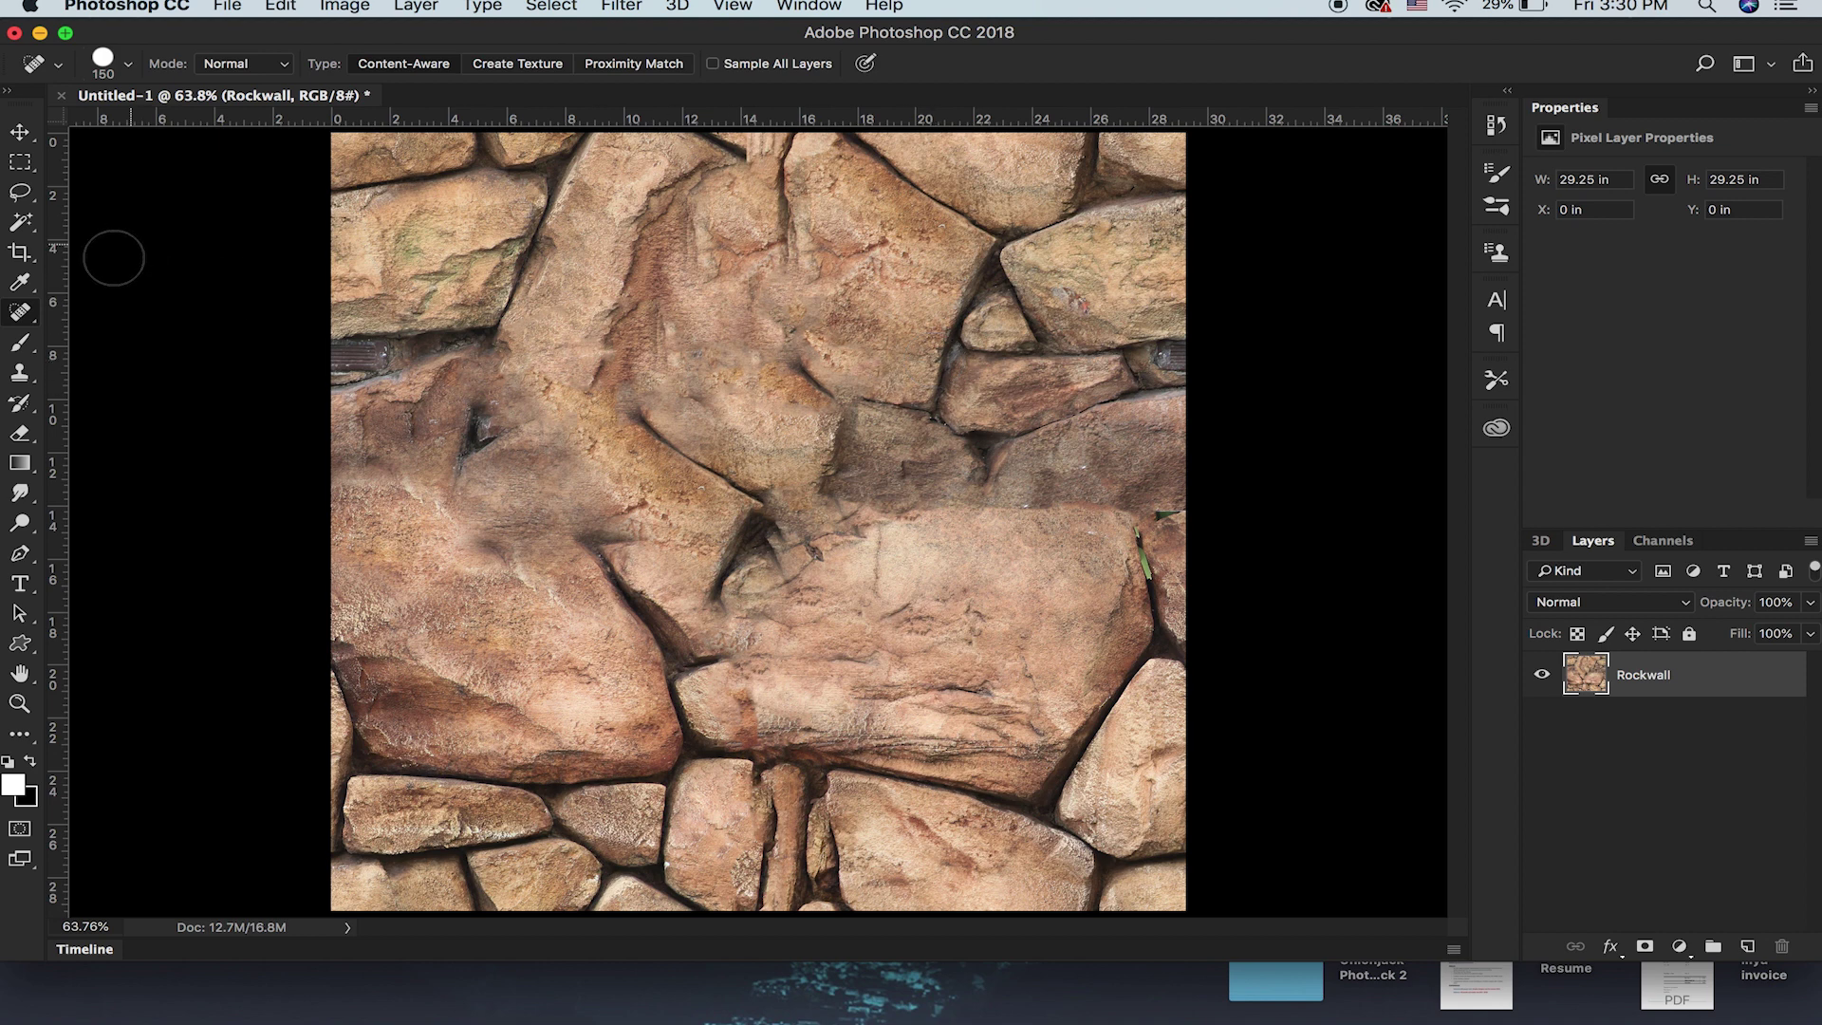
Step: Blend the dark cracks and patched rock left of the centre with the Clone Stamp, and undo the stray stamp on the large rock
left_click(20, 372)
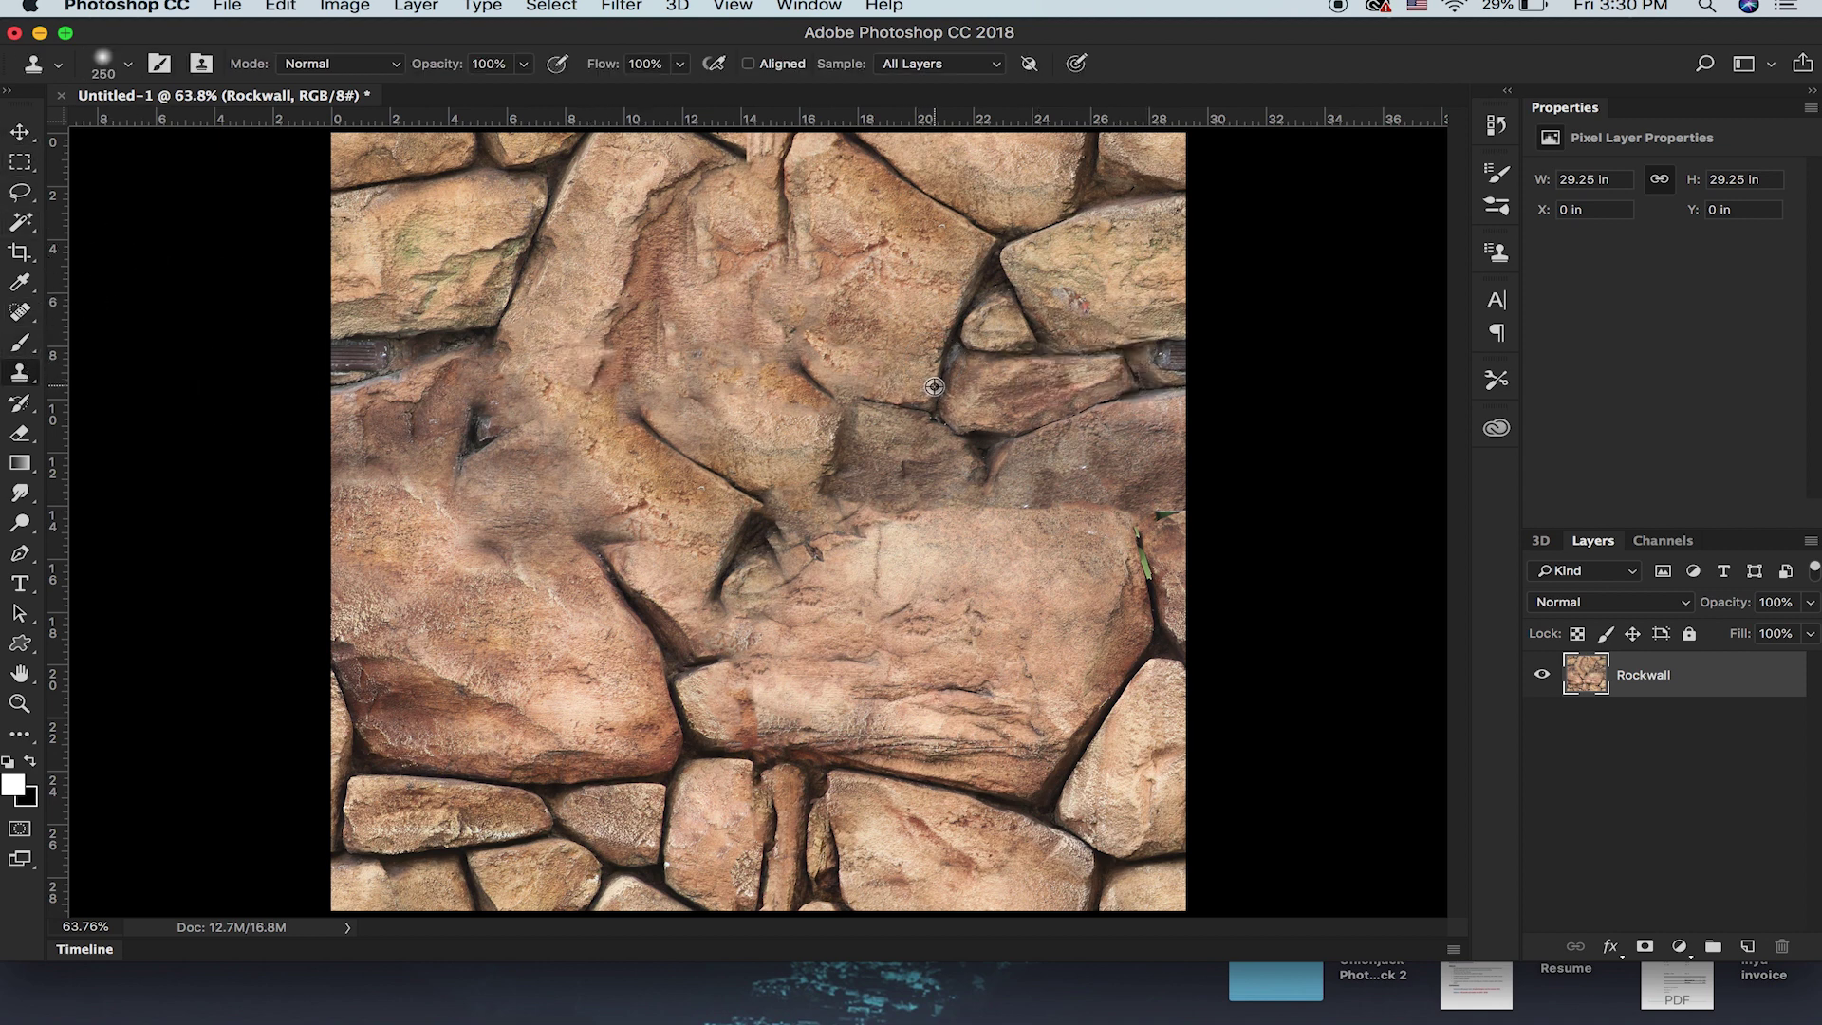
mouse_move(717, 472)
left_mouse_down()
mouse_move(635, 406)
mouse_move(641, 365)
left_mouse_up()
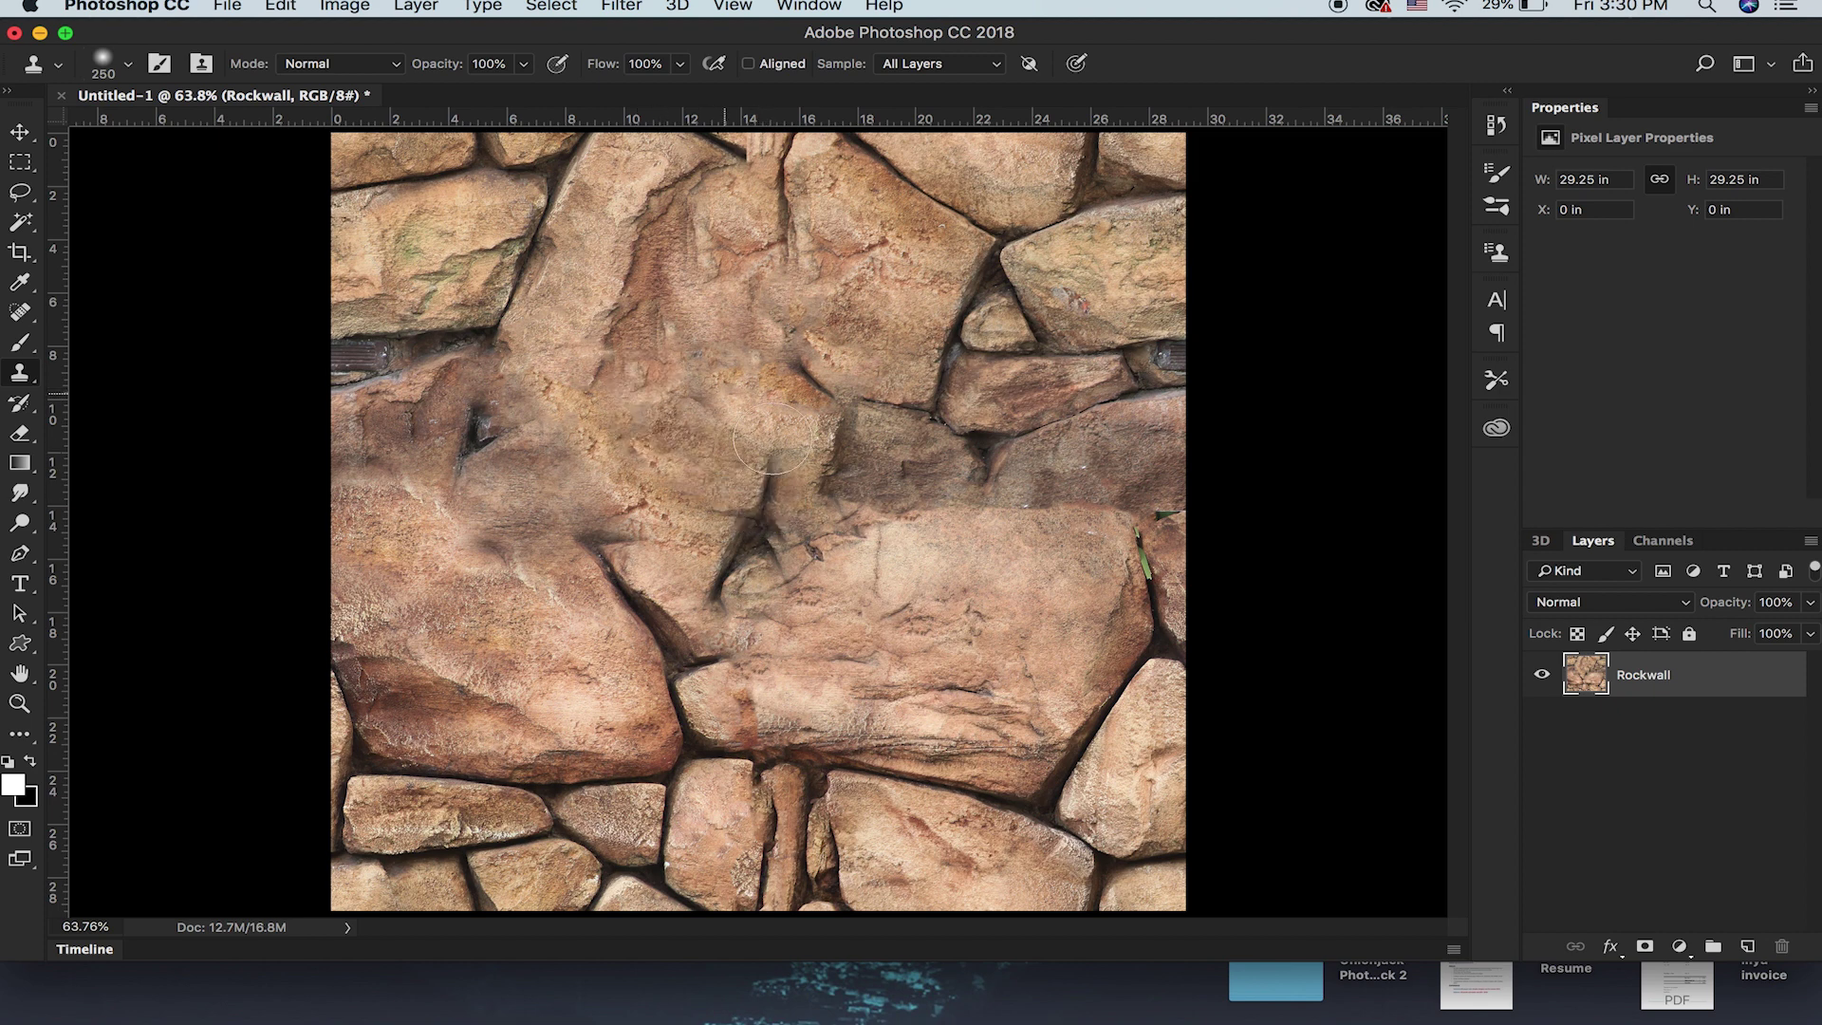
mouse_move(591, 586)
left_mouse_down()
mouse_move(562, 547)
mouse_move(589, 351)
left_mouse_up()
left_click(940, 598)
scroll(917, 585, "down", 2, "alt")
scroll(921, 579, "up", 2, "alt")
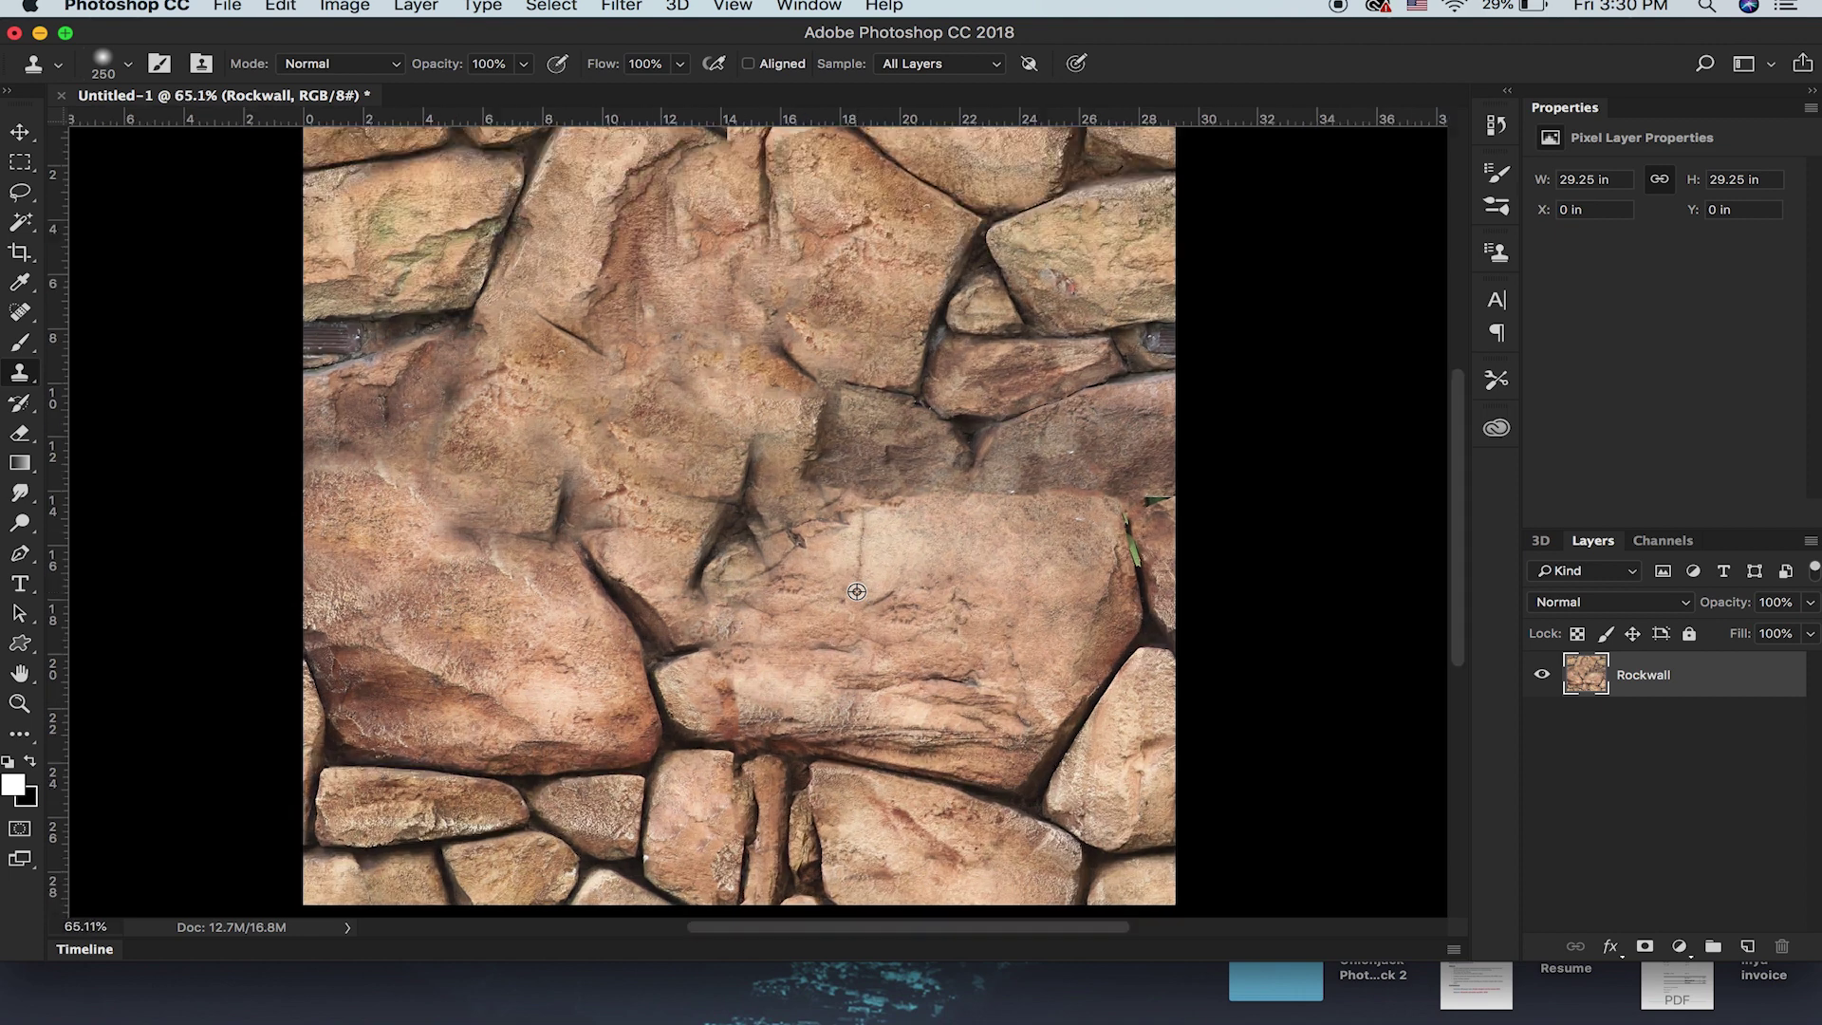
scroll(936, 568, "down", 2, "alt")
left_click(909, 642)
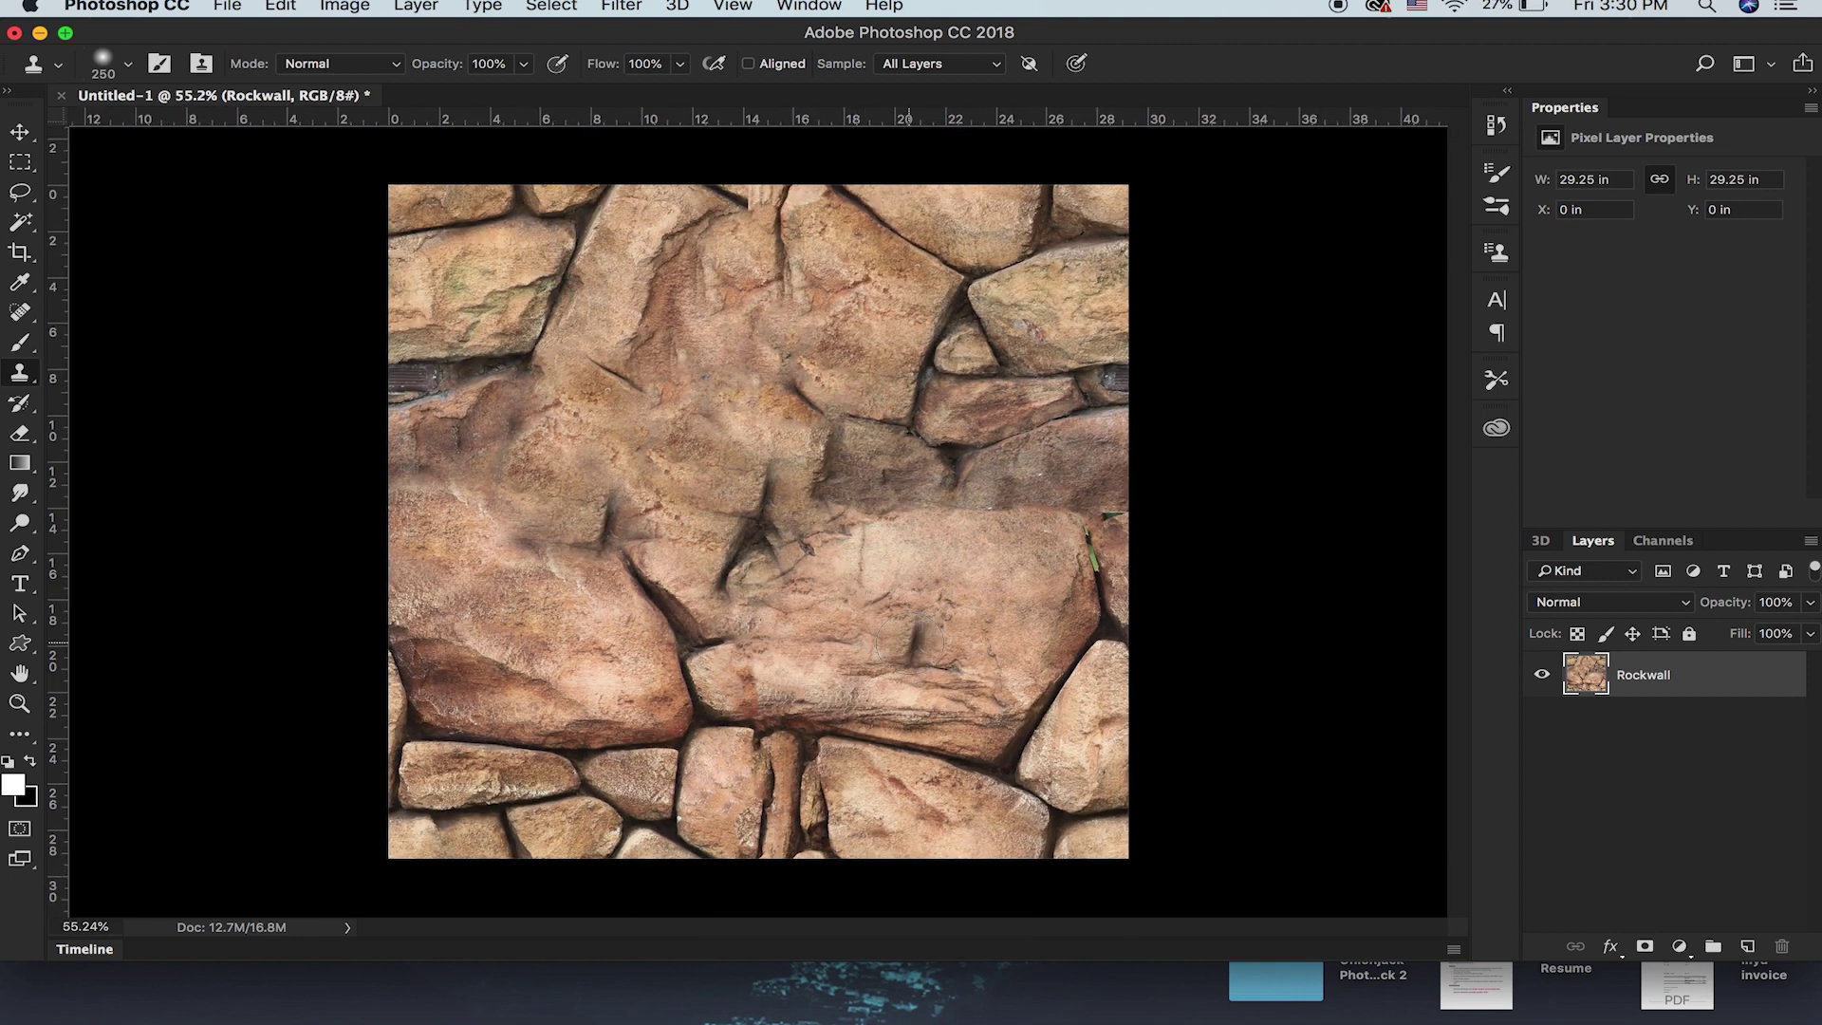
key("super+z")
Step: Save the texture as a PNG named rock seamless in the Desktop's ARMCHAIR folder, using the Large file size option
left_click(228, 5)
left_click(368, 243)
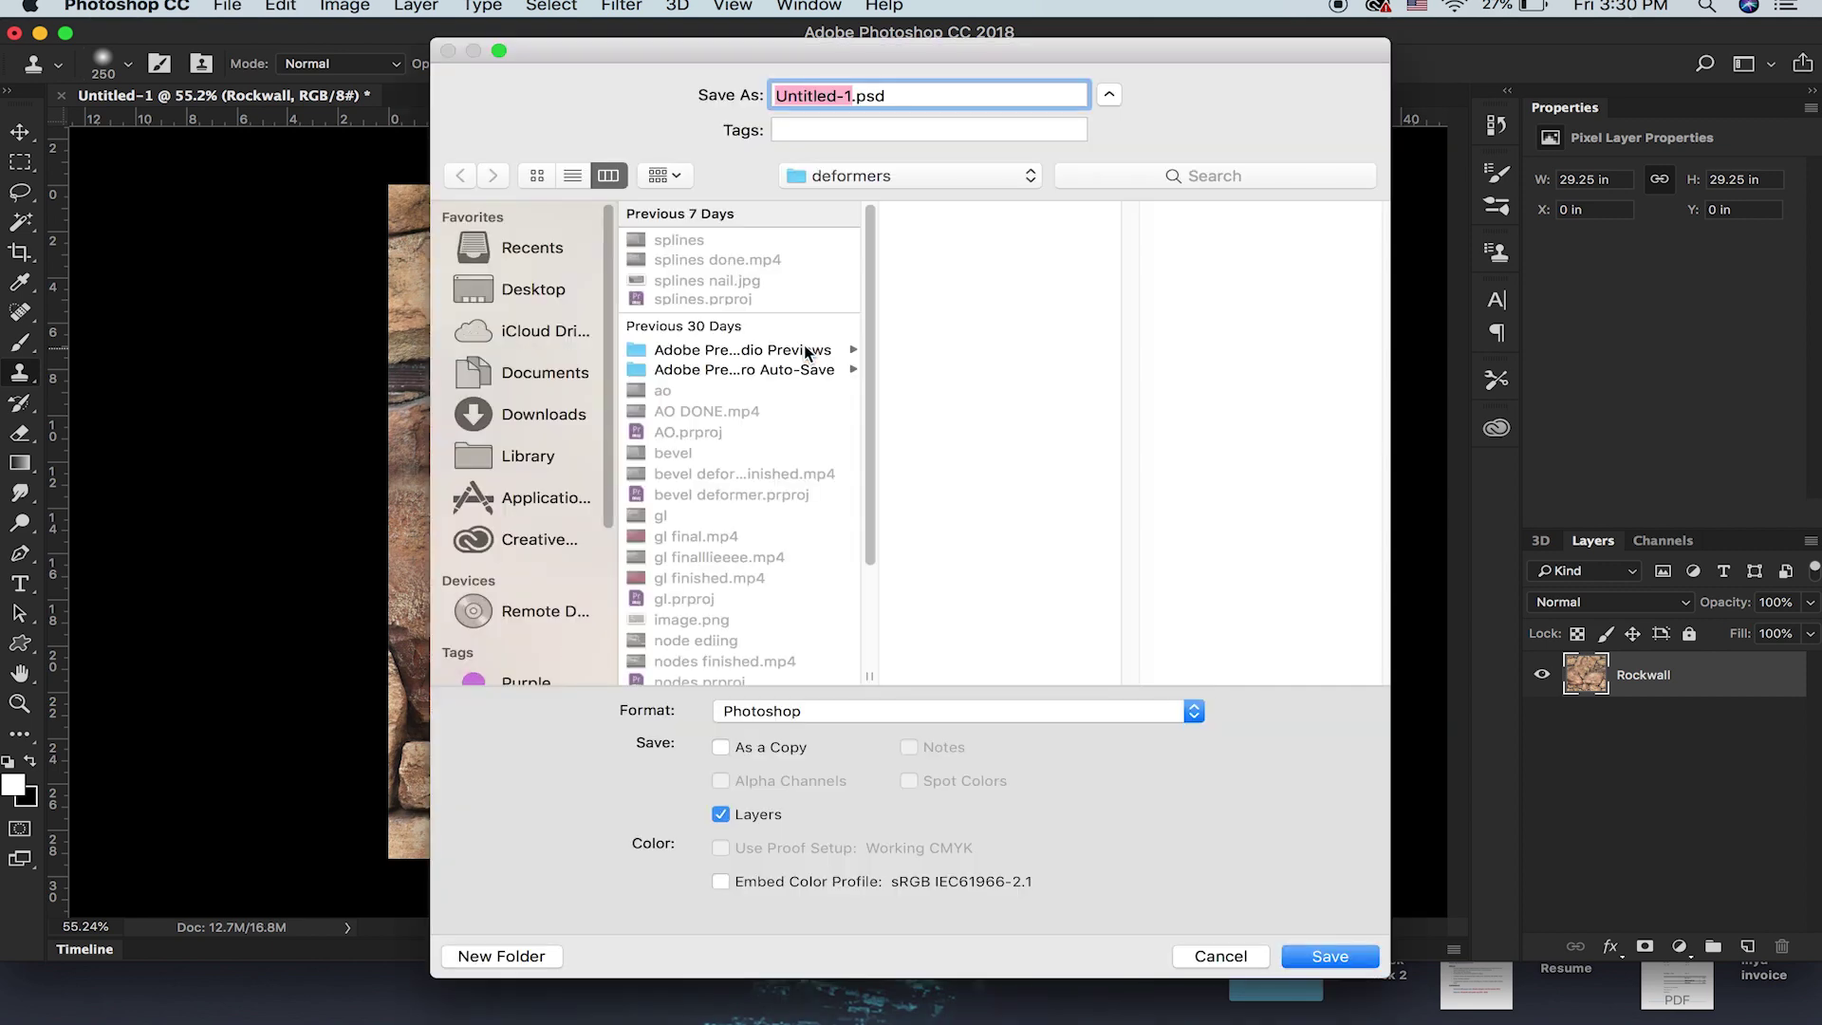
left_click(900, 175)
left_click(881, 372)
key("super+a")
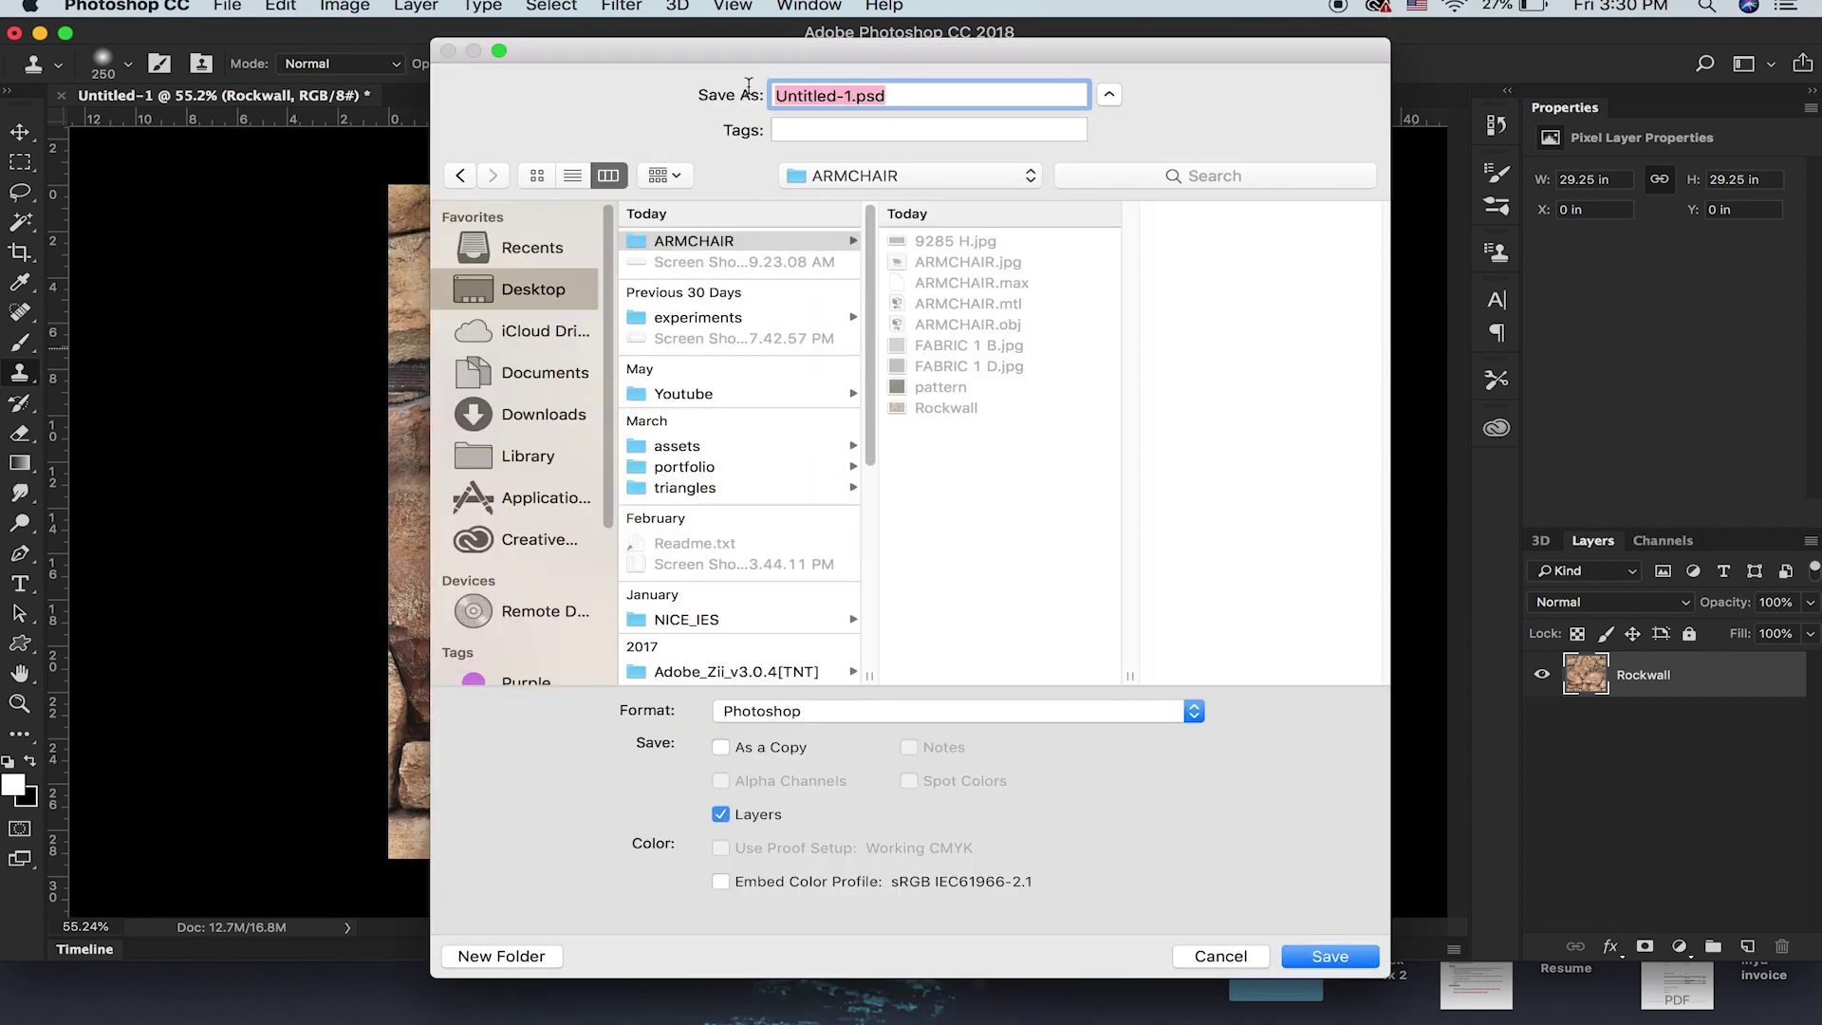
type("rock seamless")
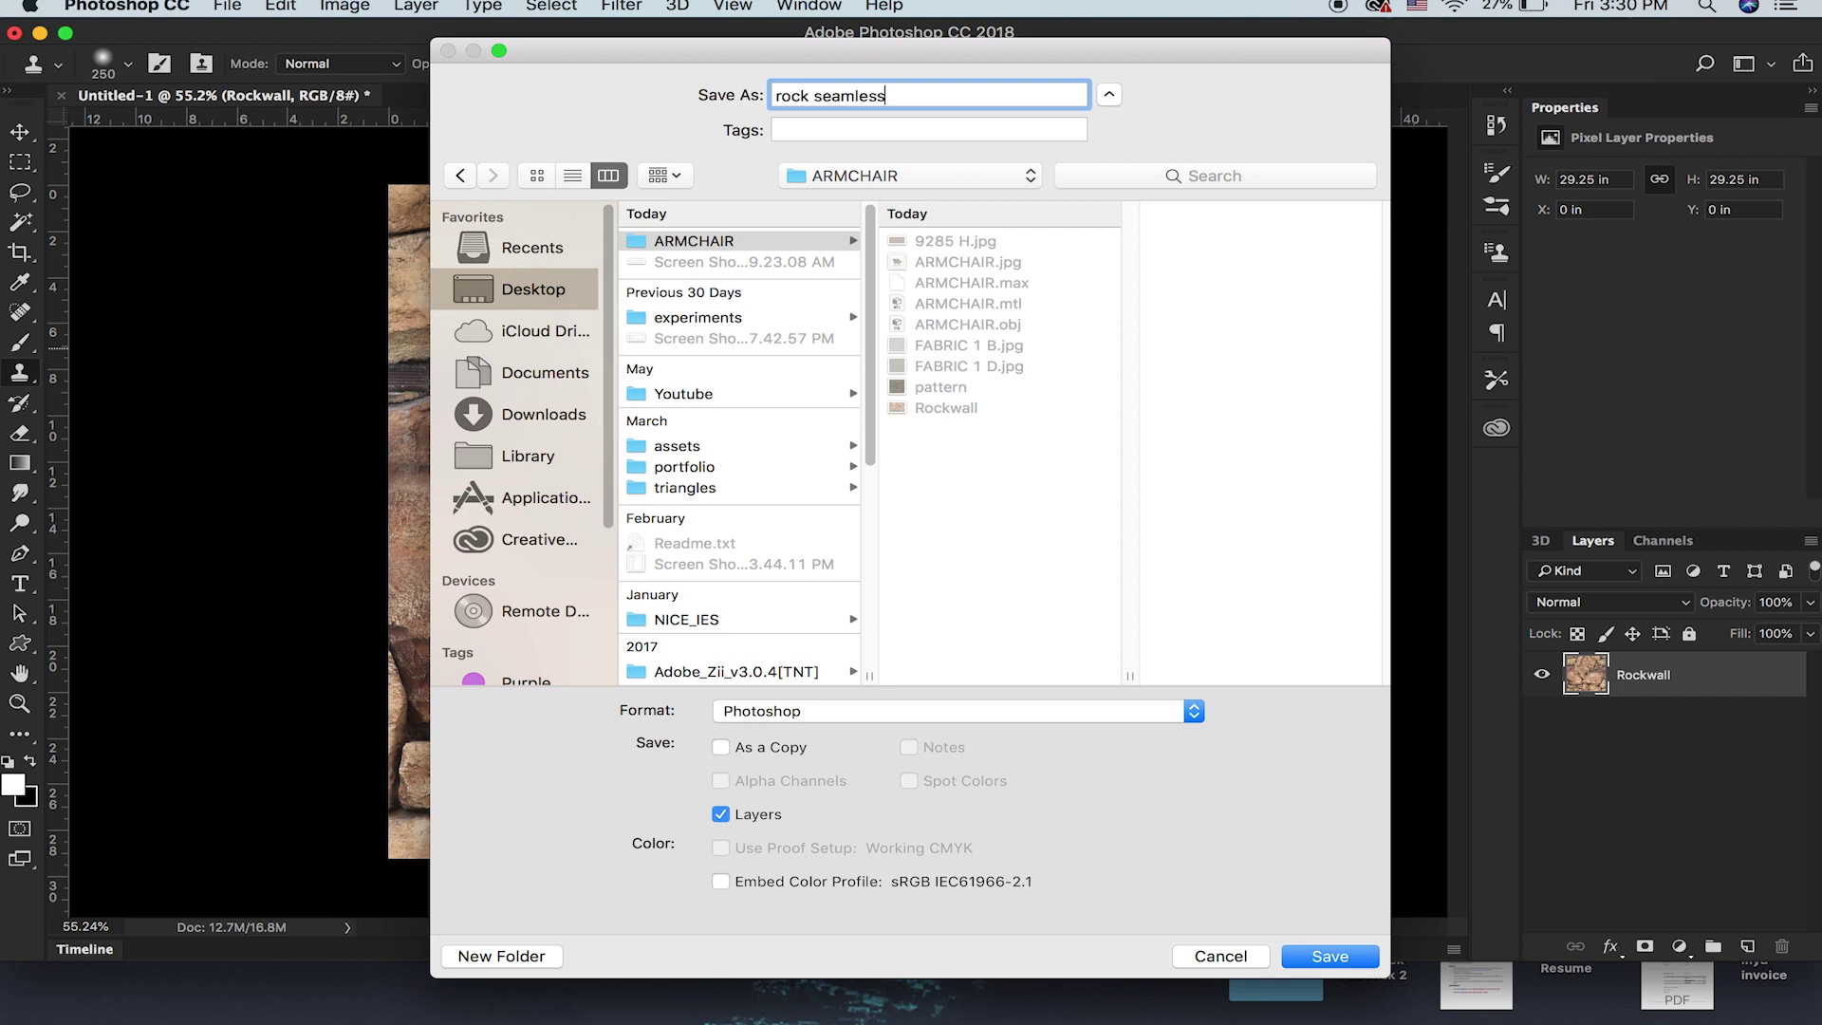
left_click(988, 714)
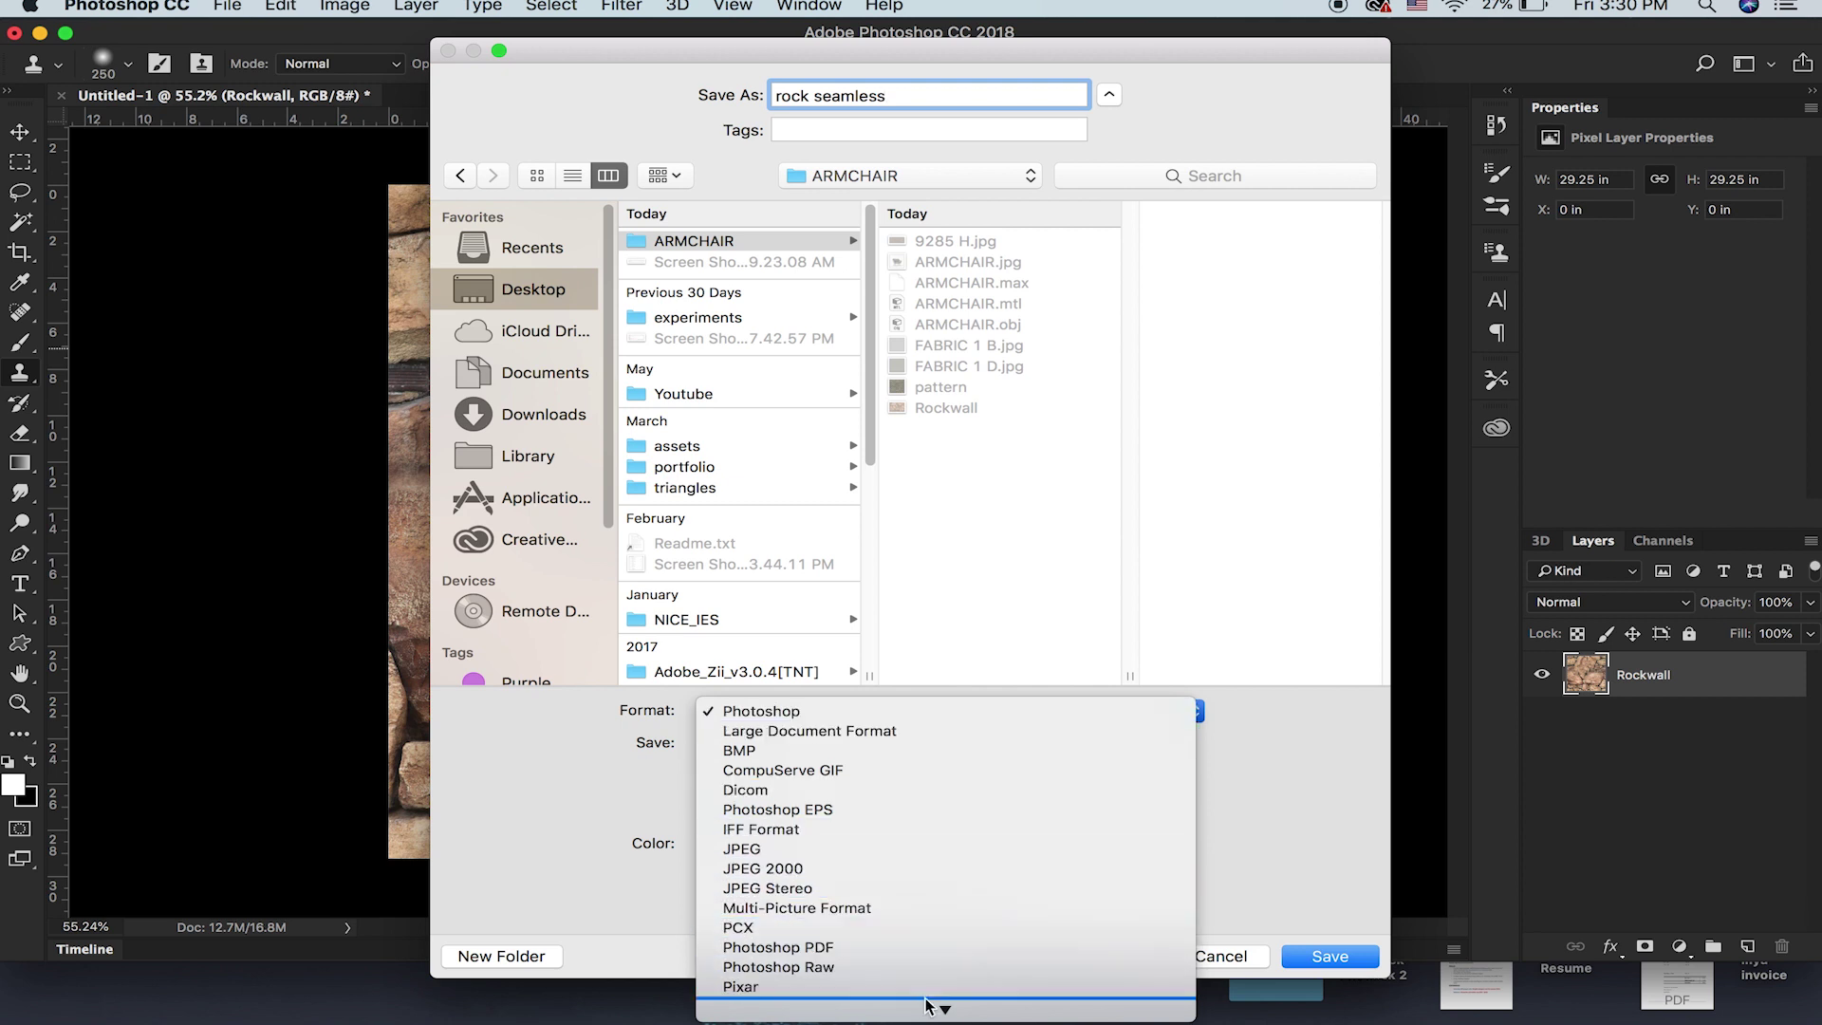
mouse_move(944, 1008)
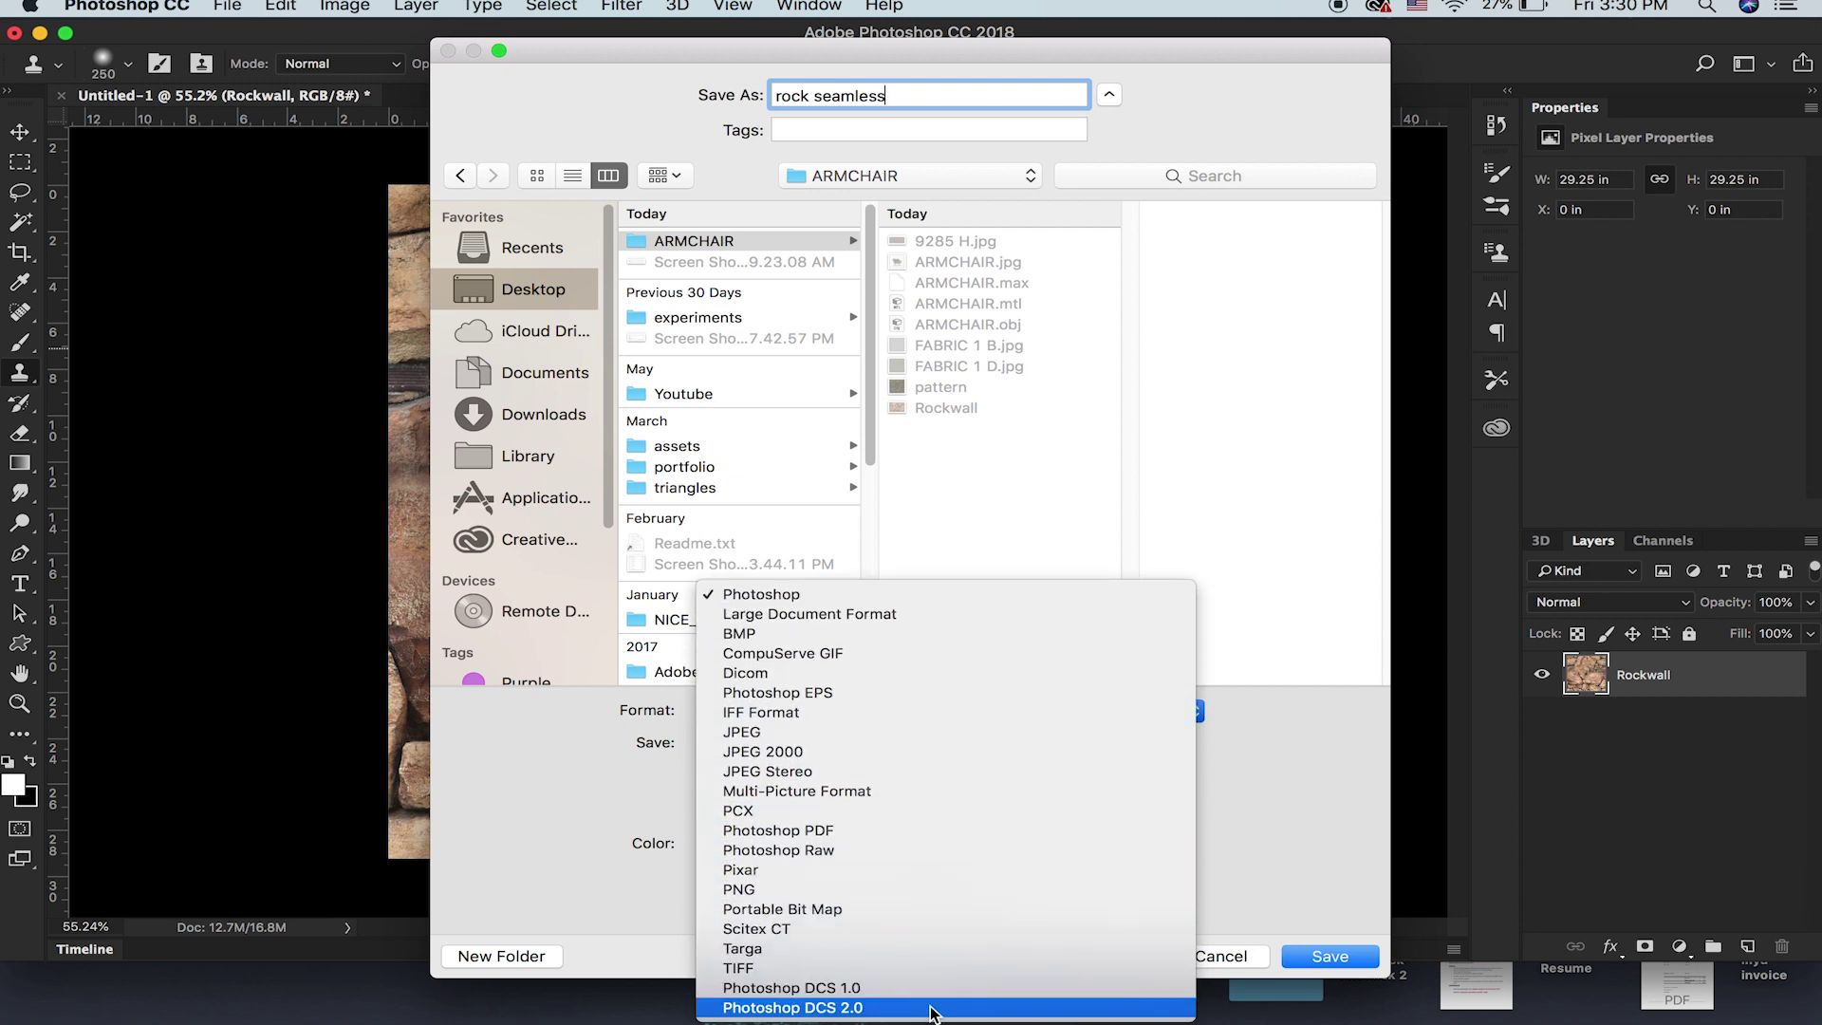
left_click(914, 892)
left_click(1328, 955)
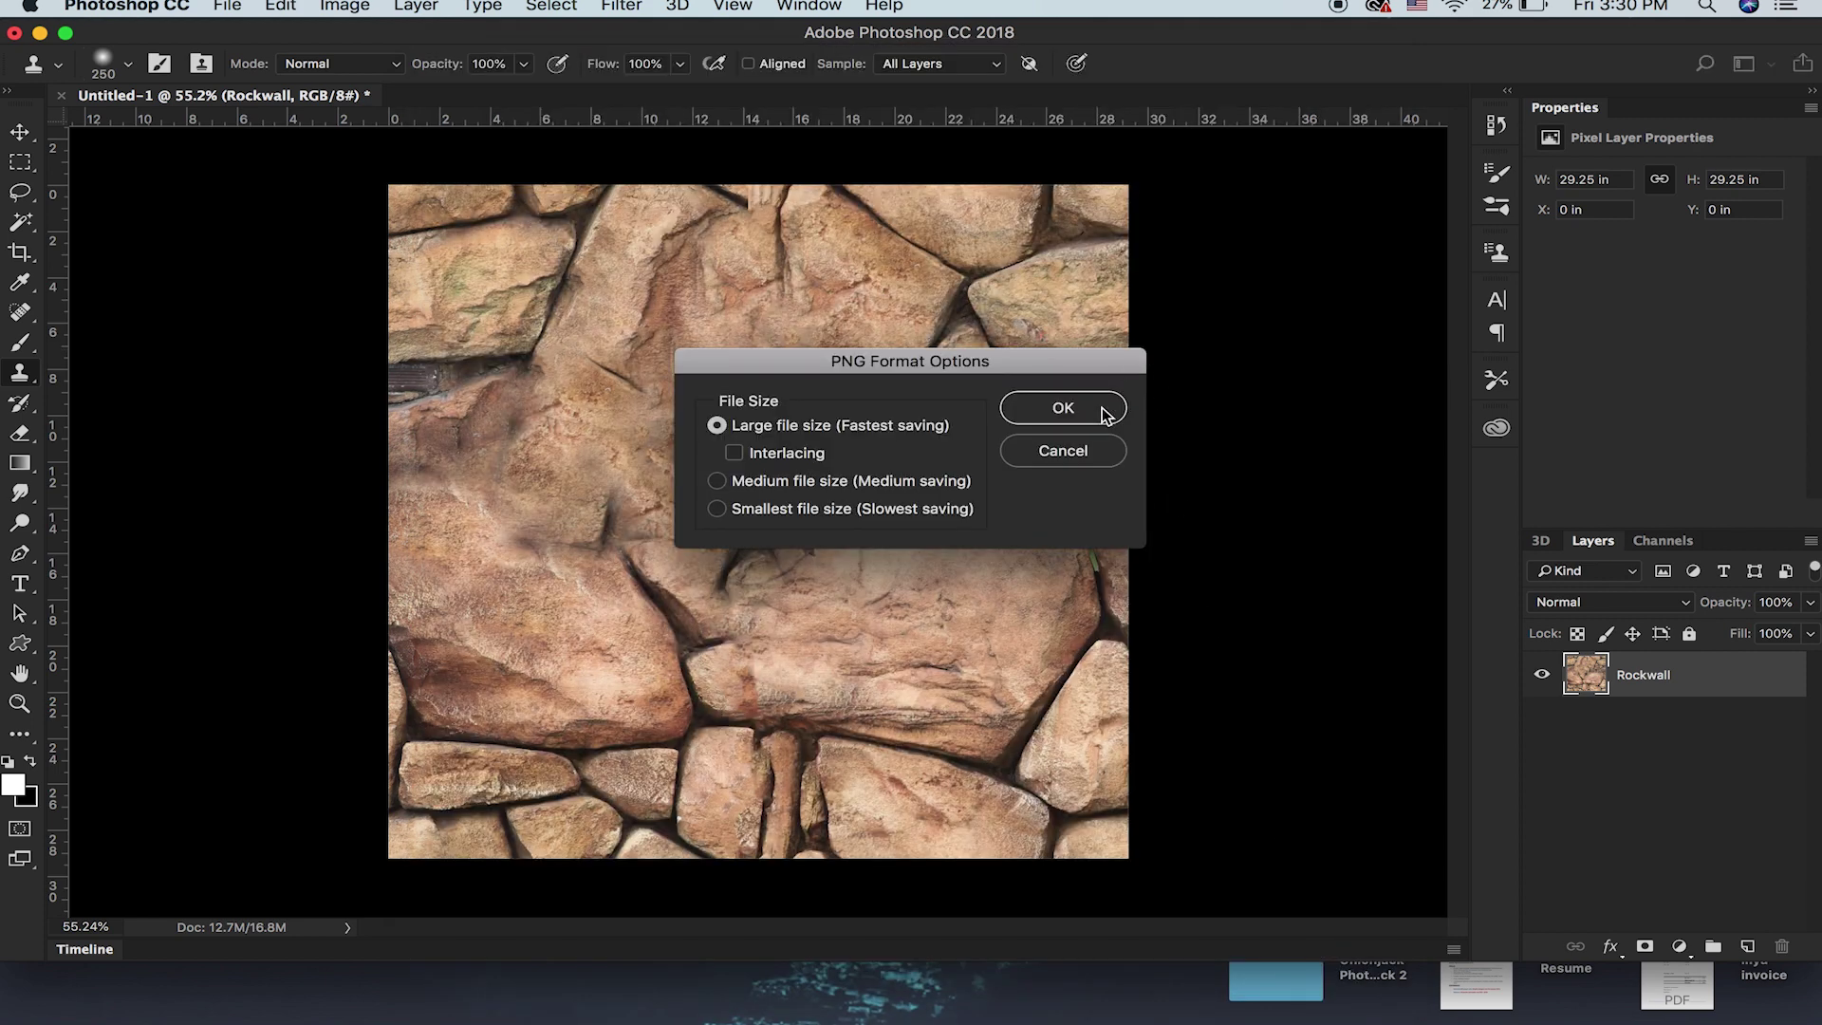
left_click(1063, 408)
Step: Switch to Cinema 4D and load rock seamless.png as the Color texture of the material Mat
left_click(39, 33)
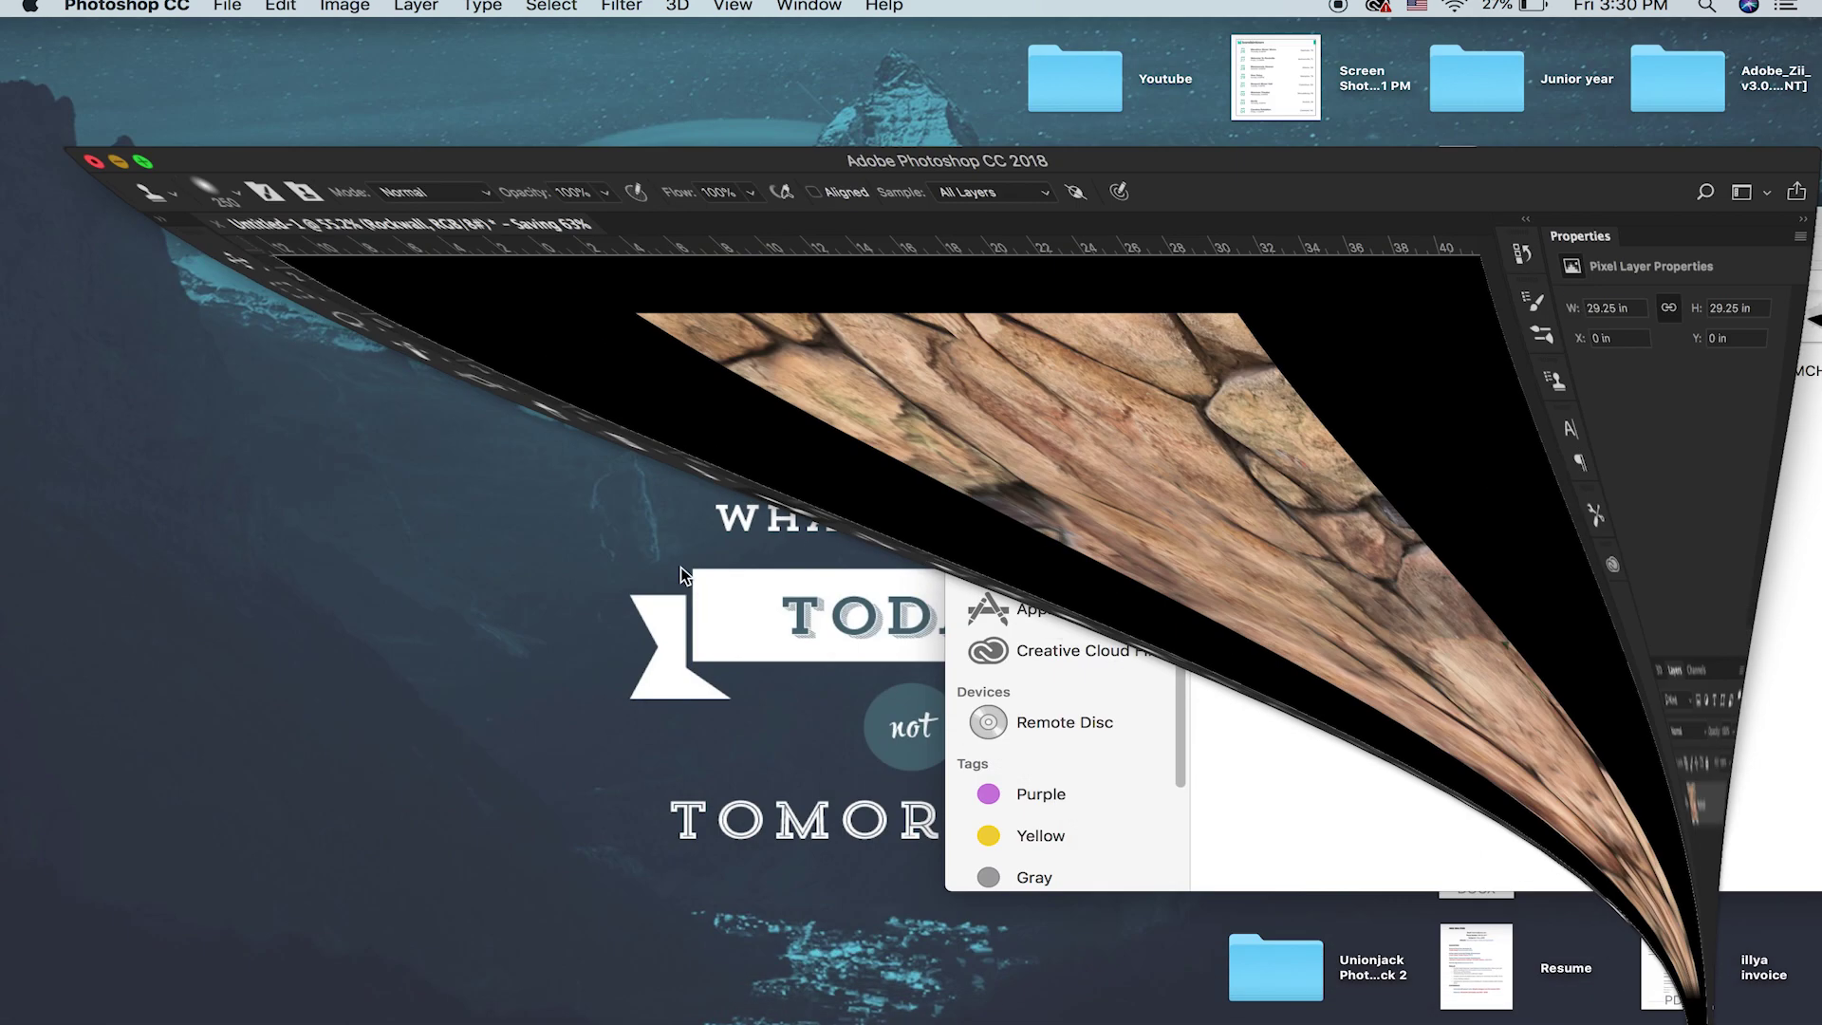
mouse_move(987, 1020)
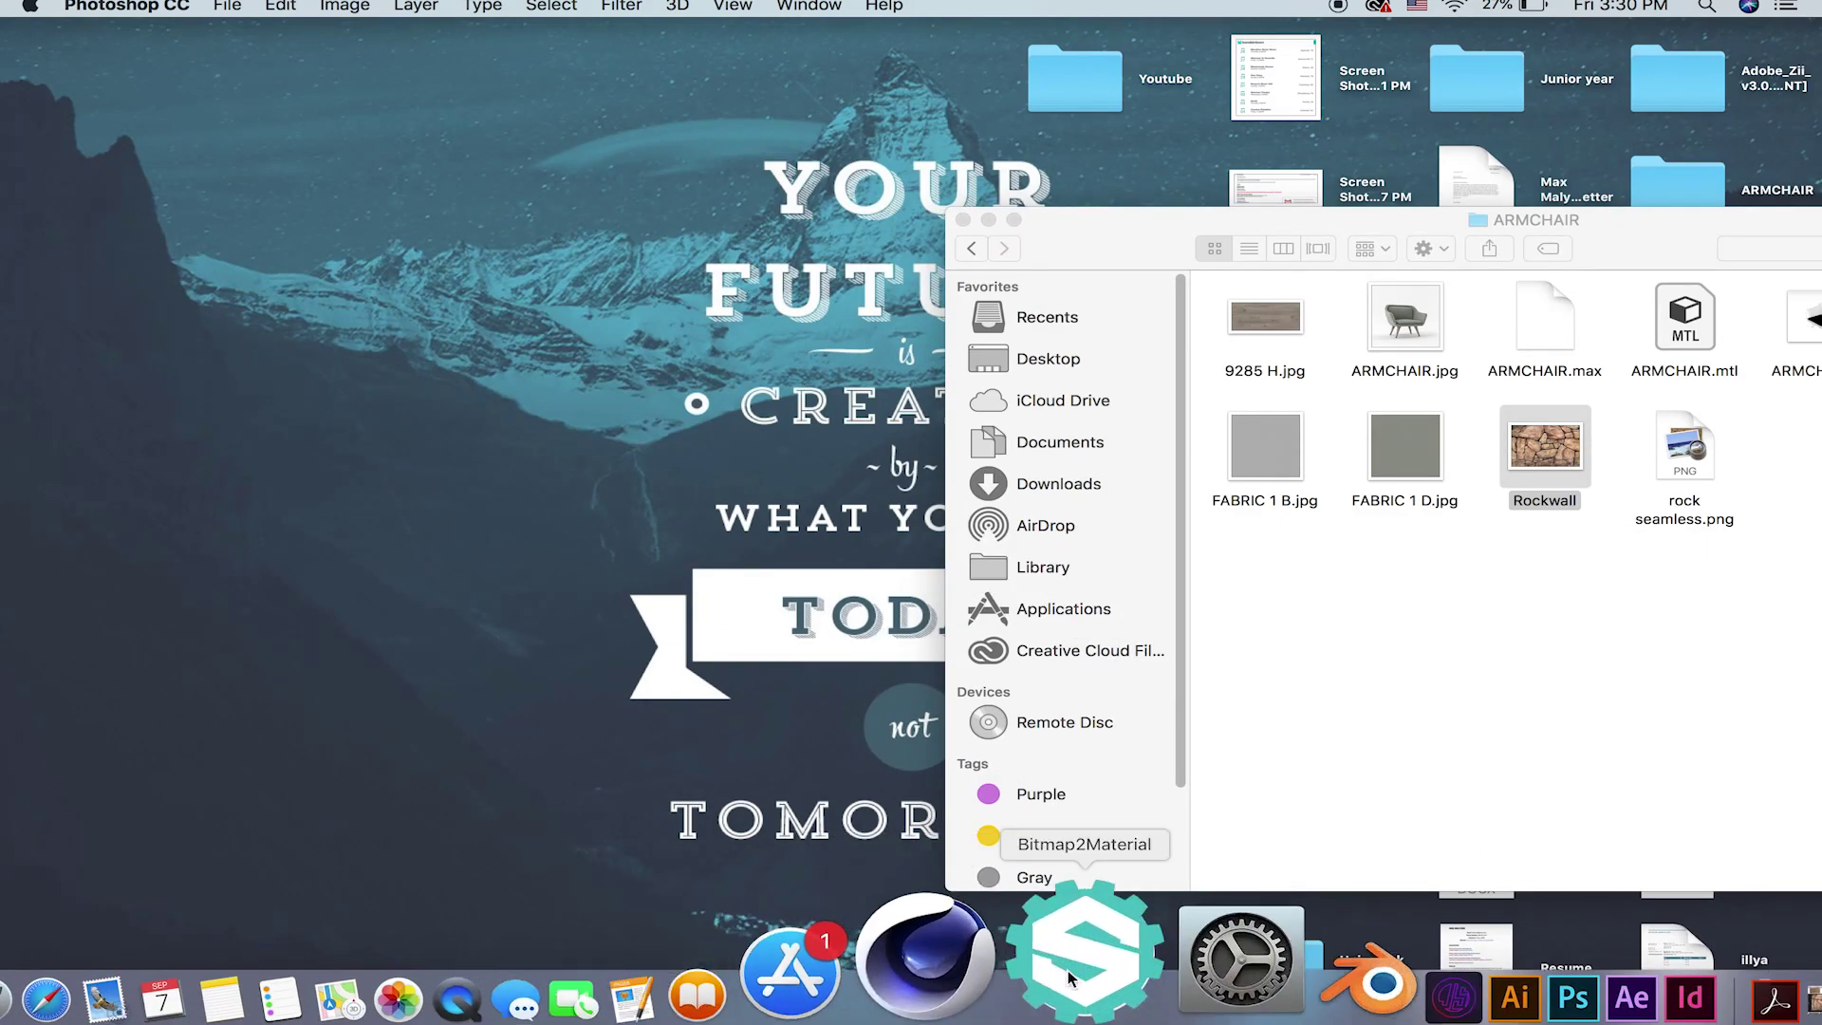
left_click(1000, 958)
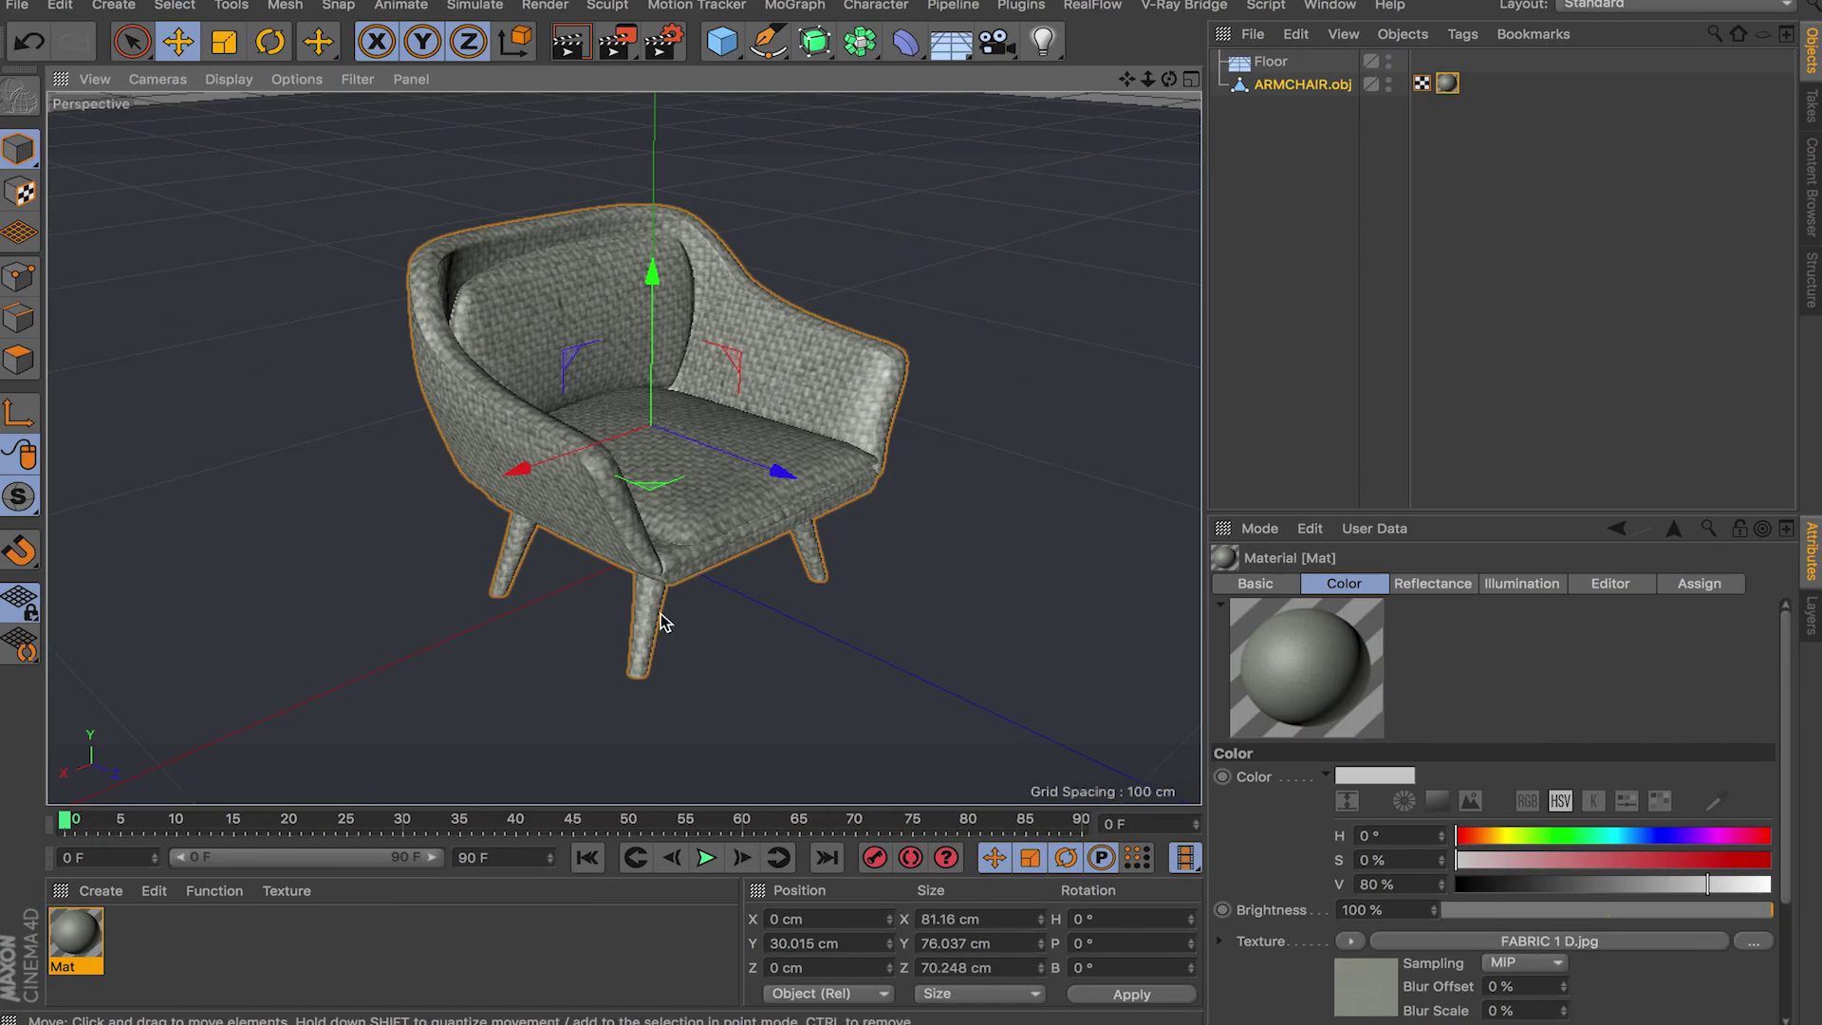
double_click(75, 935)
left_click(735, 397)
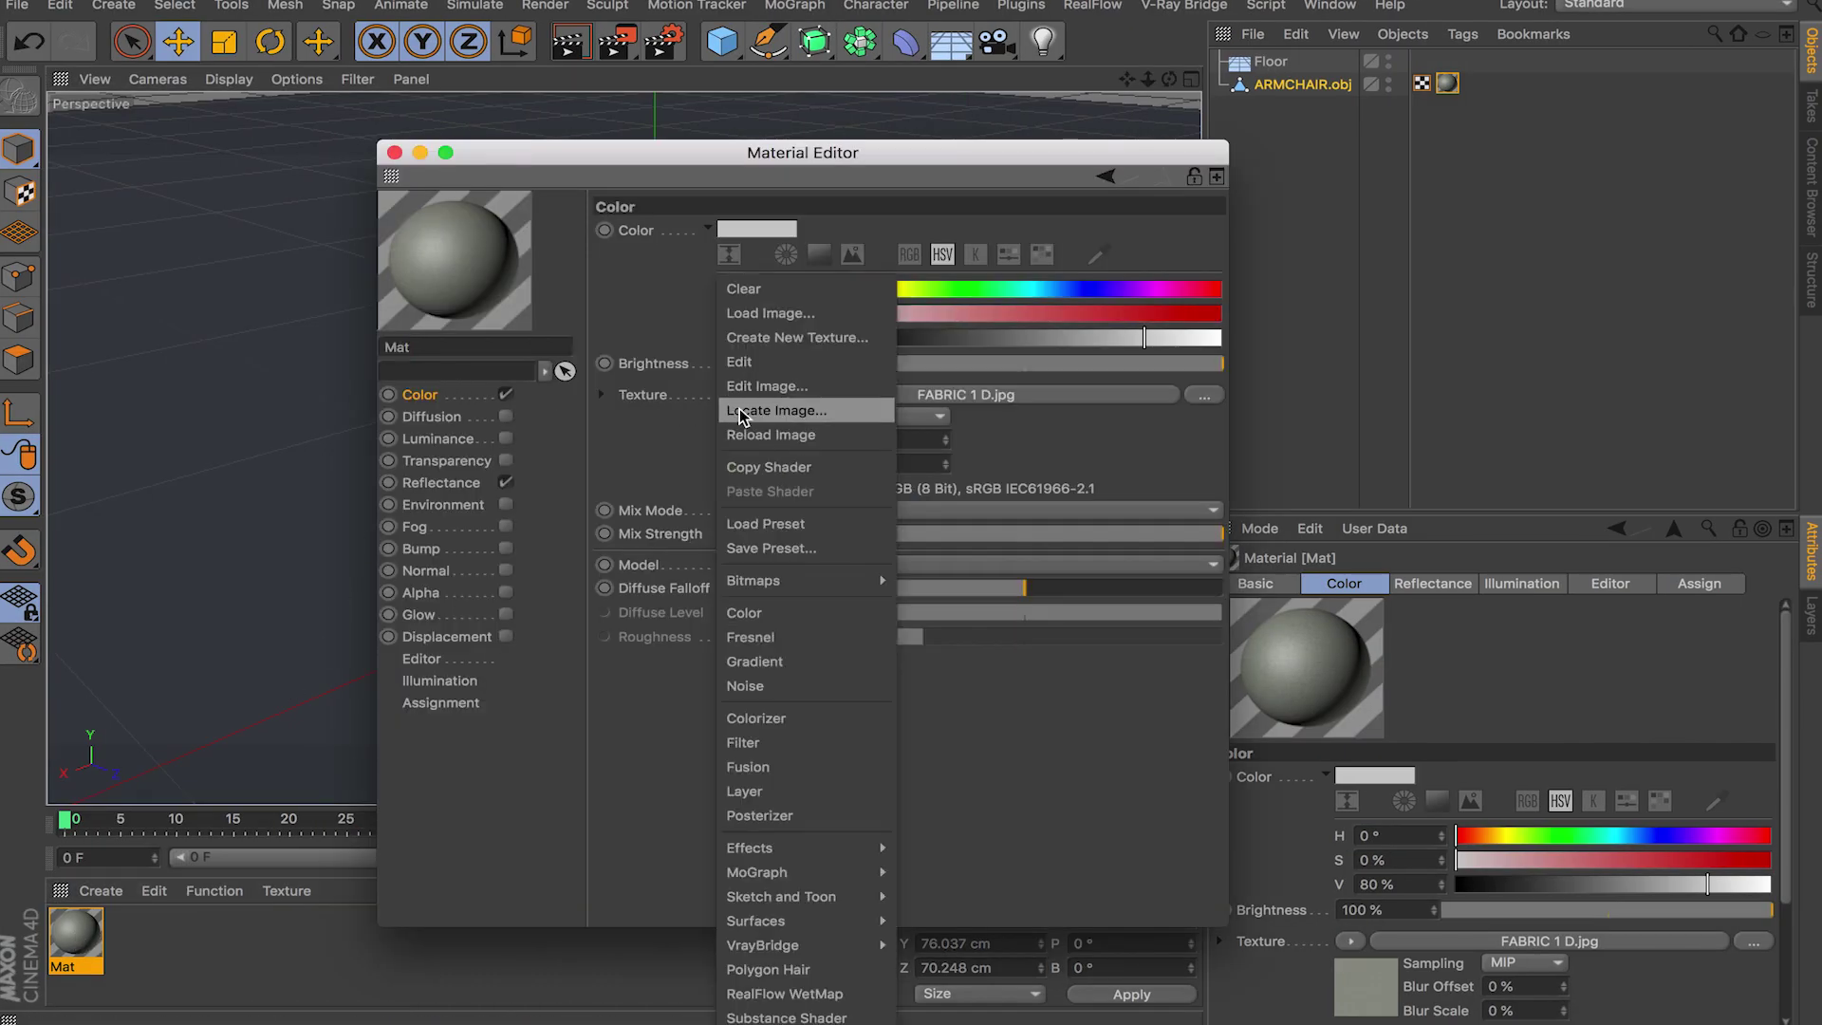
left_click(826, 313)
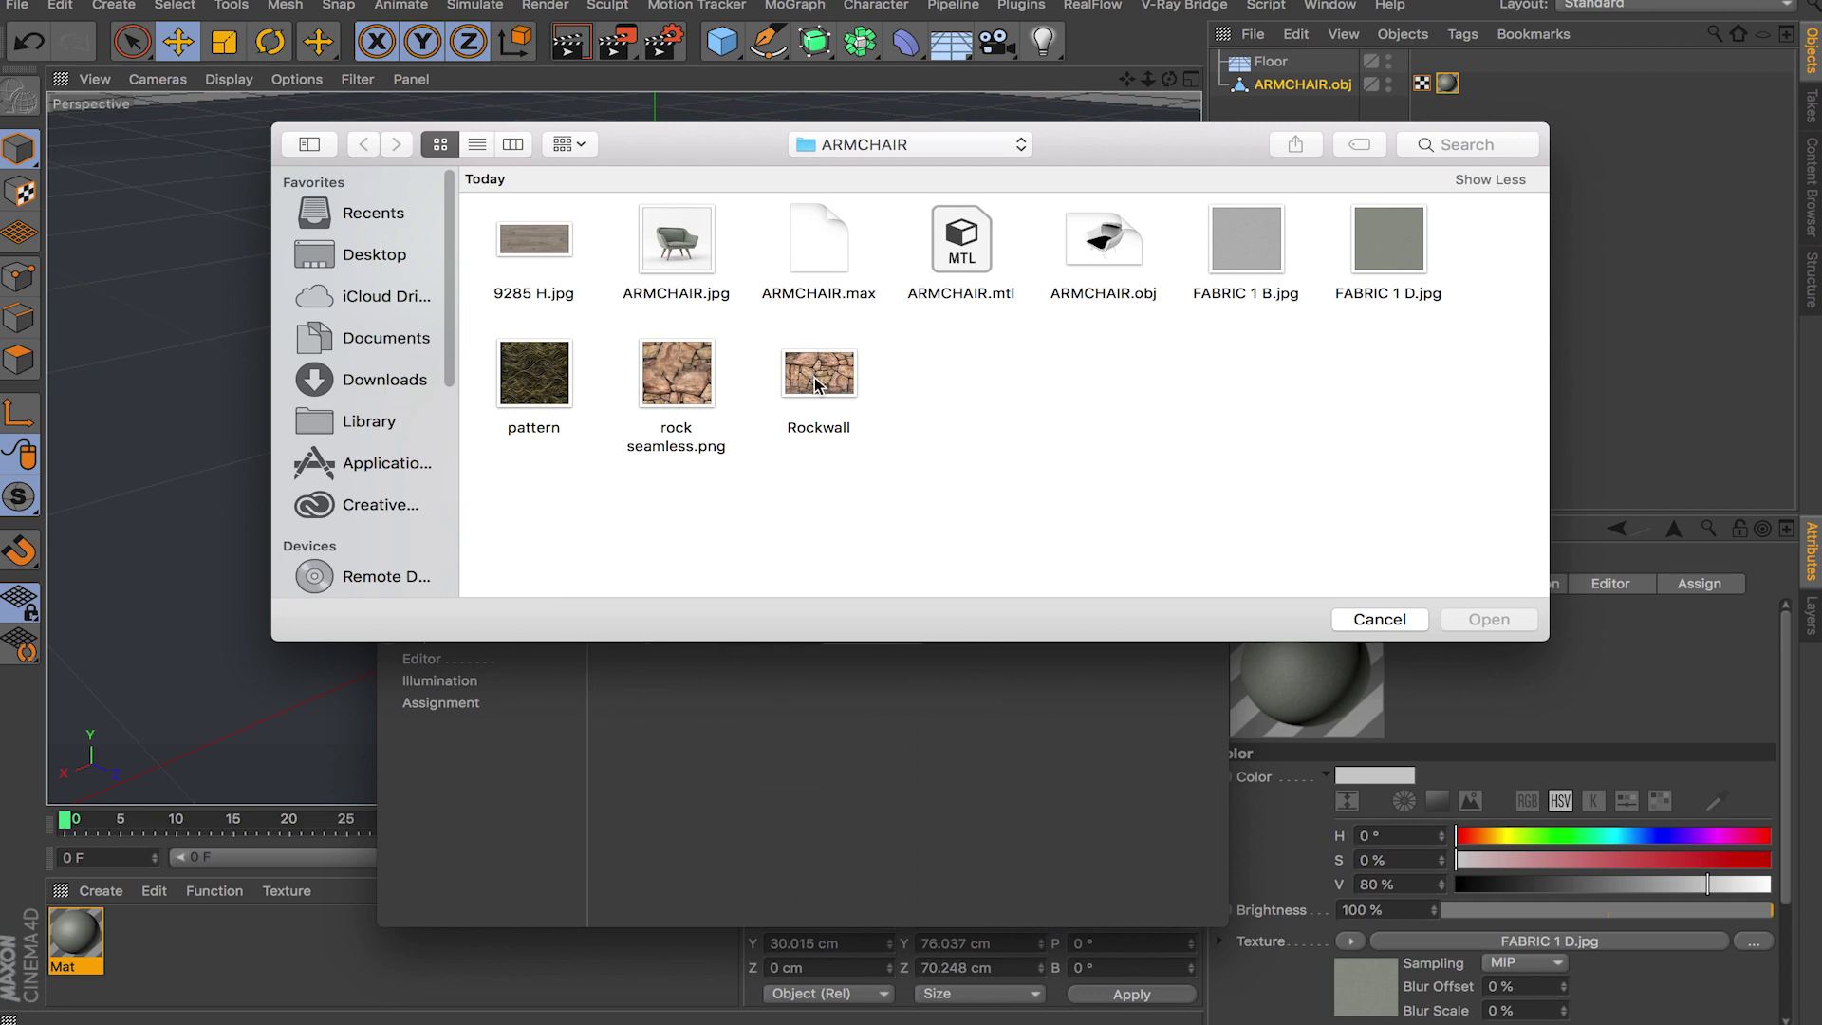
left_click(661, 389)
left_click(1485, 618)
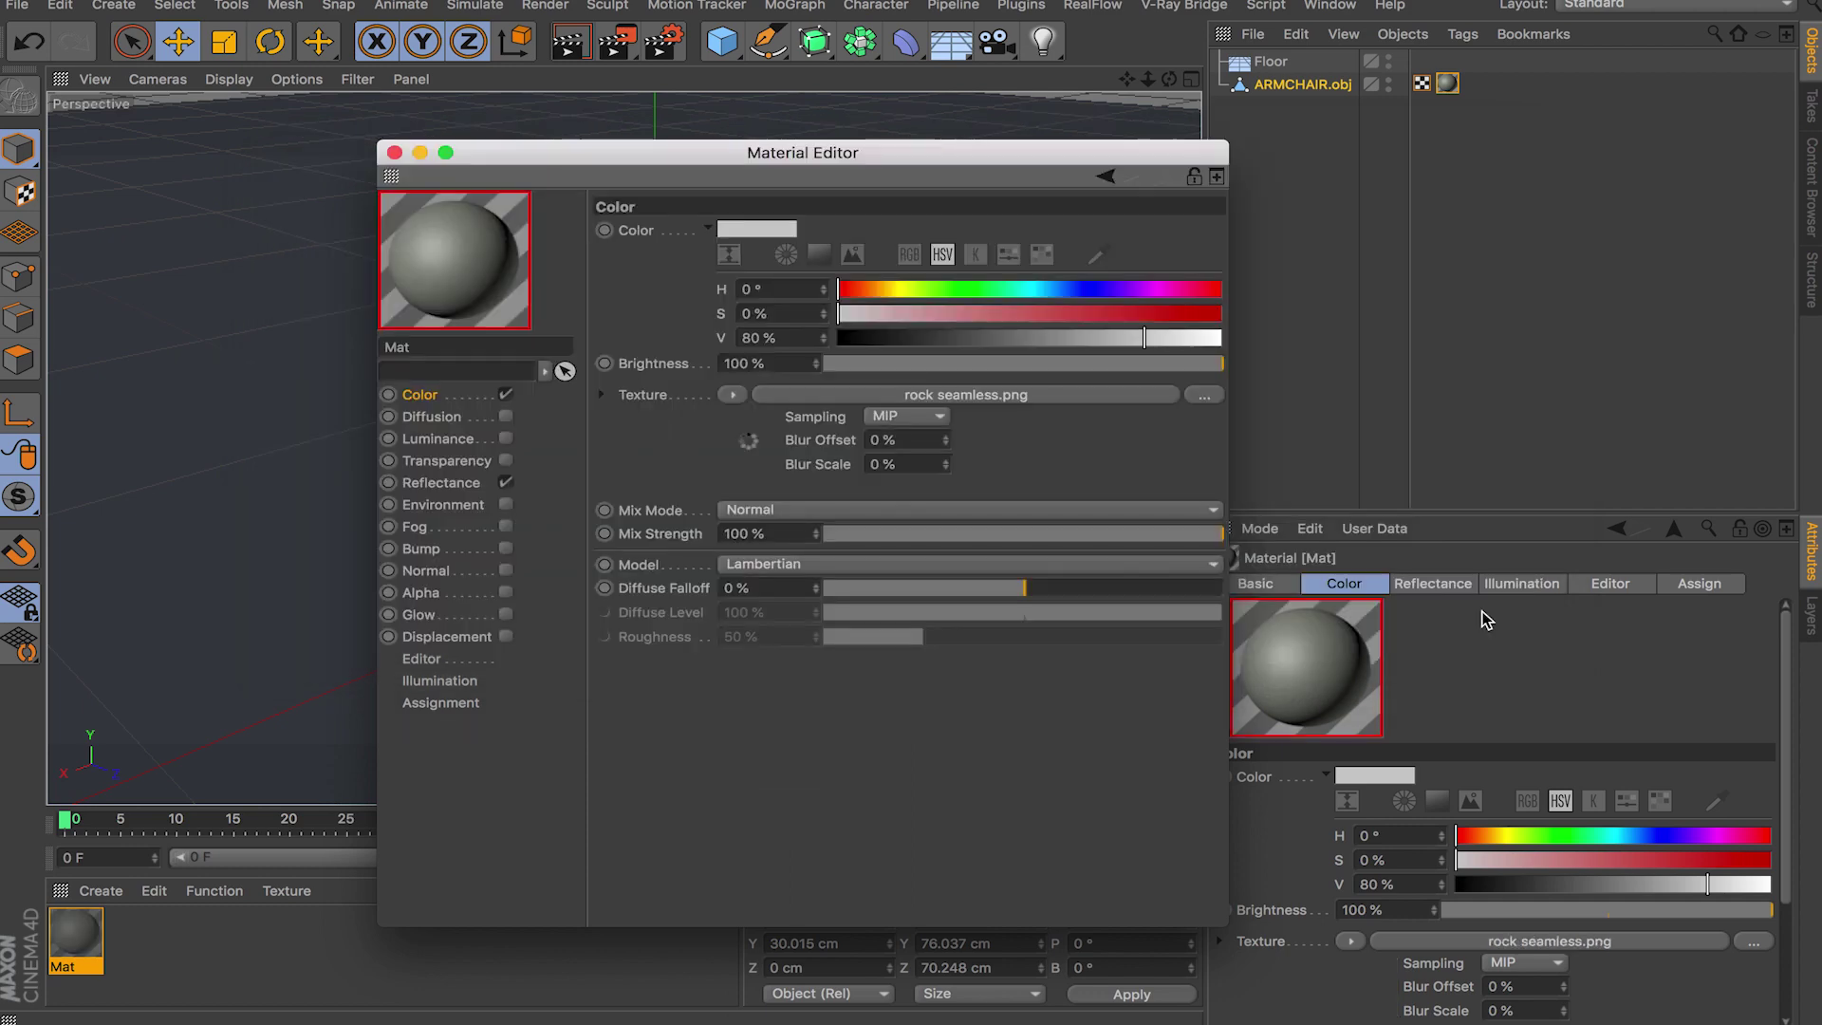
left_click(394, 153)
Step: Set the projection of the armchair's texture tag to Cubic
left_click_drag(570, 484, 10, 510, "alt")
mouse_move(623, 448)
left_mouse_down("alt")
mouse_move(622, 463)
mouse_move(612, 444)
mouse_move(638, 448)
left_mouse_up("alt")
left_click(1448, 83)
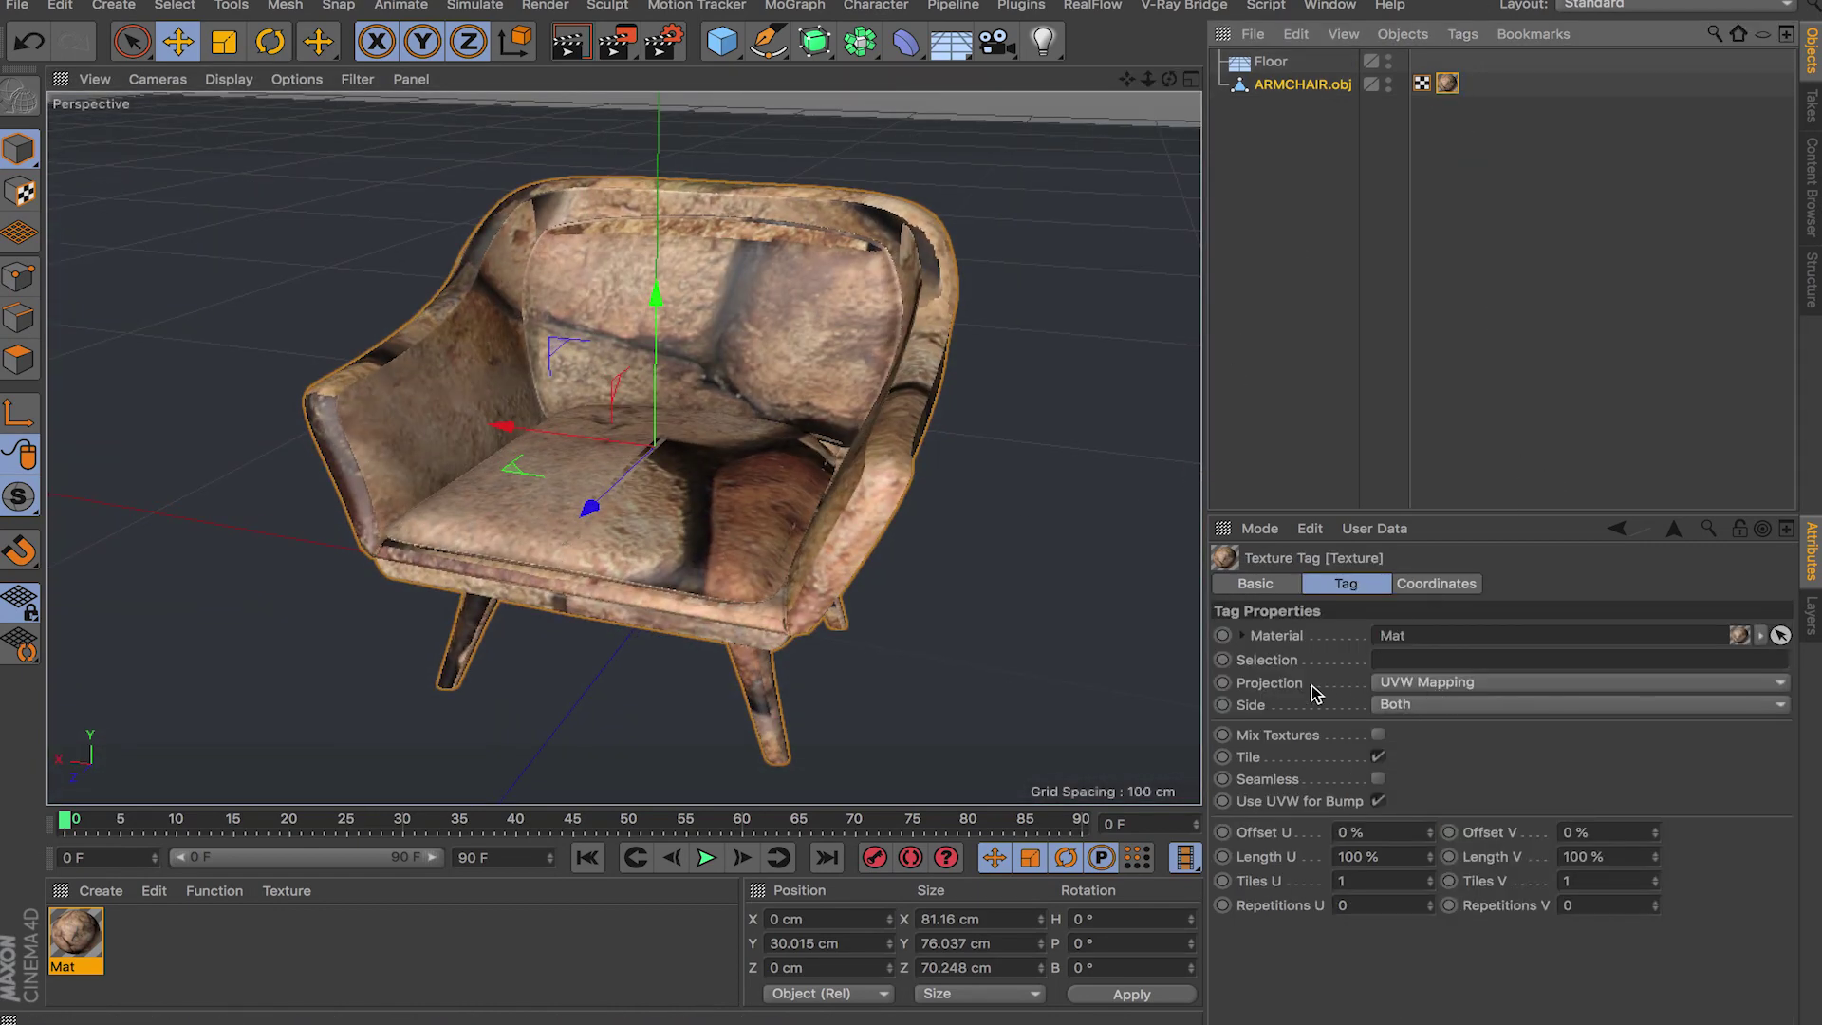
left_click(1415, 683)
left_click(1472, 781)
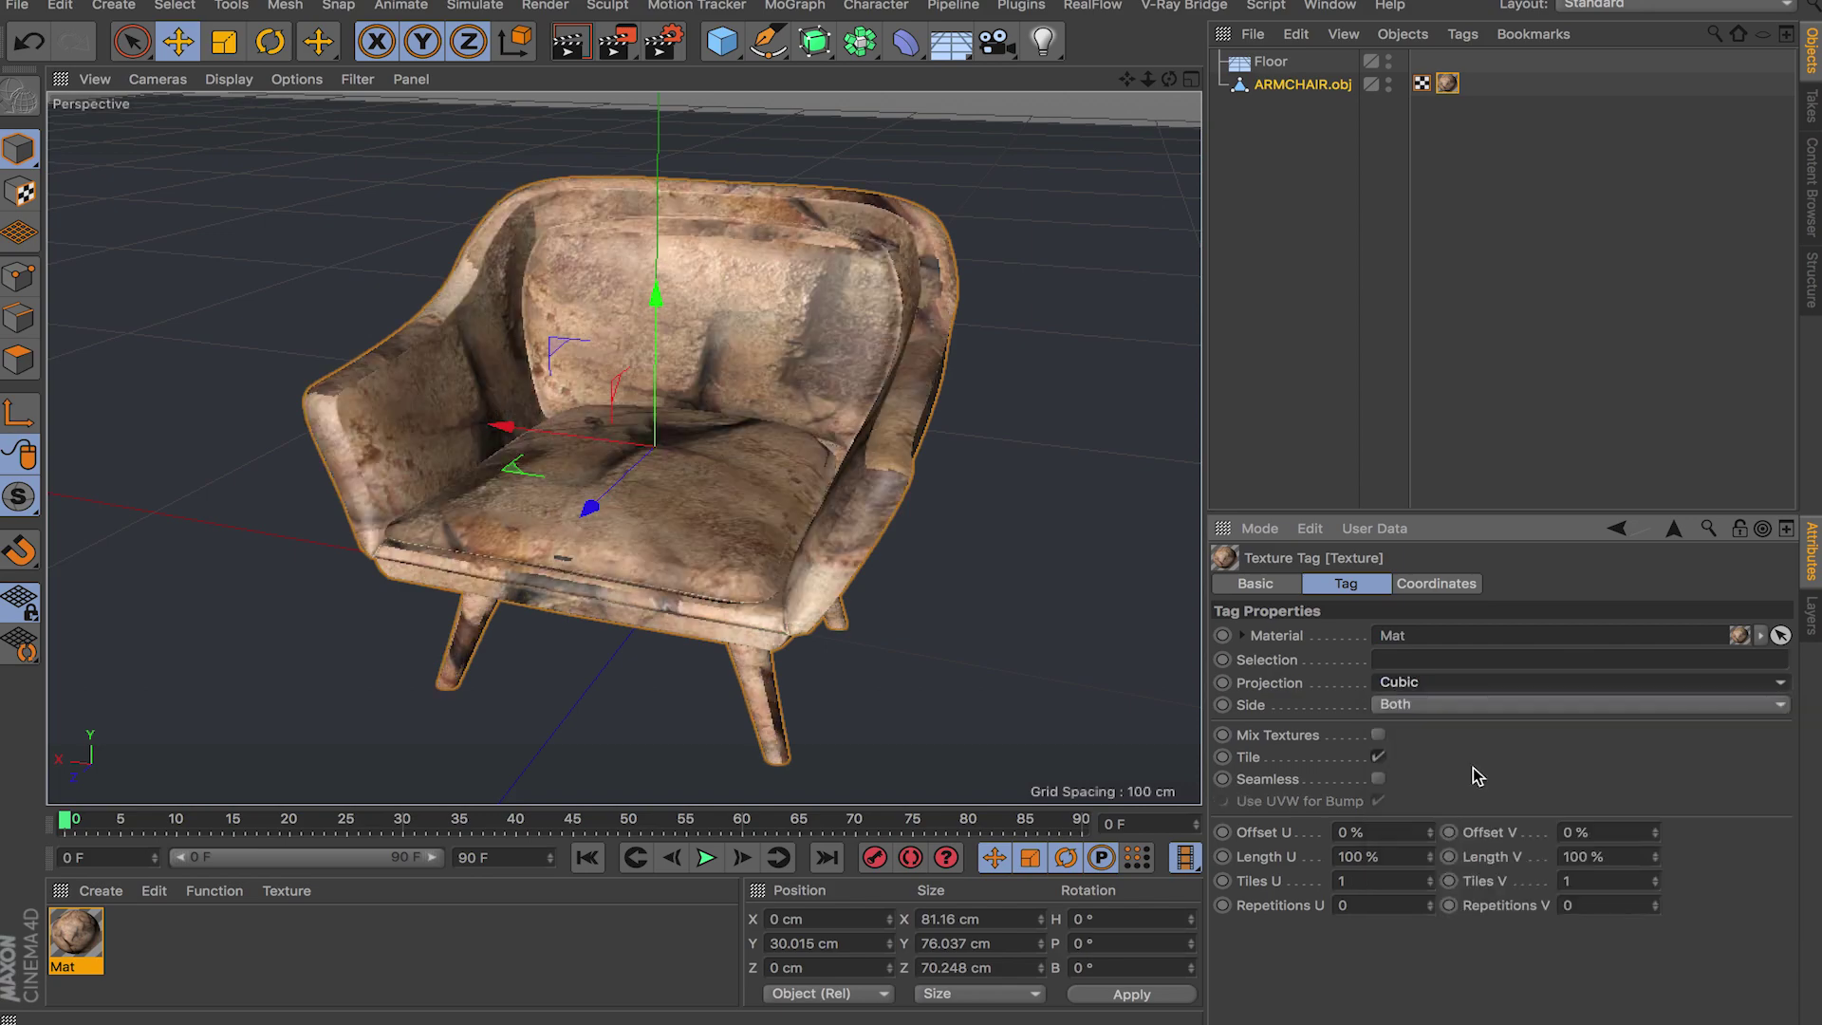
Step: Inspect the rock texture on the armchair from several angles, and switch back to the Rockwall document in Photoshop
left_click_drag(729, 550, 289, 471, "alt")
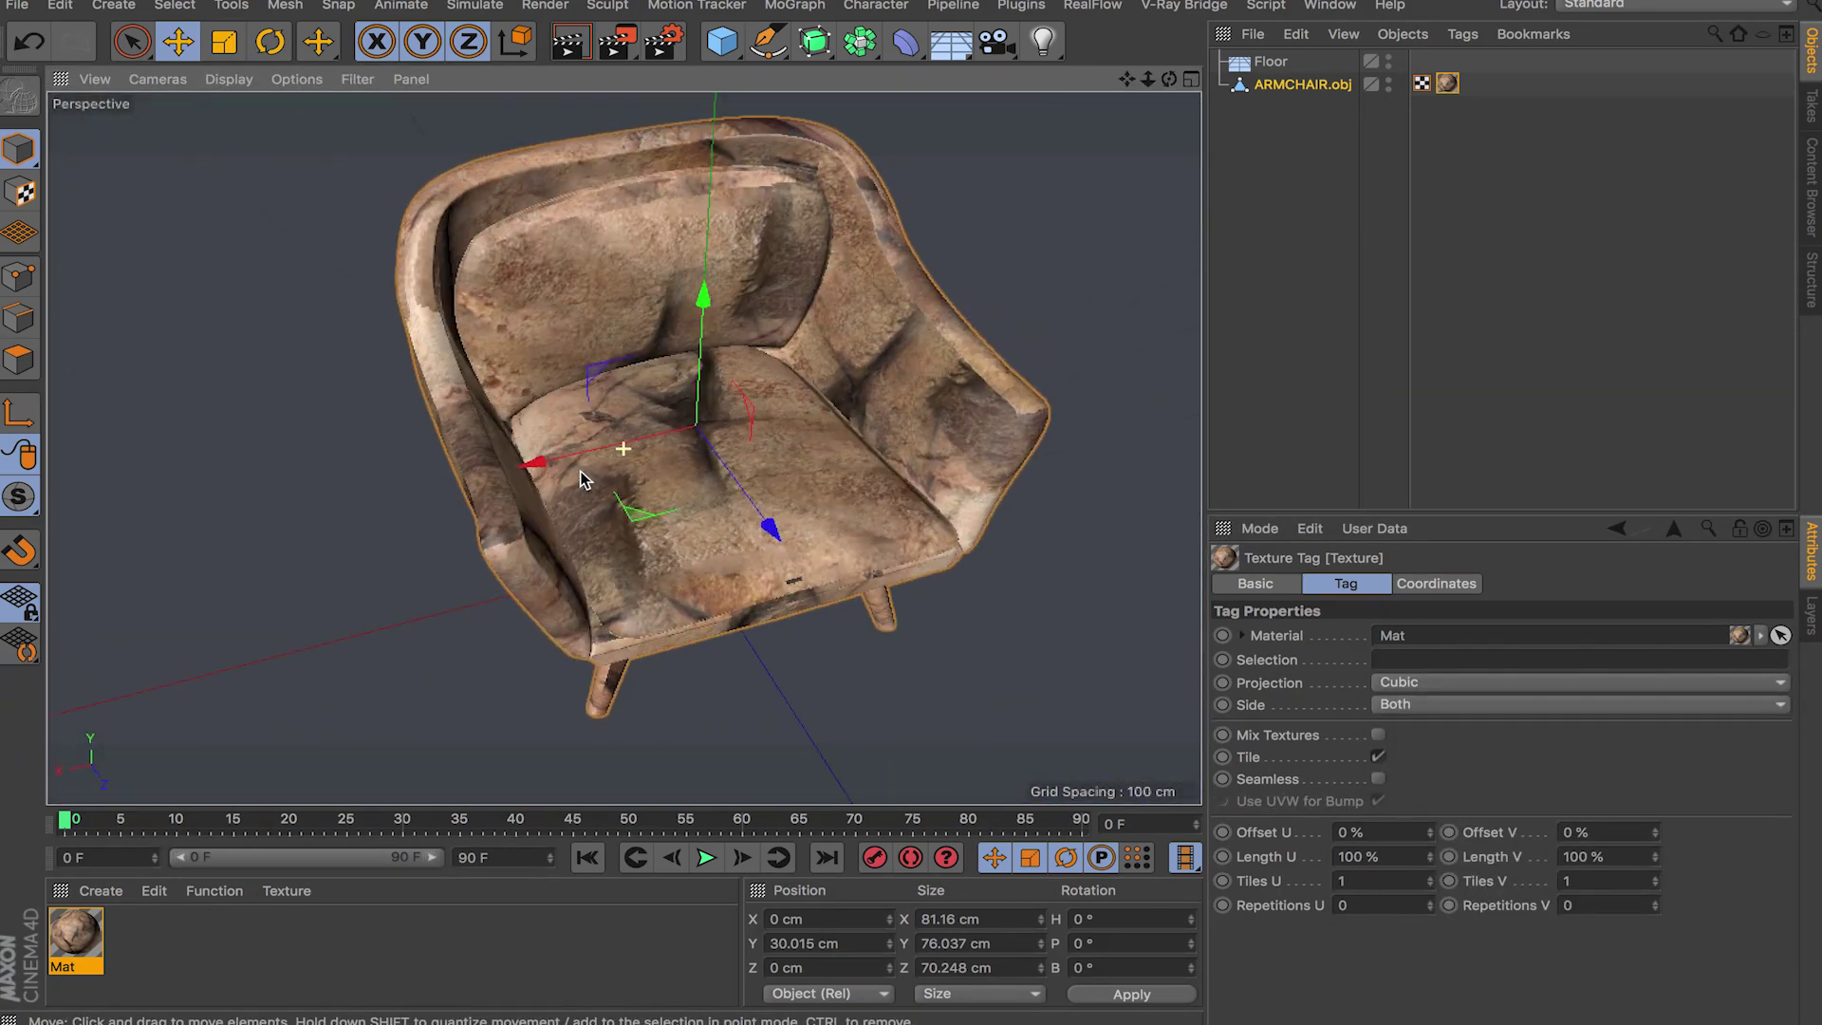
left_click_drag(833, 543, 1091, 613, "alt")
left_click_drag(516, 512, 909, 527, "alt")
scroll(739, 477, "down", 5)
mouse_move(1082, 1020)
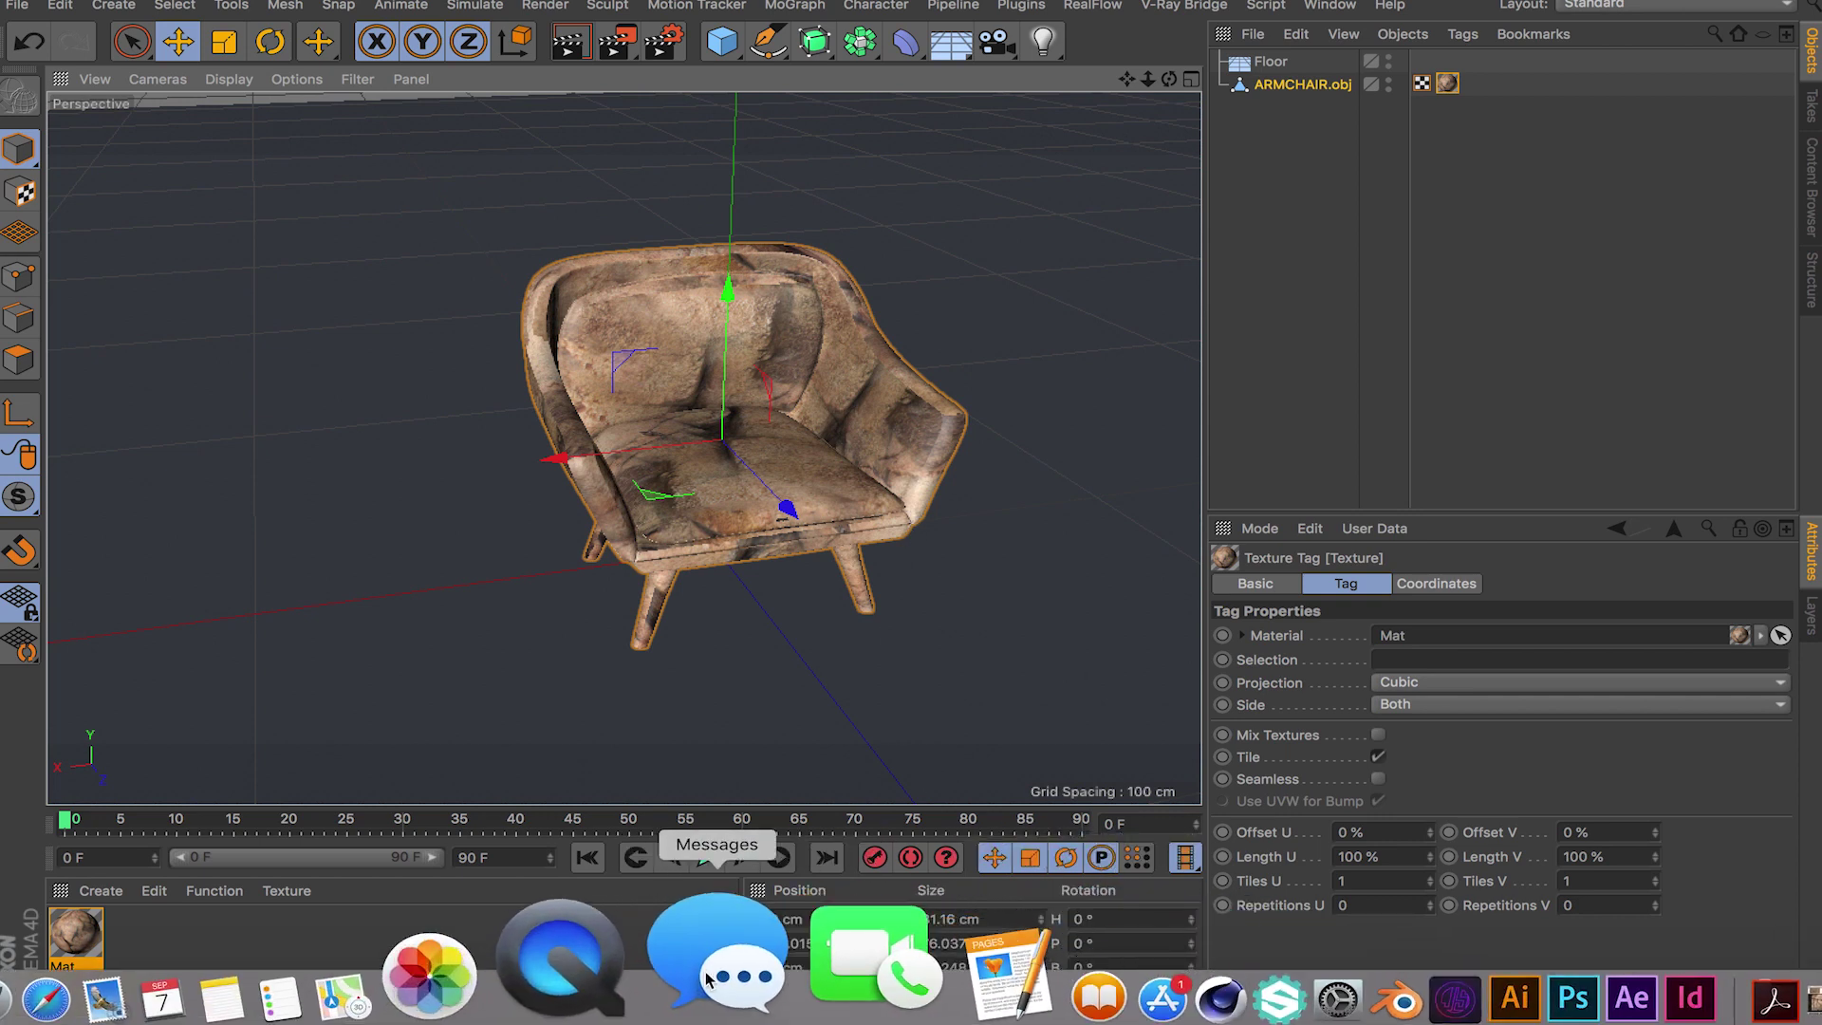
left_click(1376, 949)
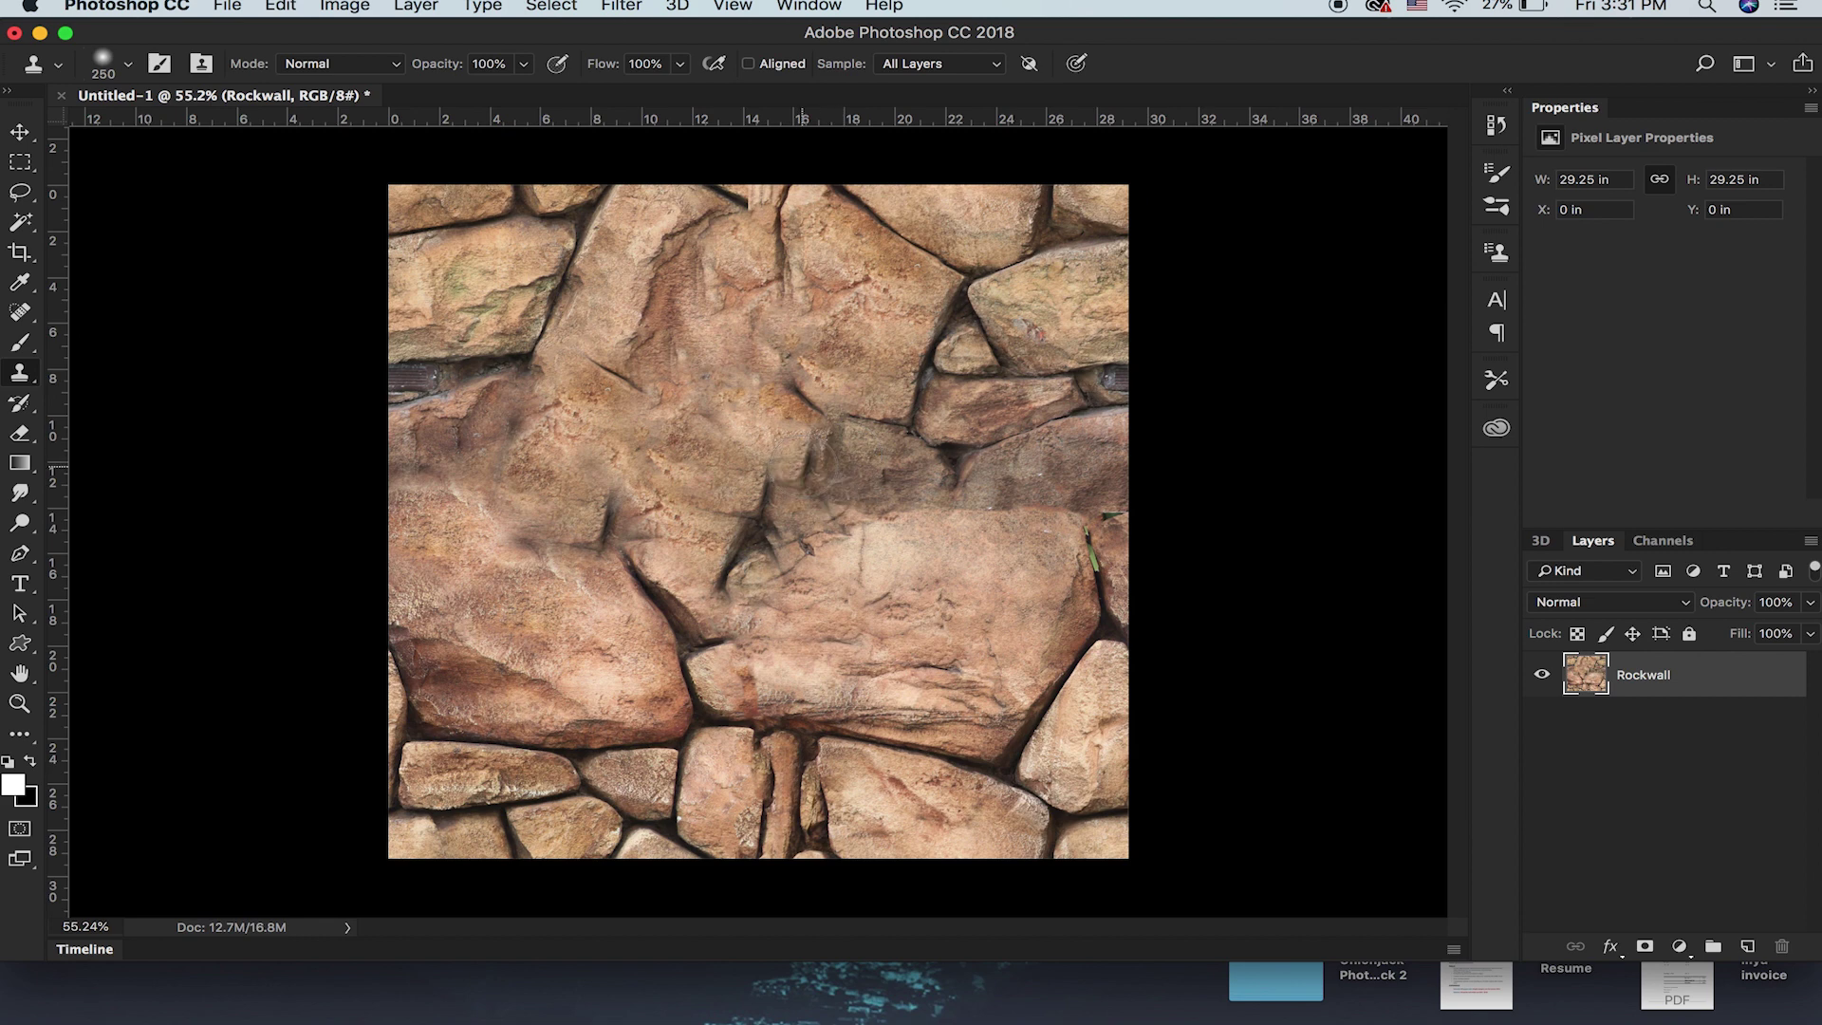
Step: Clone two dark cracks into the middle of the rock texture, and close the Photoshop document and the ARMCHAIR folder window
left_click(688, 461)
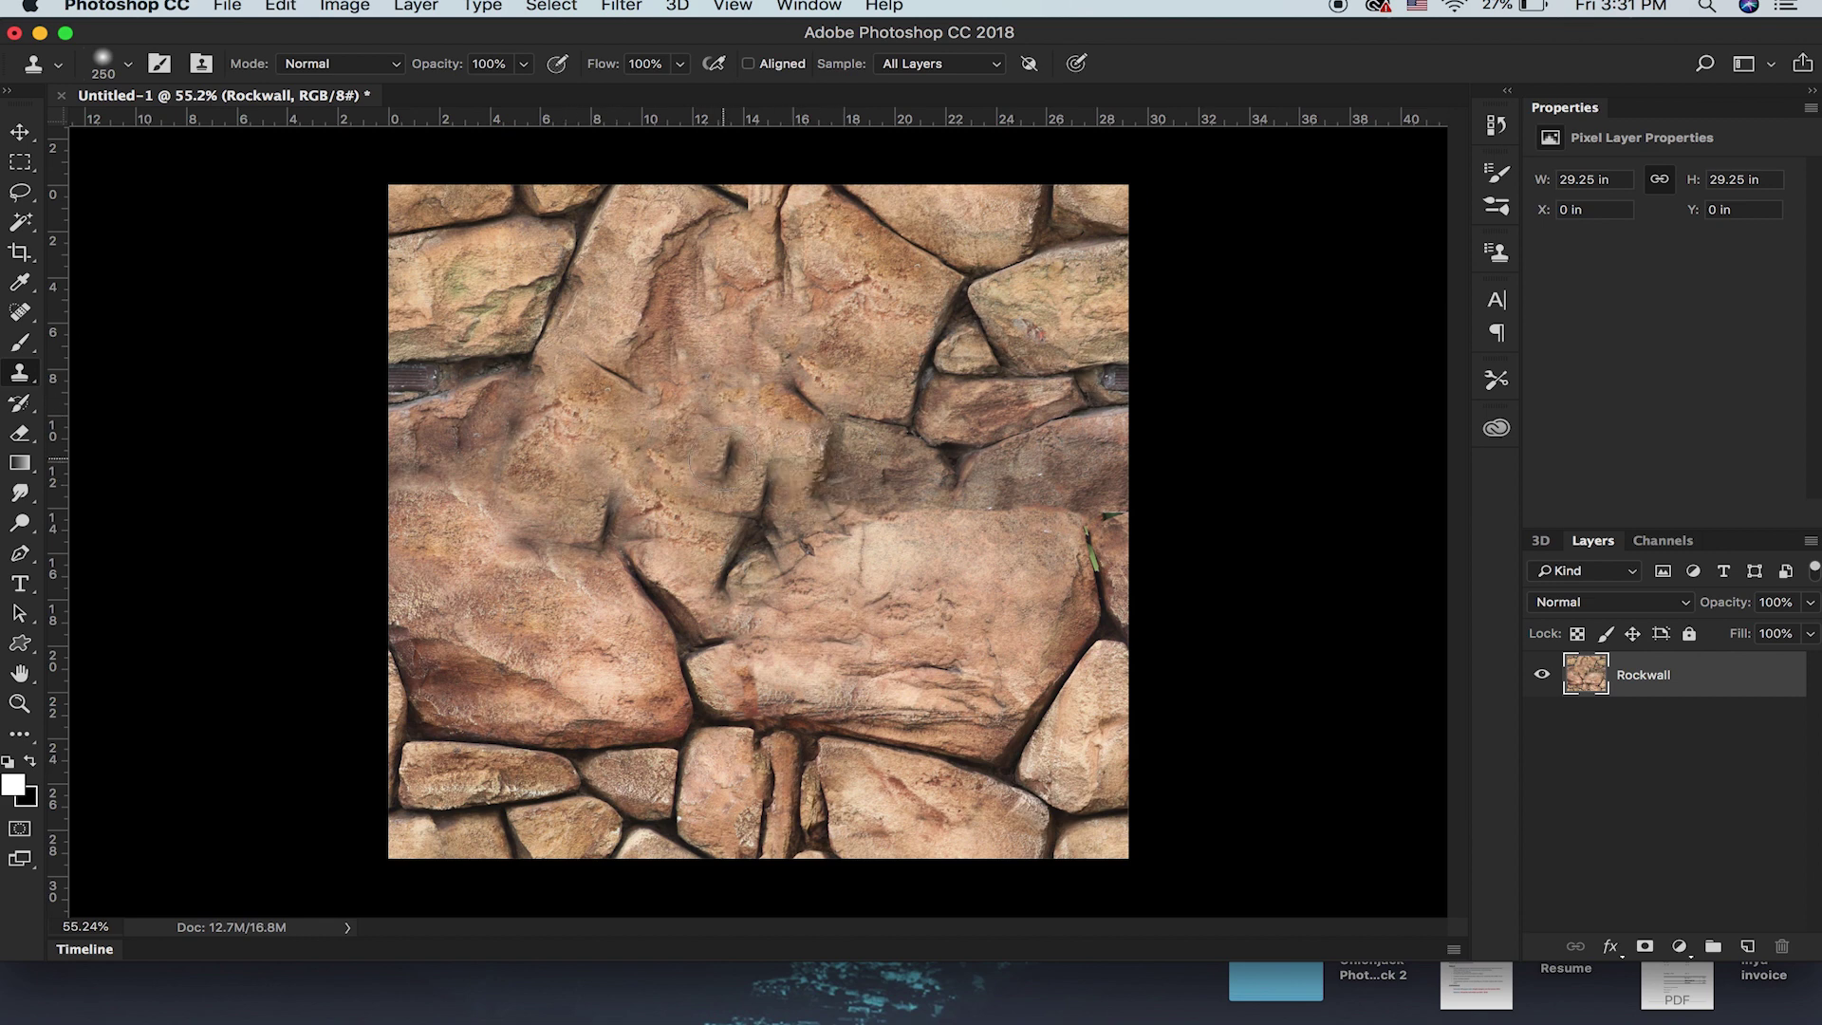
left_click(861, 426)
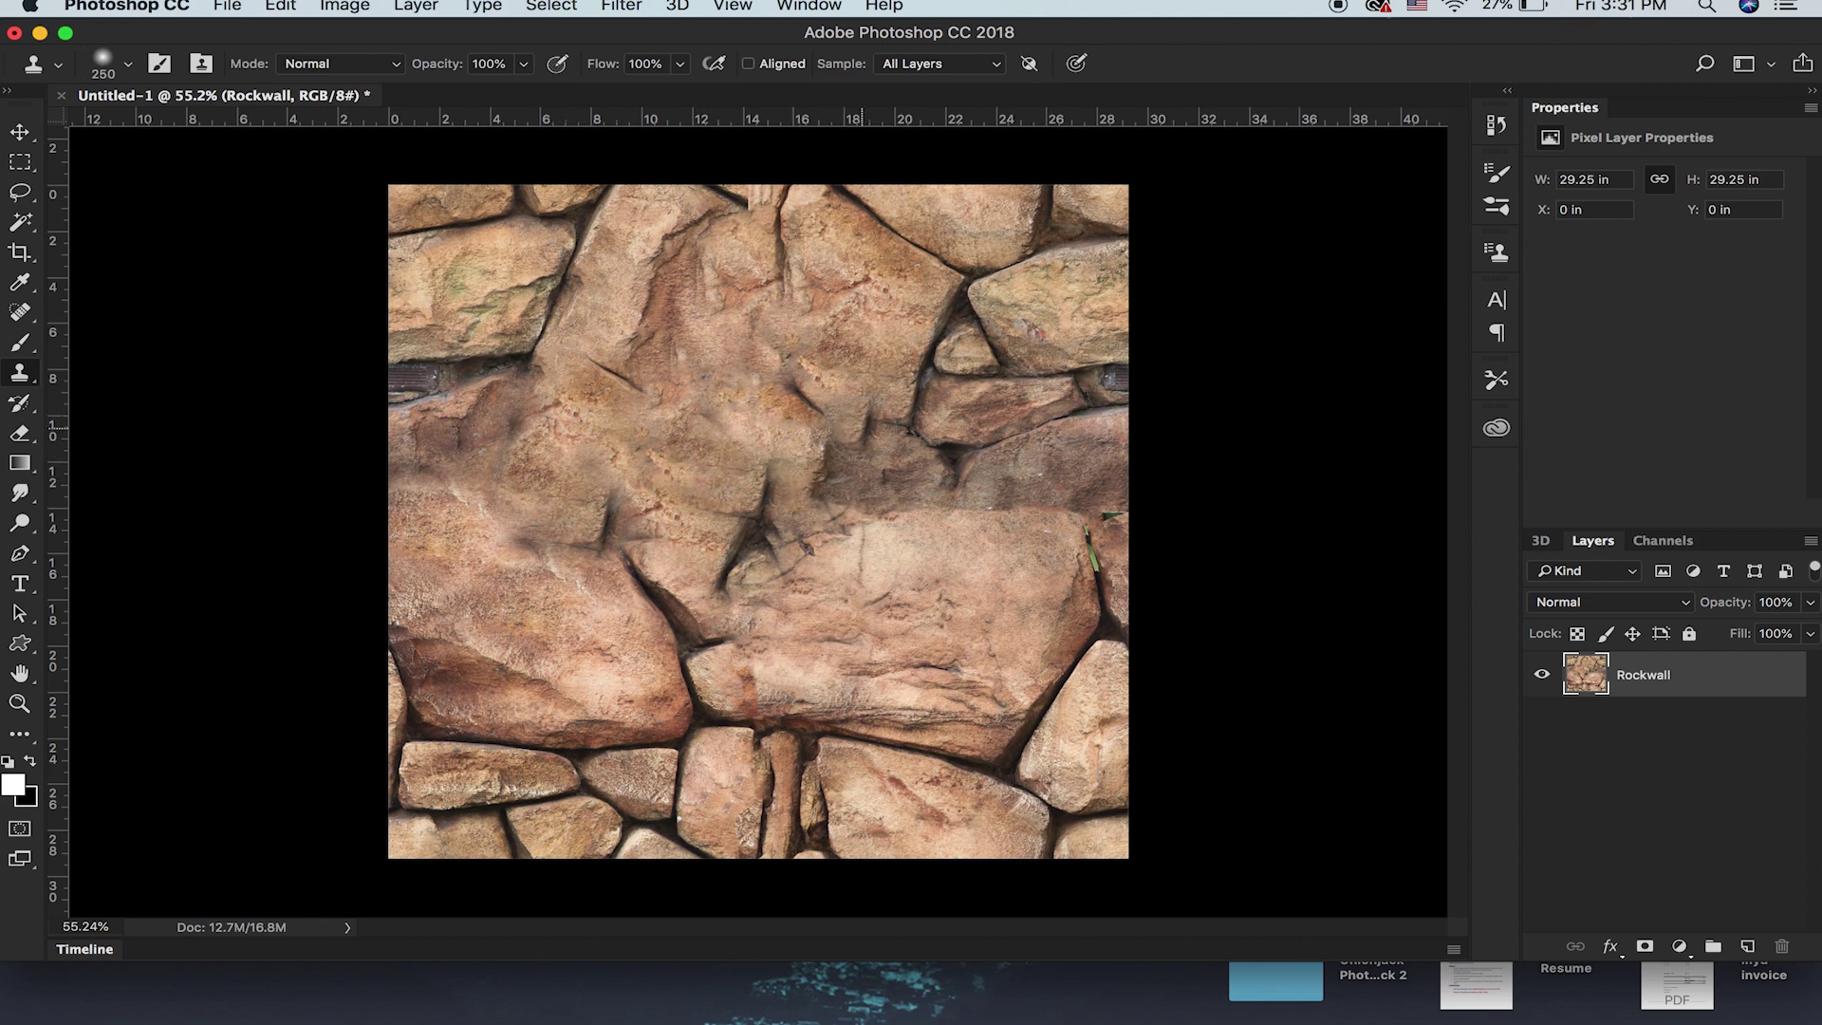
left_click(15, 33)
left_click(826, 371)
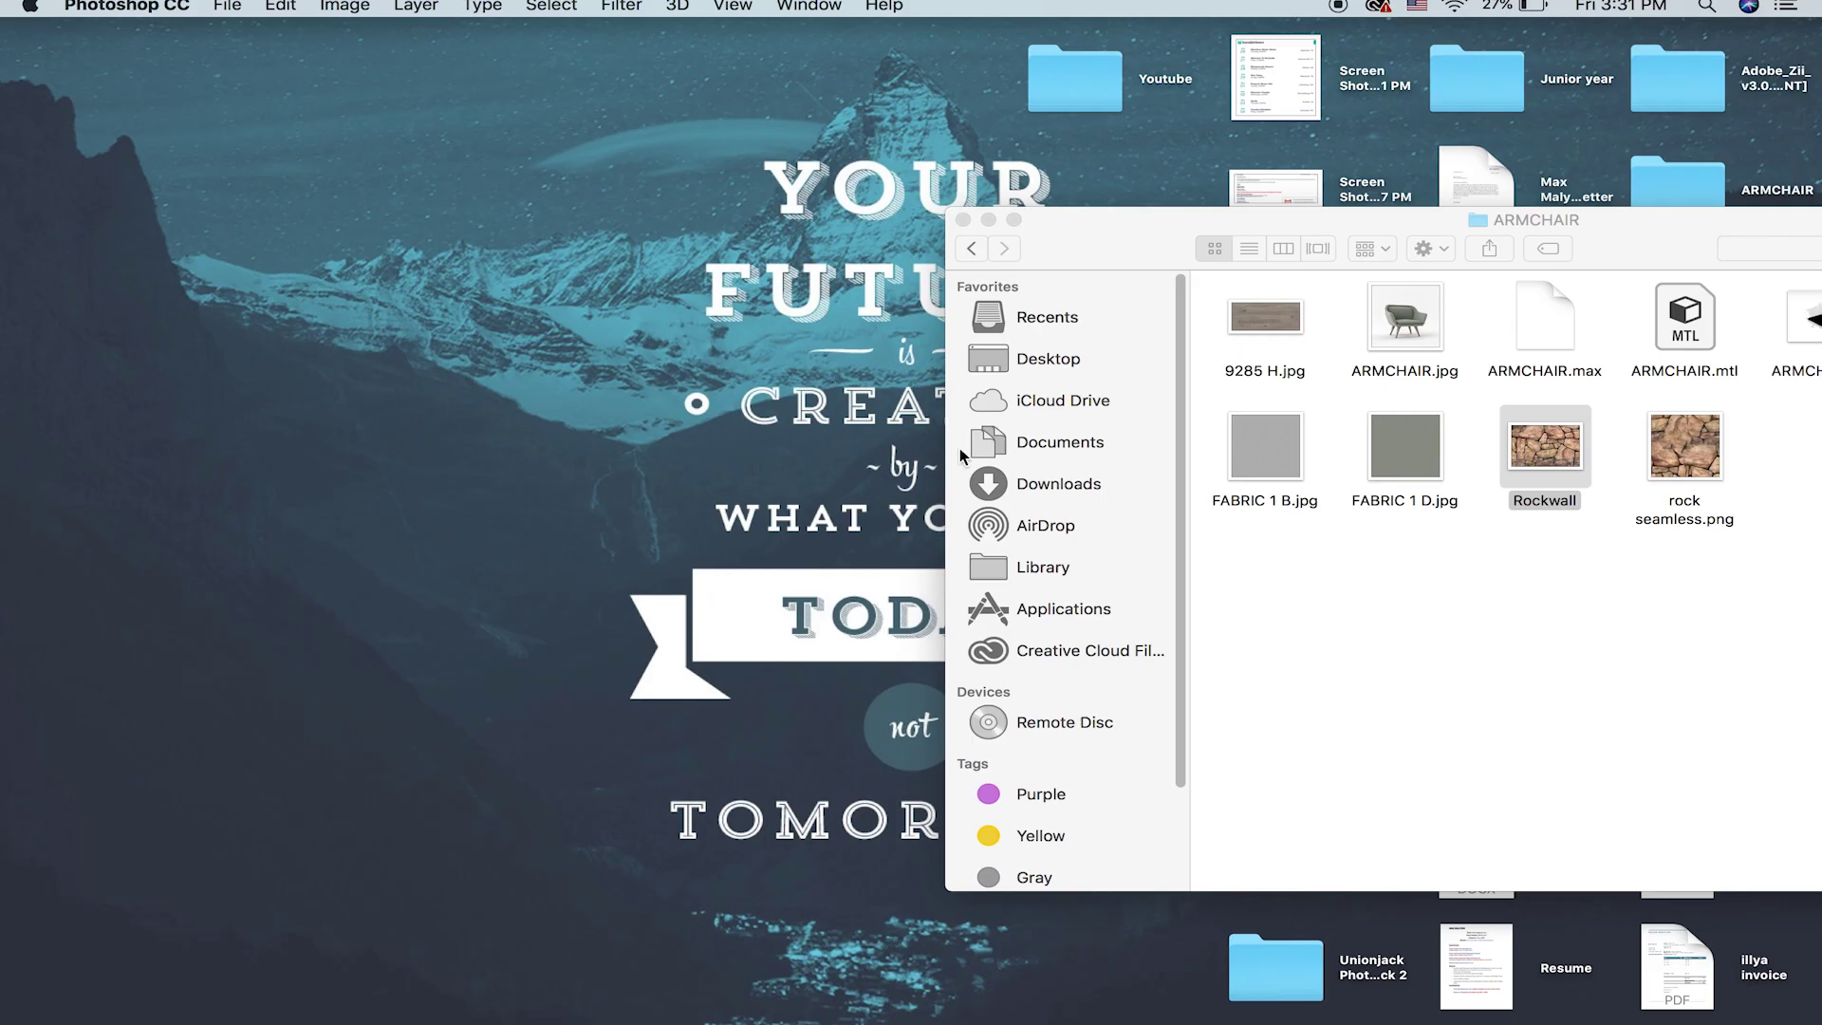
left_click(964, 220)
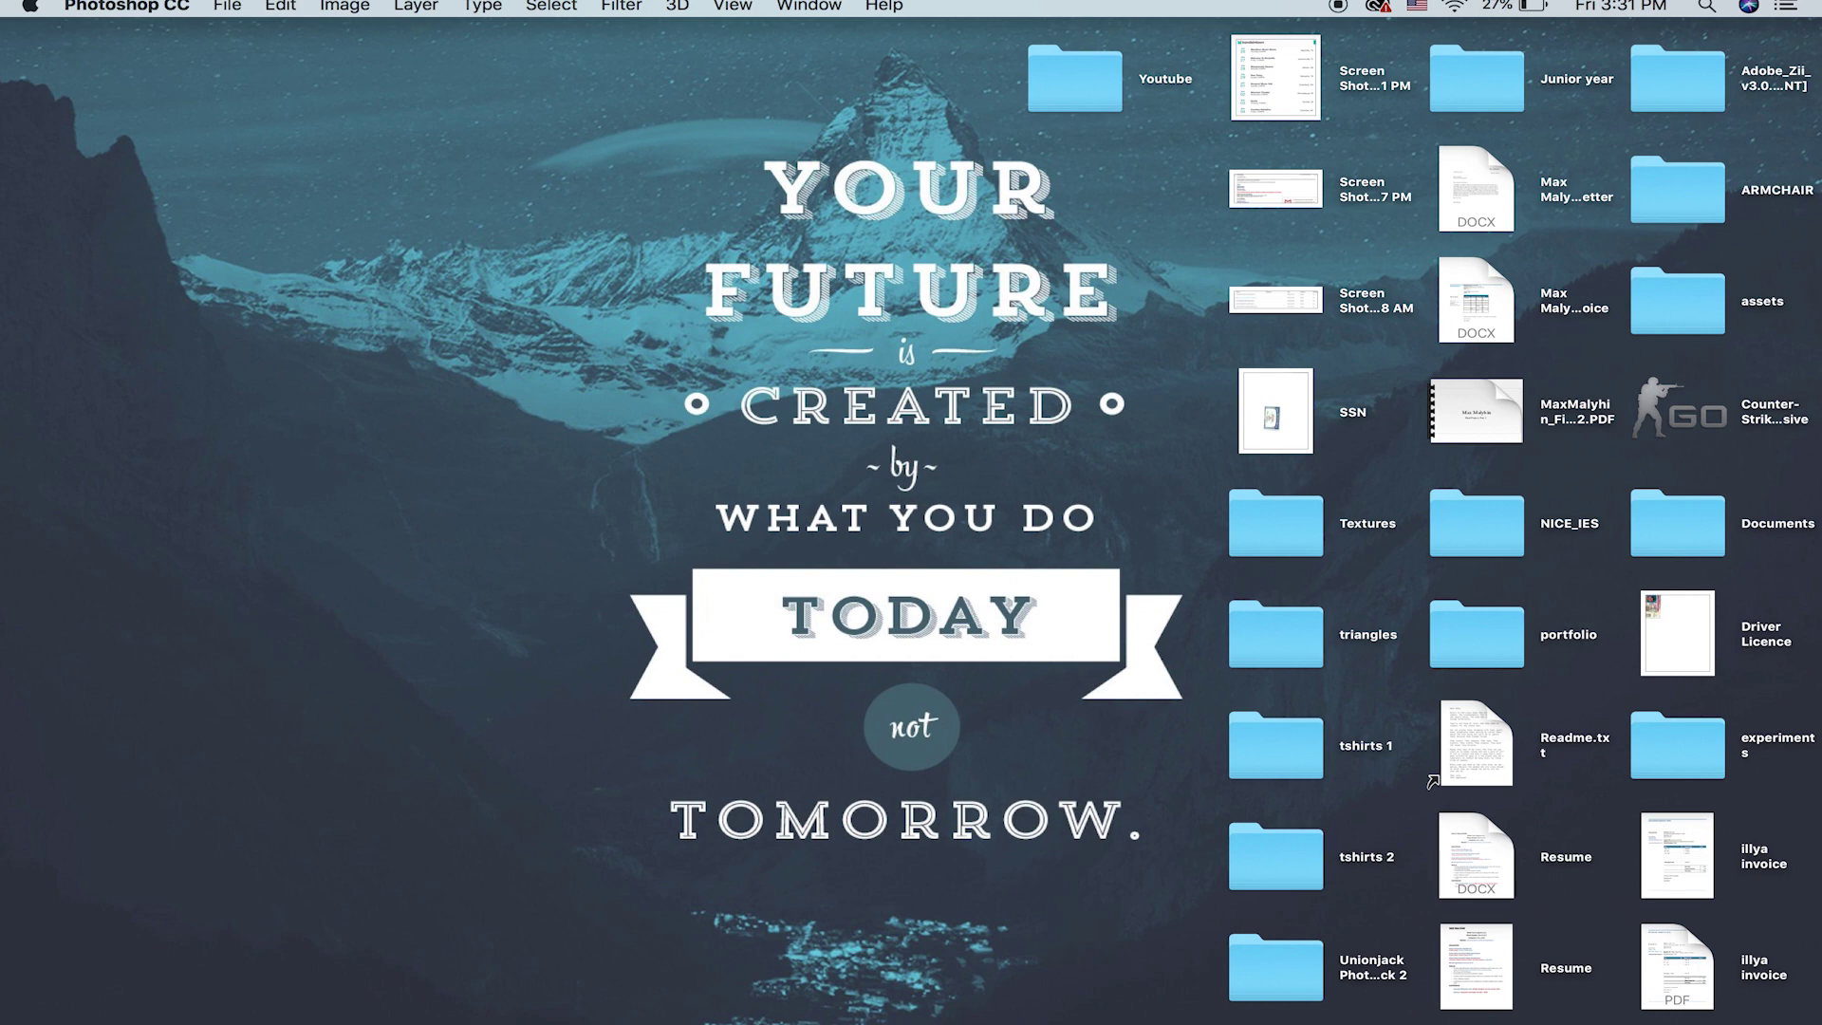
Step: Switch to Bitmap2Material and set the output size to 2048 × 2048
mouse_move(992, 1020)
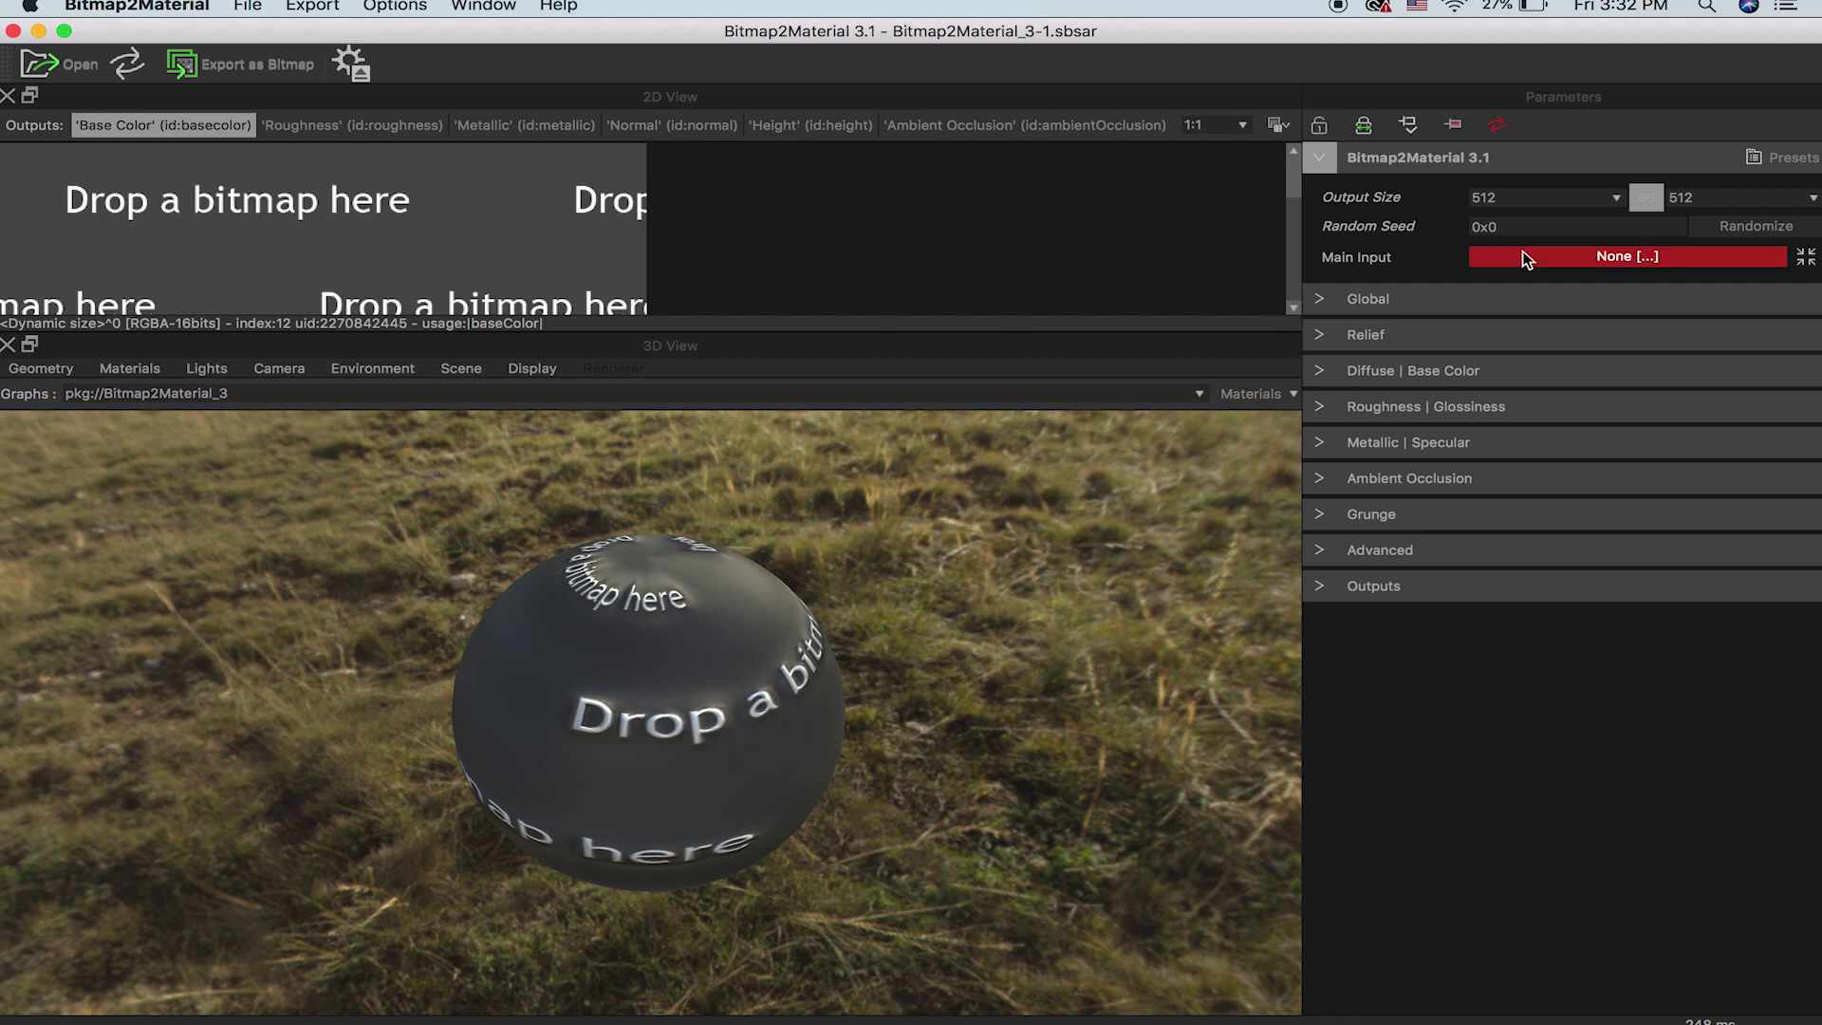
left_click(1536, 196)
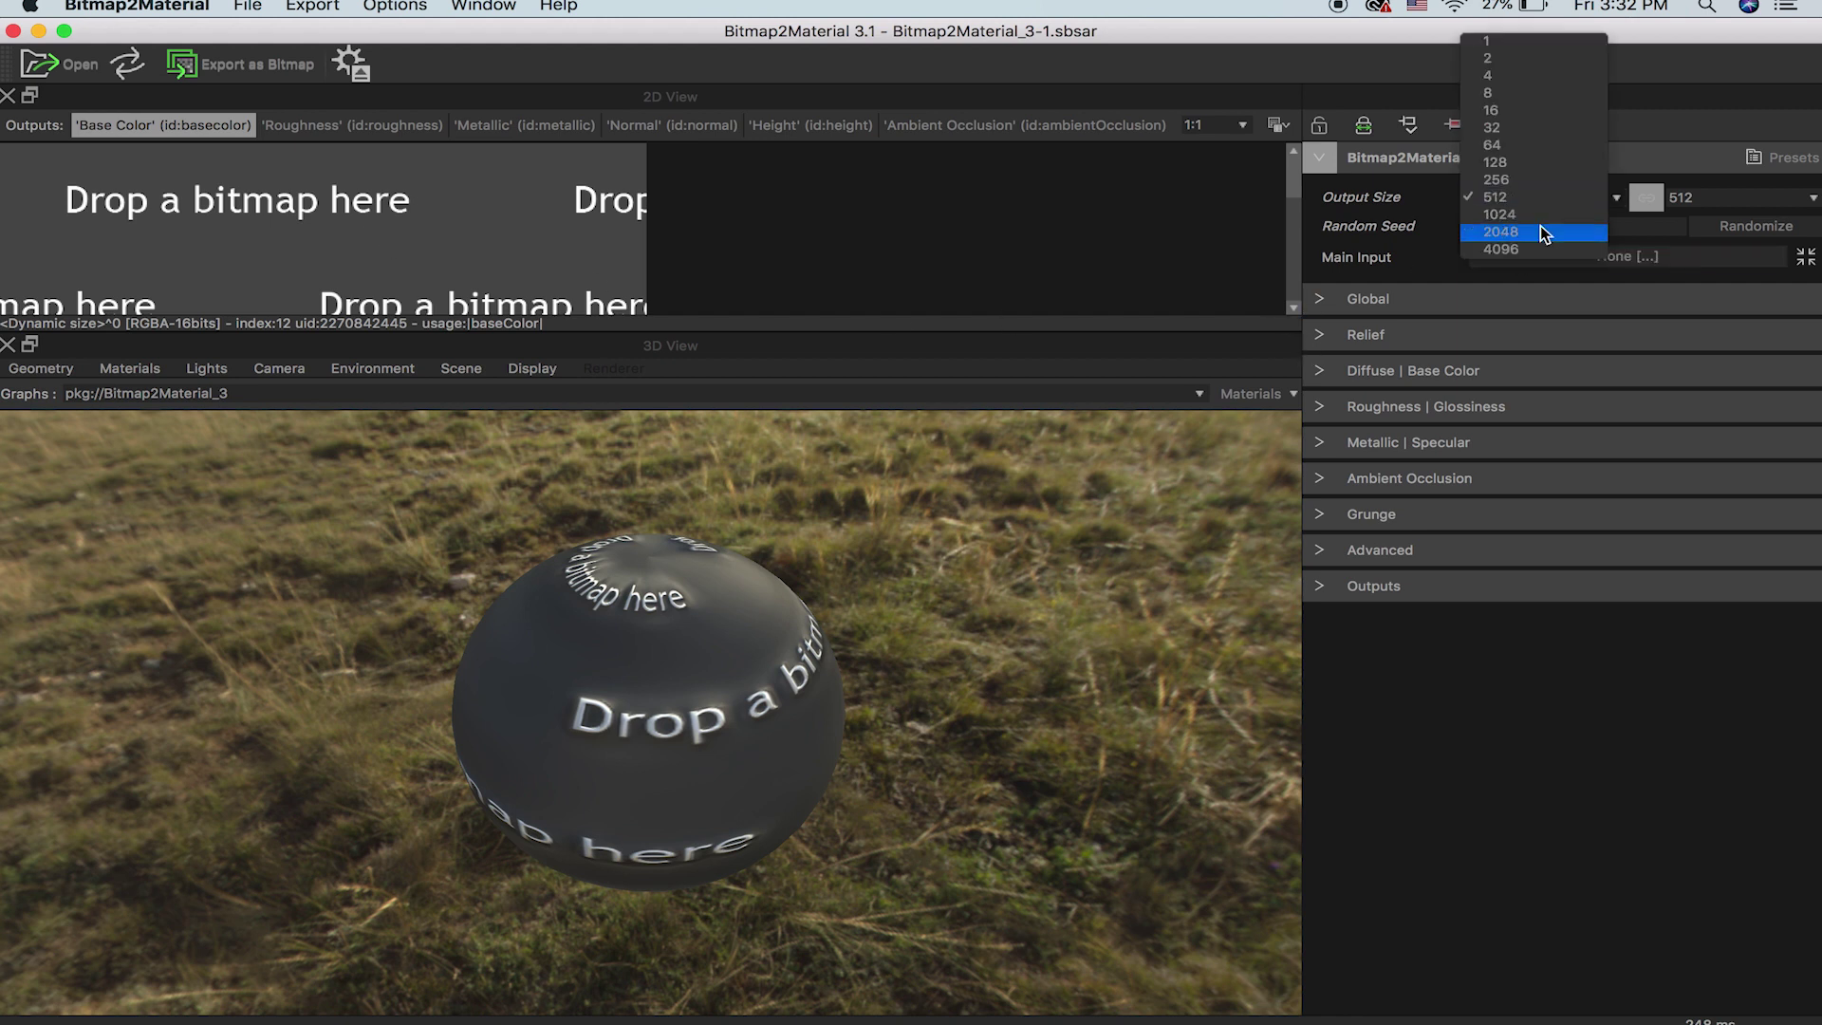
left_click(1540, 231)
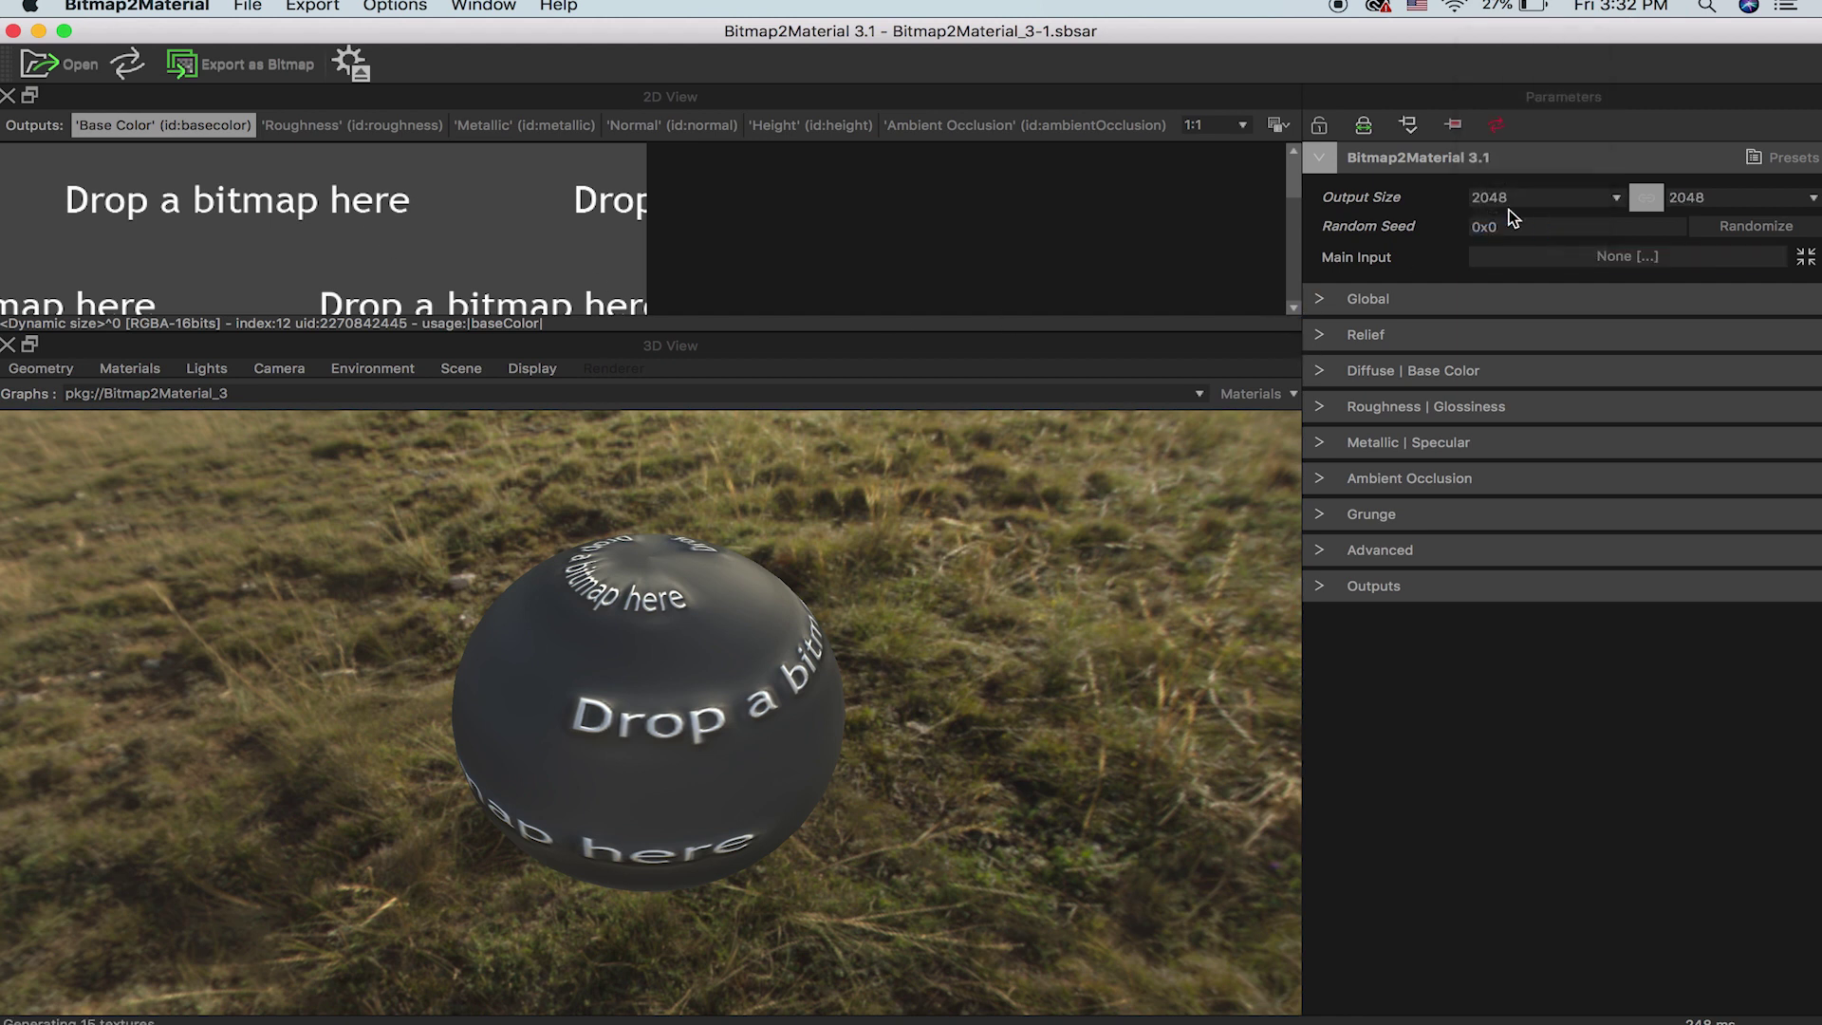
Step: Load the Rockwall image from the ARMCHAIR folder as the Main Input
left_click(1564, 254)
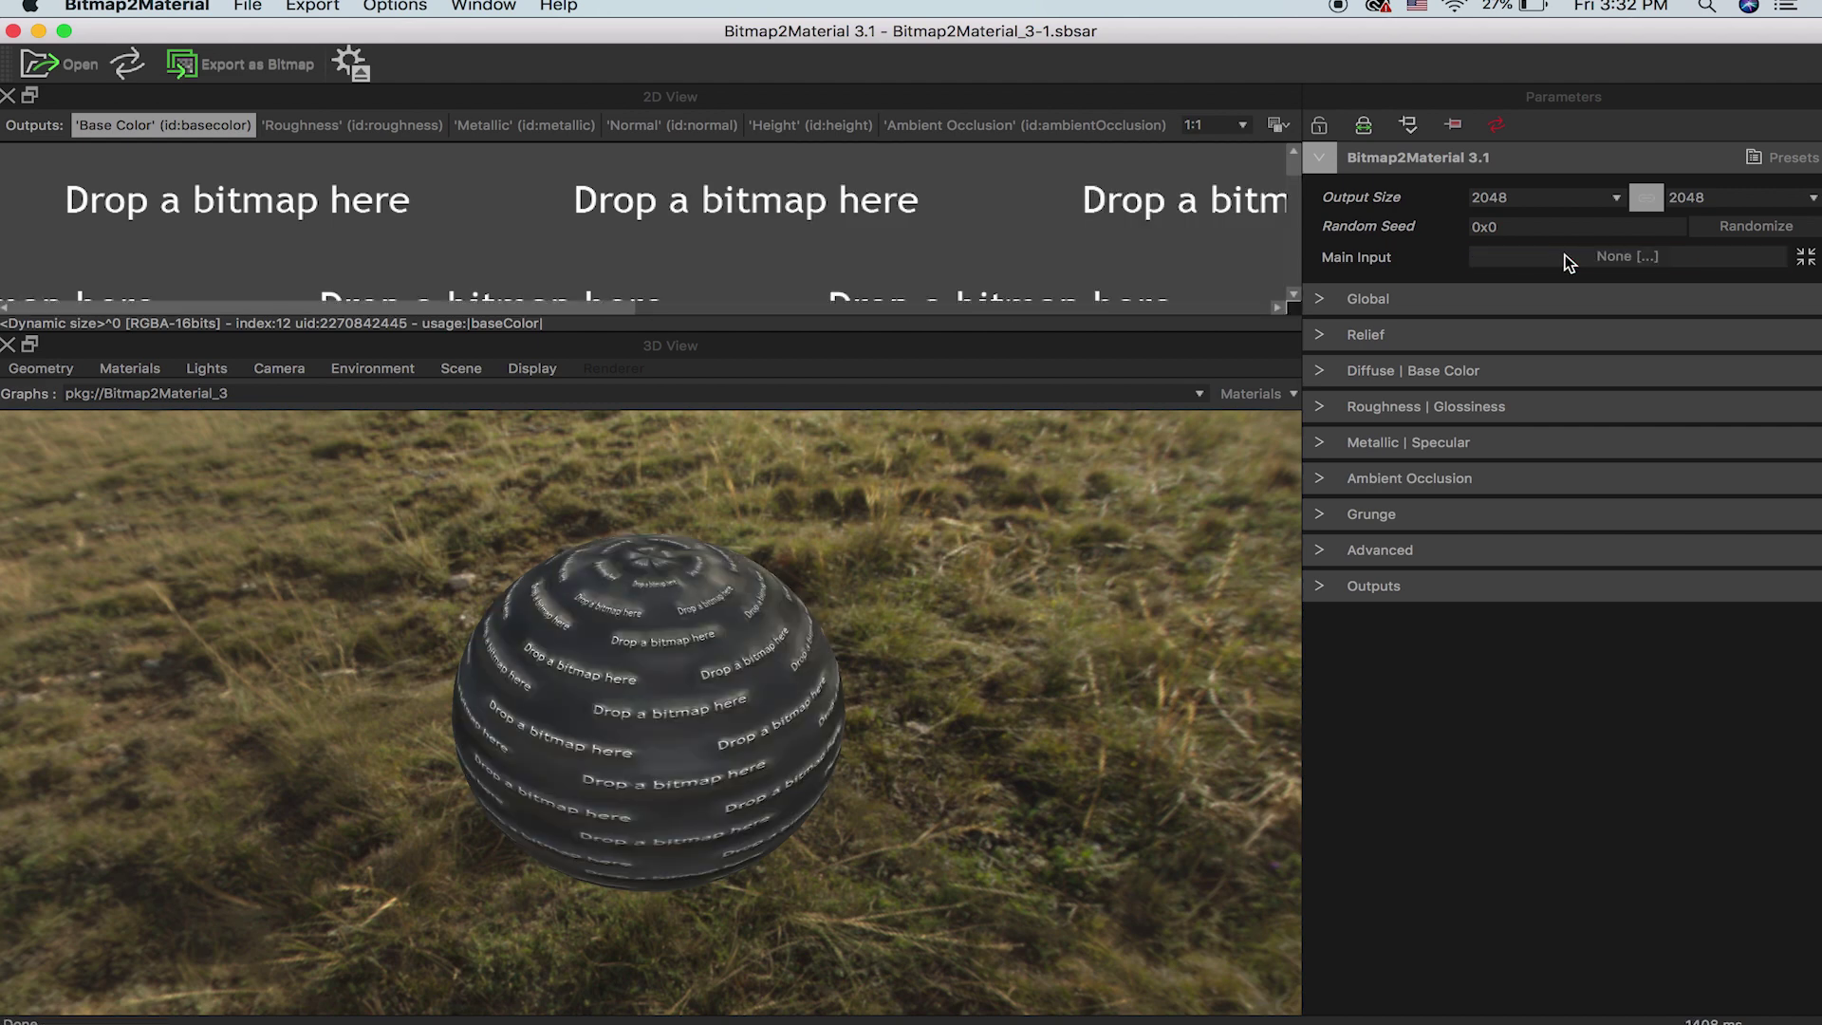
left_click(901, 169)
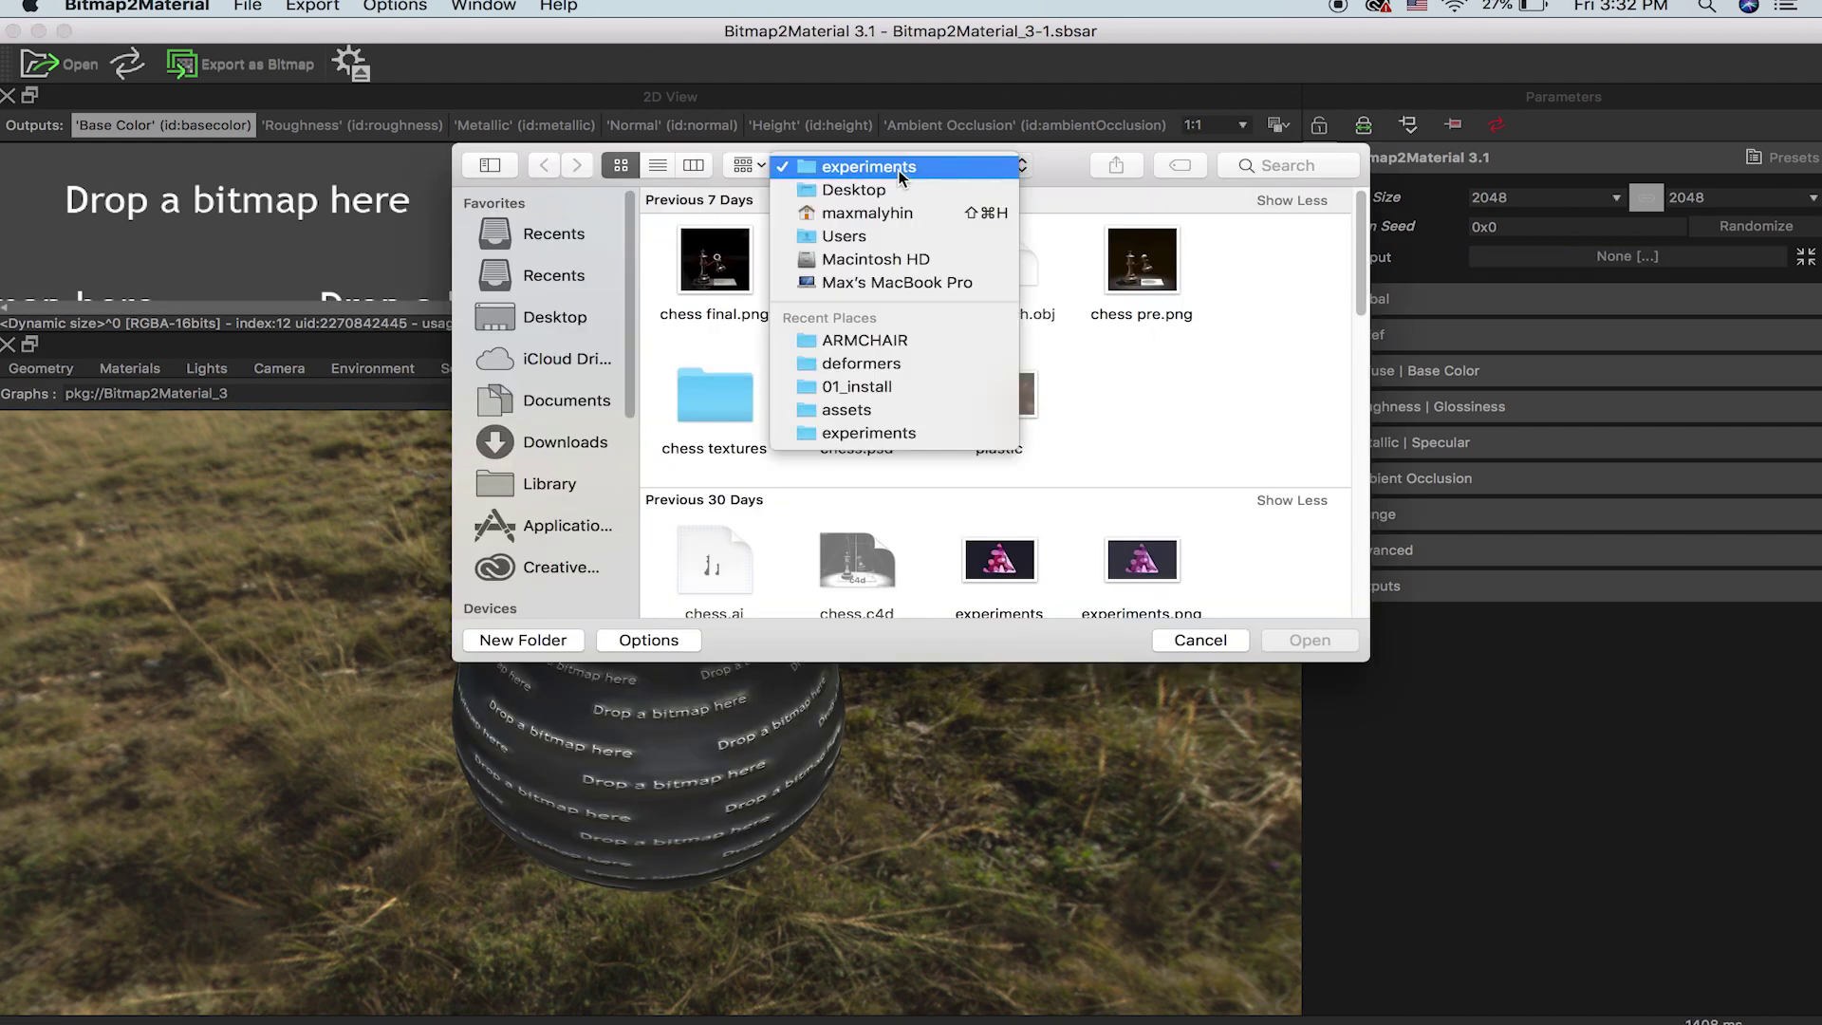
left_click(915, 342)
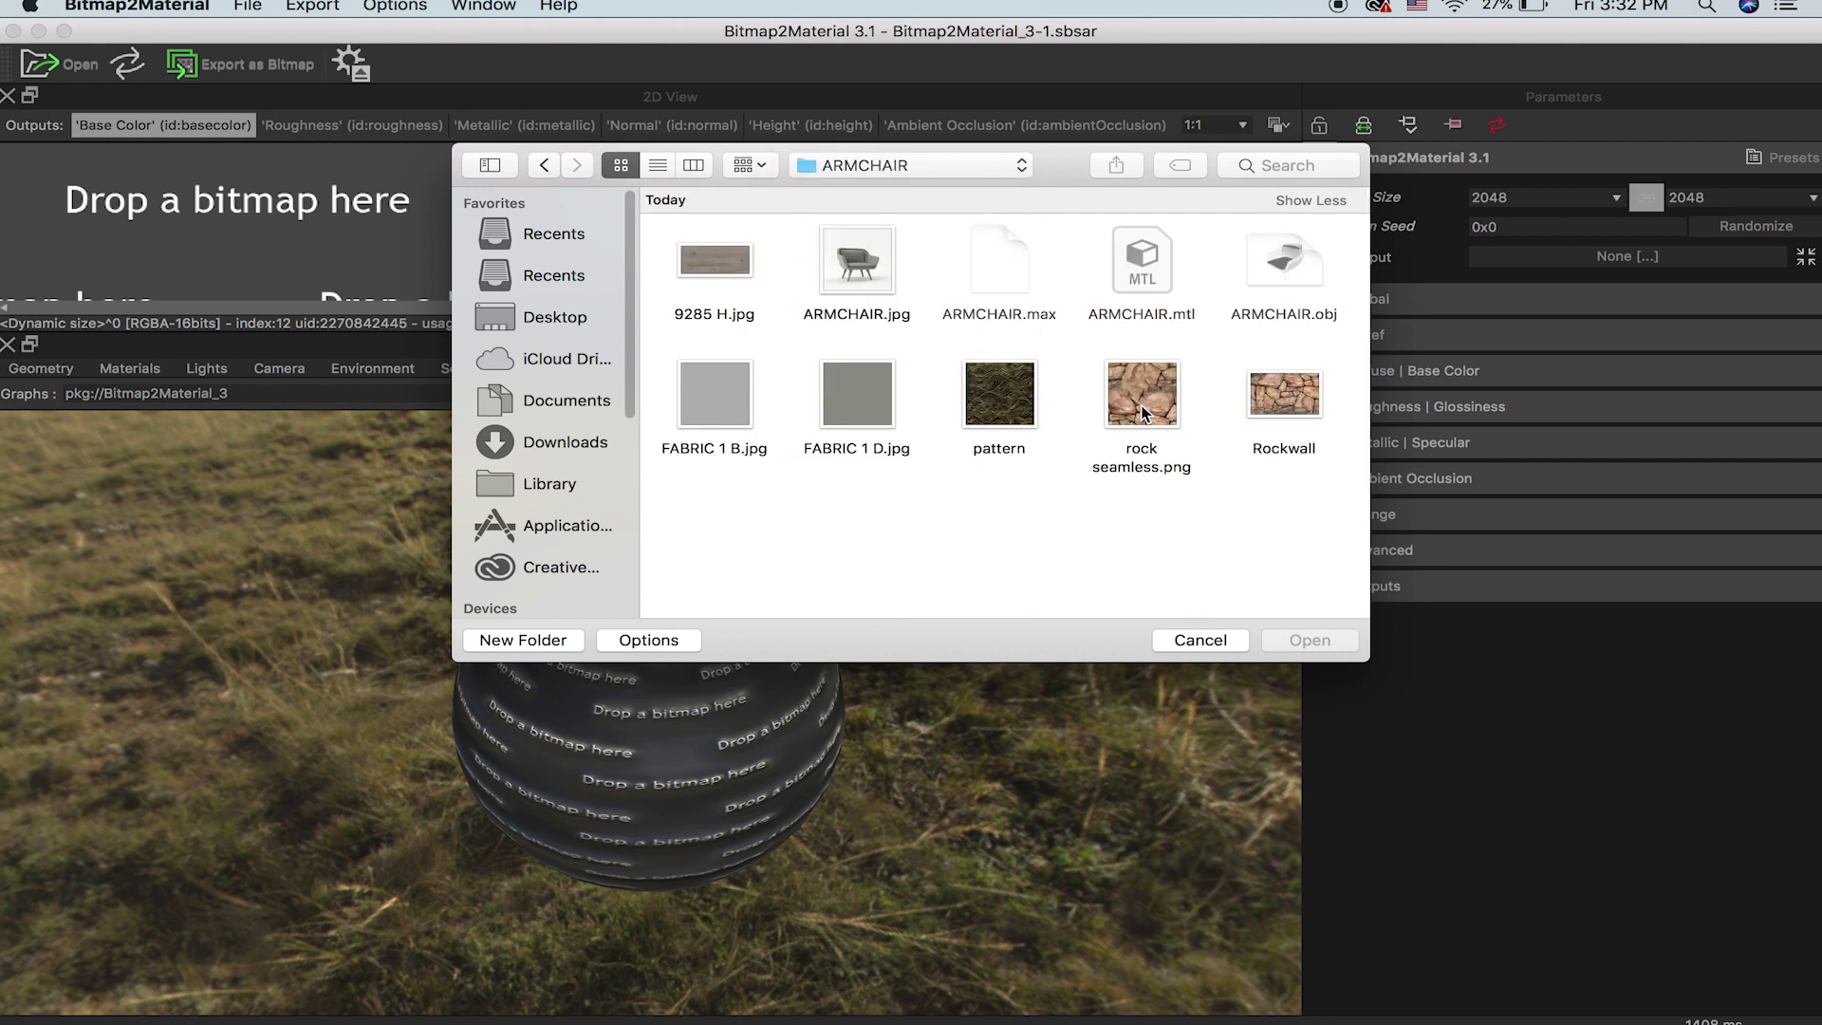
left_click(1285, 408)
left_click(1314, 638)
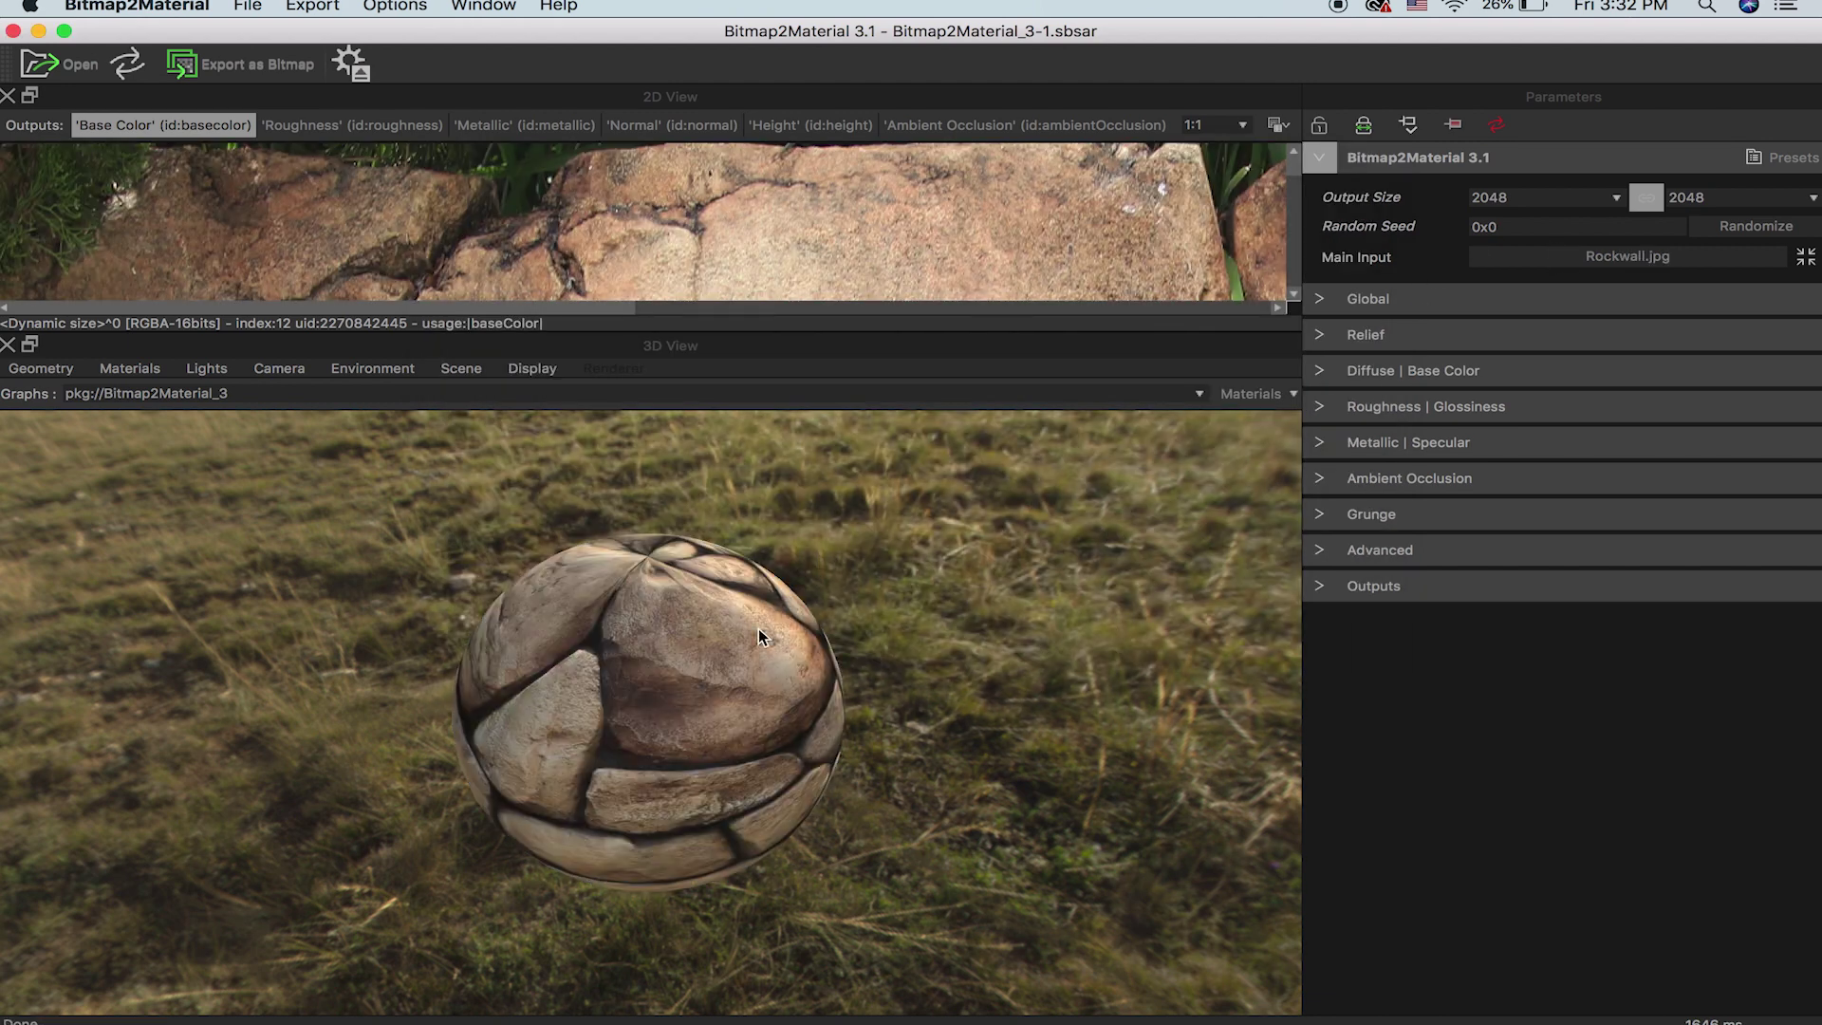
Step: Check the texture seam on the preview sphere, and set the global Make It Tile option to Edges Quincunx
scroll(686, 747, "up", 5)
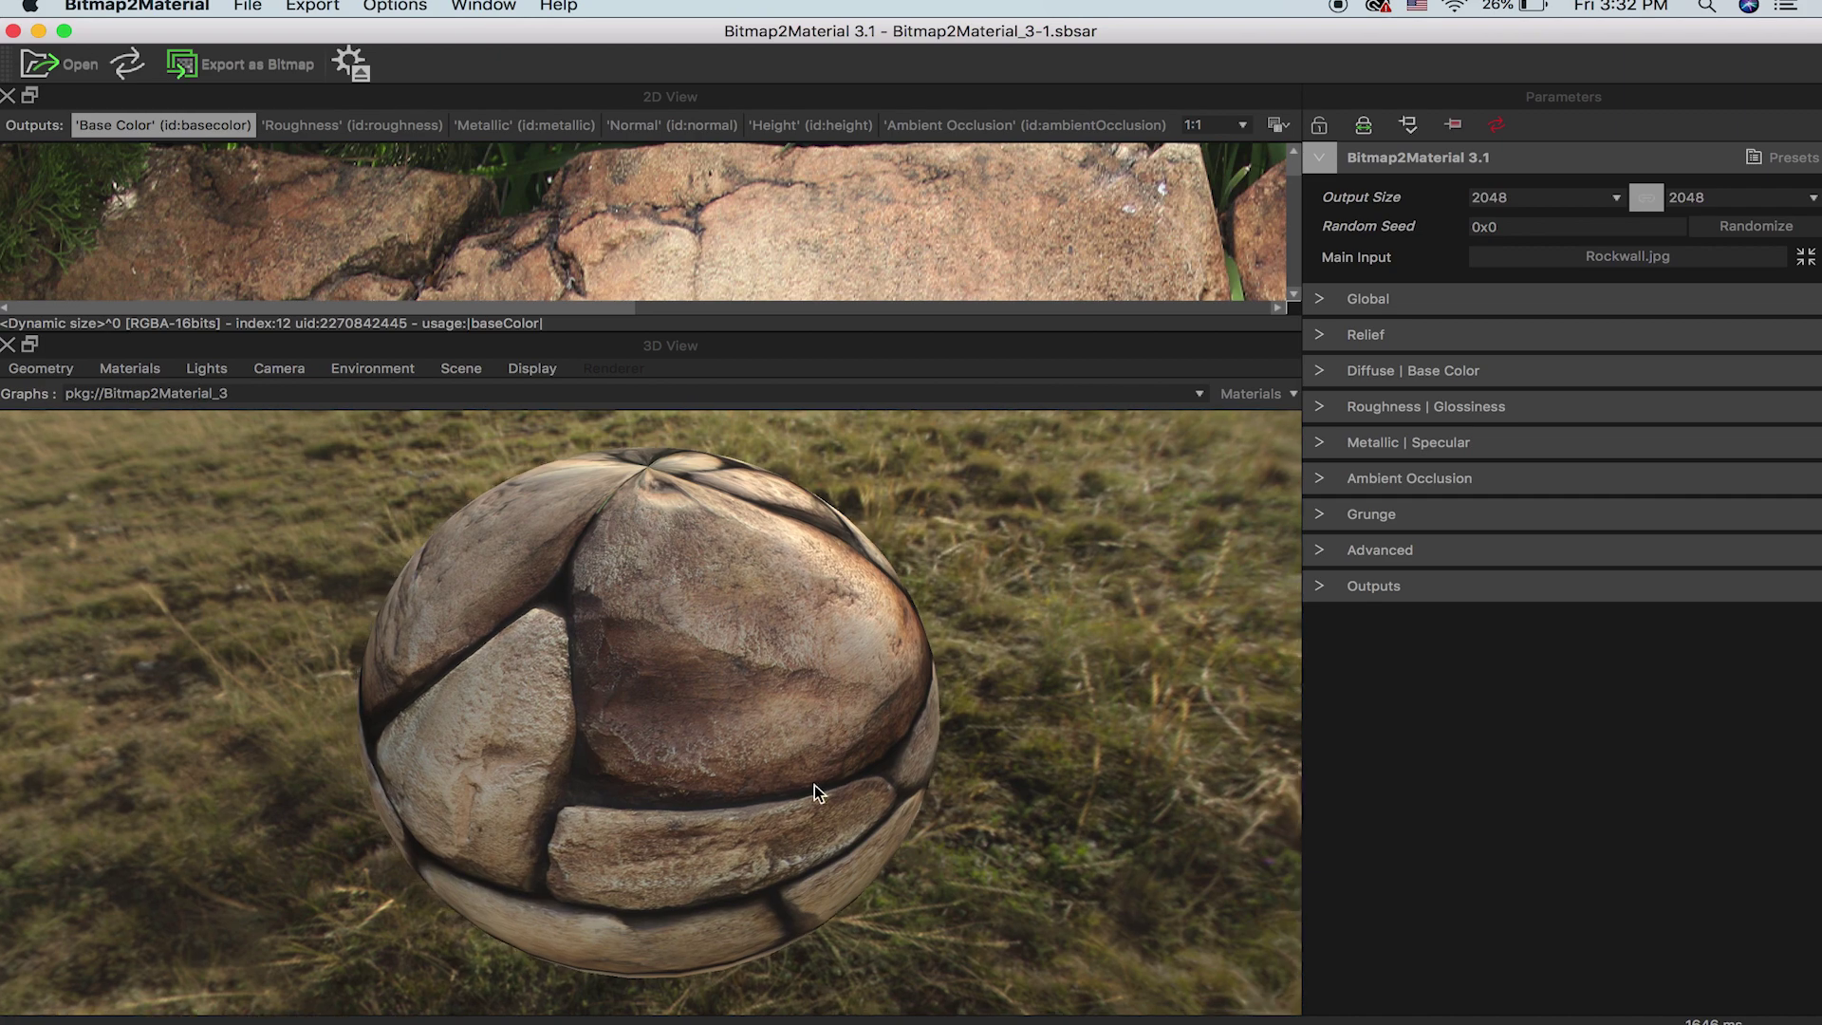
left_click_drag(676, 803, 520, 558)
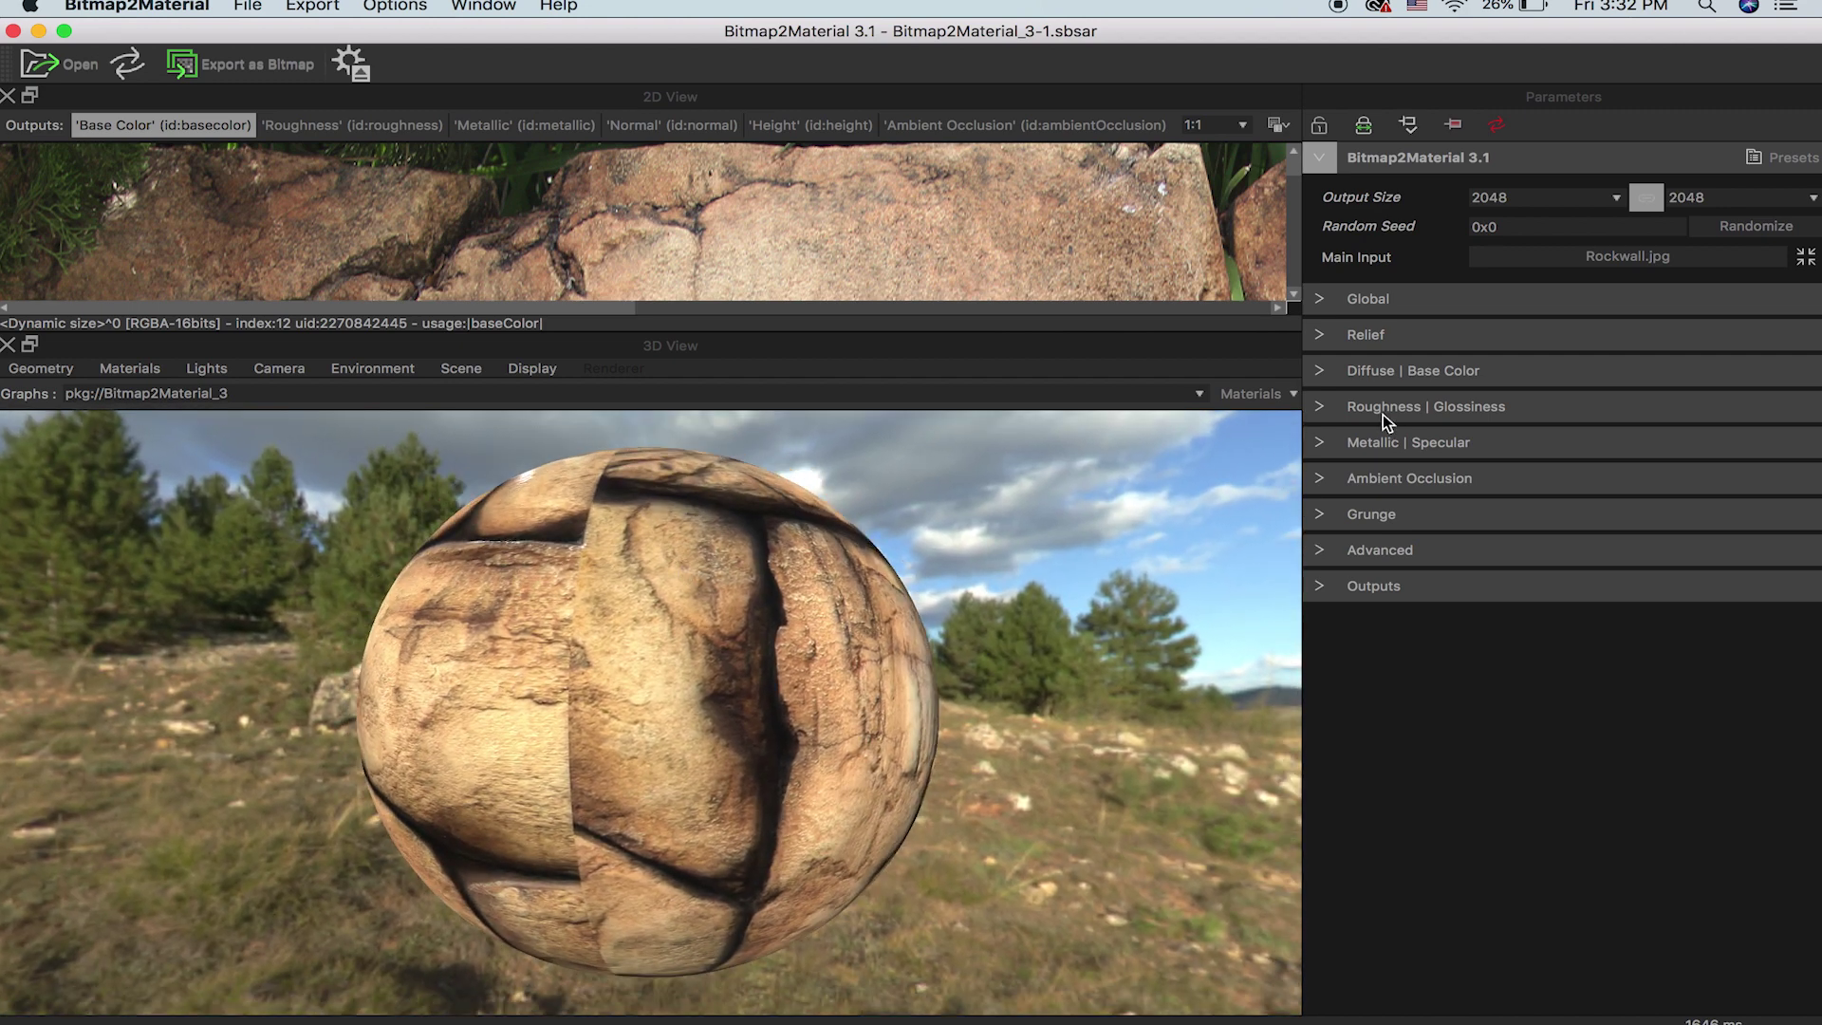
left_click(1323, 300)
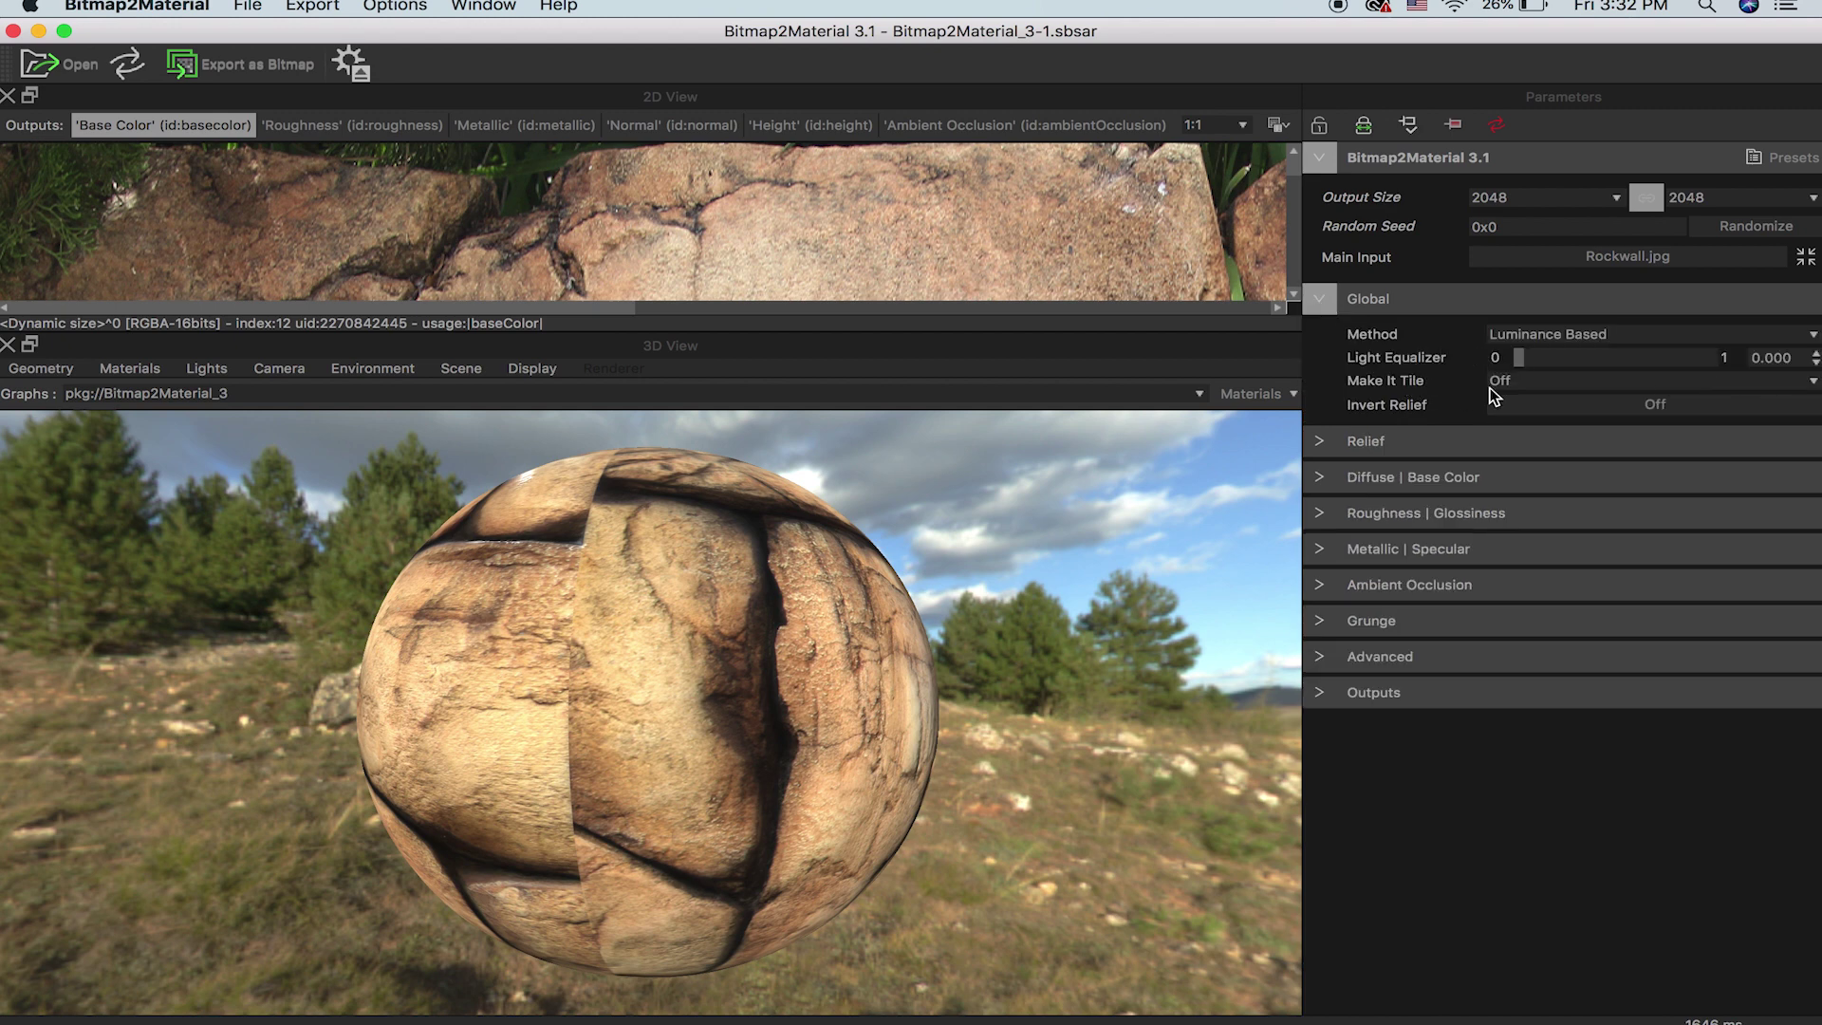
left_click(1518, 382)
left_click(1370, 389)
left_click(1536, 379)
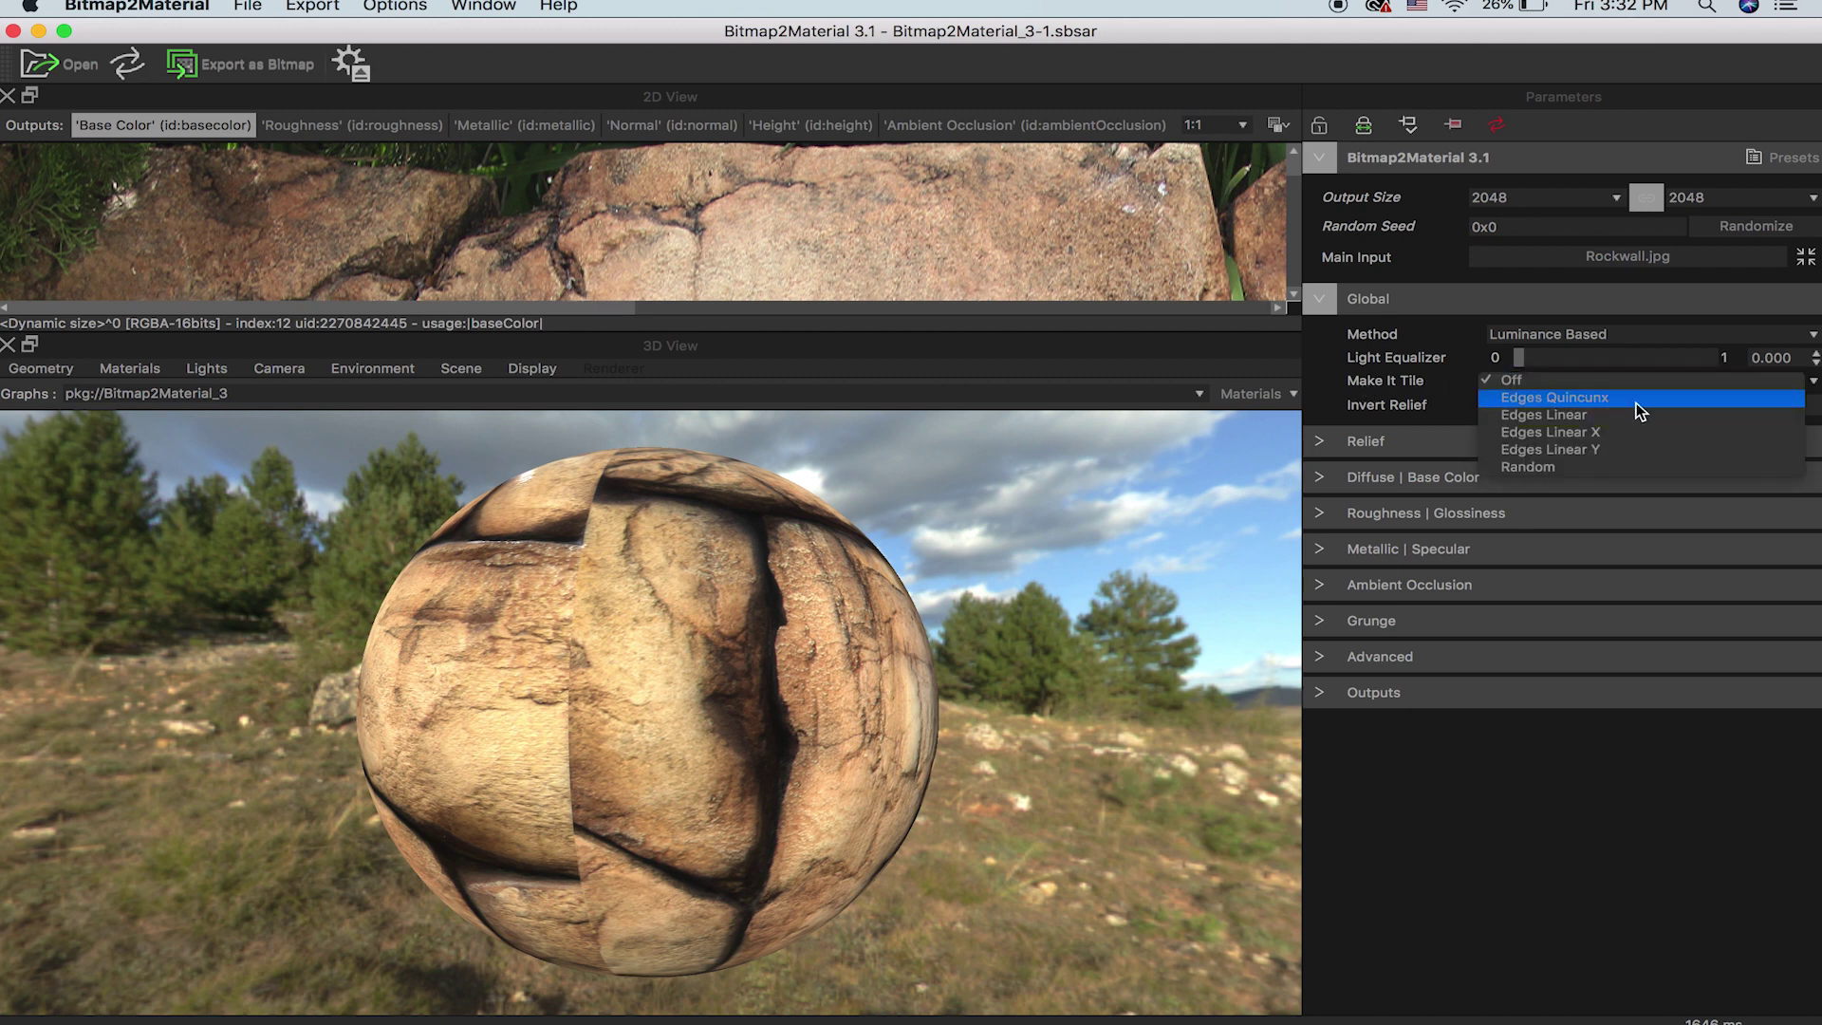
left_click(1597, 400)
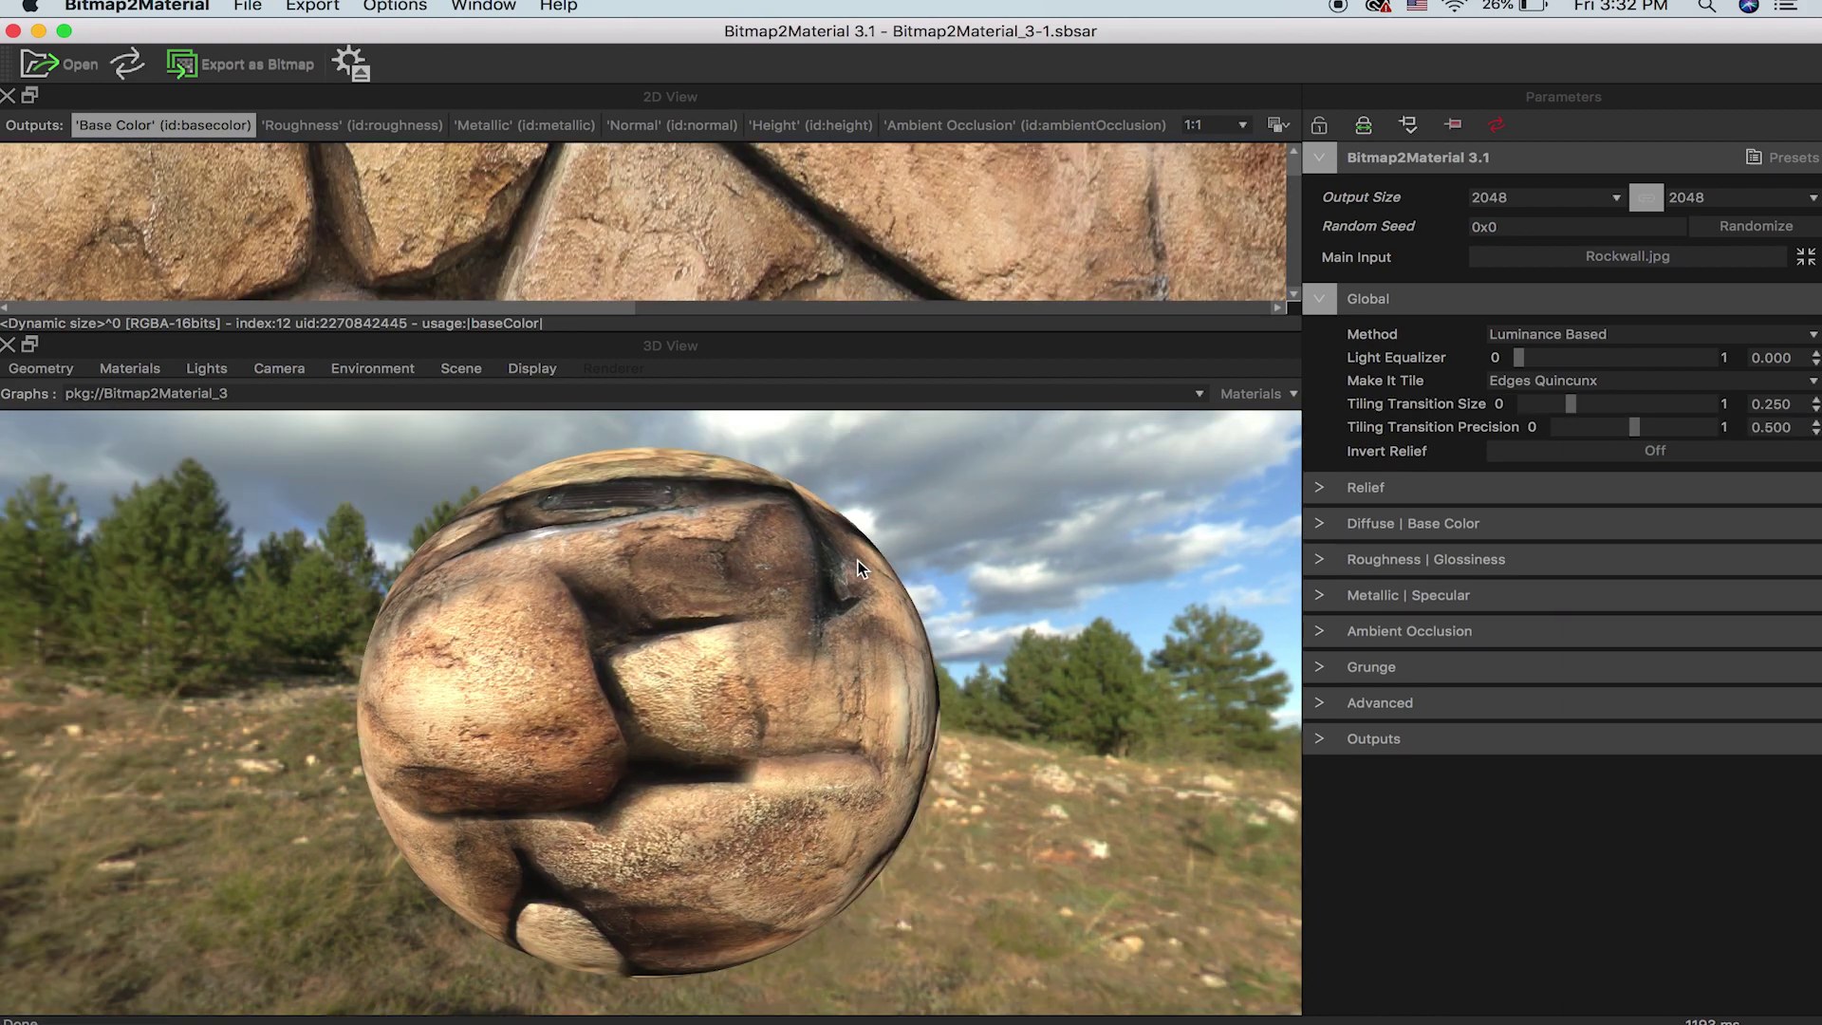
Step: Change the 3D preview geometry from the sphere to a Plane to show the tiled rock texture flat
left_click_drag(858, 560, 454, 589)
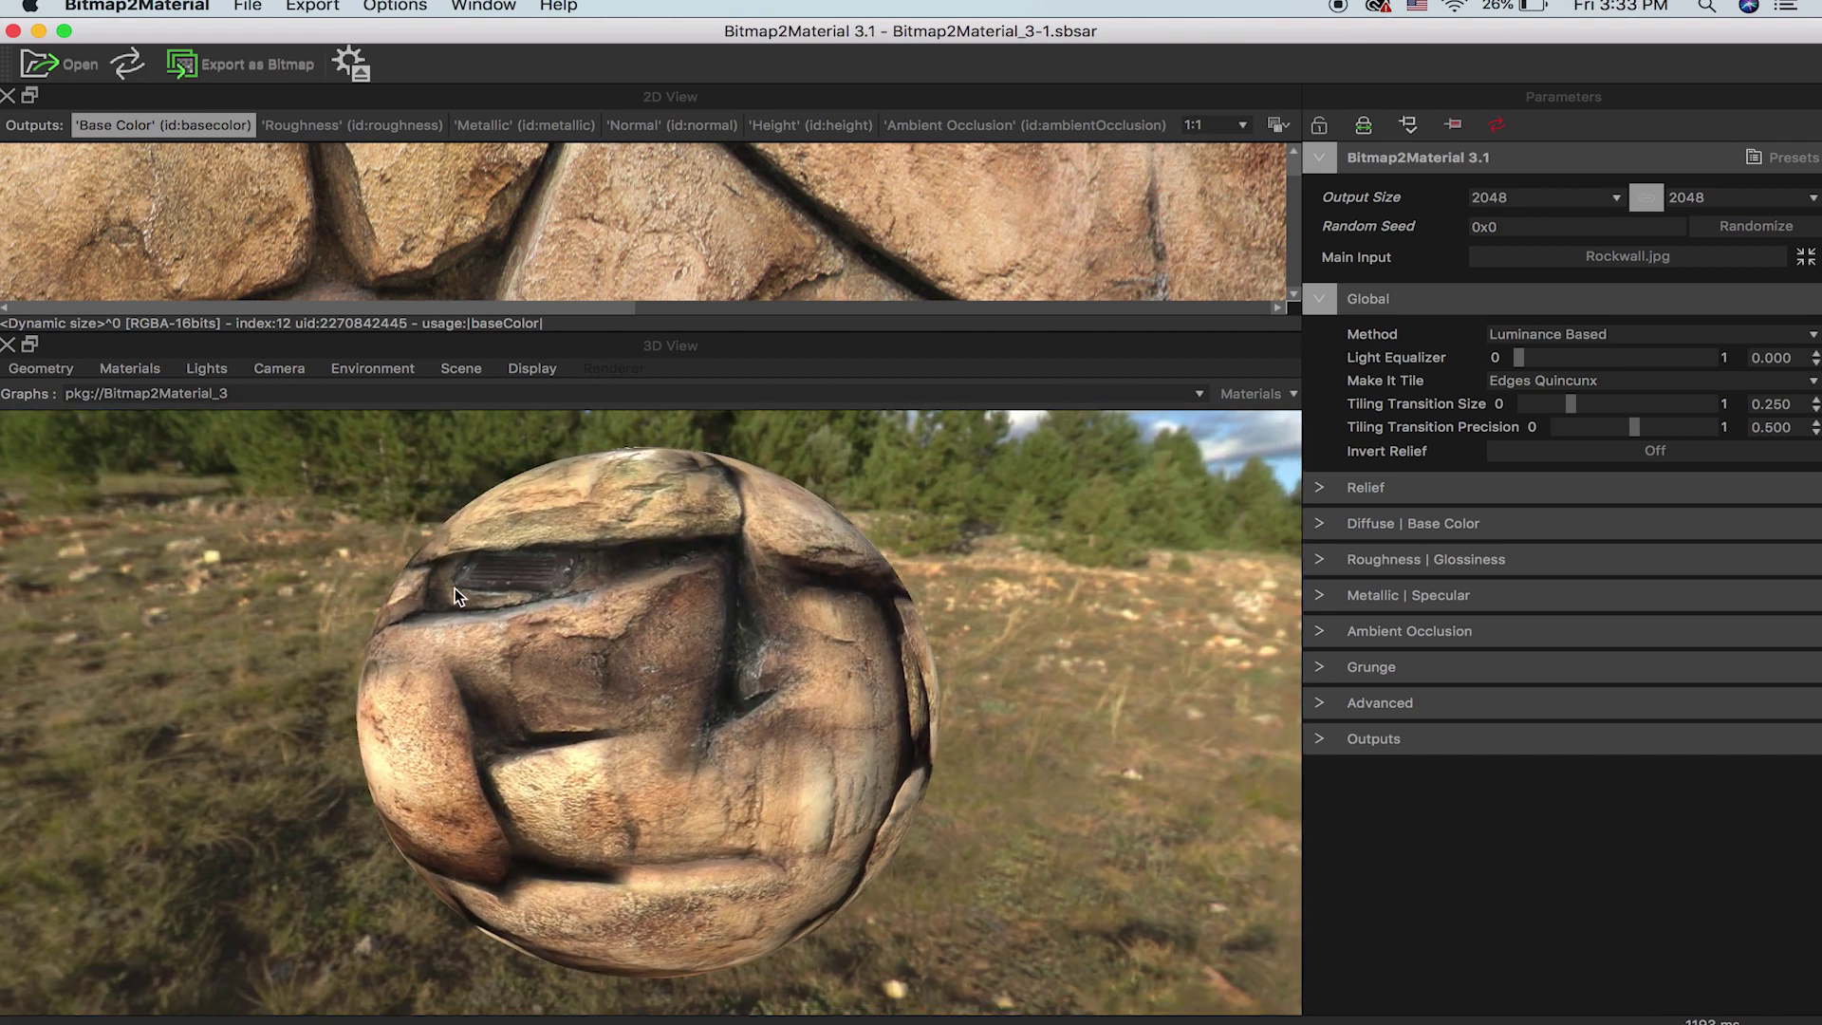
left_click(41, 368)
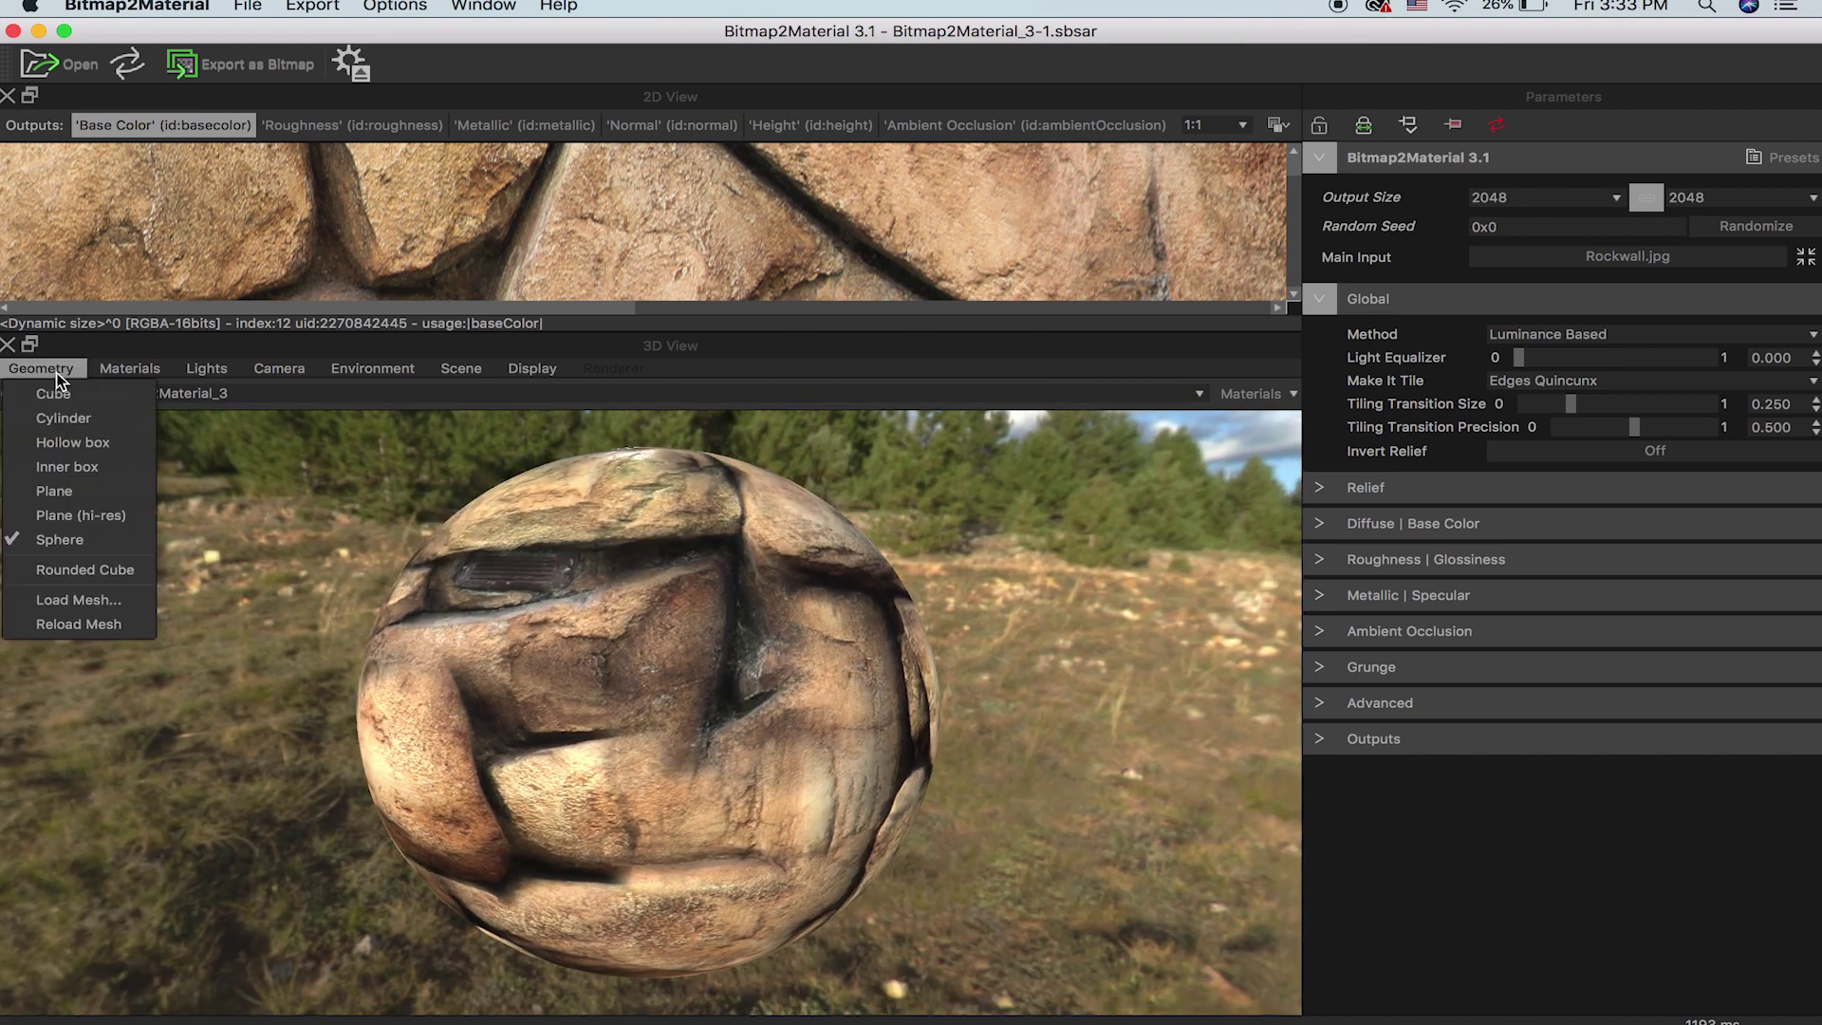
left_click(102, 494)
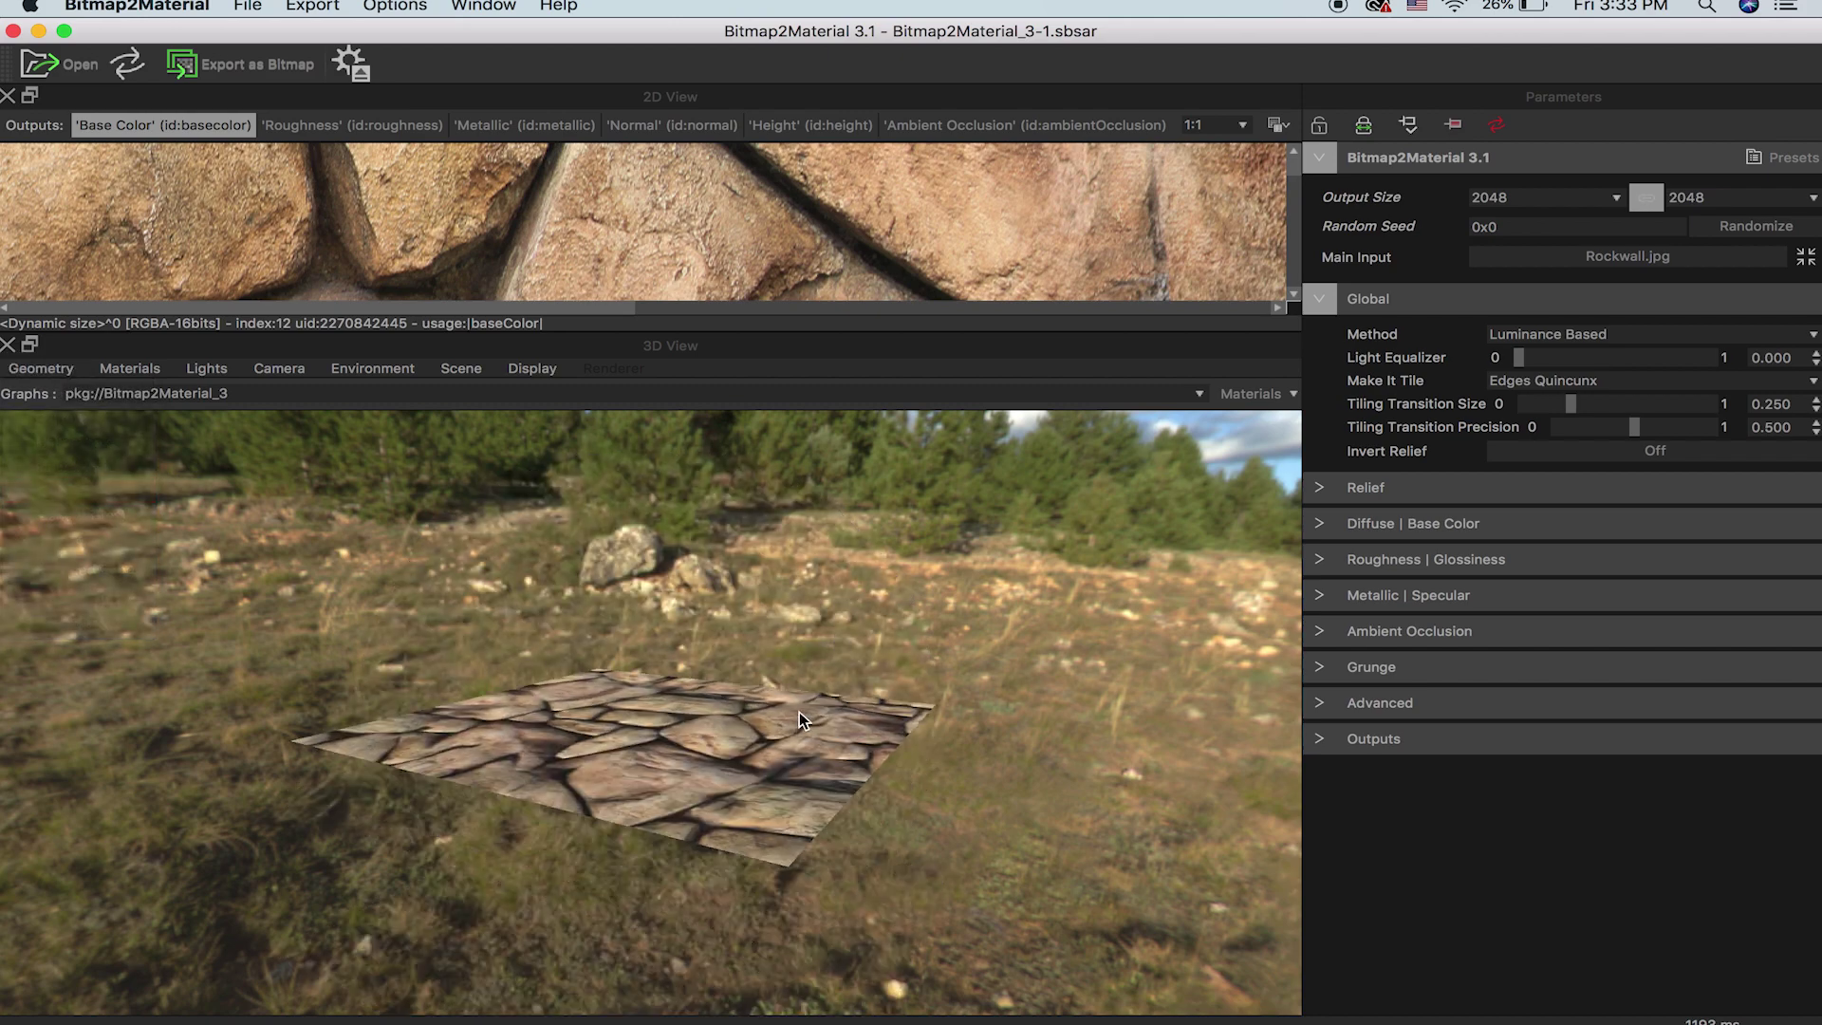
left_click_drag(799, 714, 725, 744)
scroll(693, 748, "up", 5)
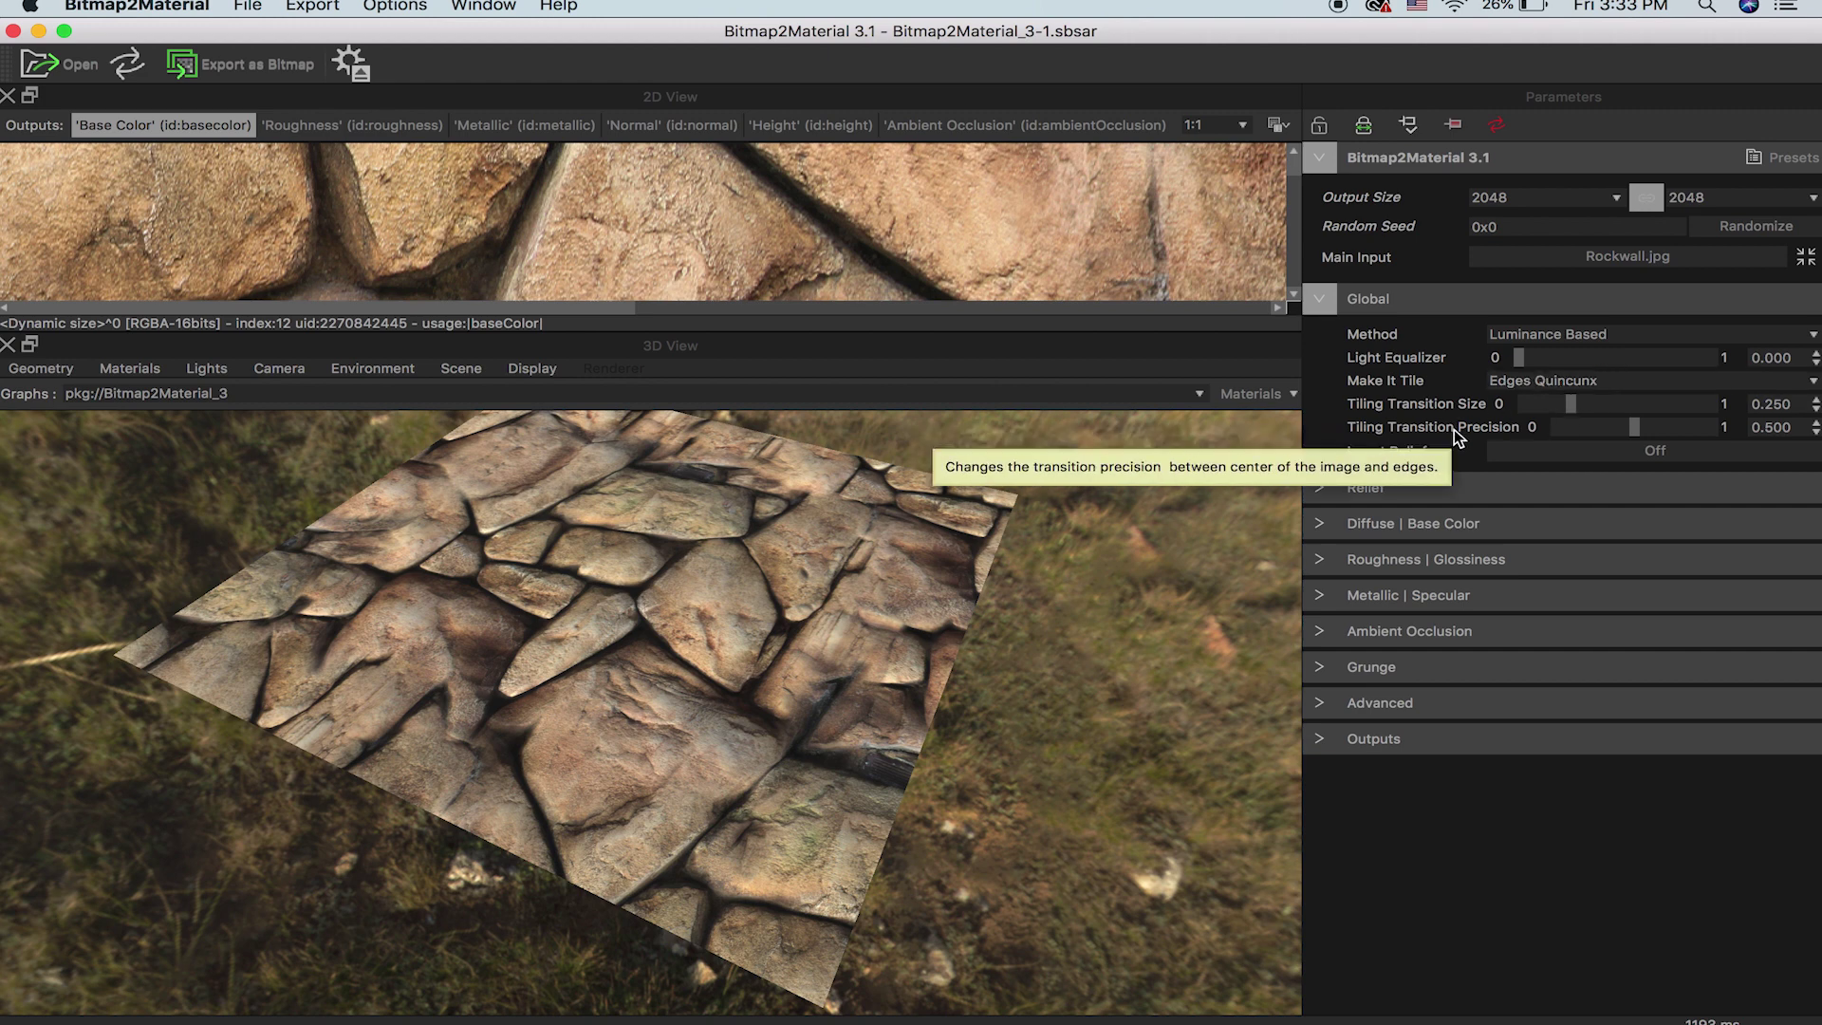
Step: Set the Tiling Transition Size to 0.520 and the Tiling Transition Precision to 0.000
left_click(1621, 406)
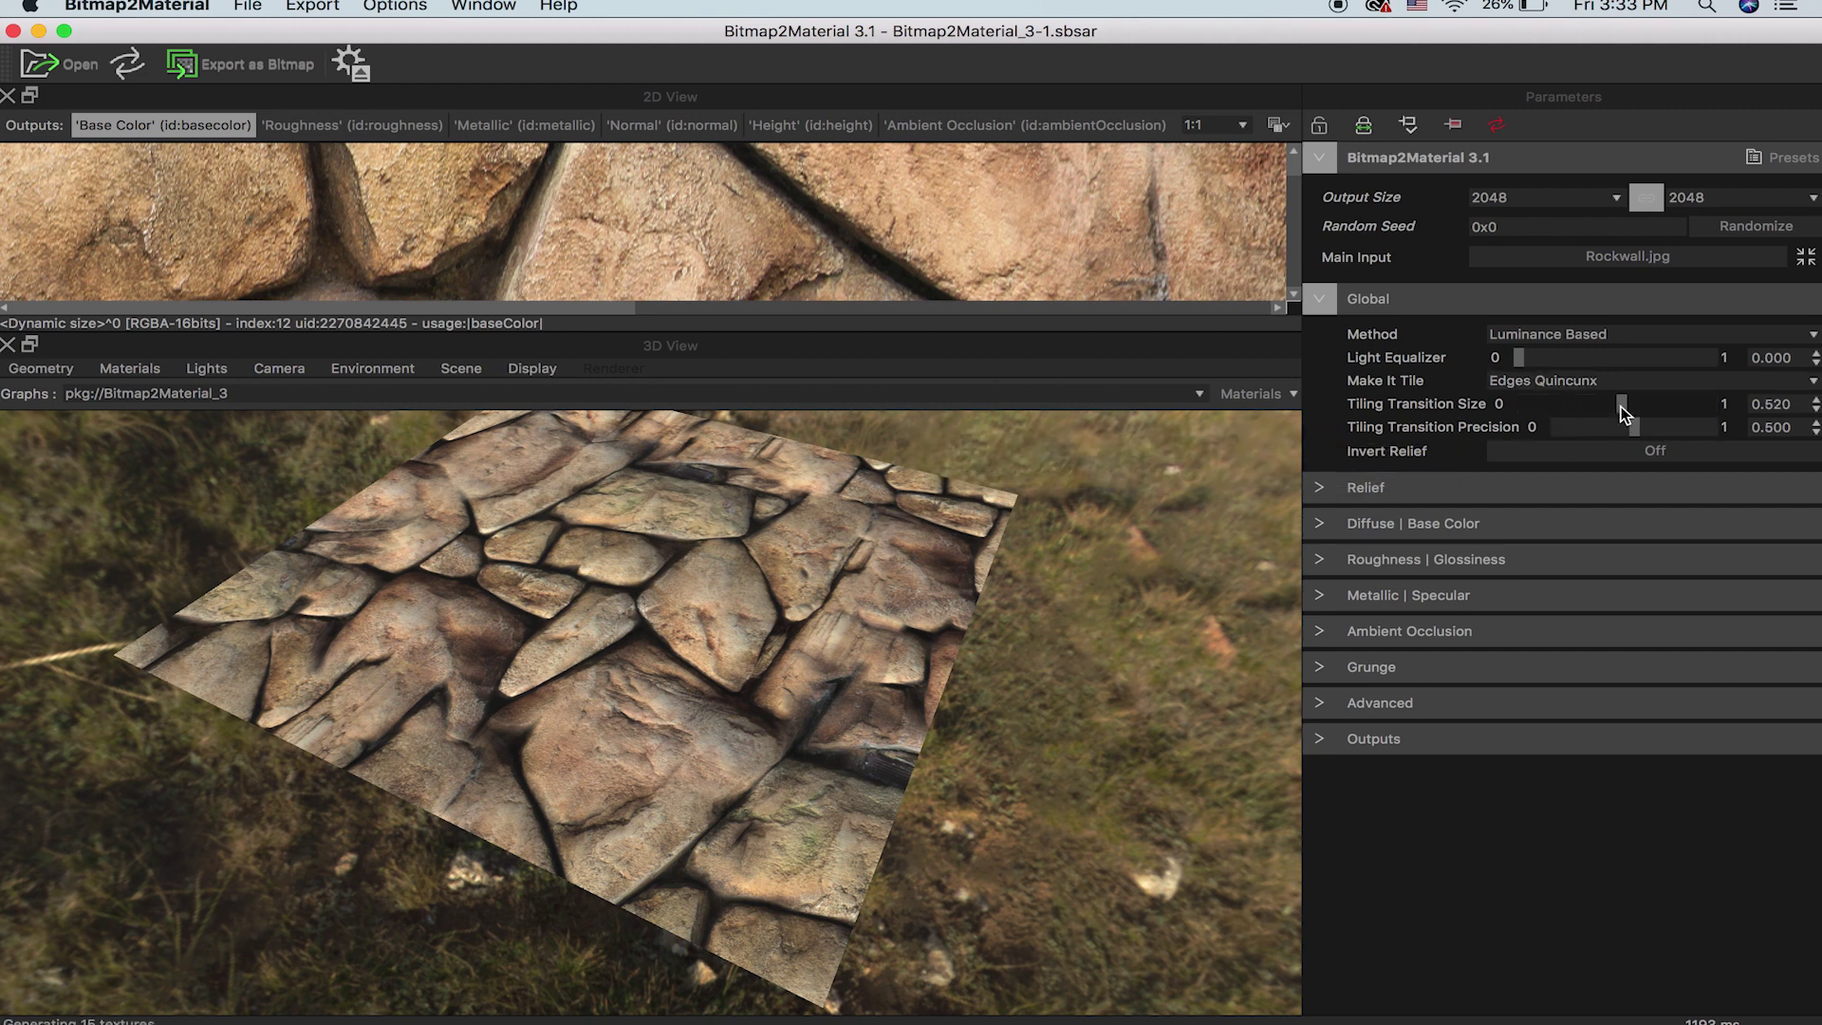
left_click(1671, 429)
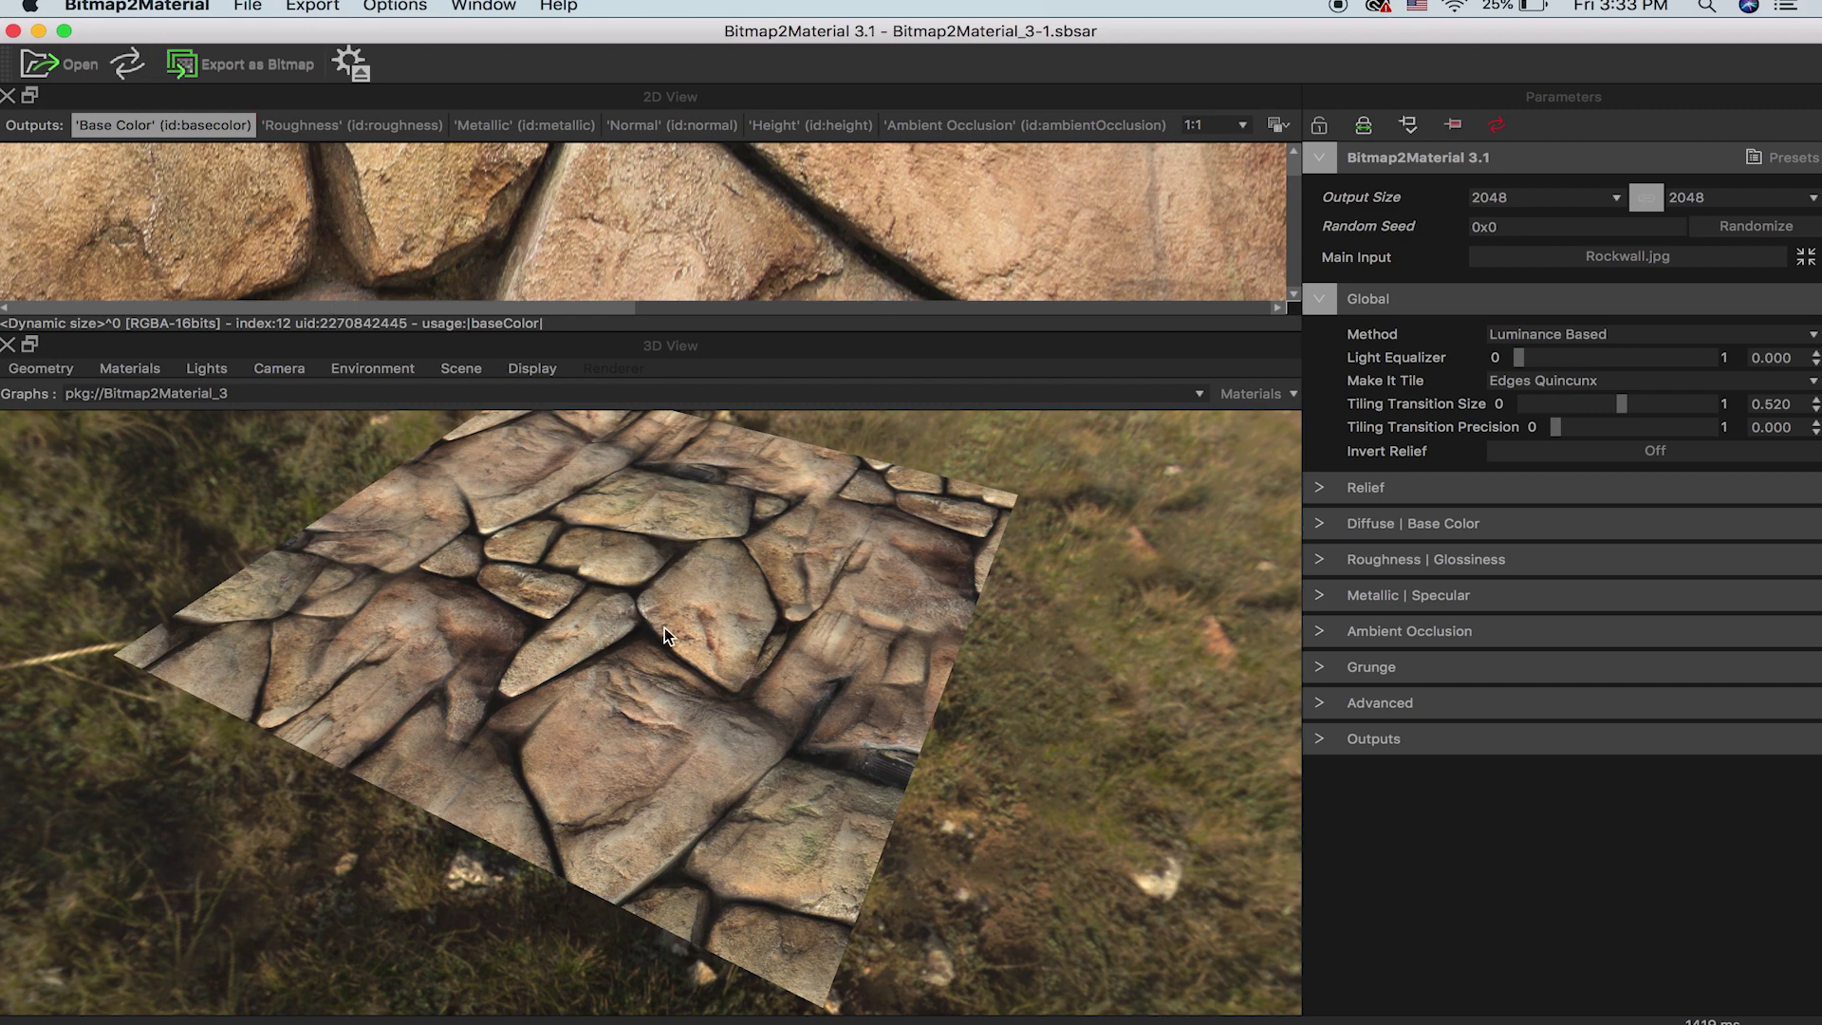
left_click_drag(702, 685, 685, 639)
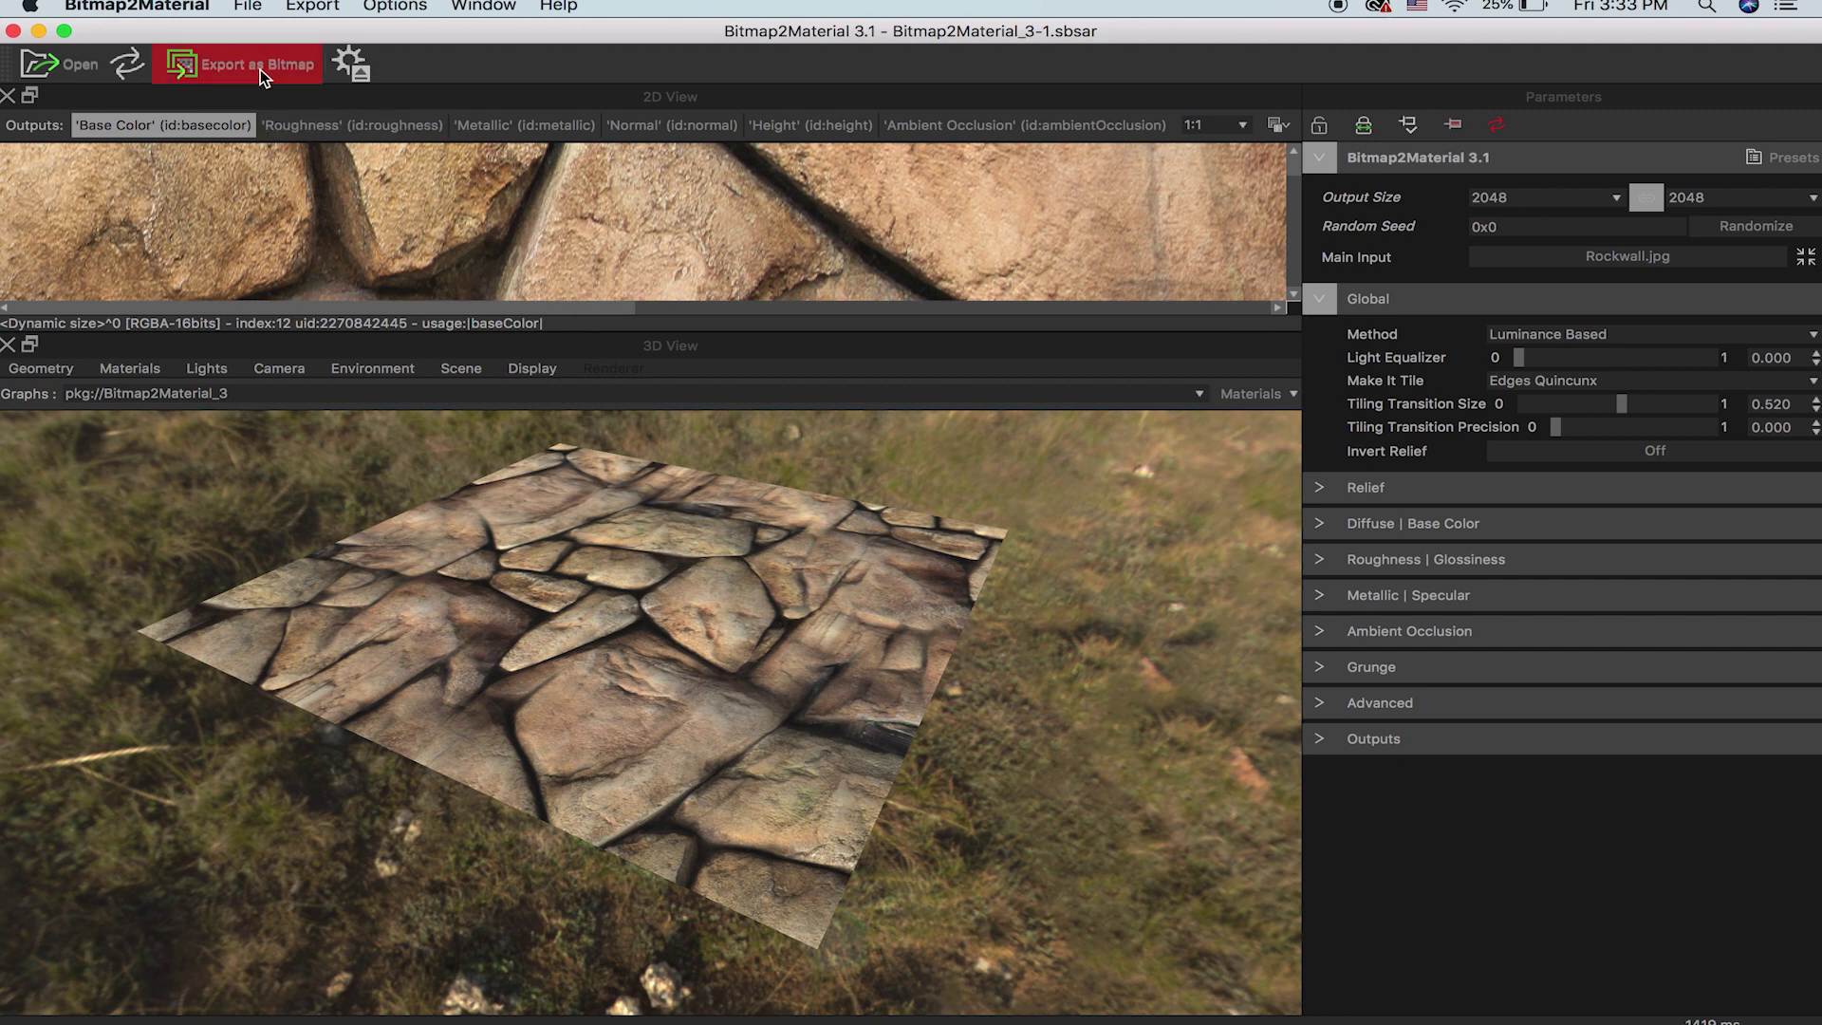
Step: Turn off the Roughness, Metallic, Normal, Height and Ambient Occlusion outputs, keeping only Base Color on
left_click(1331, 737)
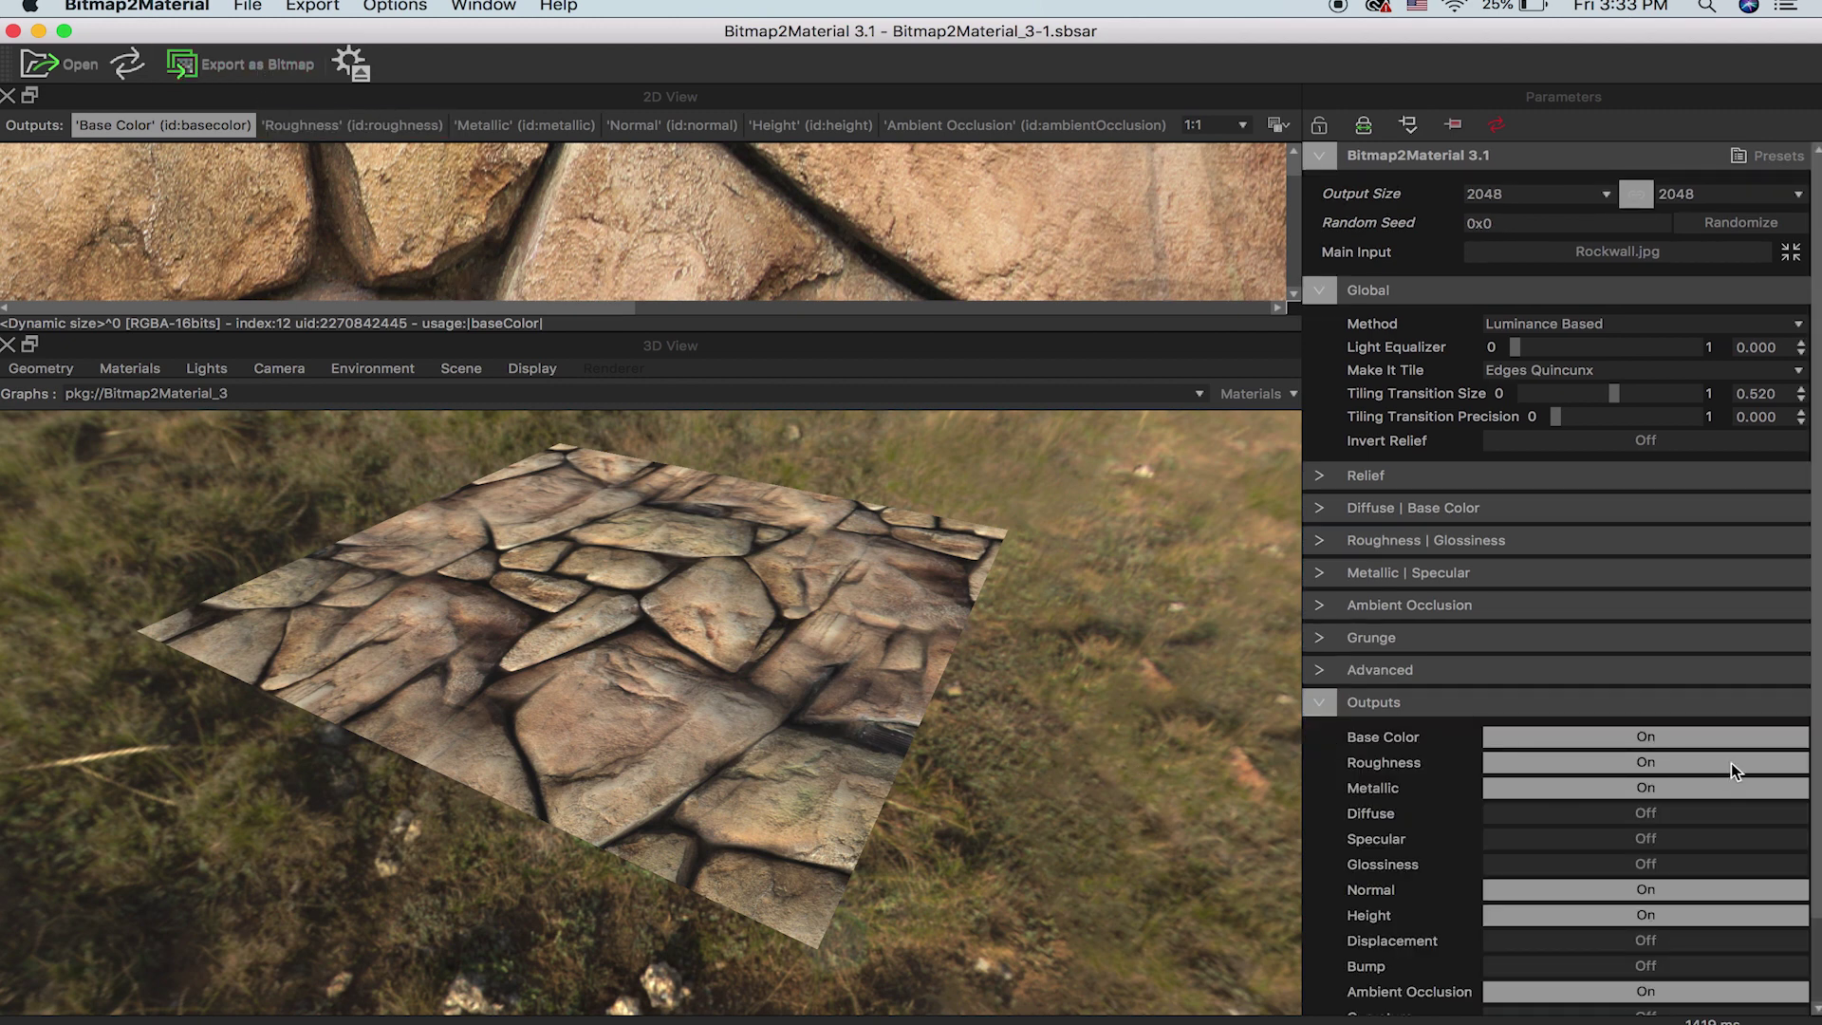
scroll(1812, 678, "down", 3)
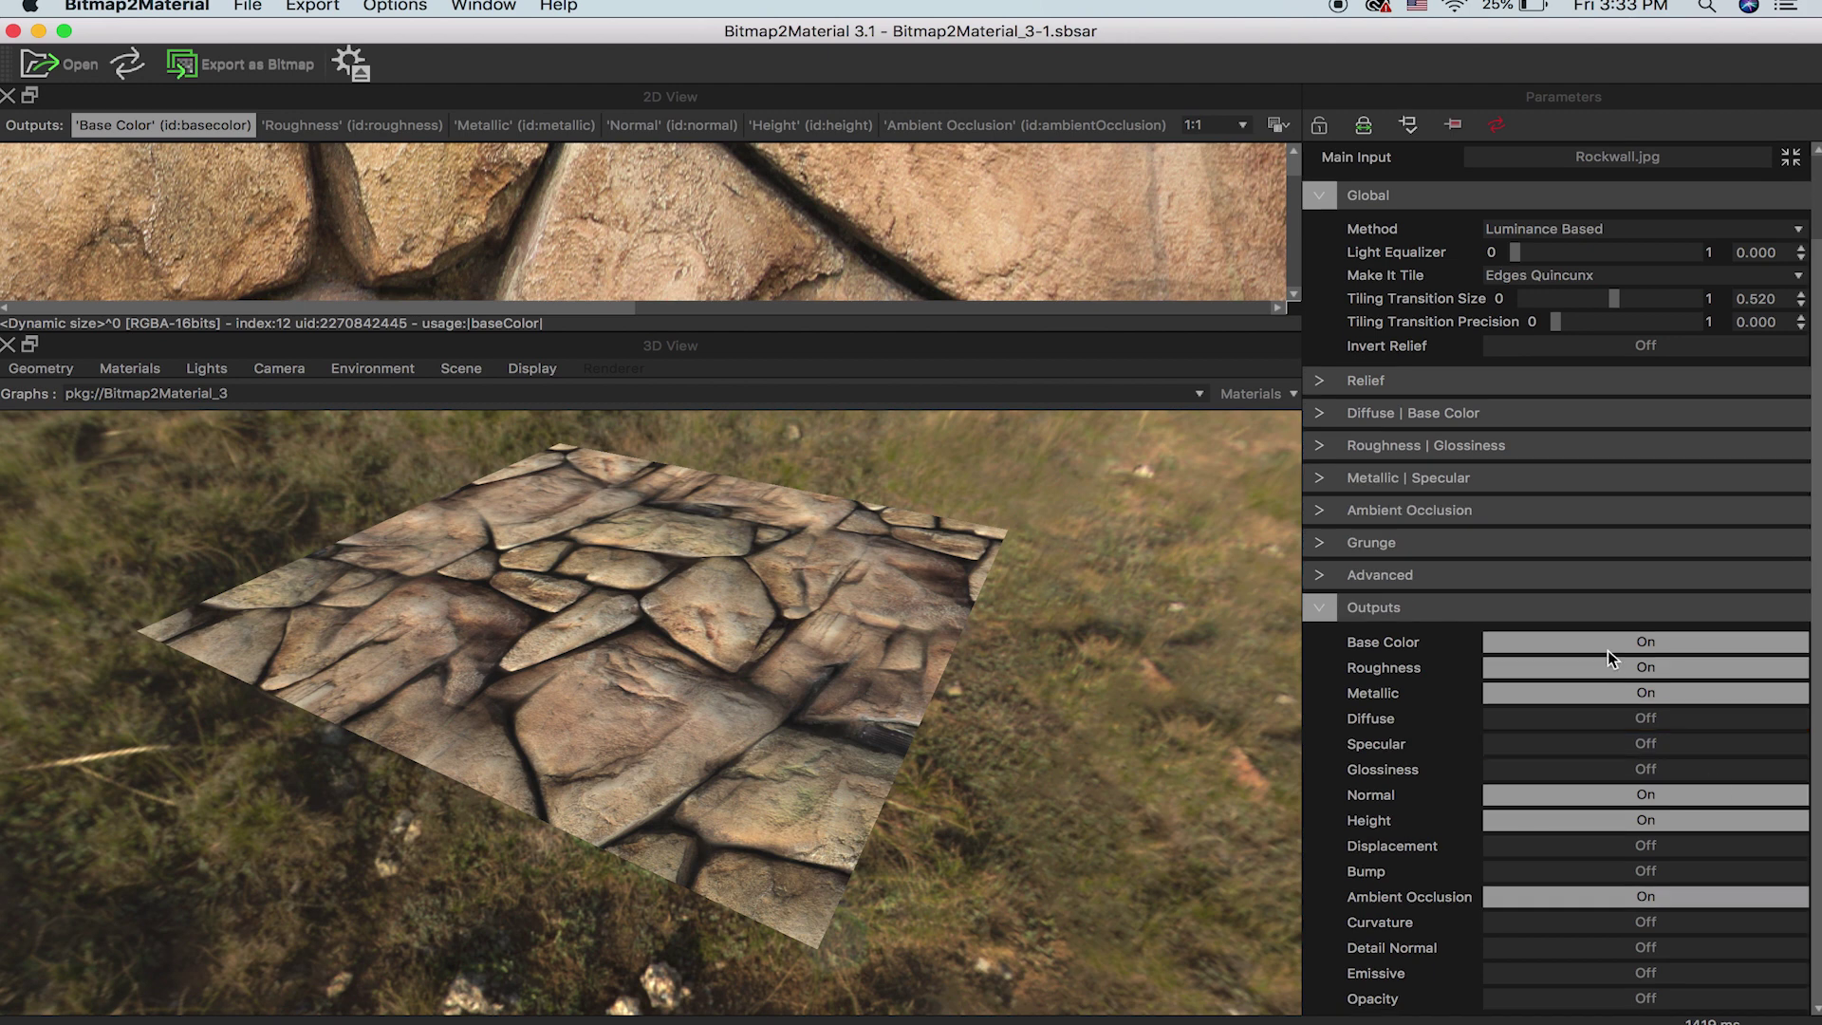
left_click(1621, 668)
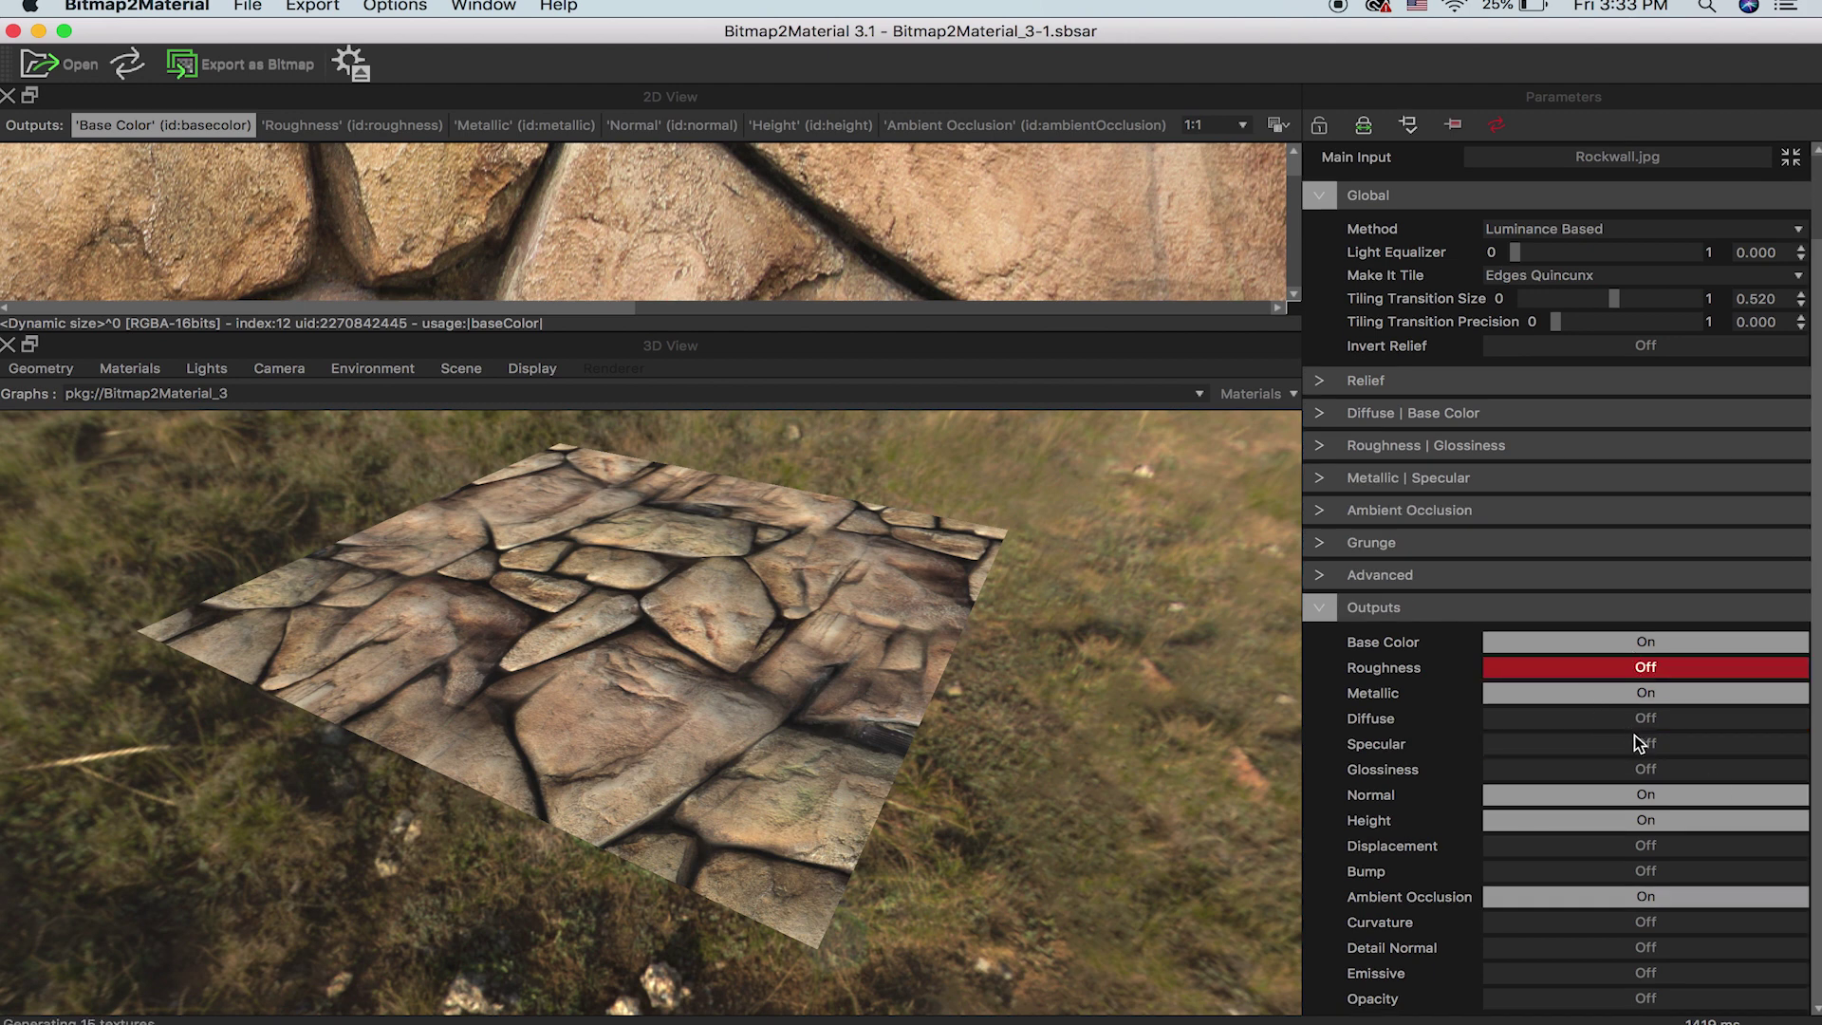
left_click(1632, 692)
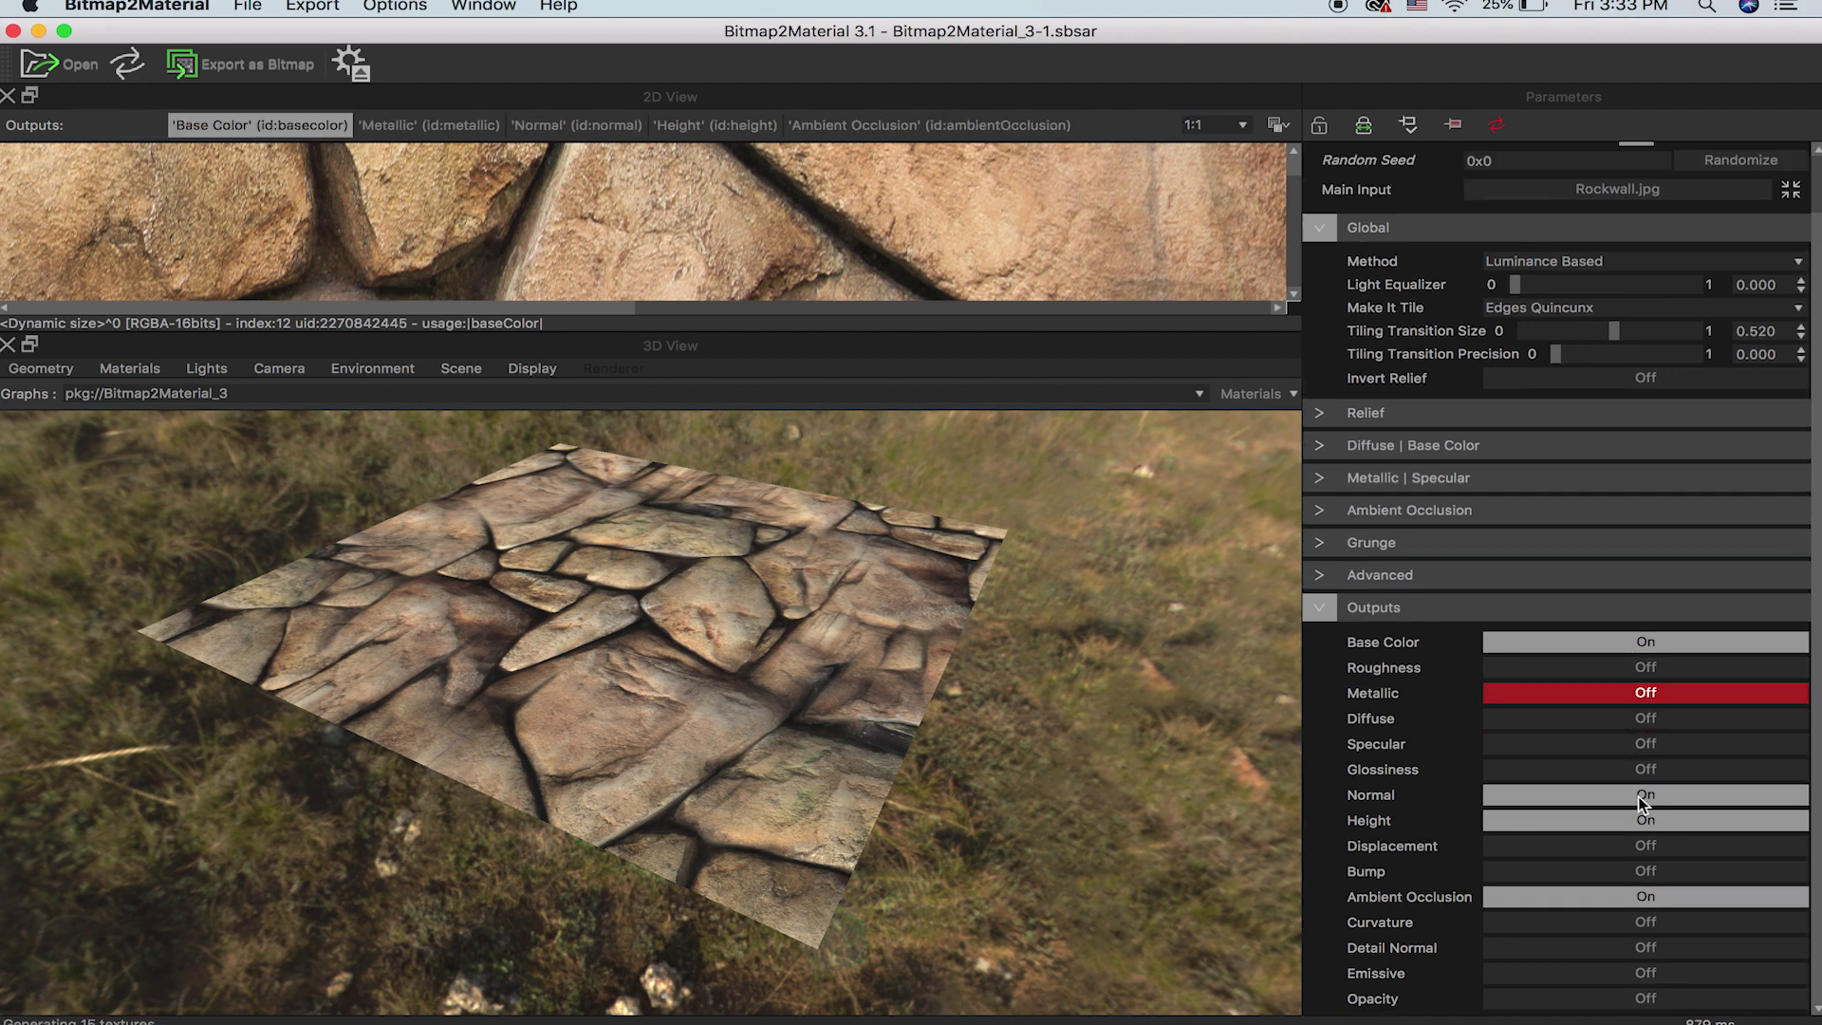
left_click(1646, 795)
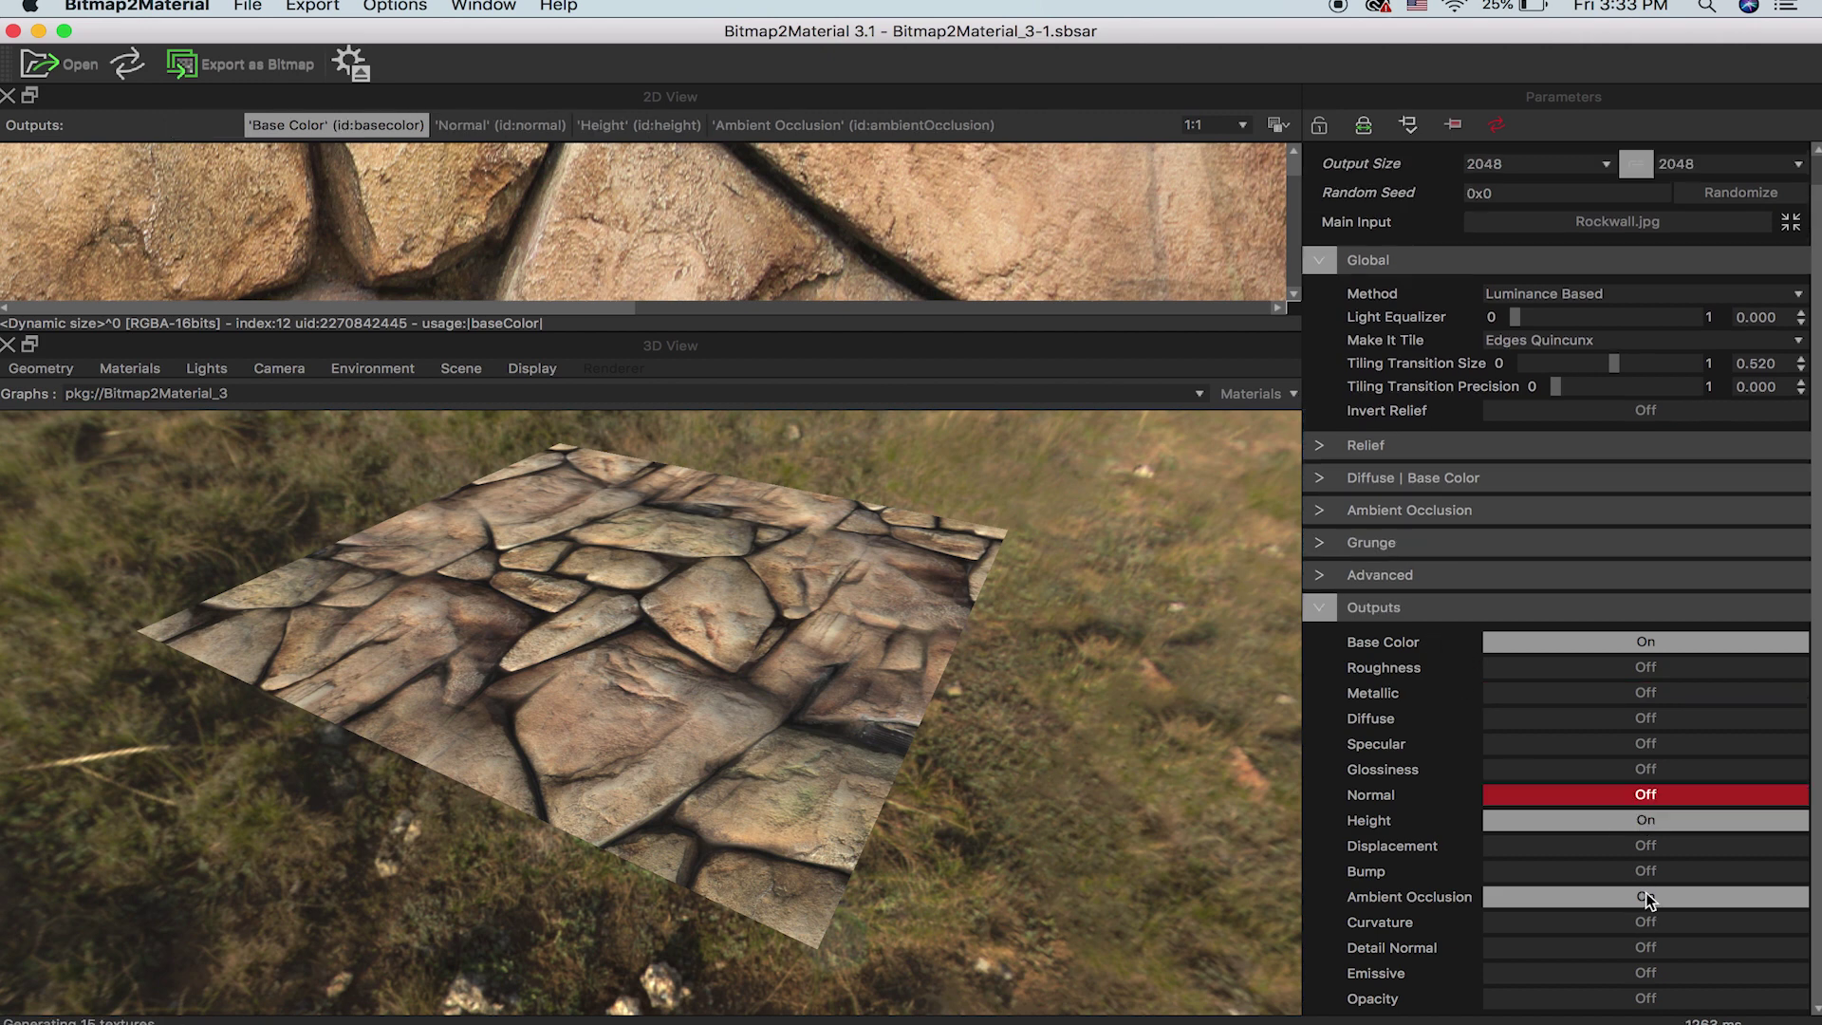
left_click(1648, 897)
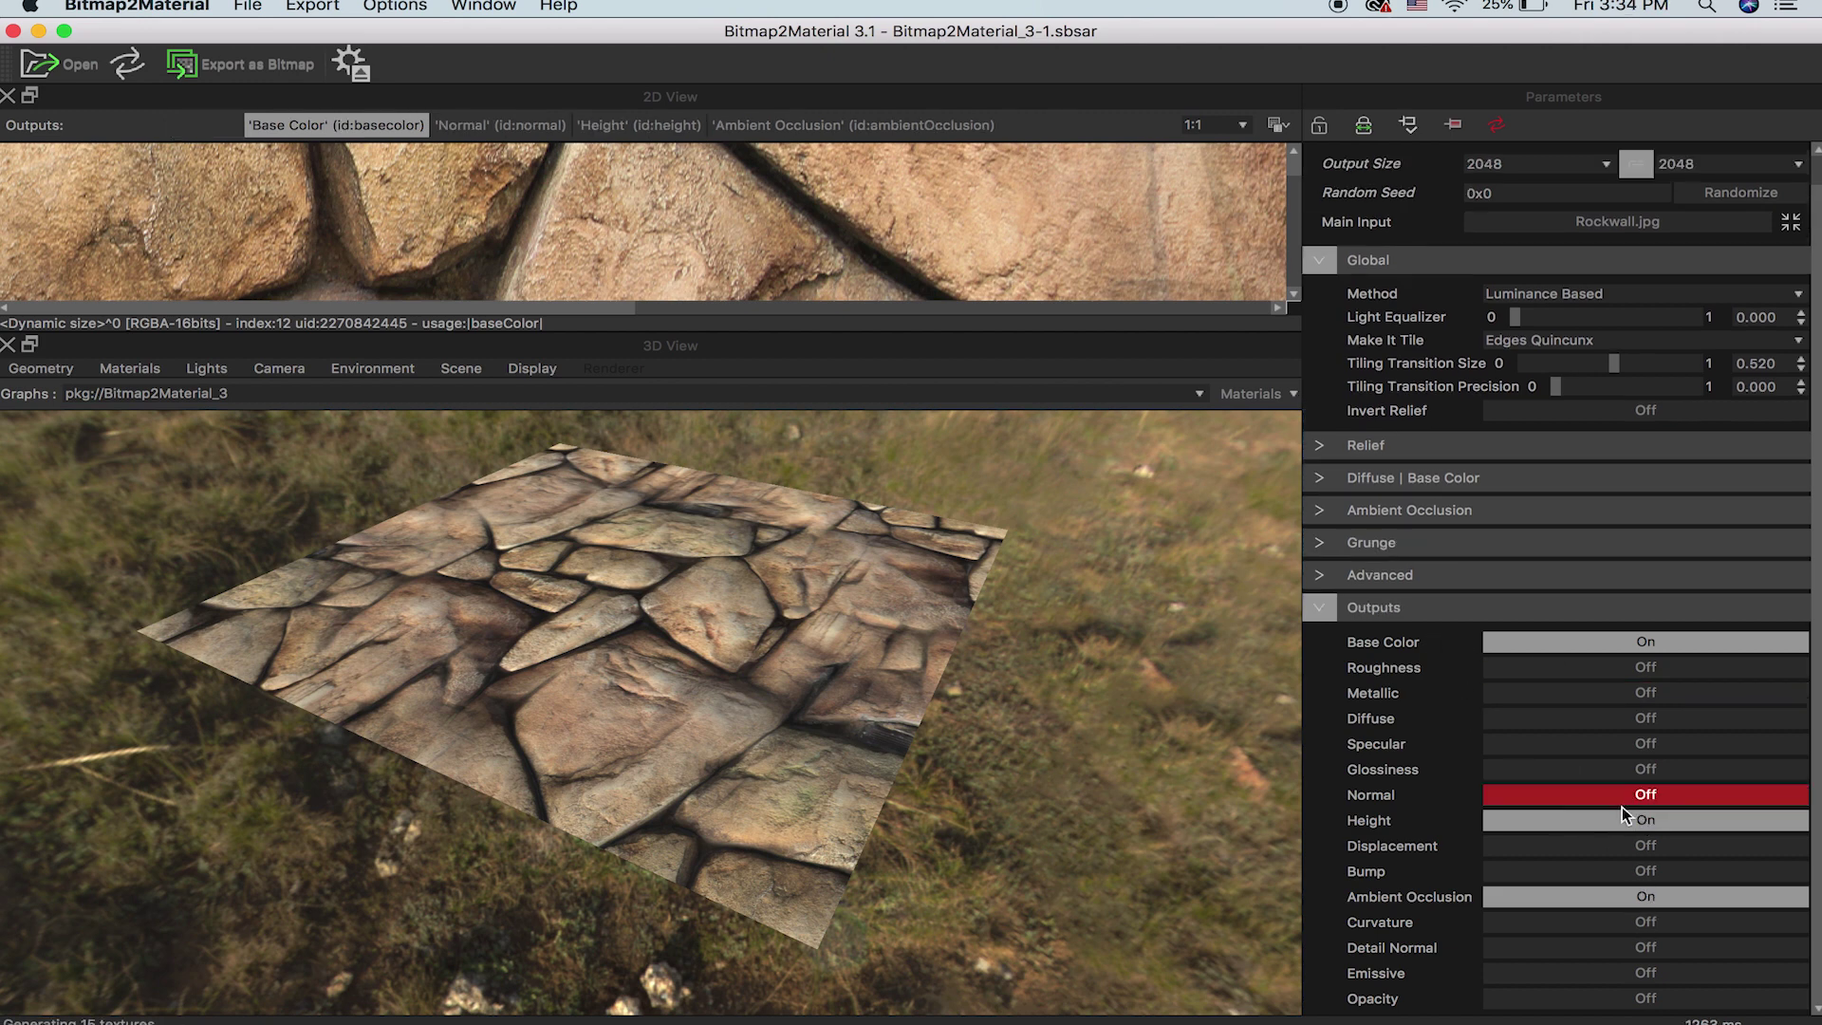
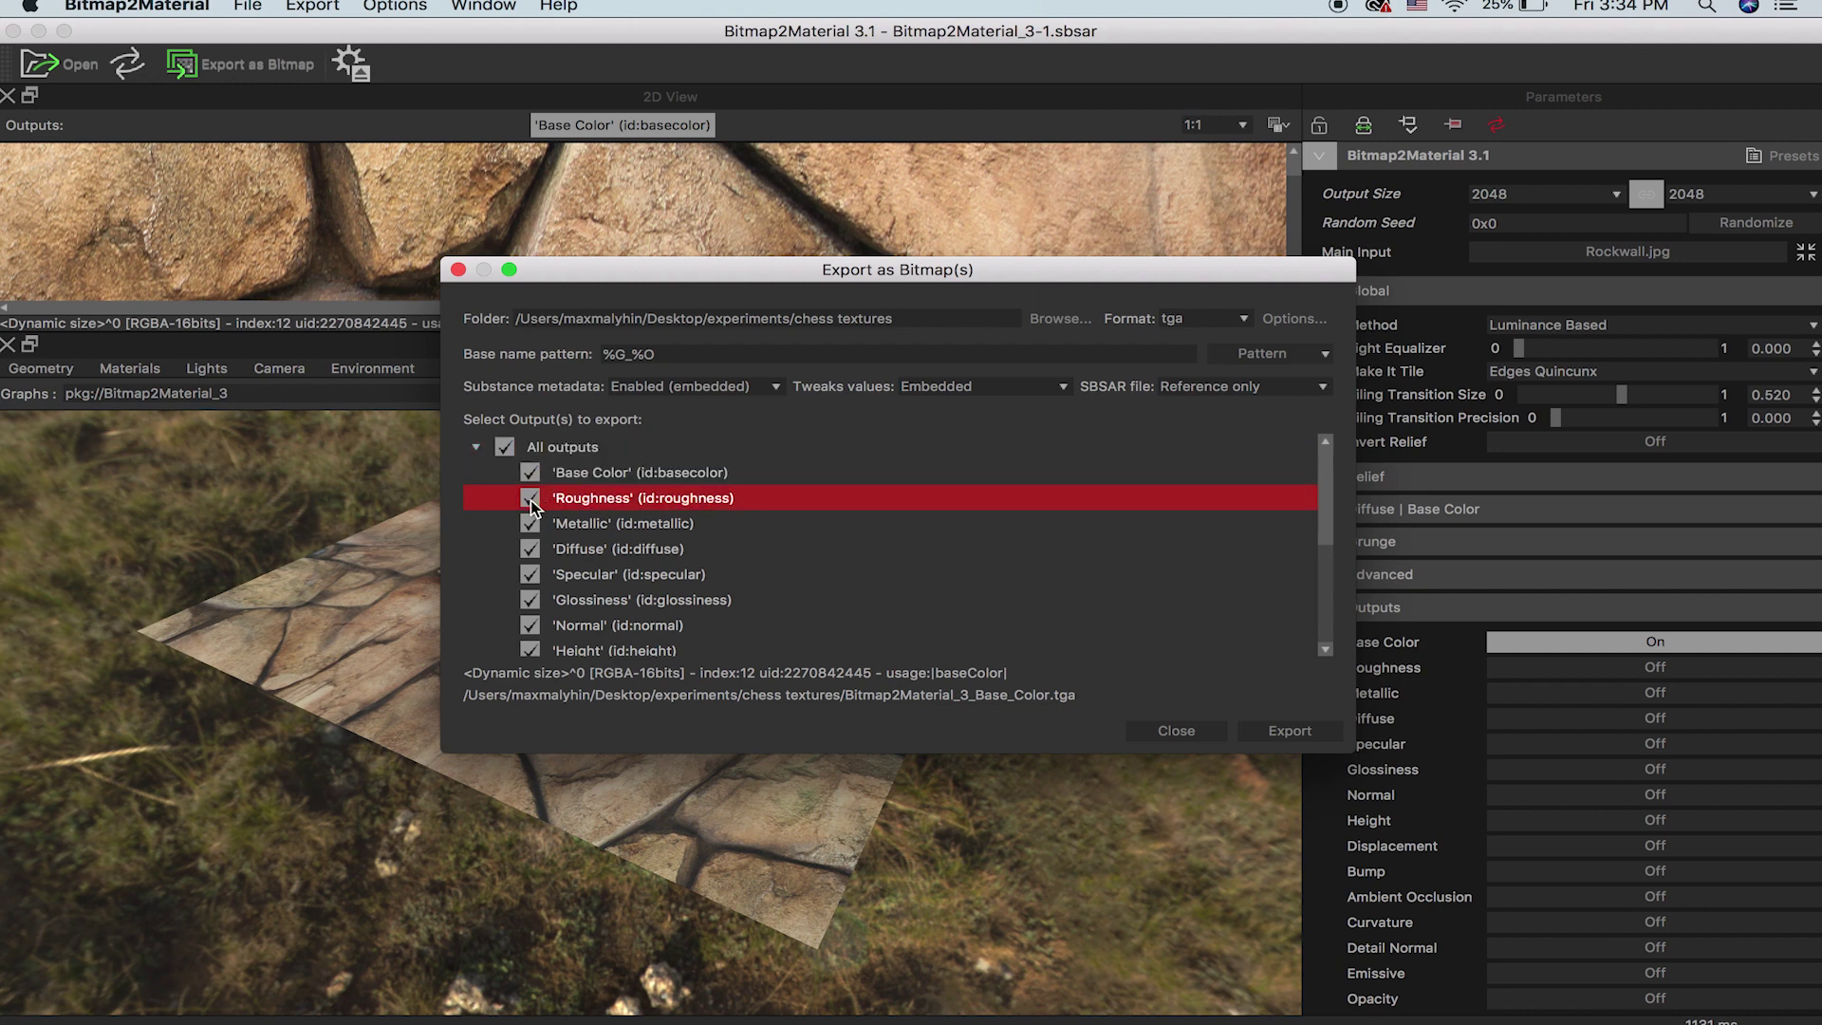
Step: Limit the bitmap export to the Base Color output and set the export format to png
left_click(509, 448)
left_click(508, 448)
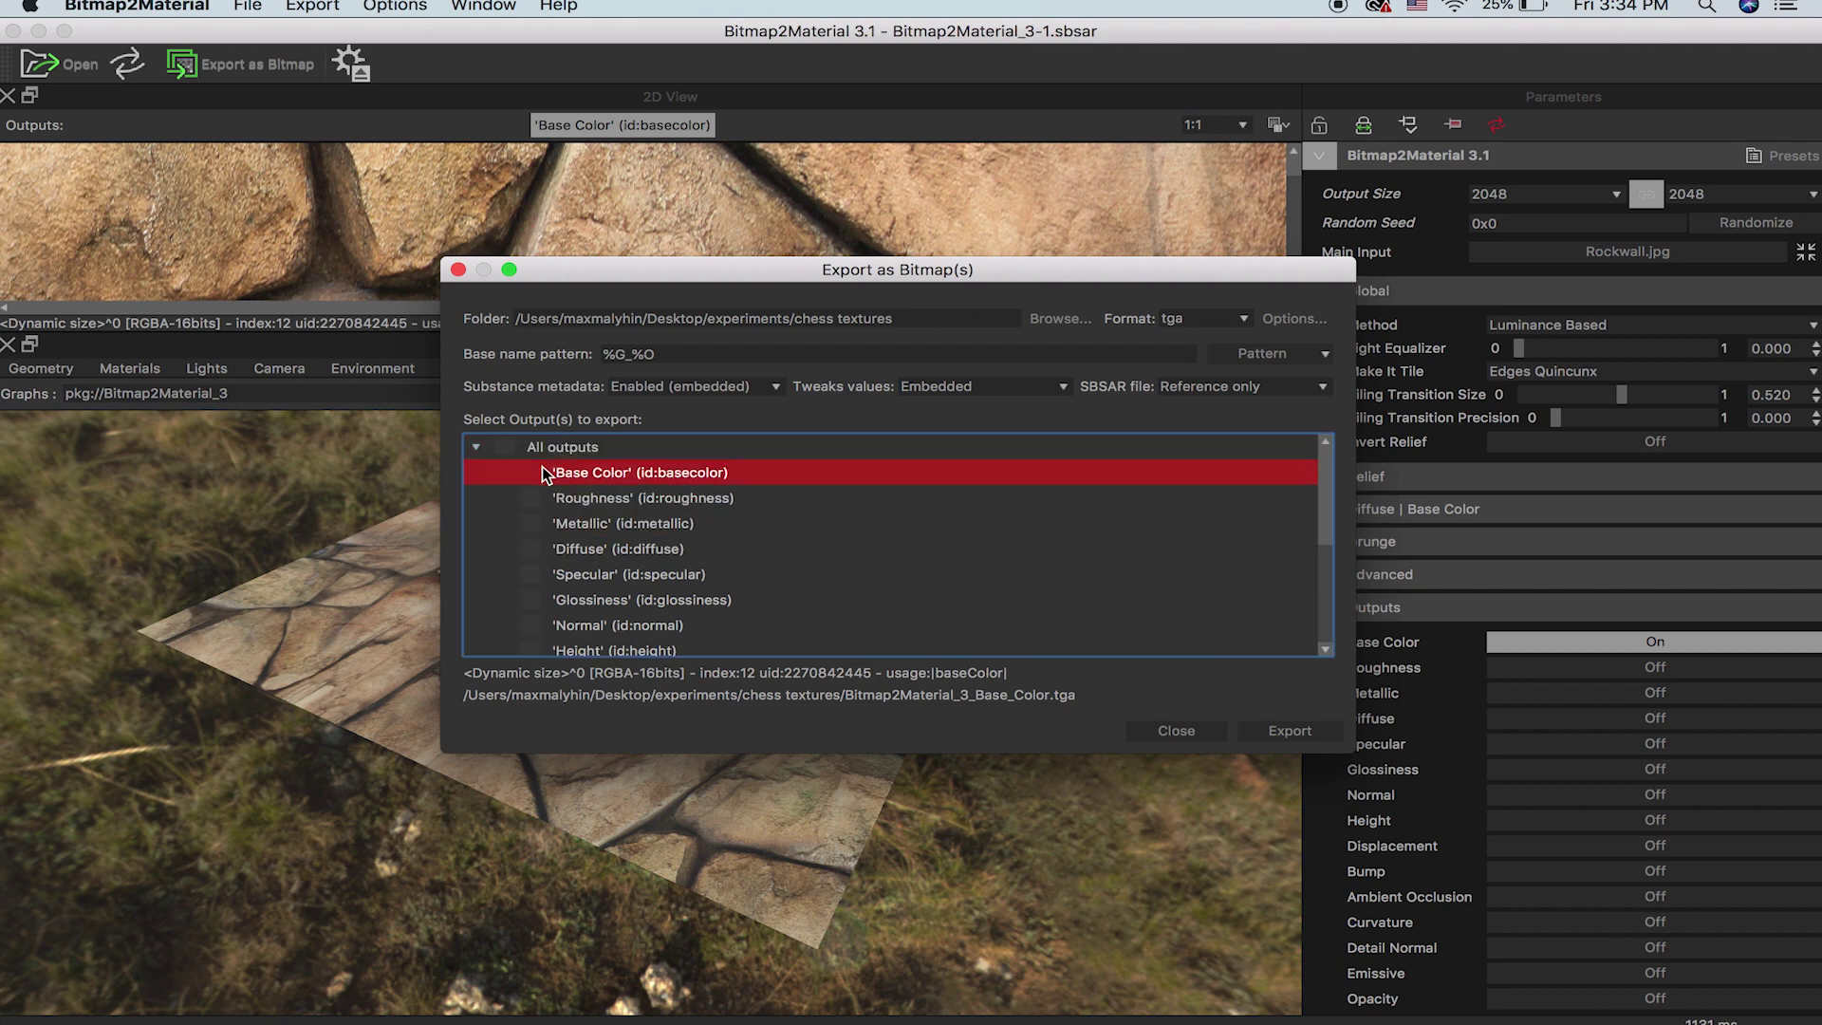
left_click(537, 469)
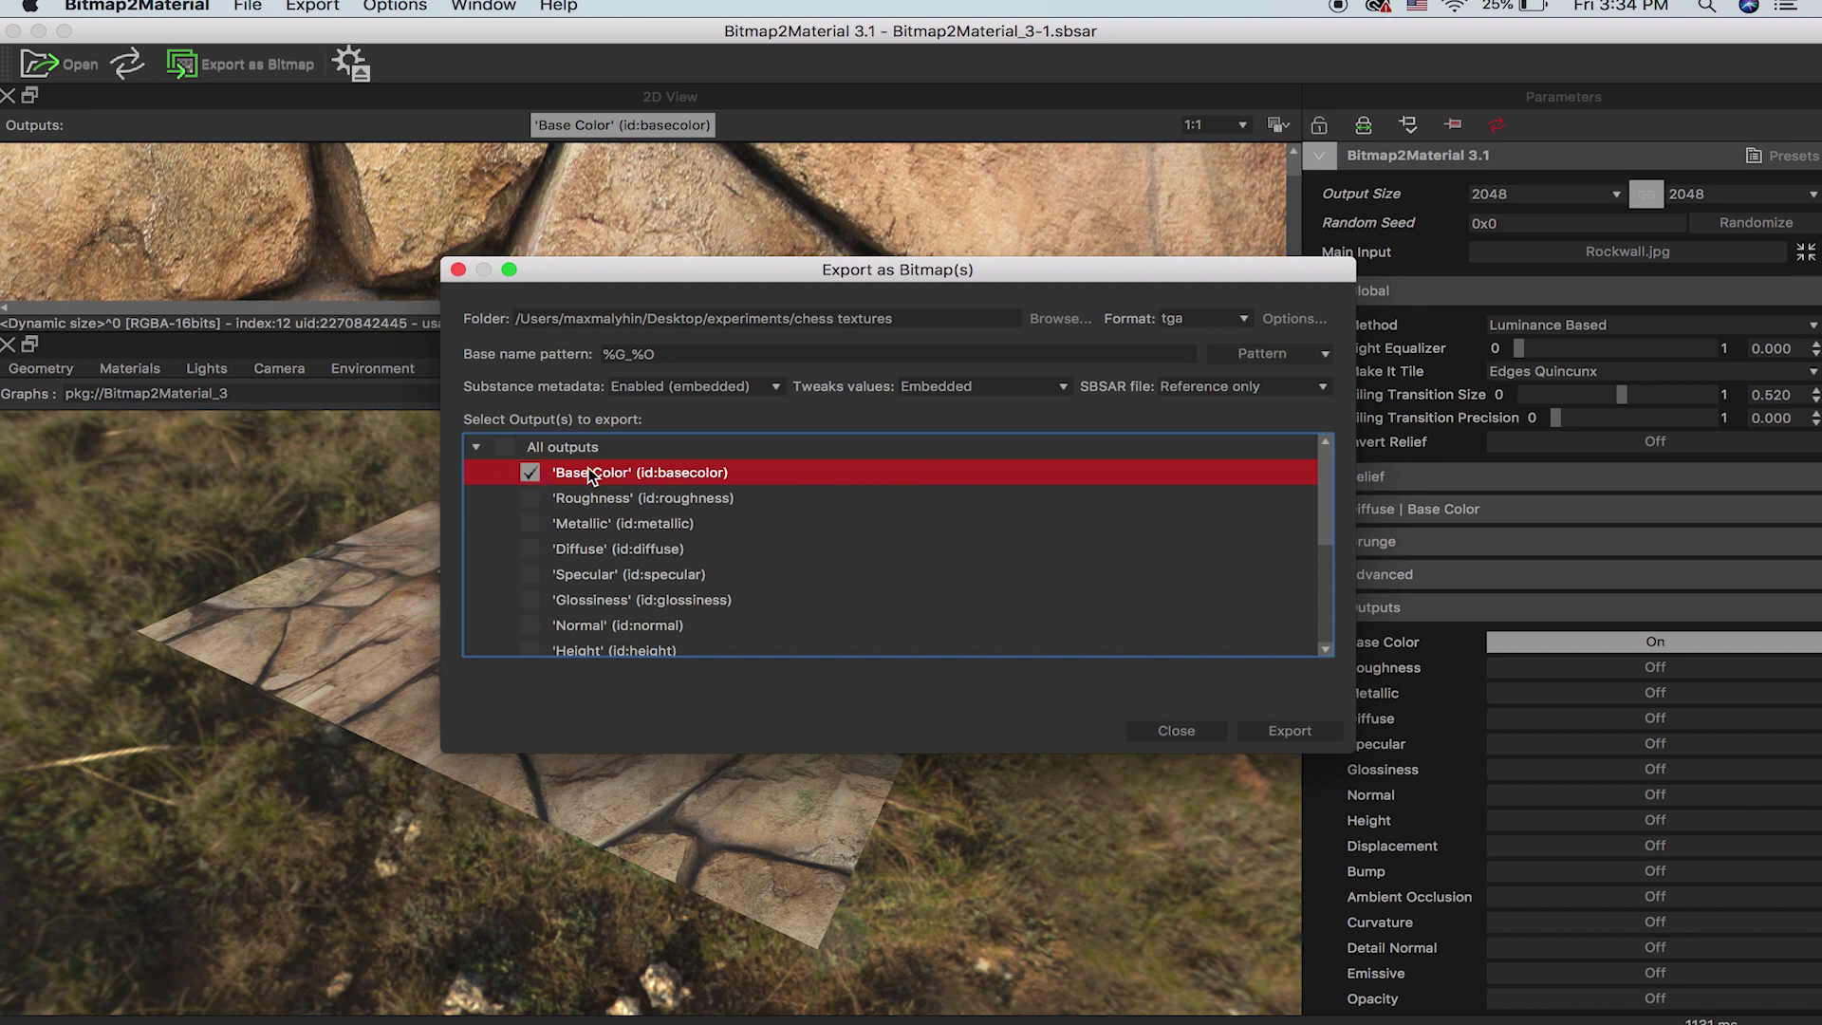
left_click(1220, 318)
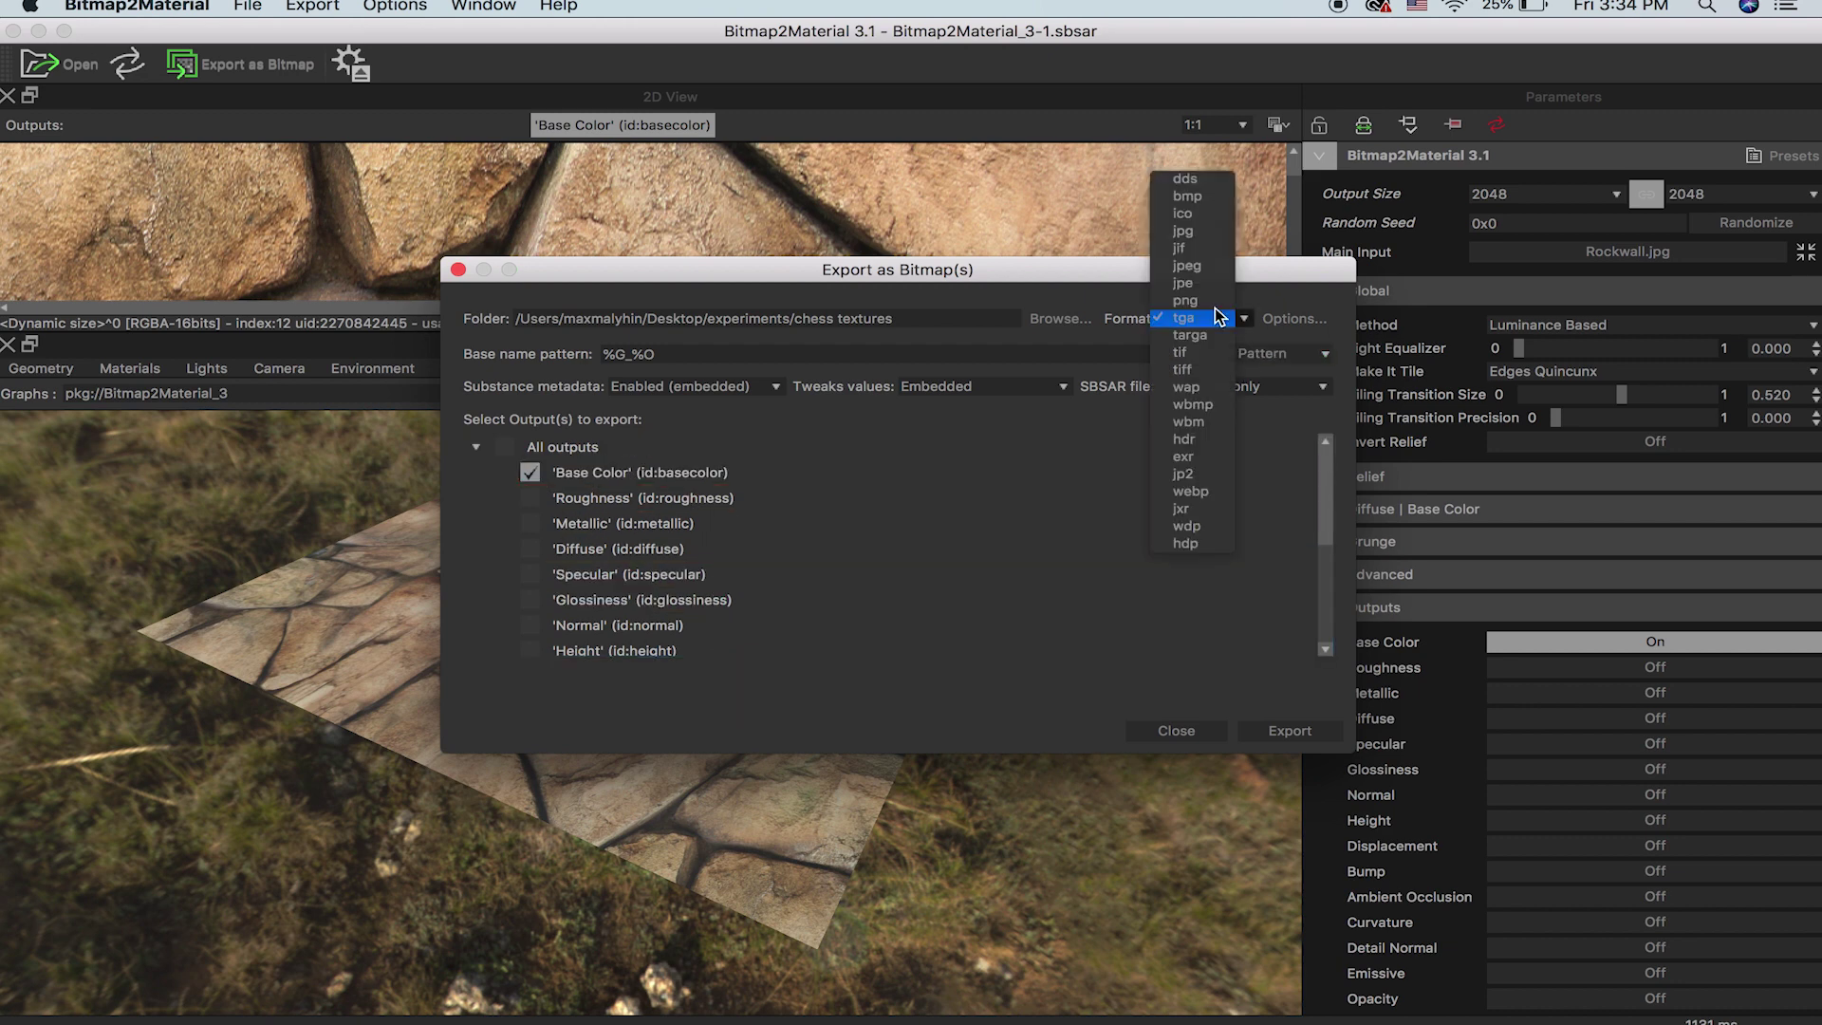
left_click(1211, 302)
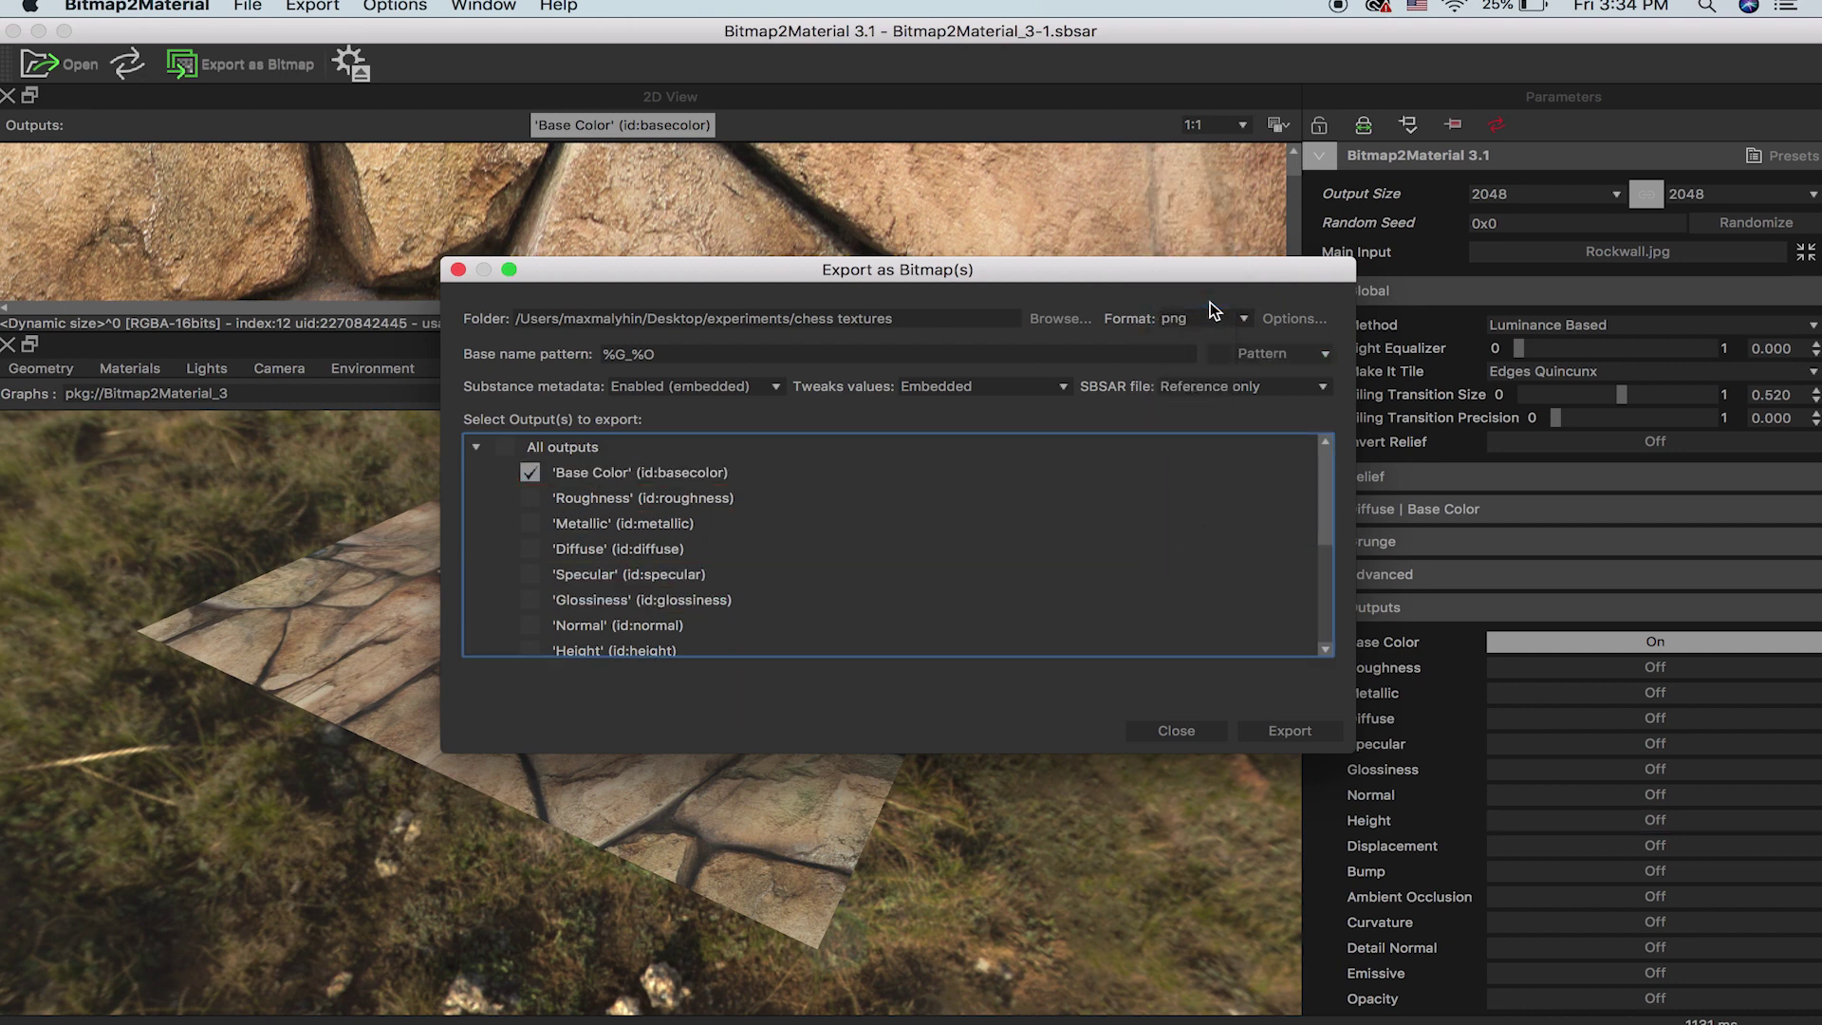
Step: Set the bitmap export folder to the ARMCHAIR folder on the Desktop
left_click(777, 352)
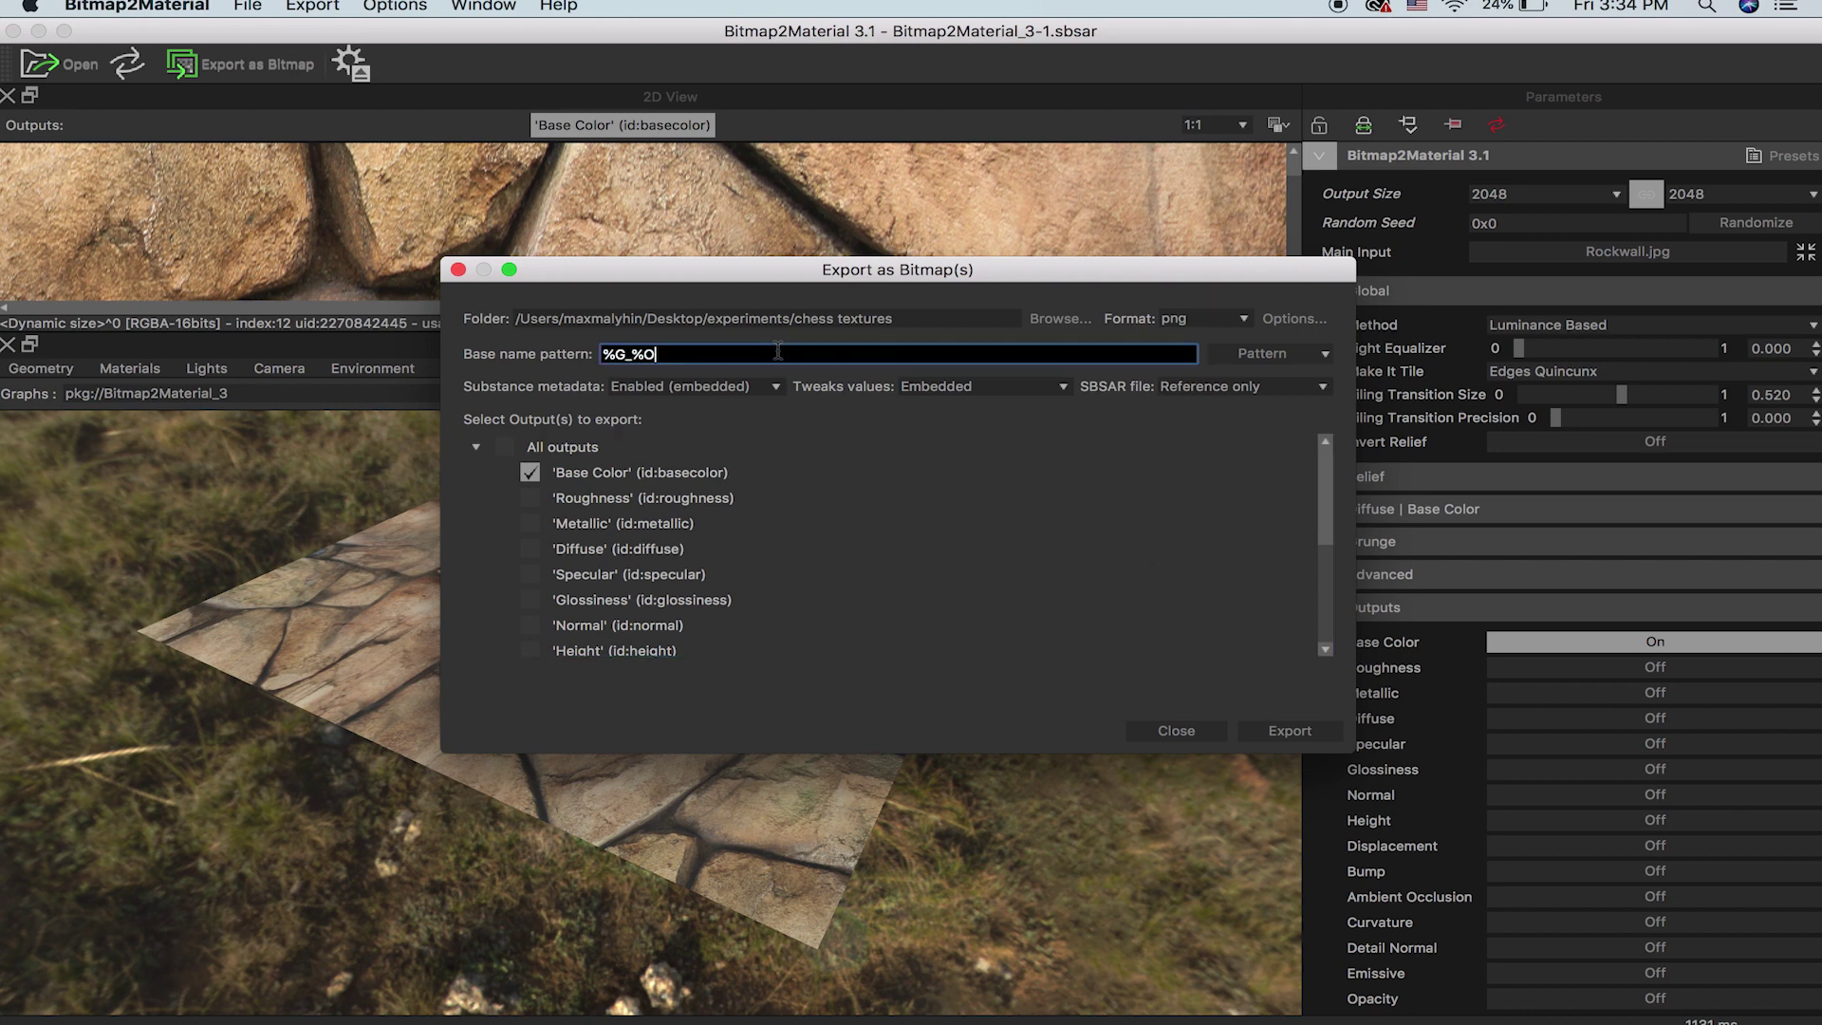
left_click(1061, 320)
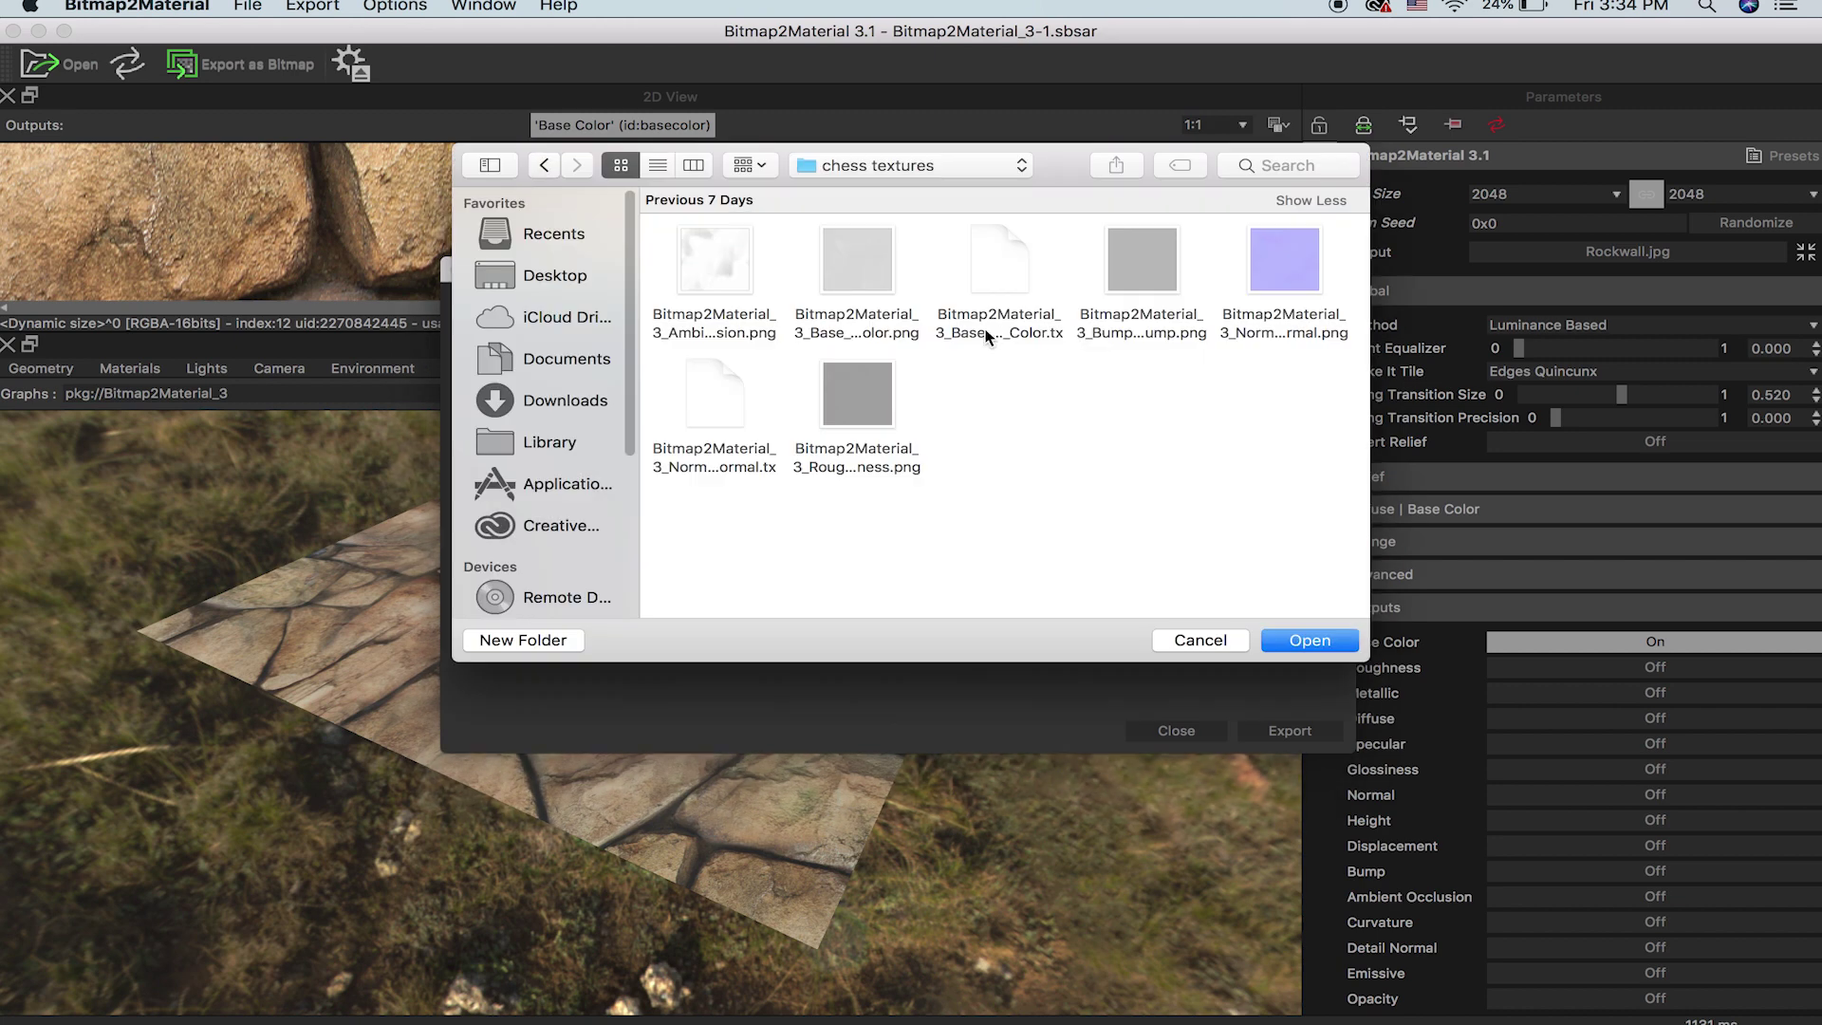
left_click(918, 181)
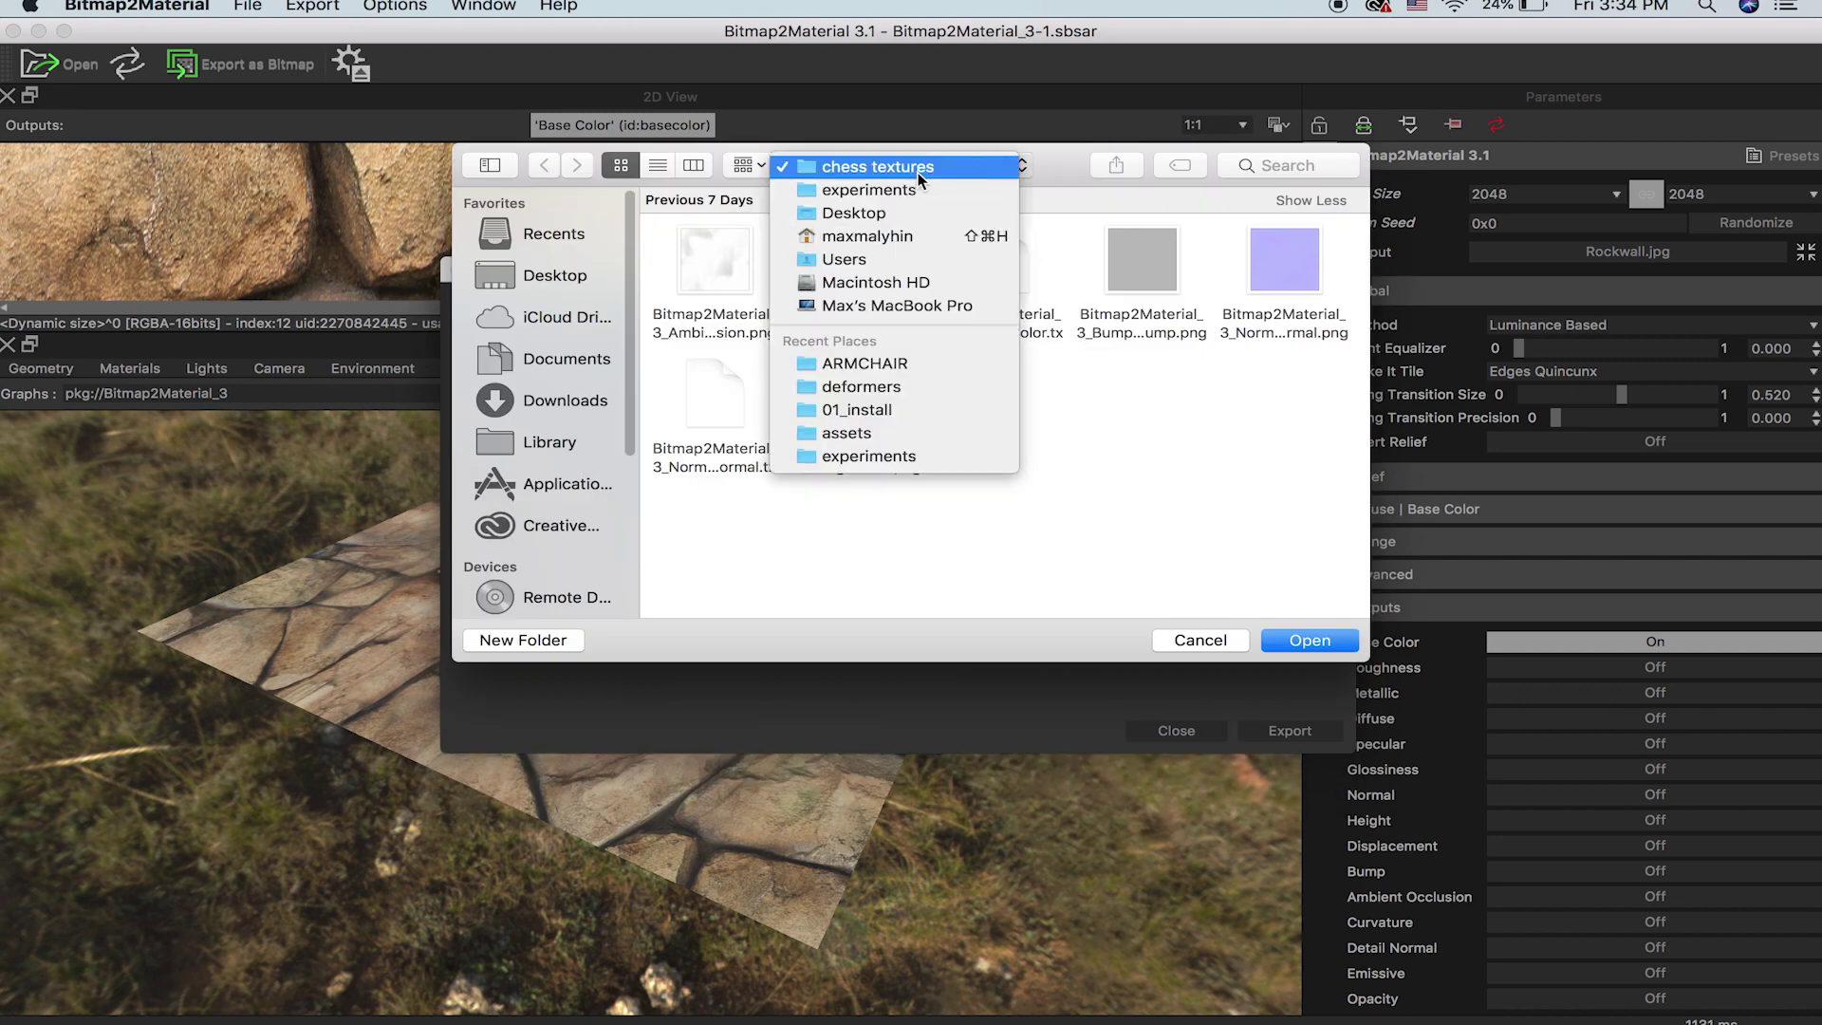
left_click(931, 362)
left_click(1296, 639)
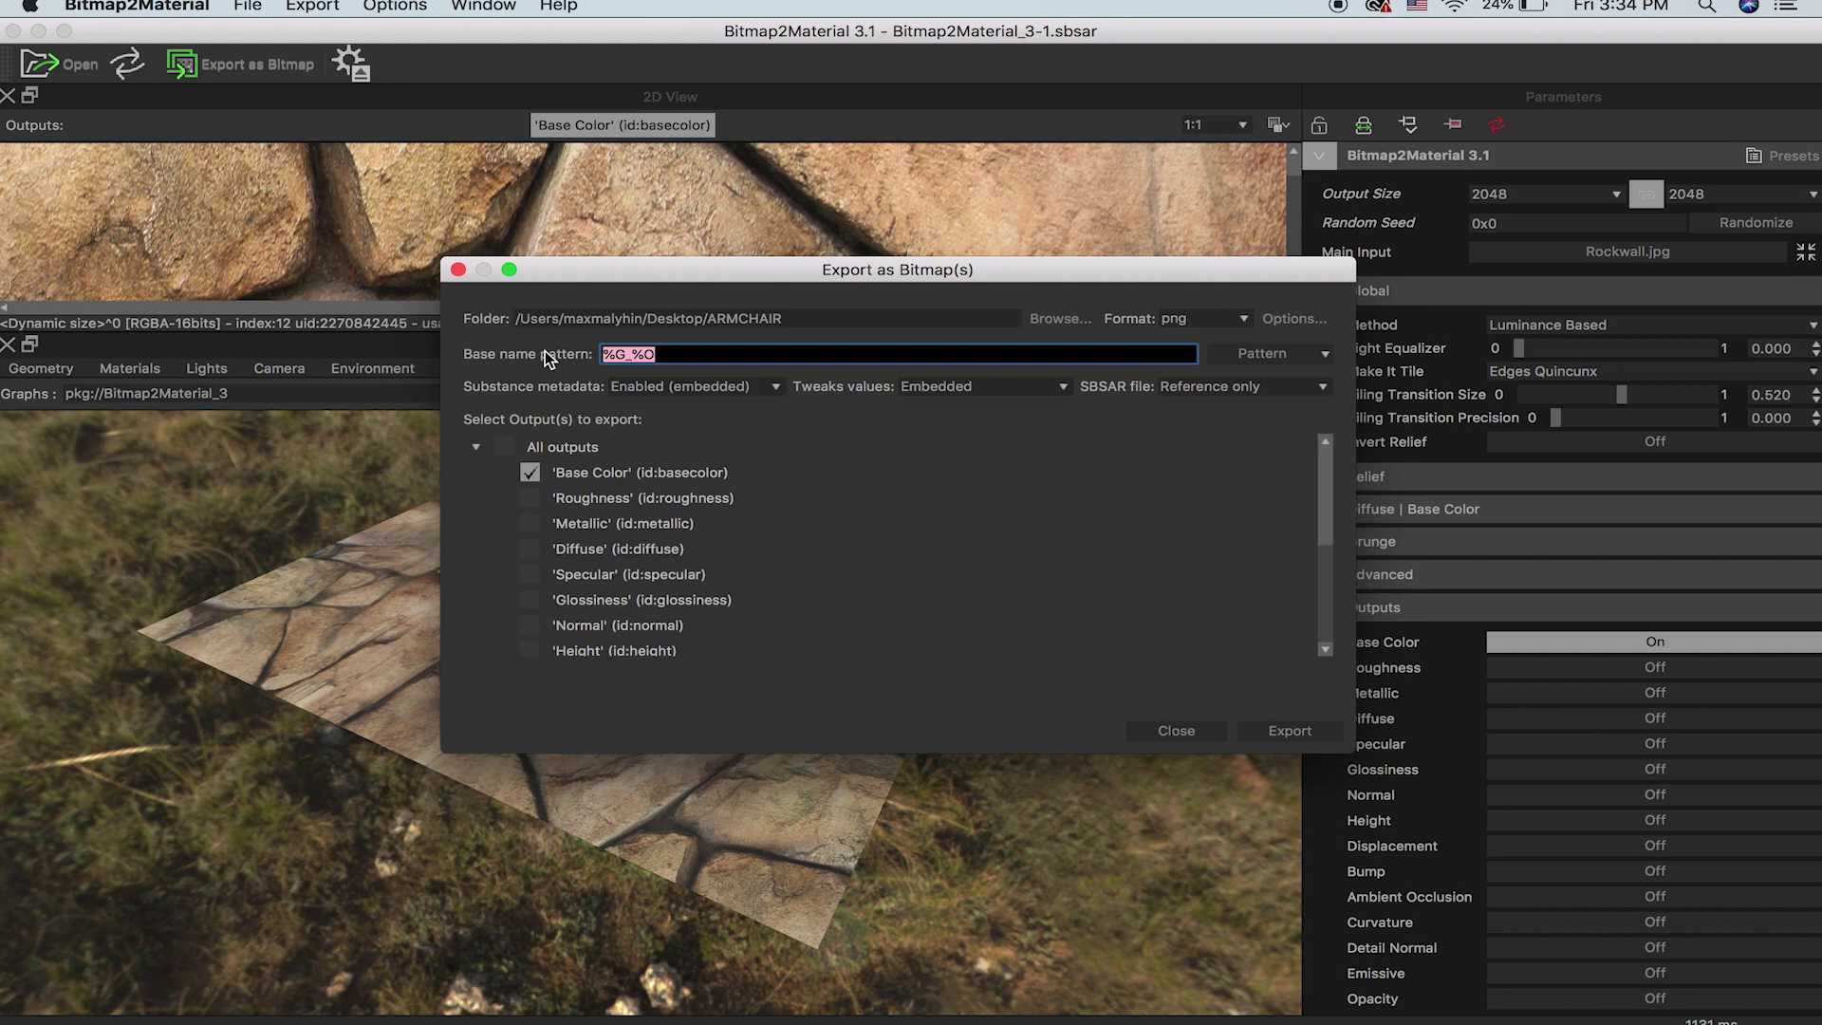
Step: Export the Base Color bitmap with the base name "rock seamless #2" and close the export dialog and Bitmap2Material window
type("rock seamless #2")
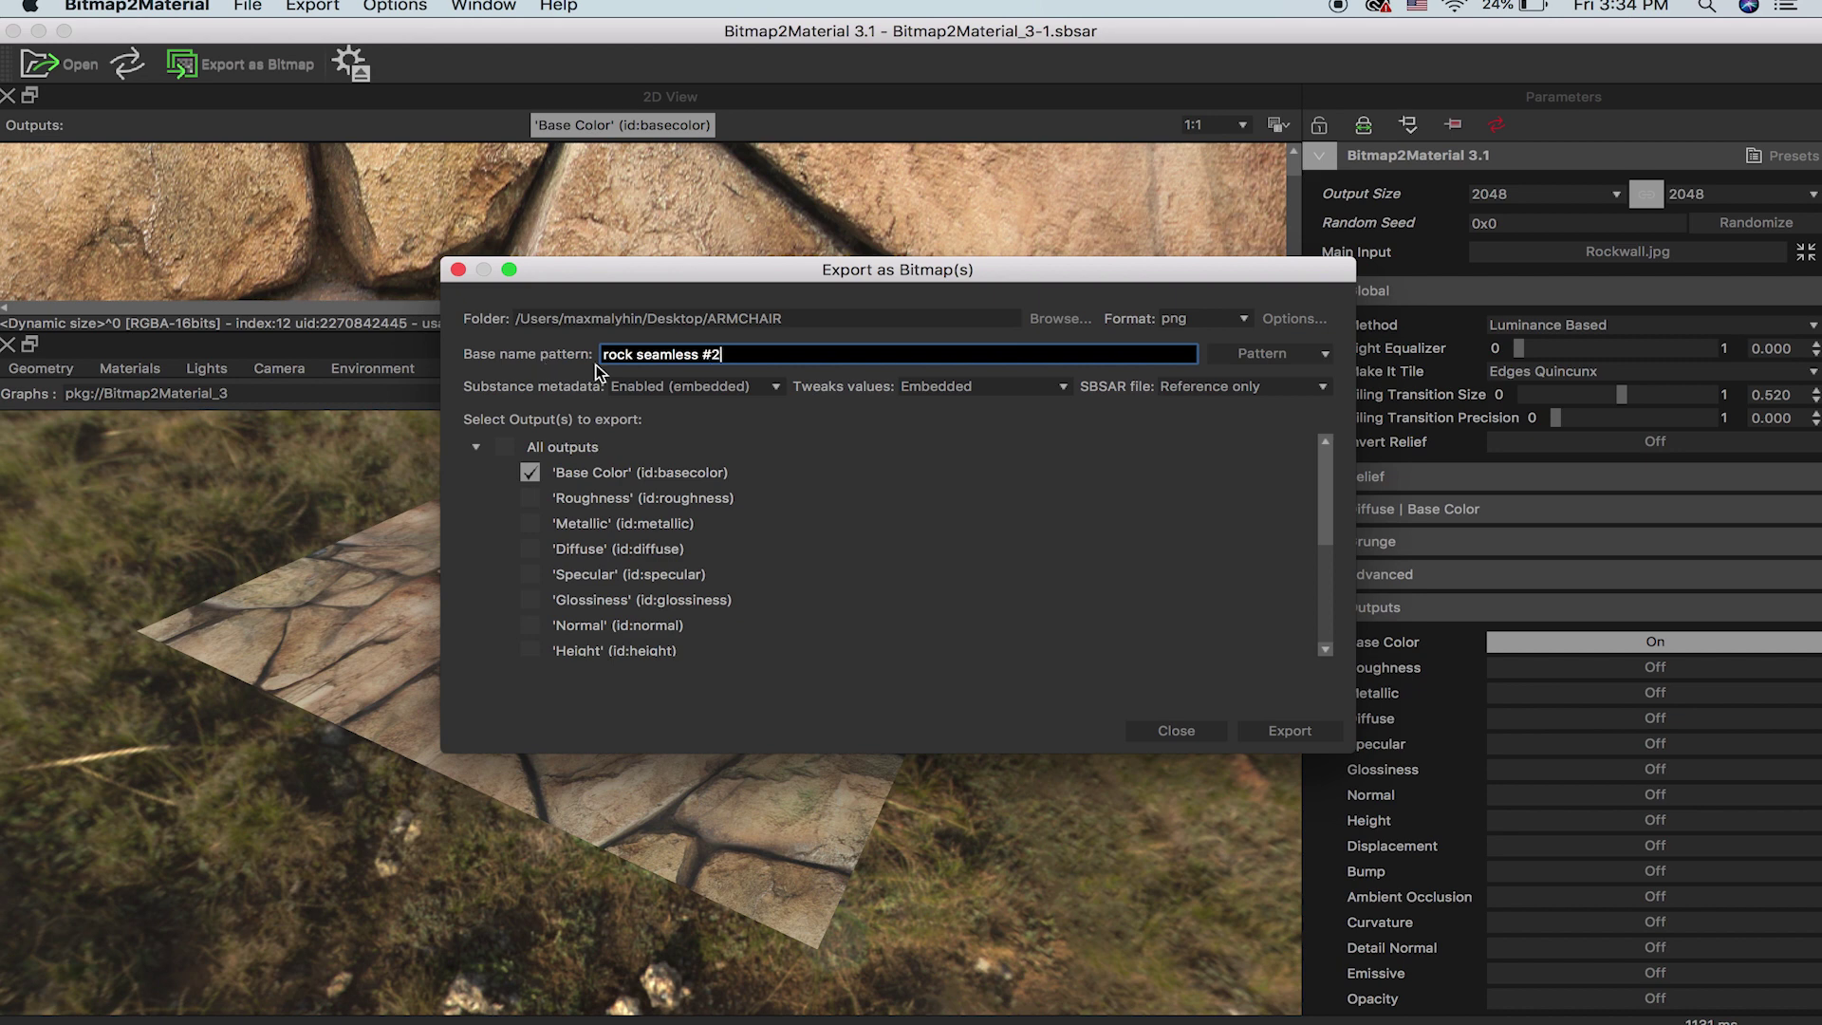
left_click(1295, 733)
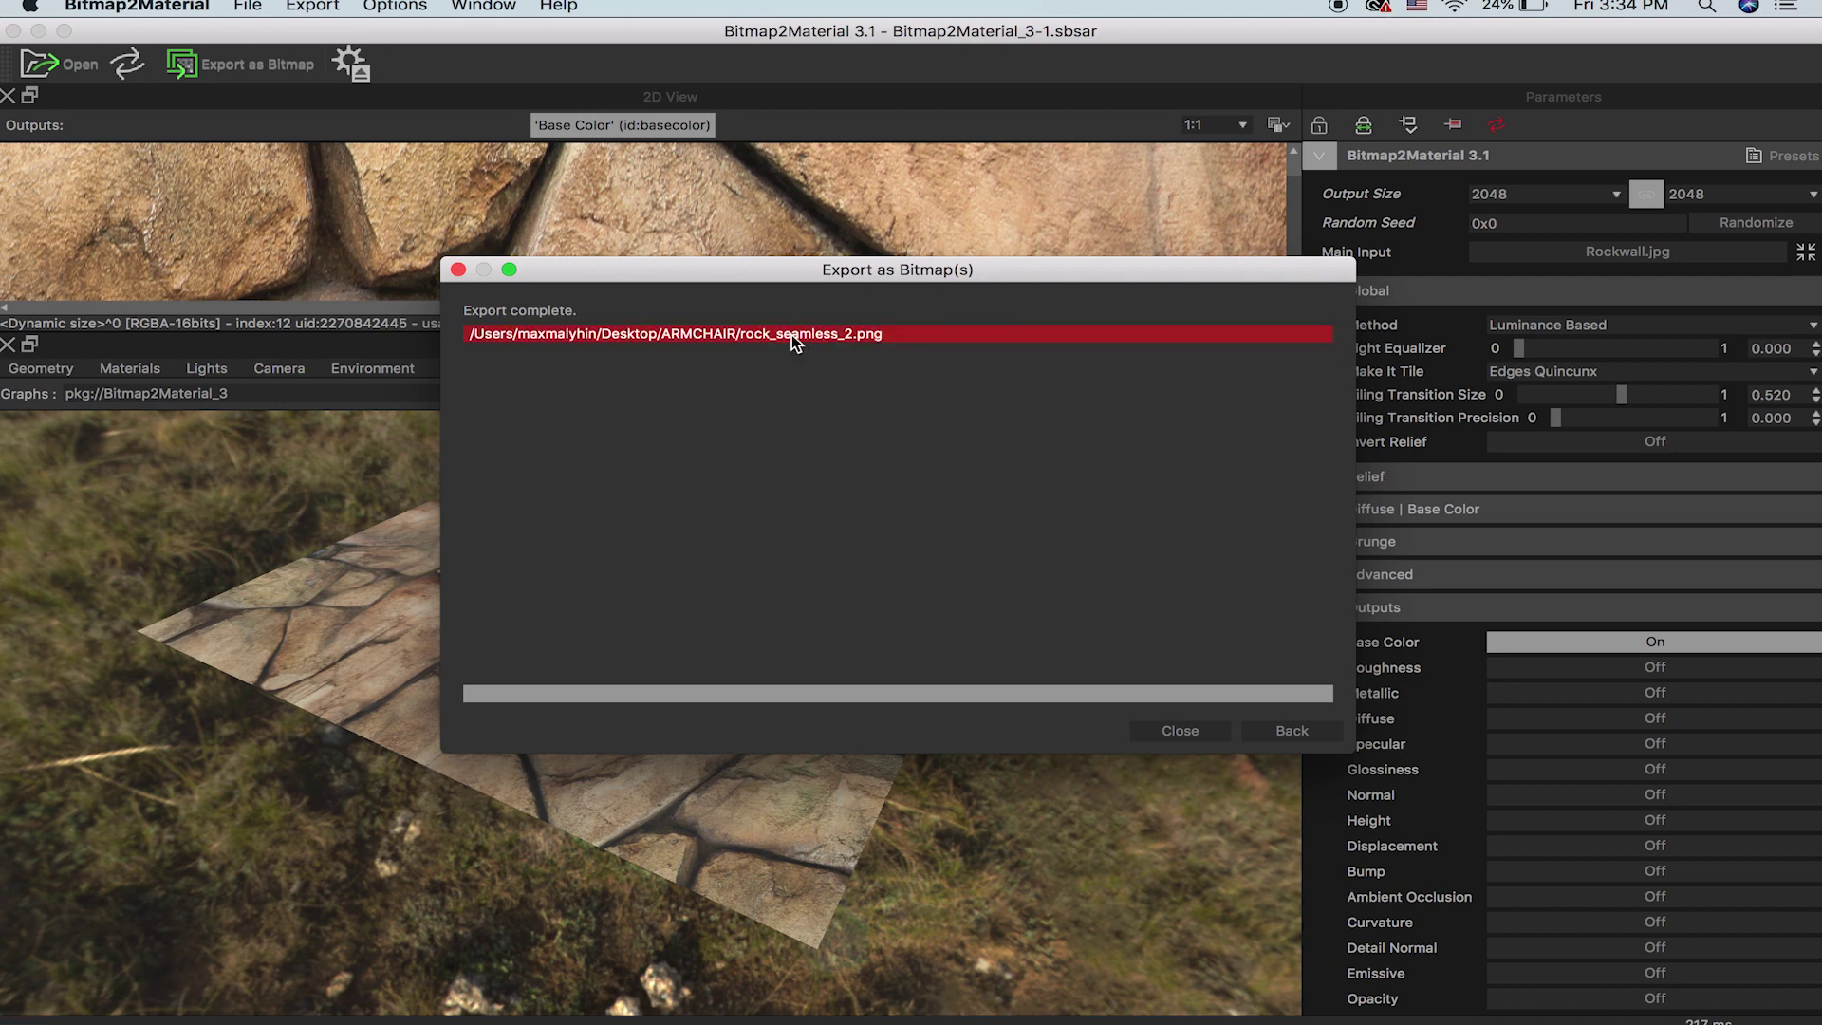
left_click(1181, 731)
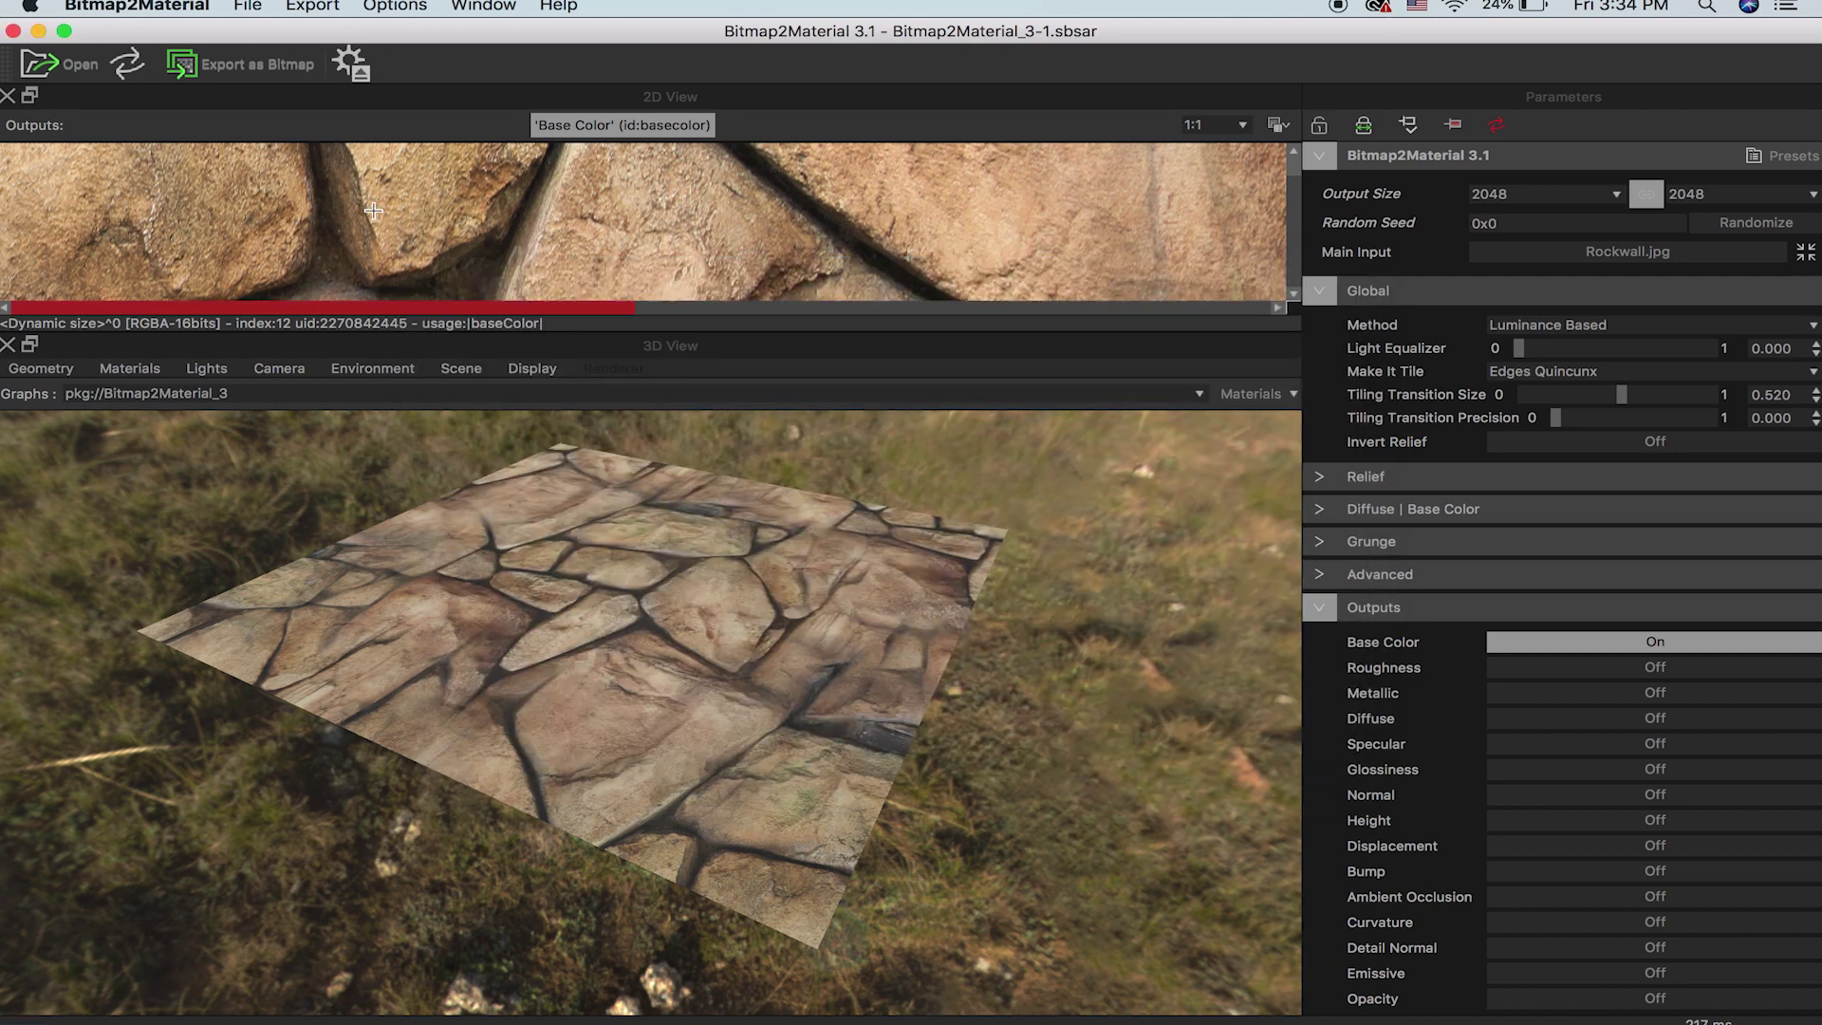
left_click(13, 31)
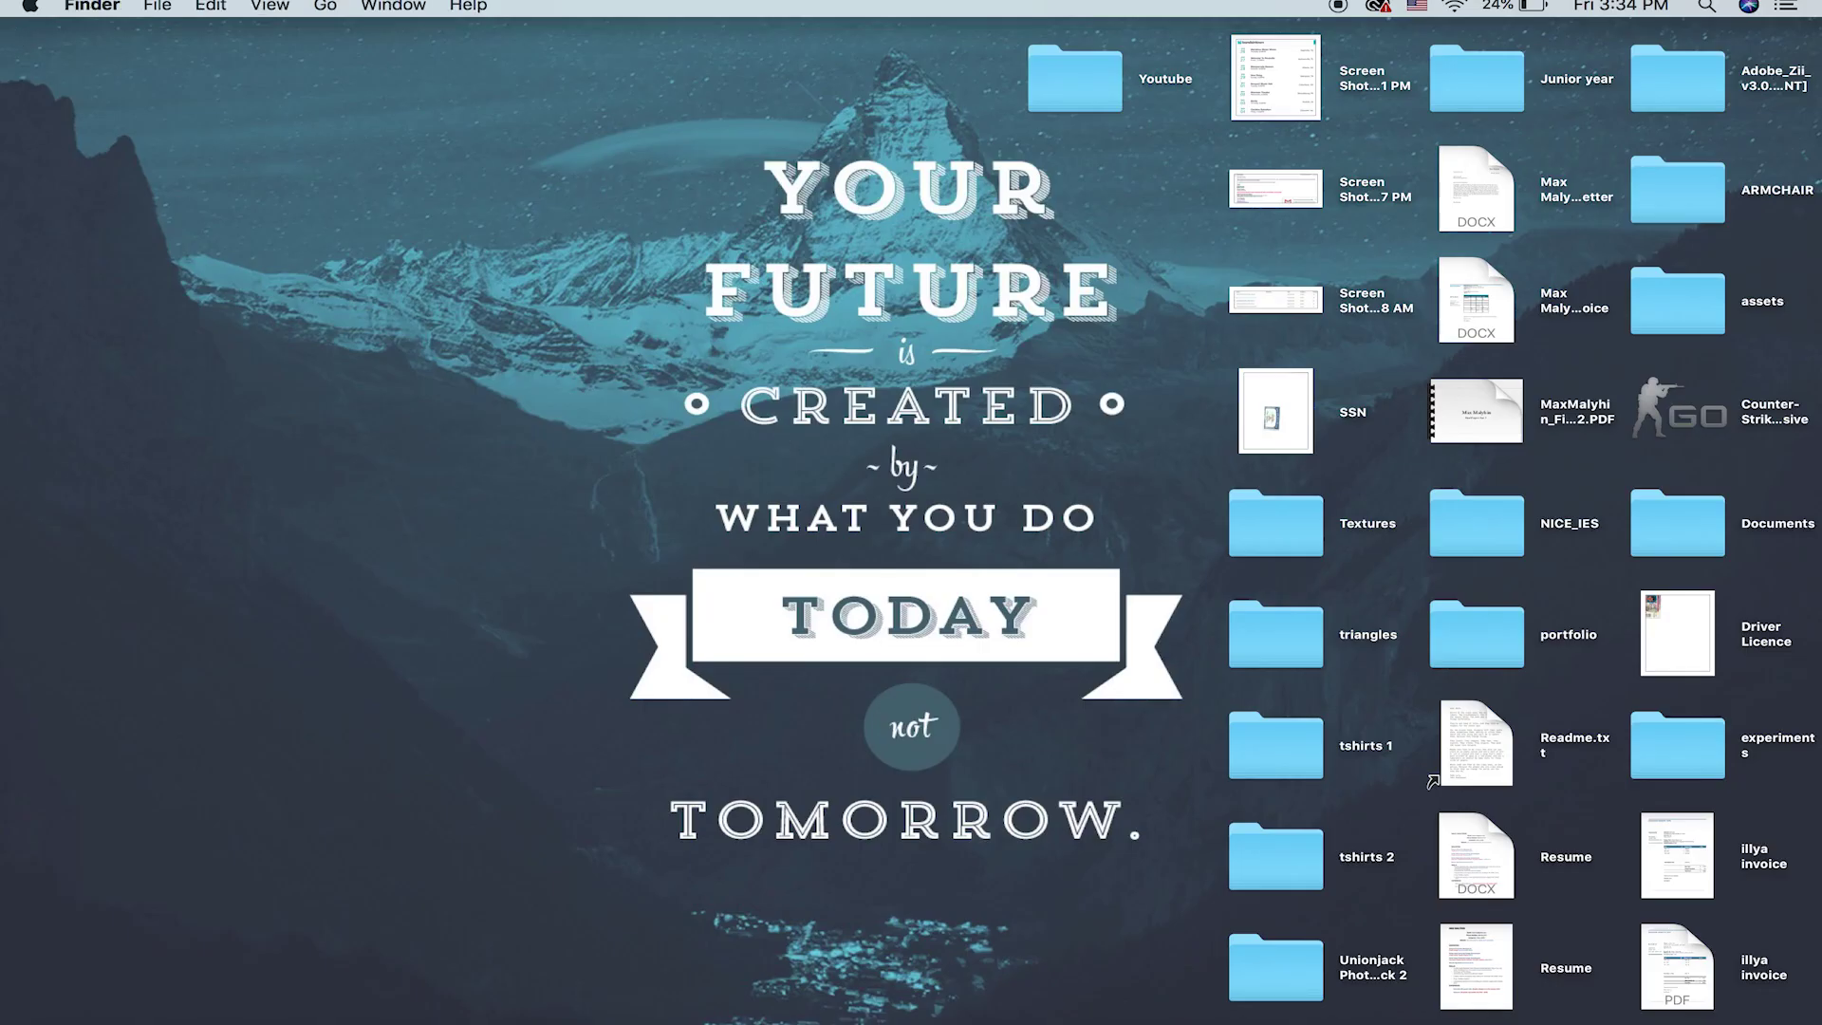
Step: Switch to Cinema 4D and replace the Mat material's Color texture with rock_seamless_2.png from the ARMCHAIR folder
left_click(1069, 960)
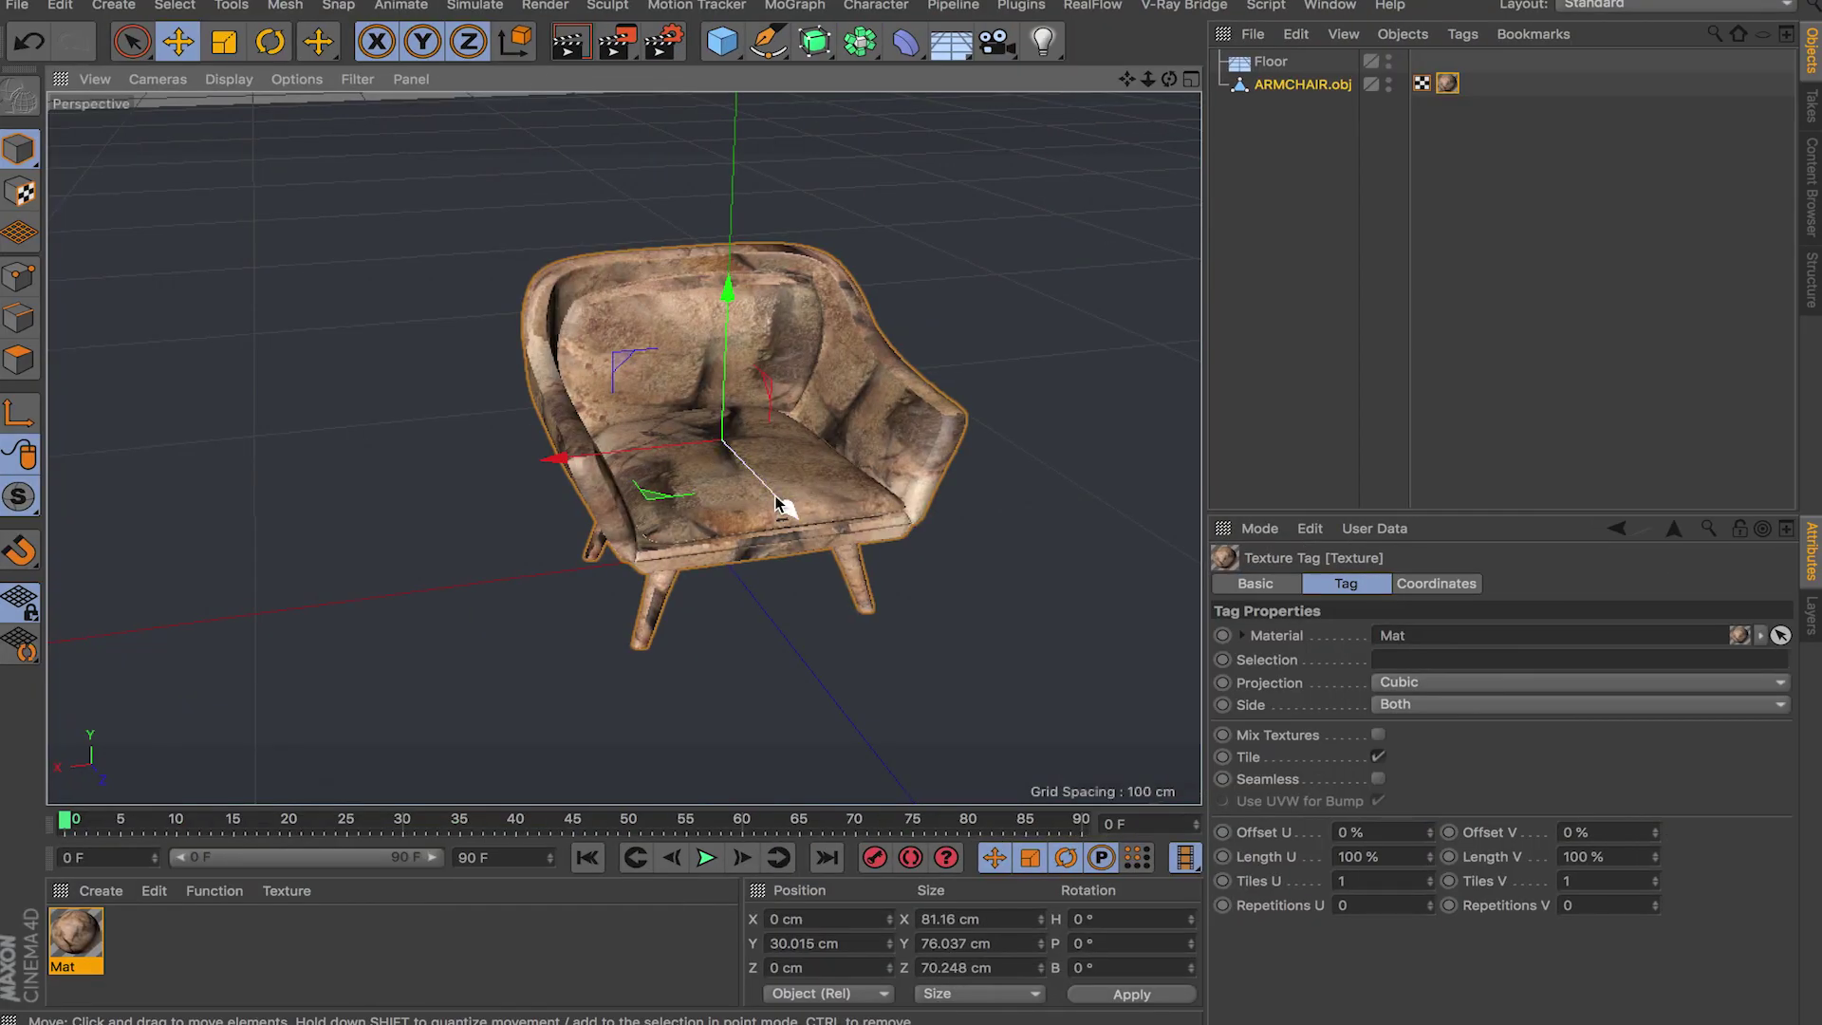
left_click_drag(763, 508, 314, 598, "alt")
left_click_drag(622, 448, 731, 532, "alt")
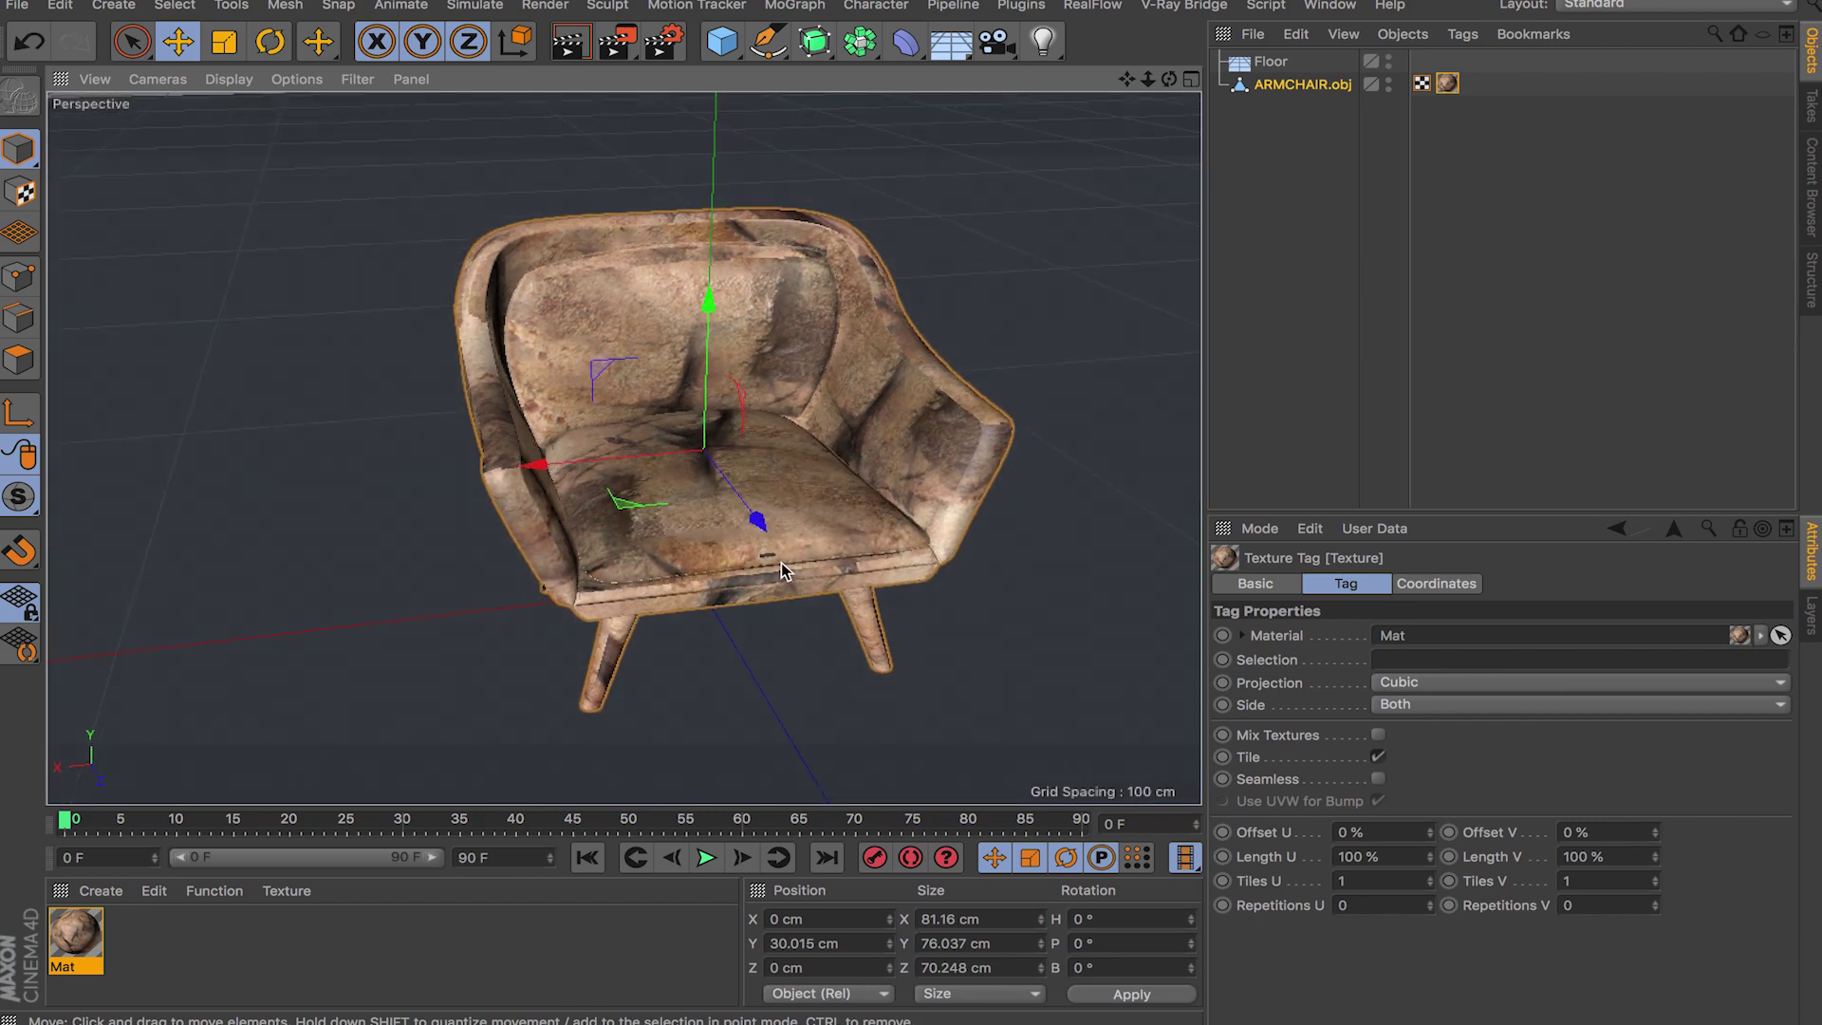
double_click(76, 935)
left_click(732, 395)
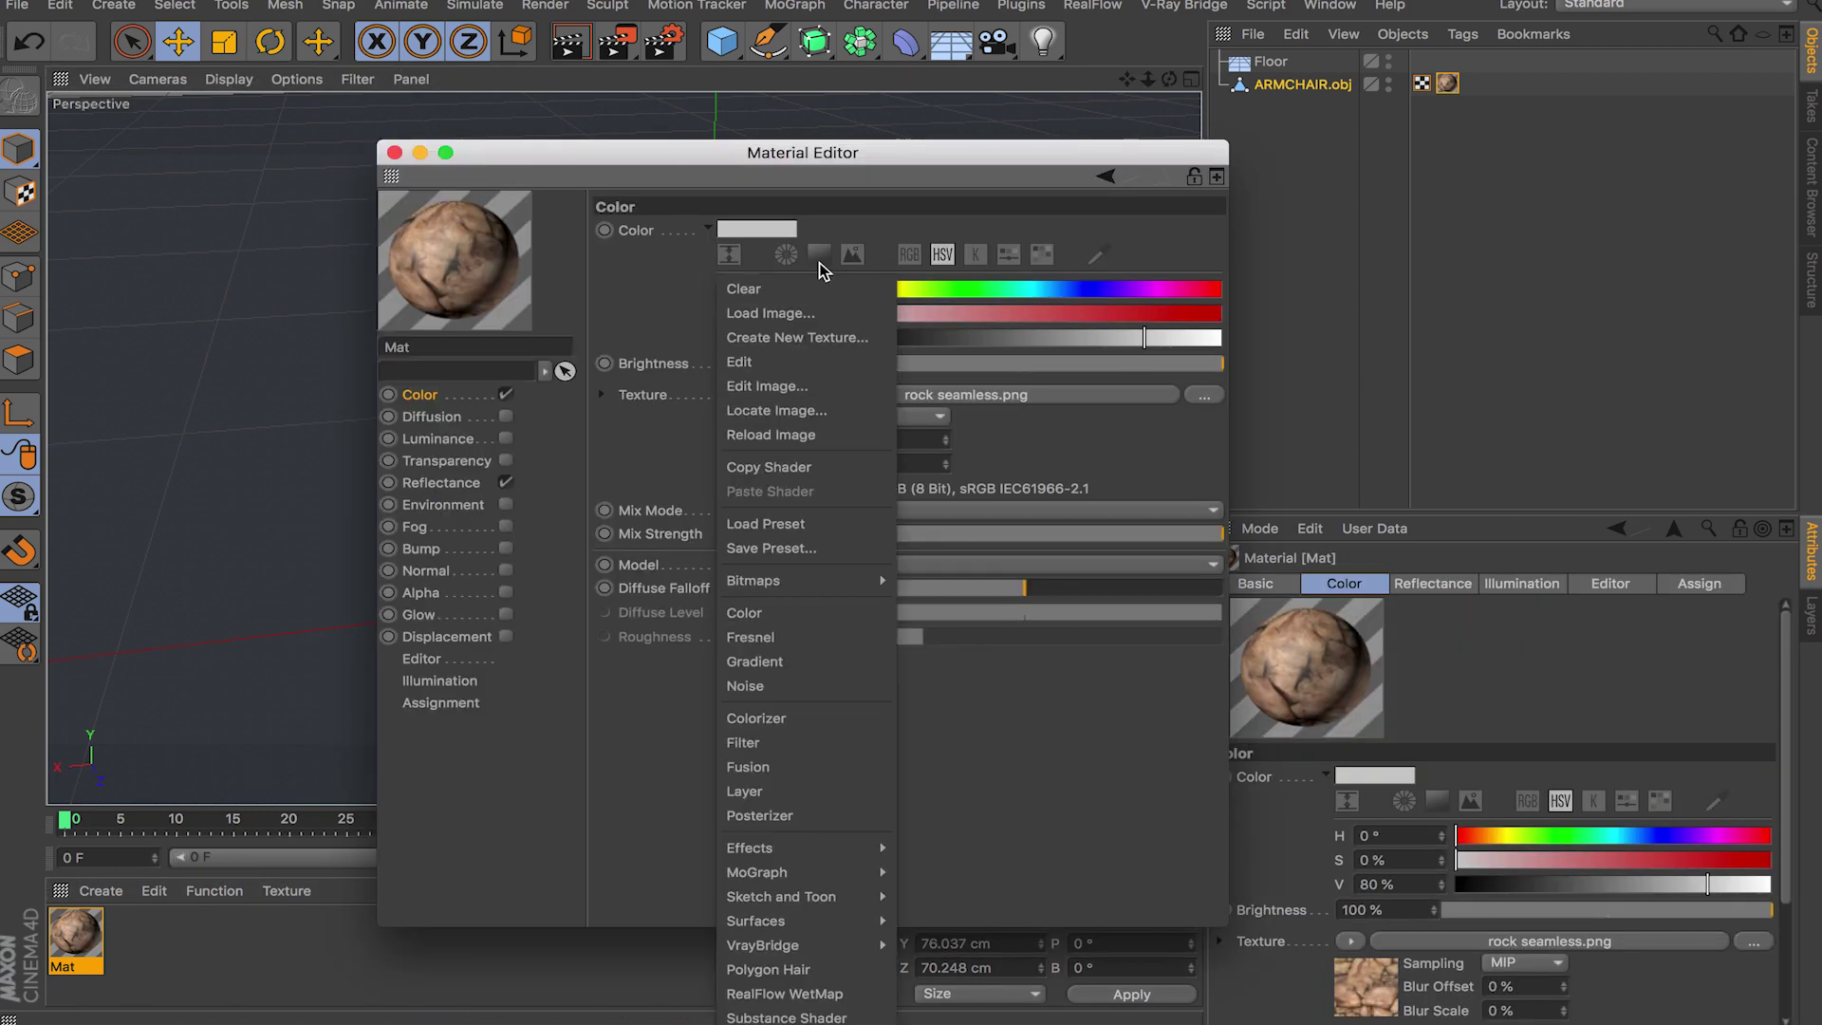
left_click(824, 311)
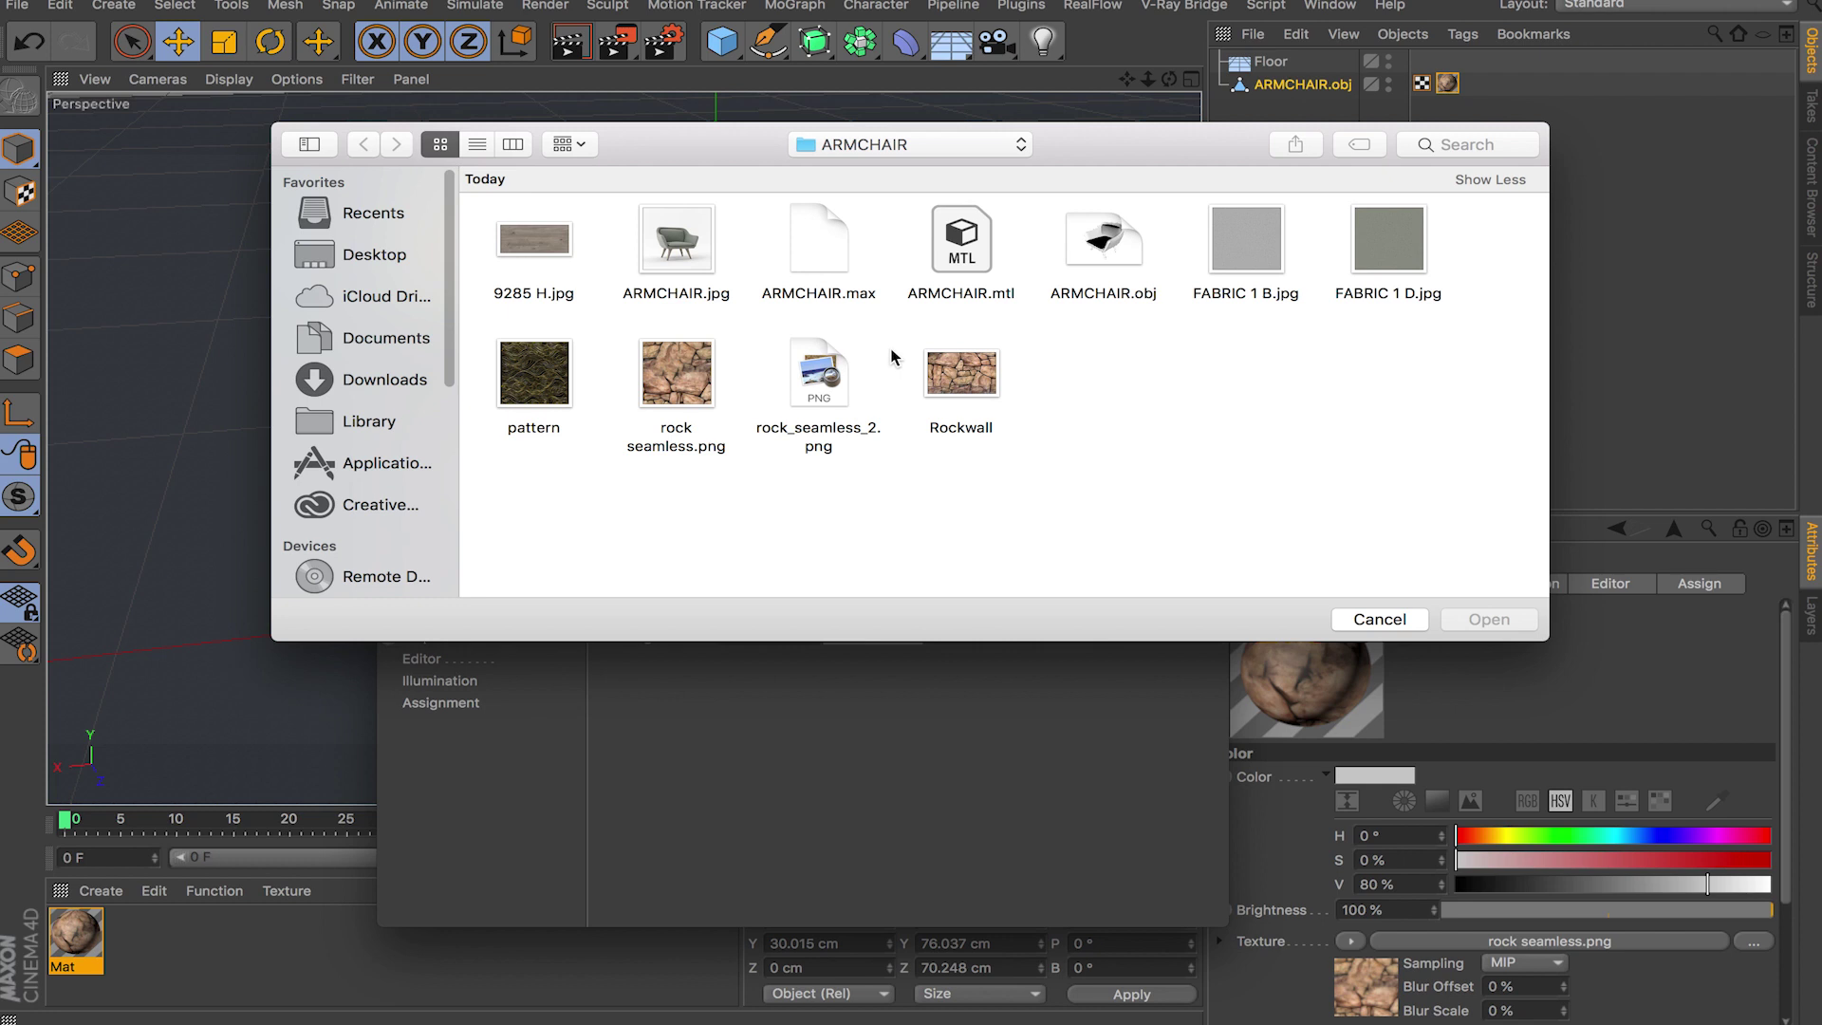
left_click(809, 398)
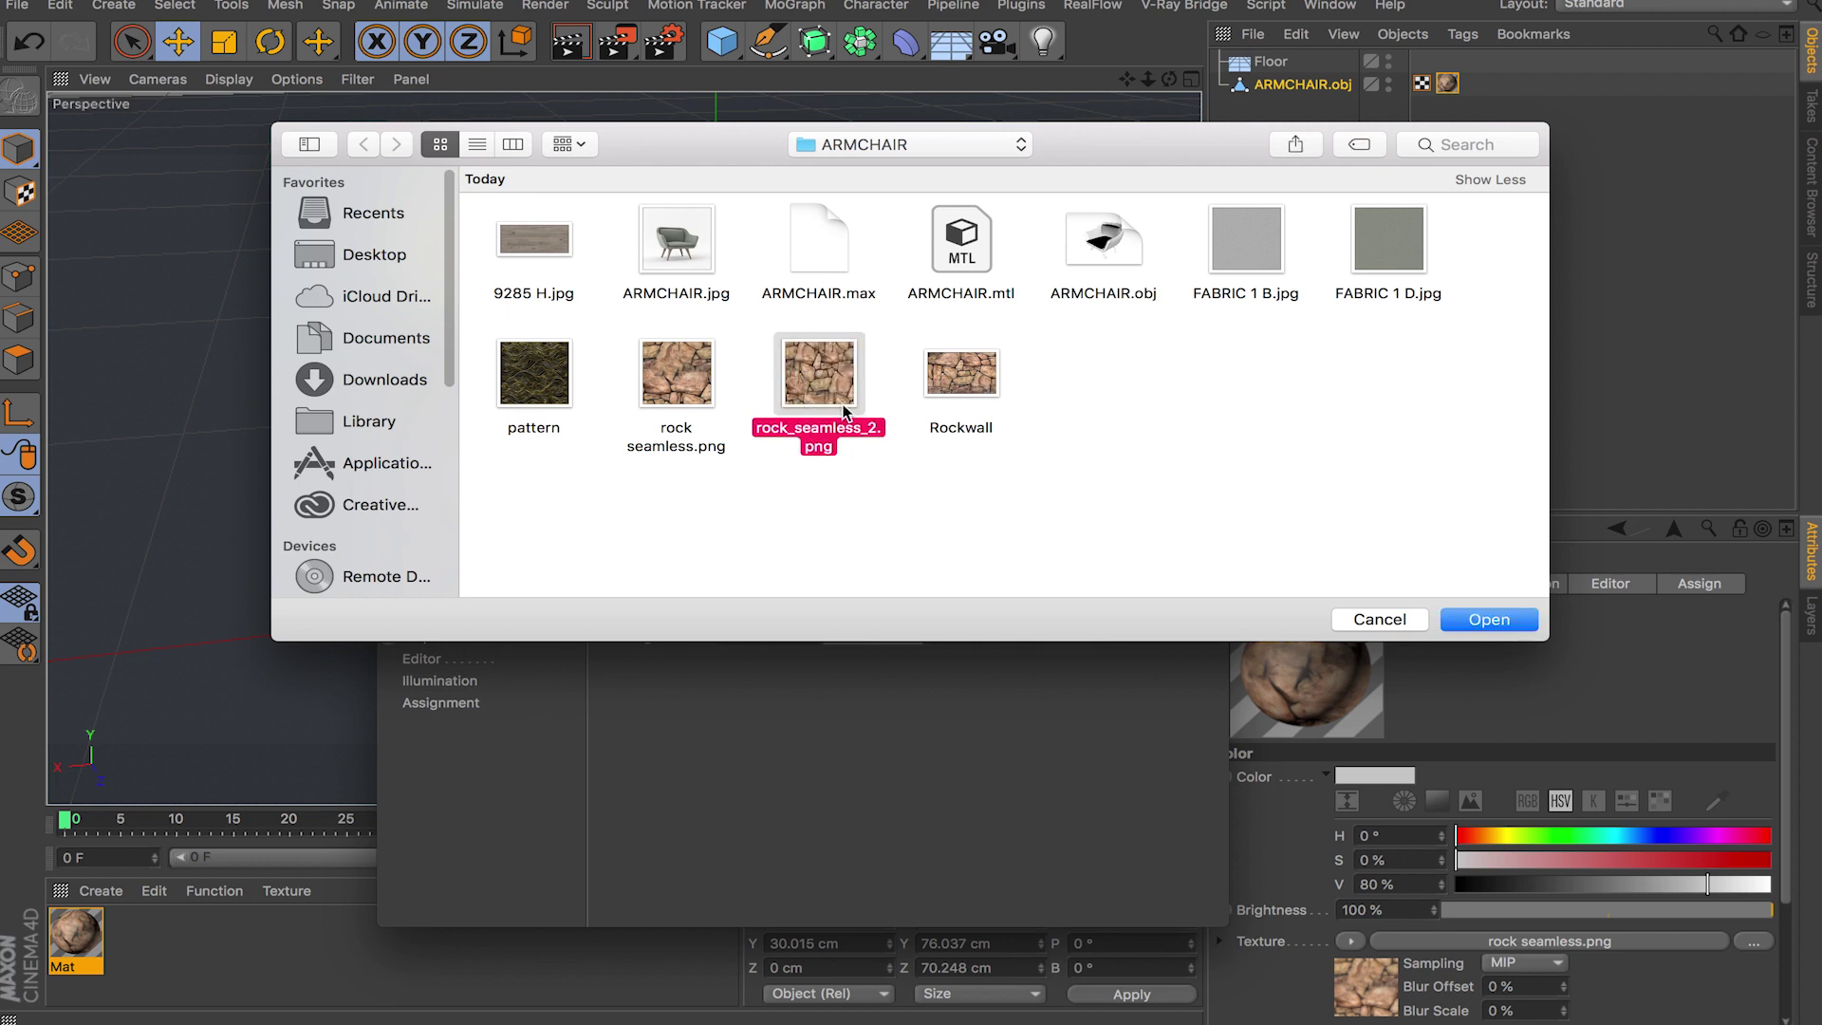
left_click(1522, 622)
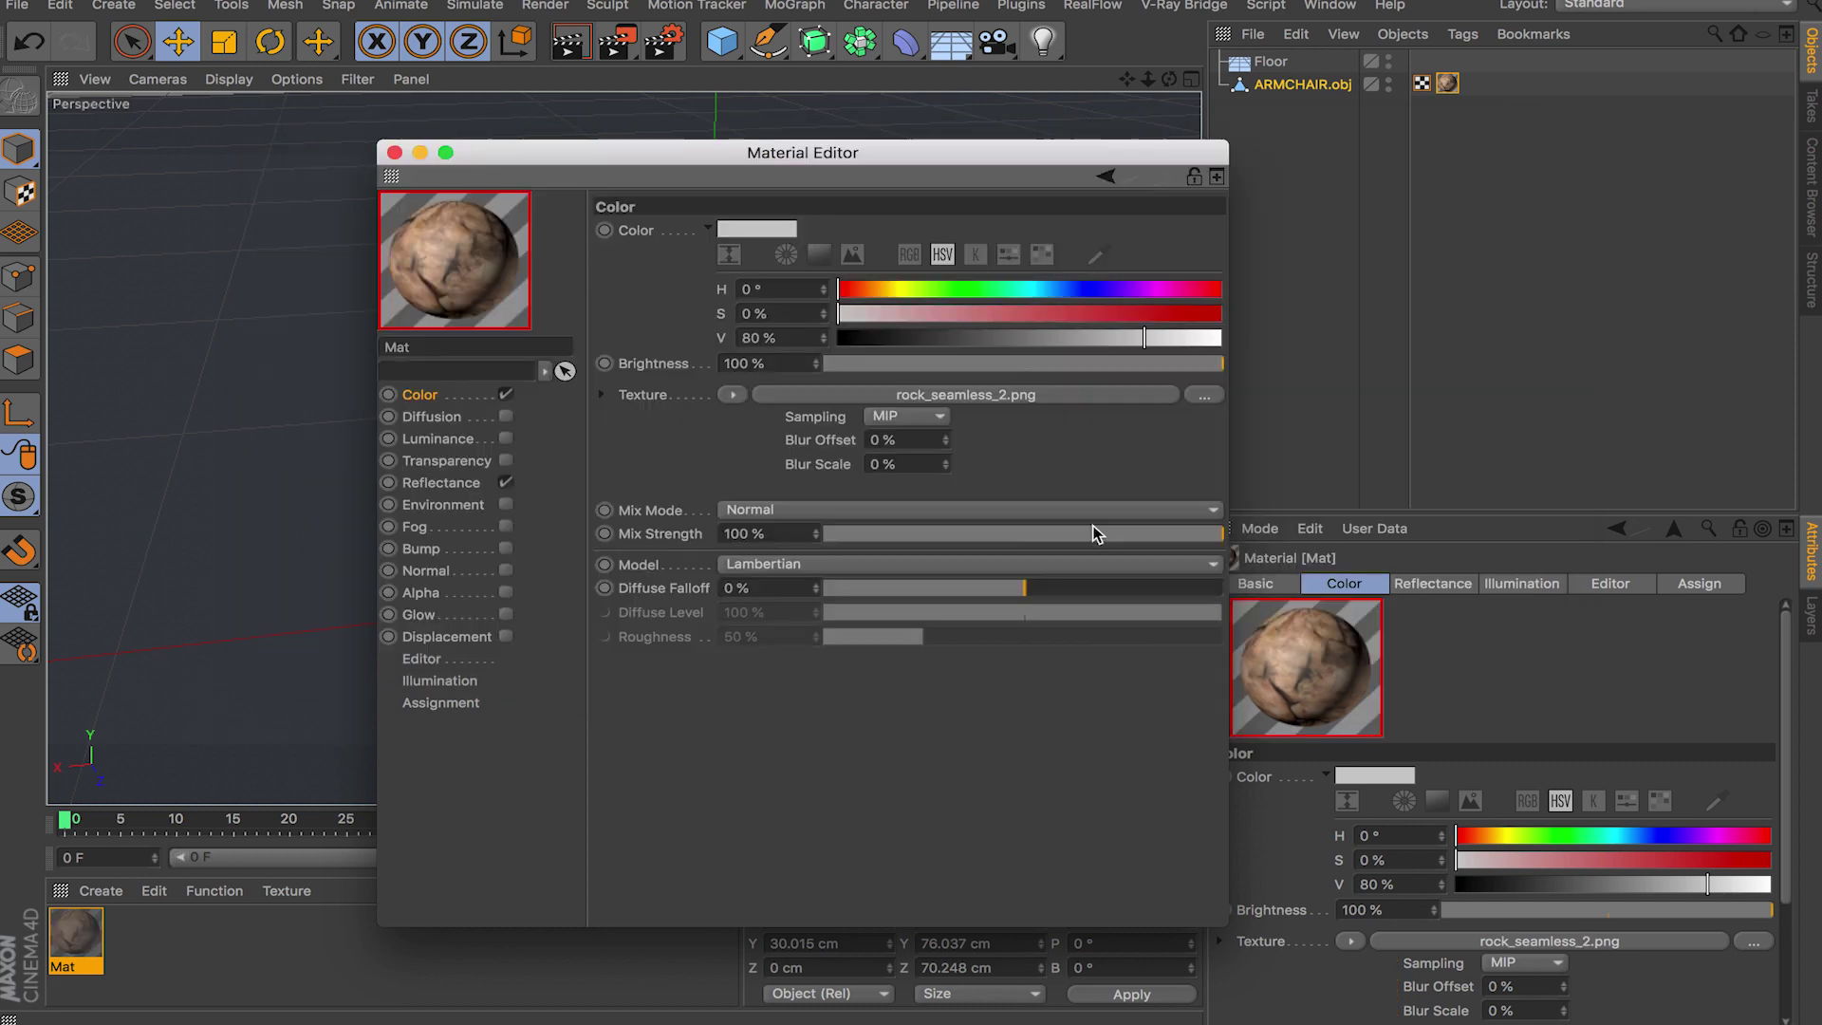
left_click(395, 155)
Step: Check the new rock texture on the armchair and set its texture tag's projection to UVW Mapping
left_click_drag(744, 475, 105, 474, "alt")
left_click_drag(622, 448, 655, 444, "alt")
left_click_drag(641, 349, 1004, 313, "alt")
left_click_drag(730, 434, 948, 716, "alt")
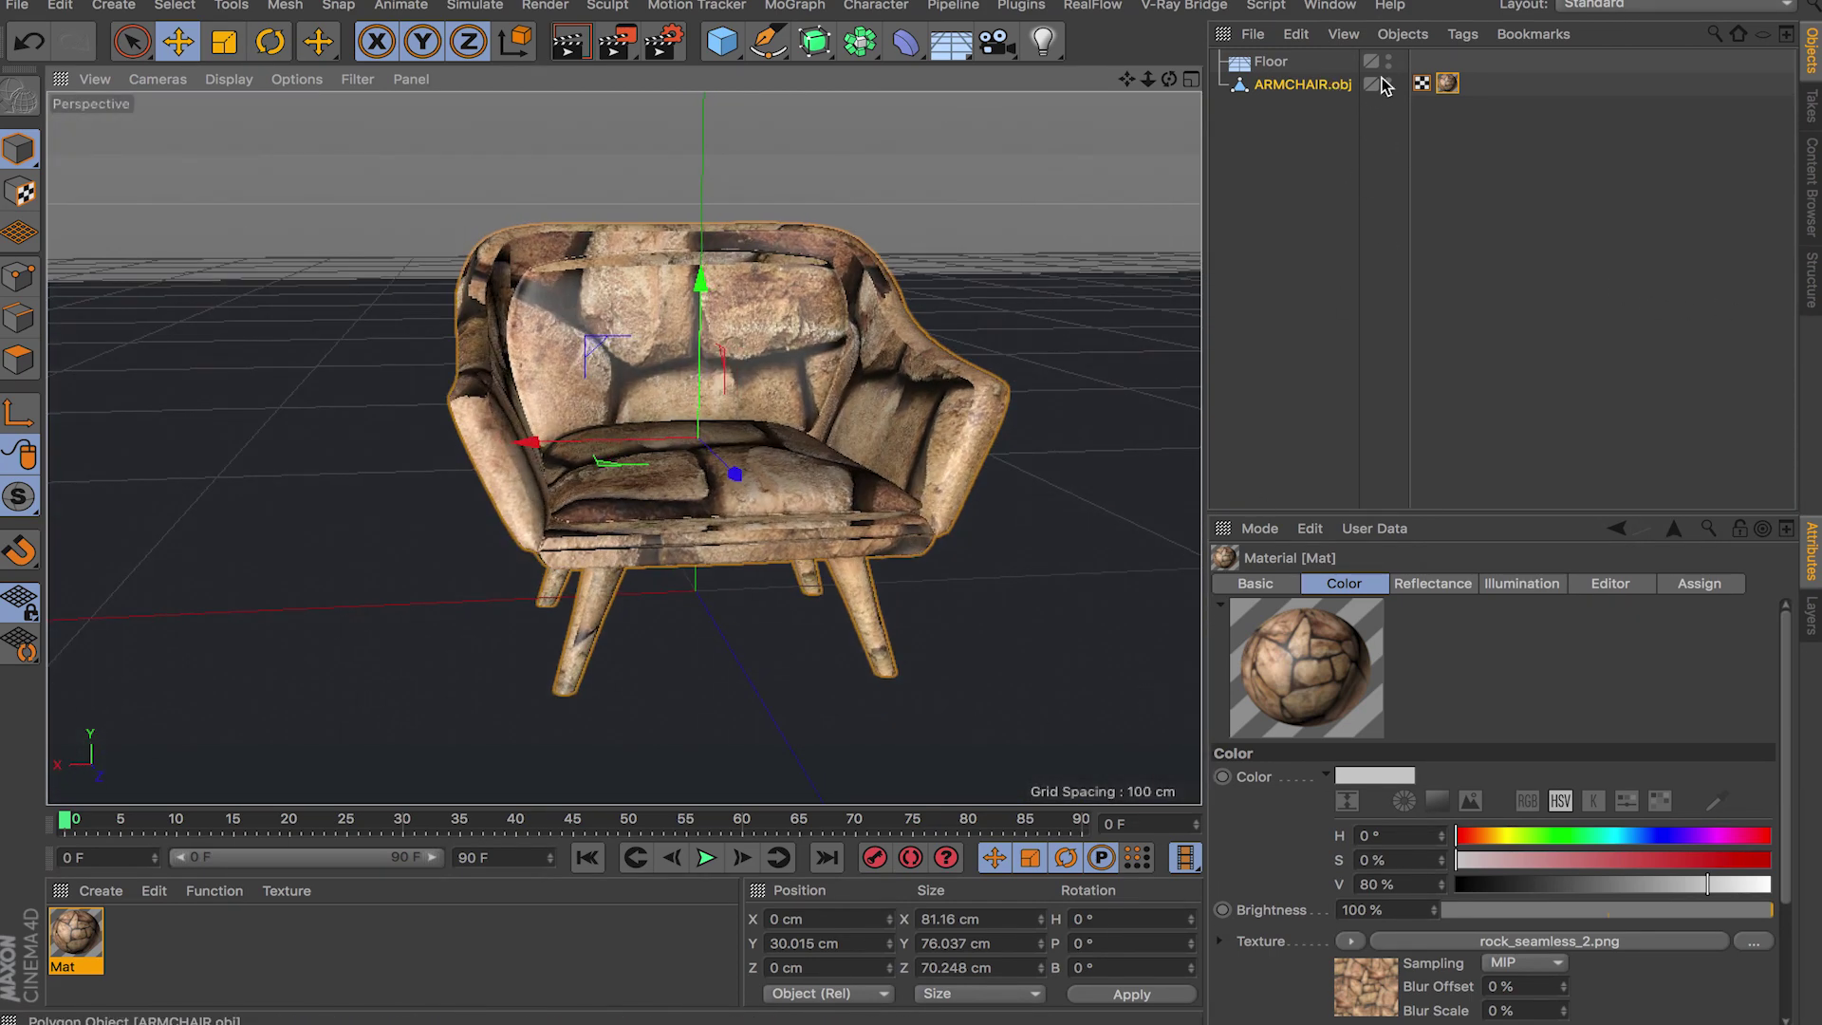
left_click(1422, 84)
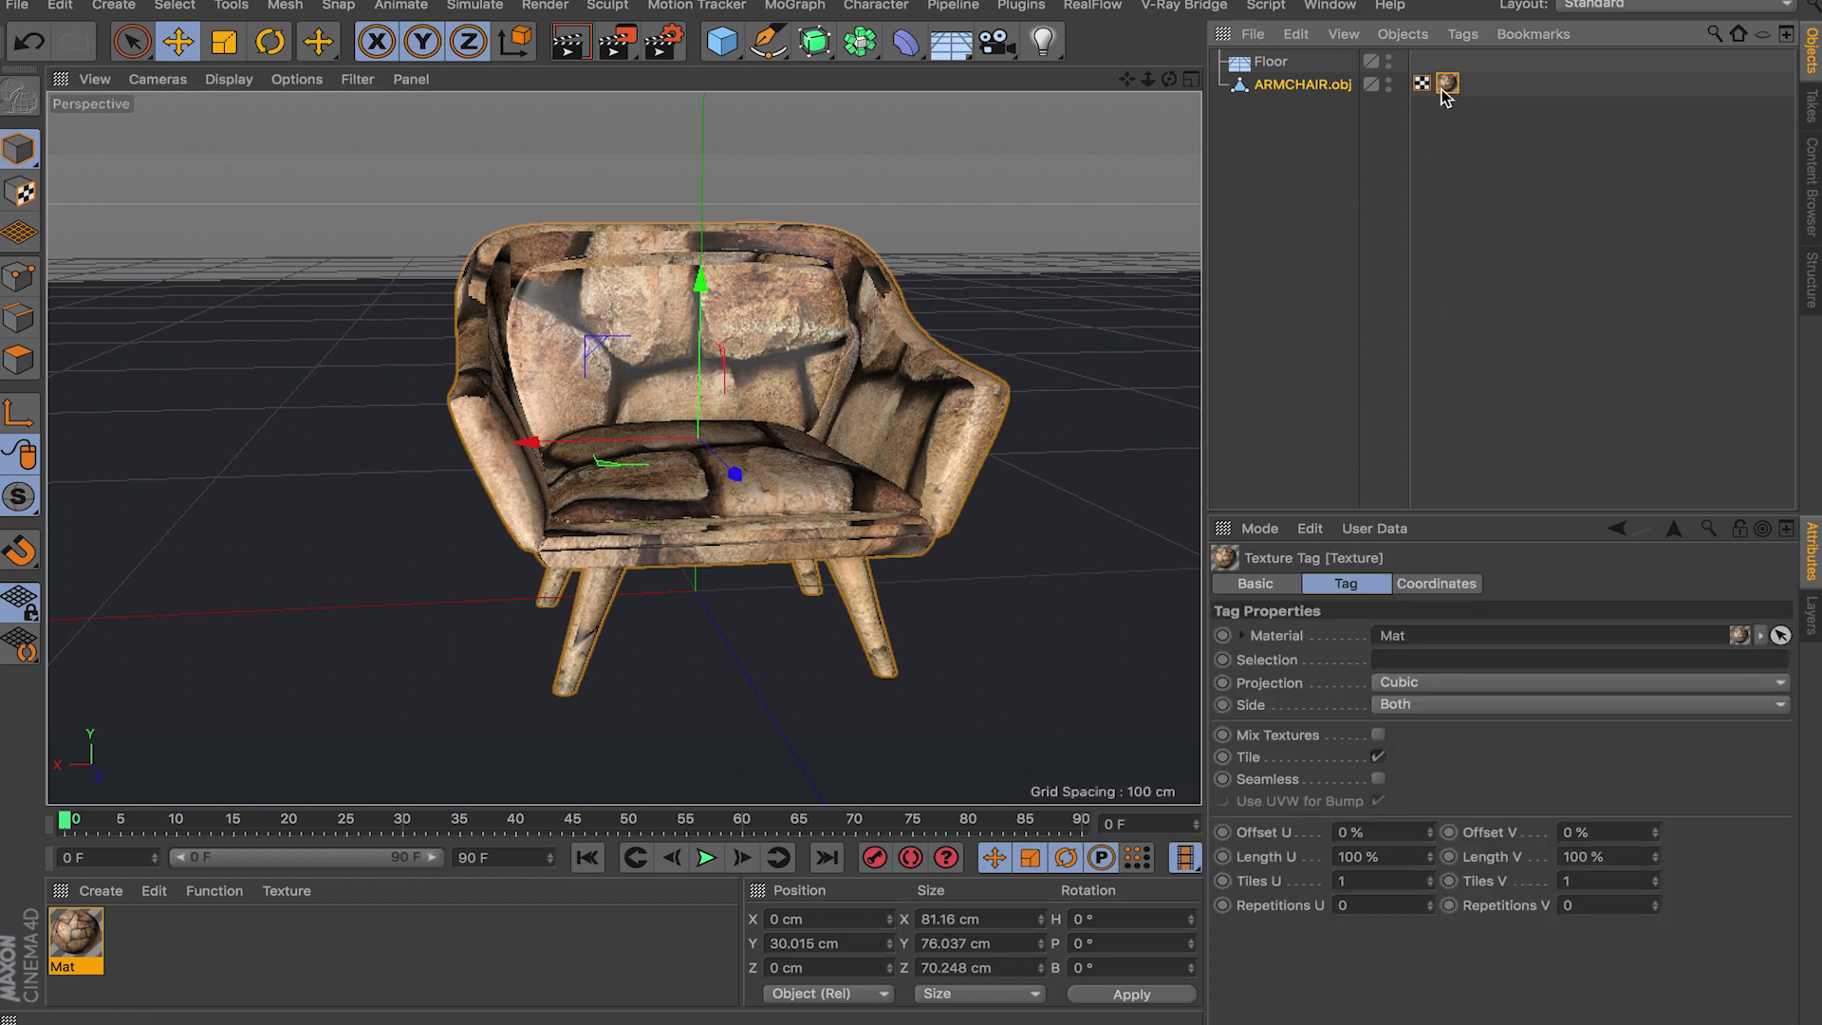
left_click(1456, 684)
left_click(1441, 859)
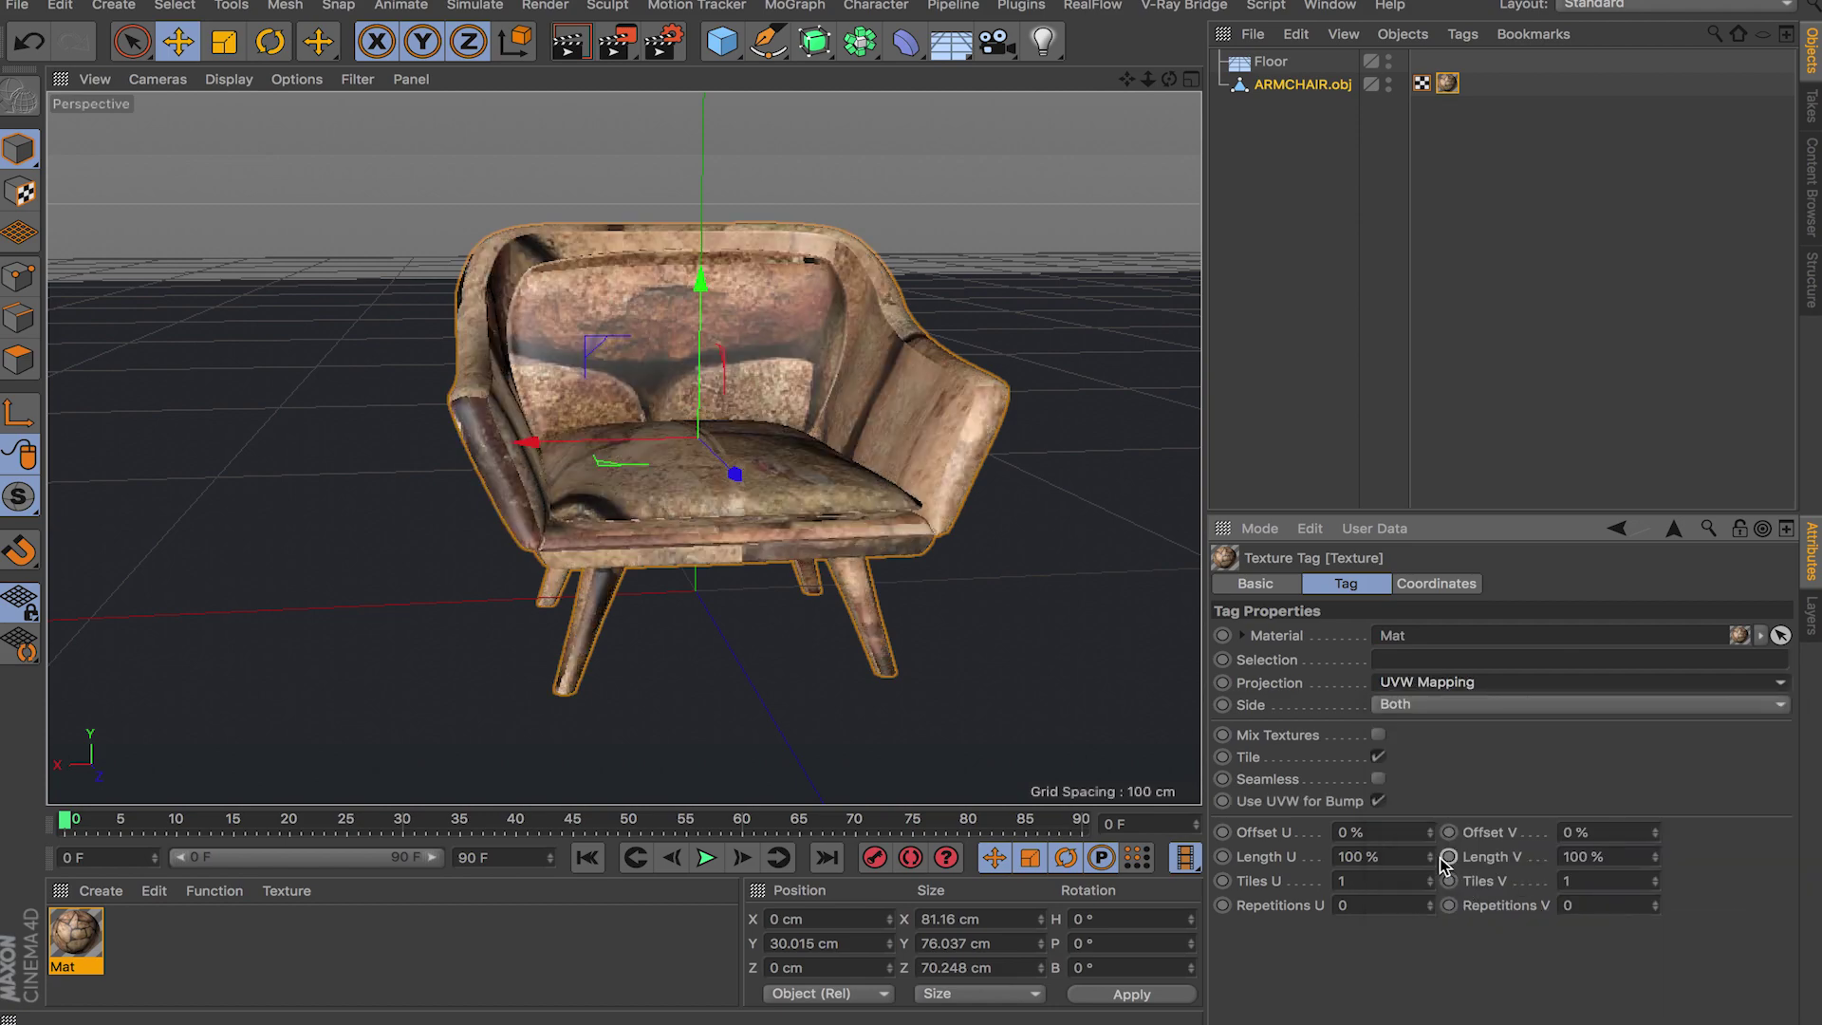
Step: Inspect the UVW-mapped rock texture on the armchair from several angles
left_click_drag(1041, 561, 865, 408, "alt")
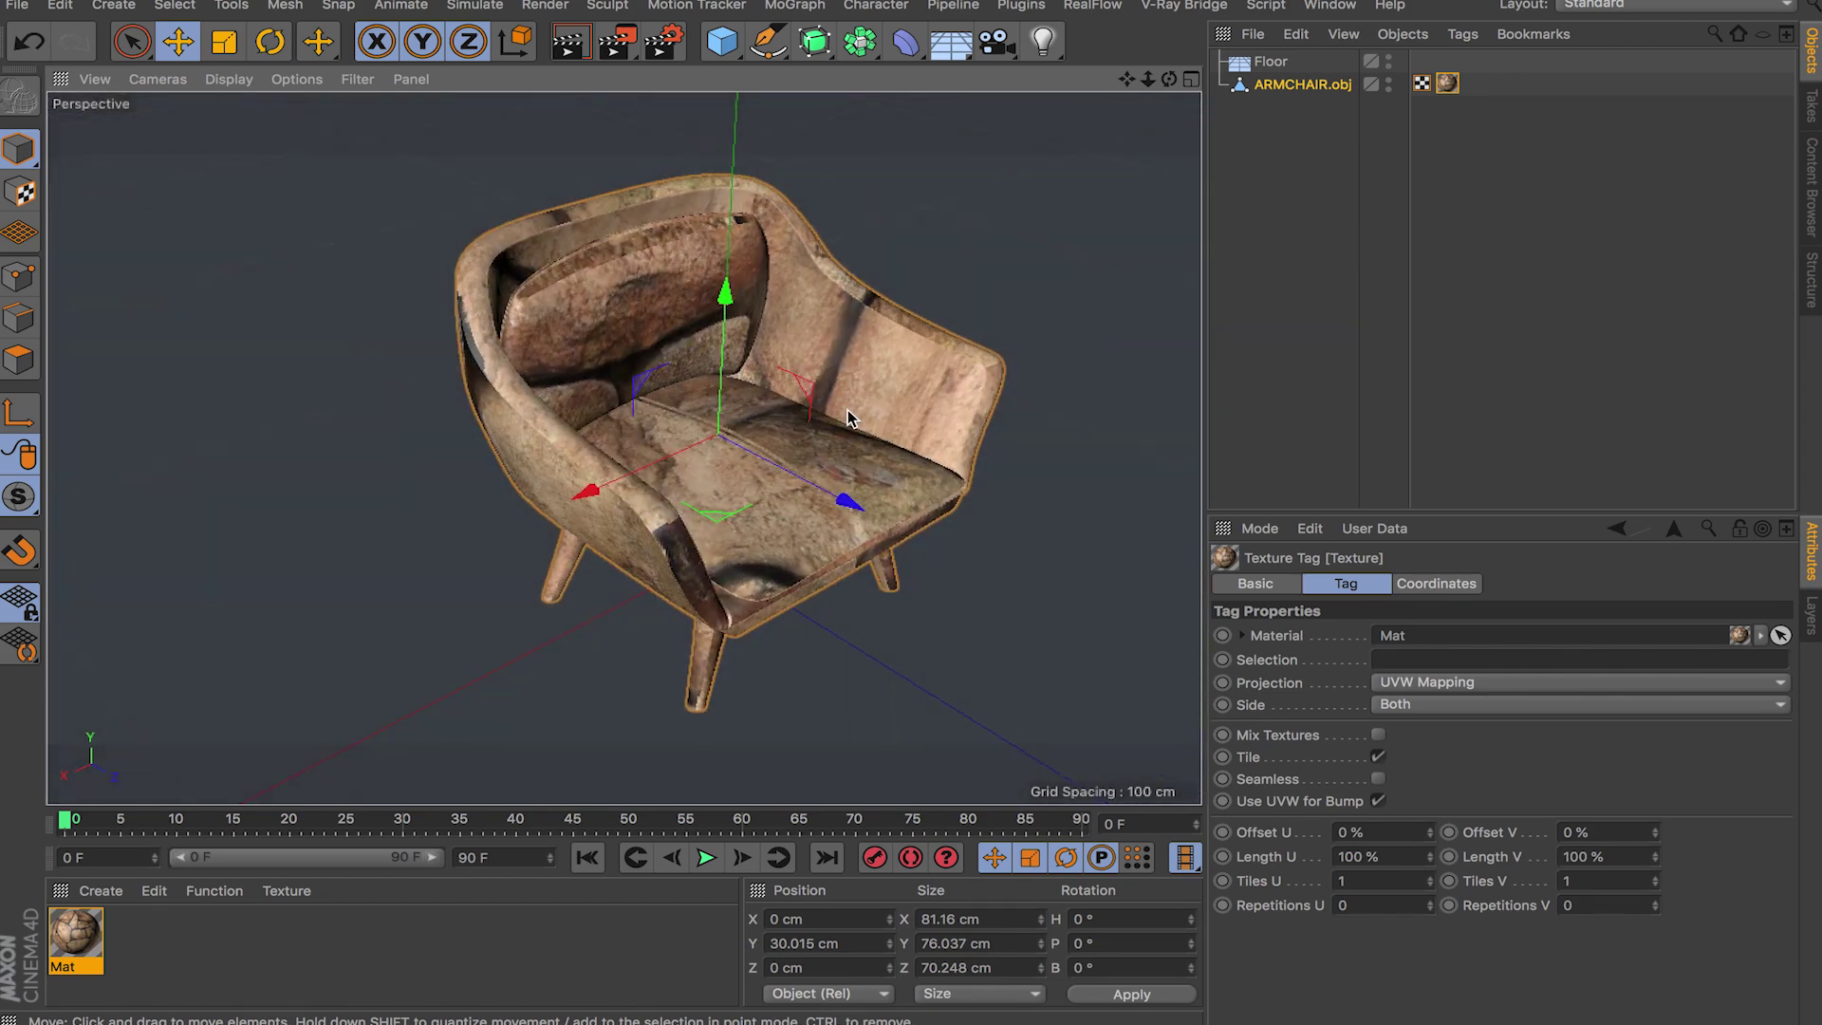
left_click_drag(642, 630, 651, 703, "alt")
left_click_drag(803, 640, 914, 599, "alt")
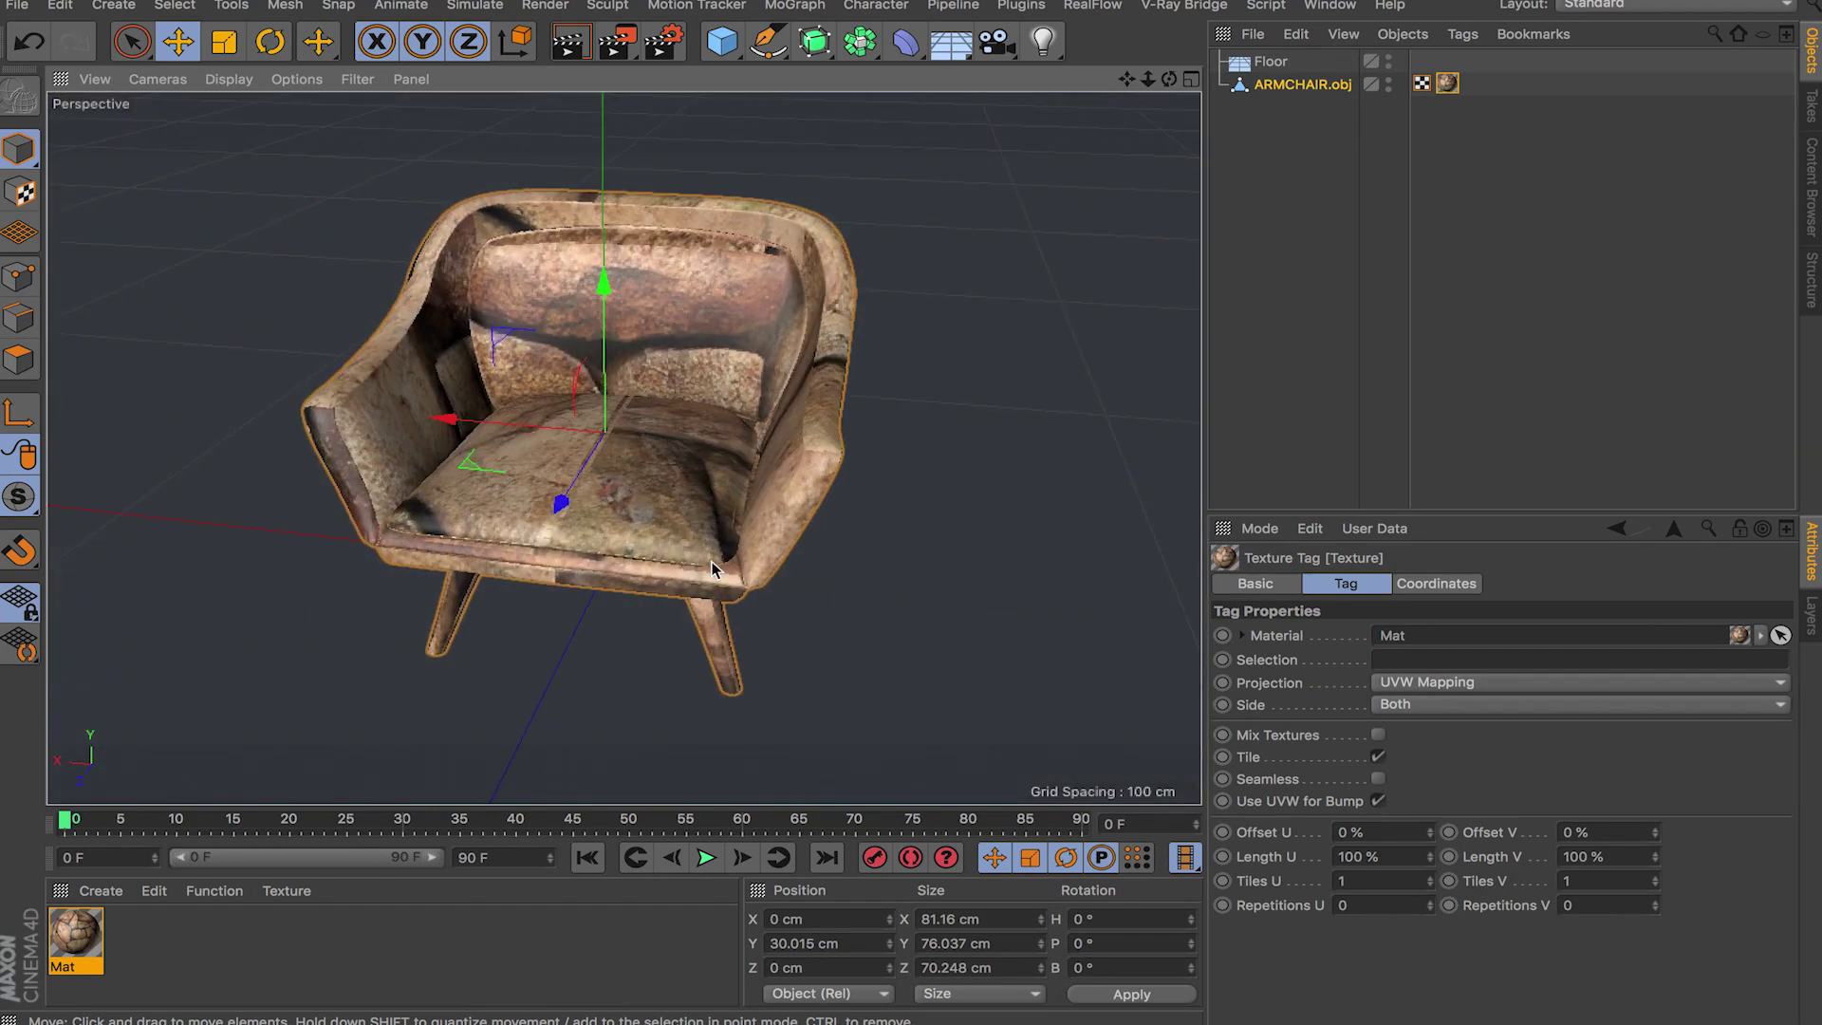
left_click_drag(779, 558, 573, 567, "alt")
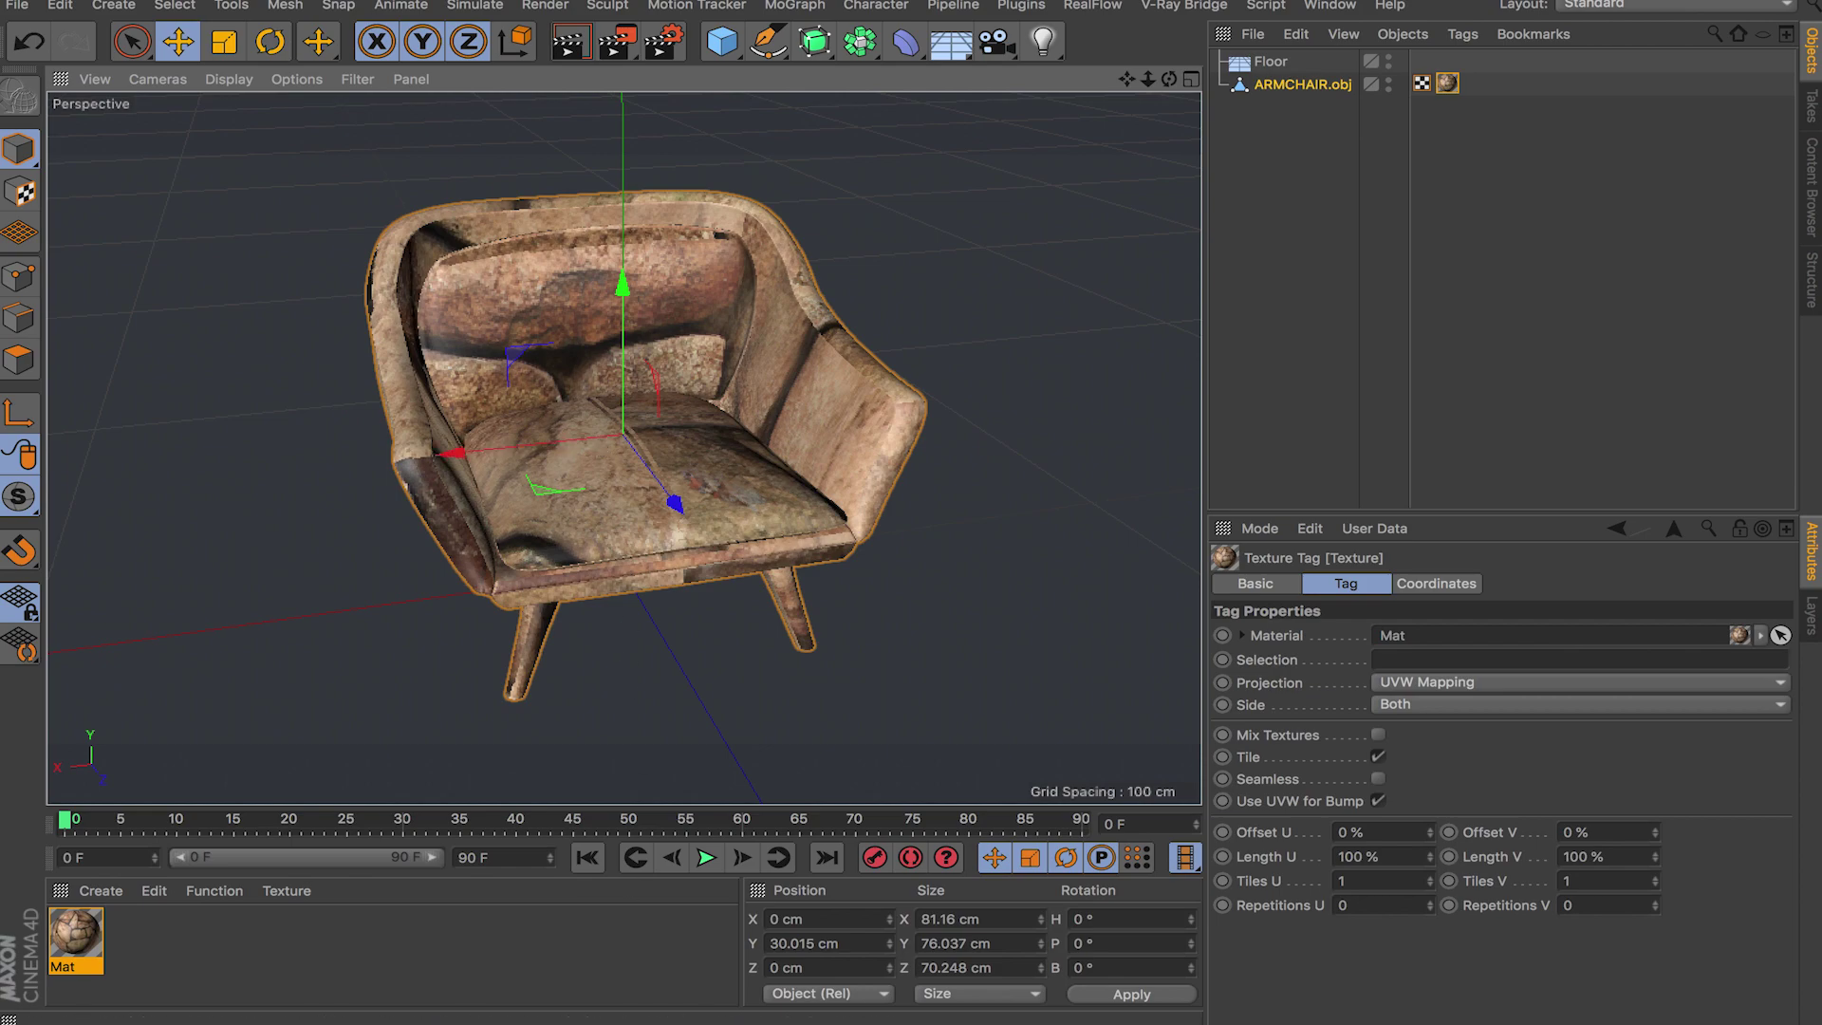
Step: Switch to Safari and look through the Free Seamless Texture Generator page on the-orange-box.com
mouse_move(731, 949)
left_click(251, 958)
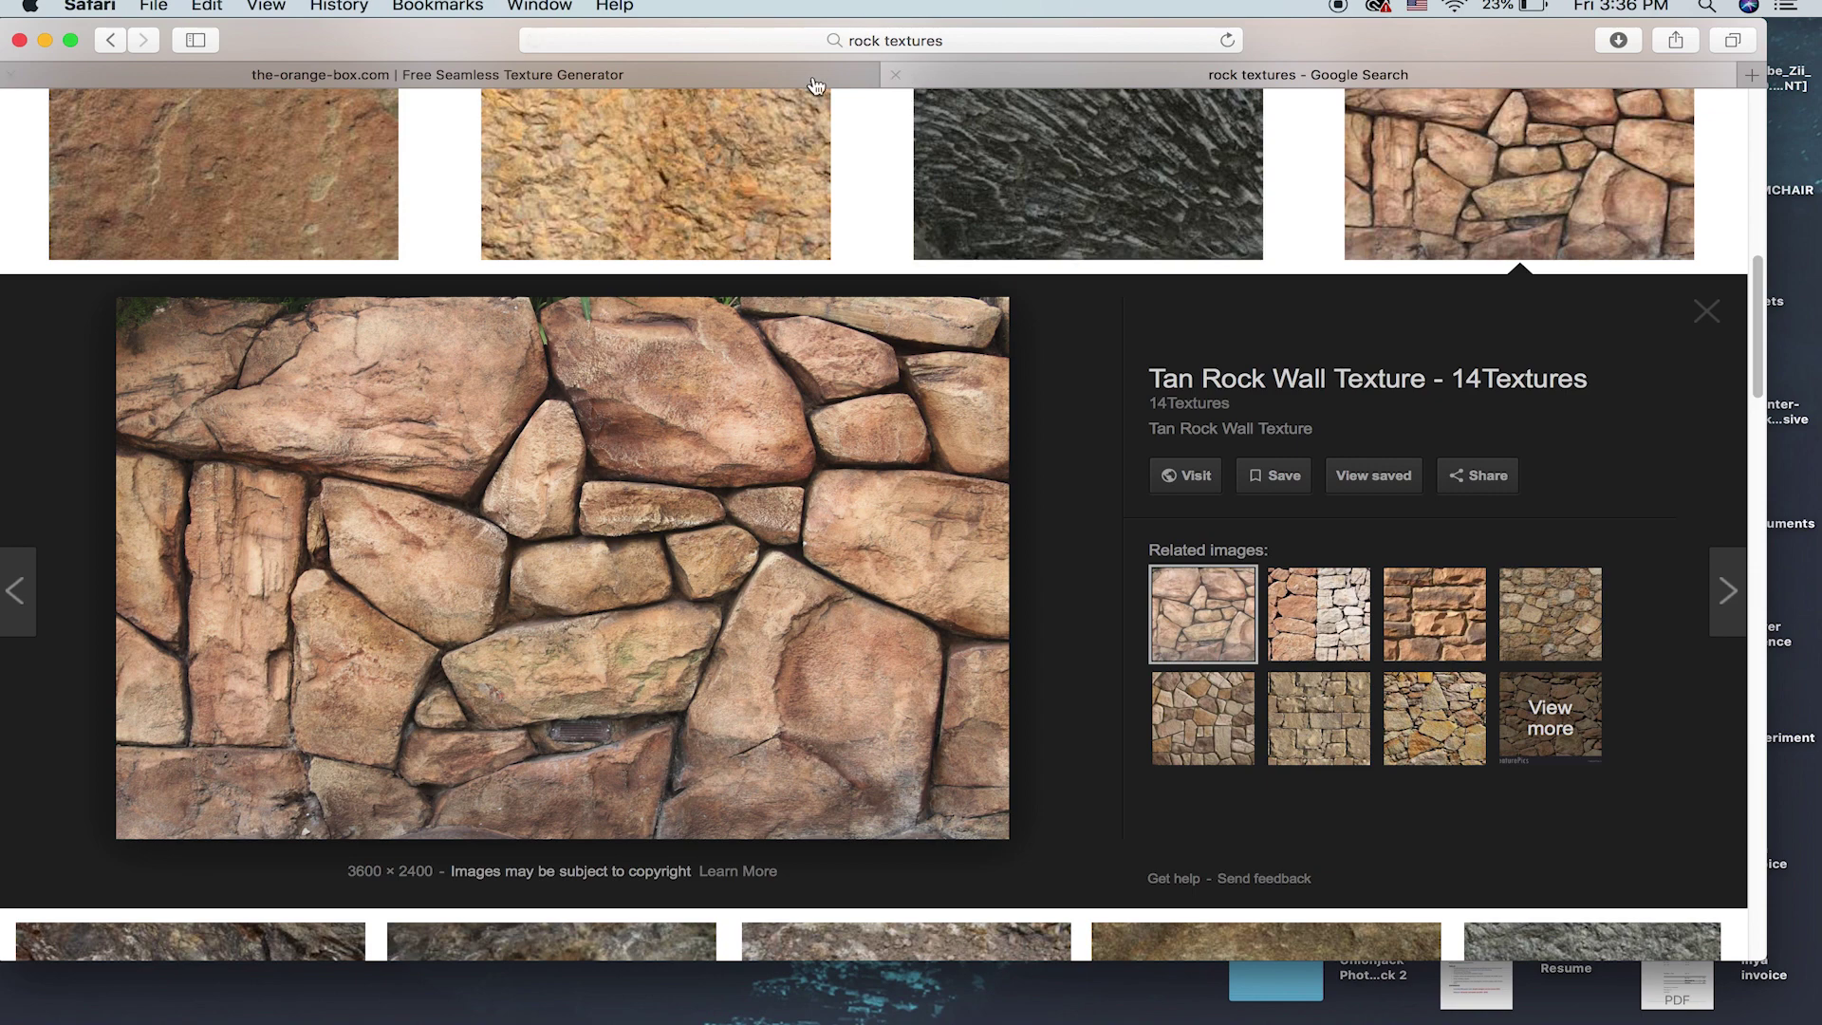
left_click(742, 76)
scroll(670, 589, "down", 10)
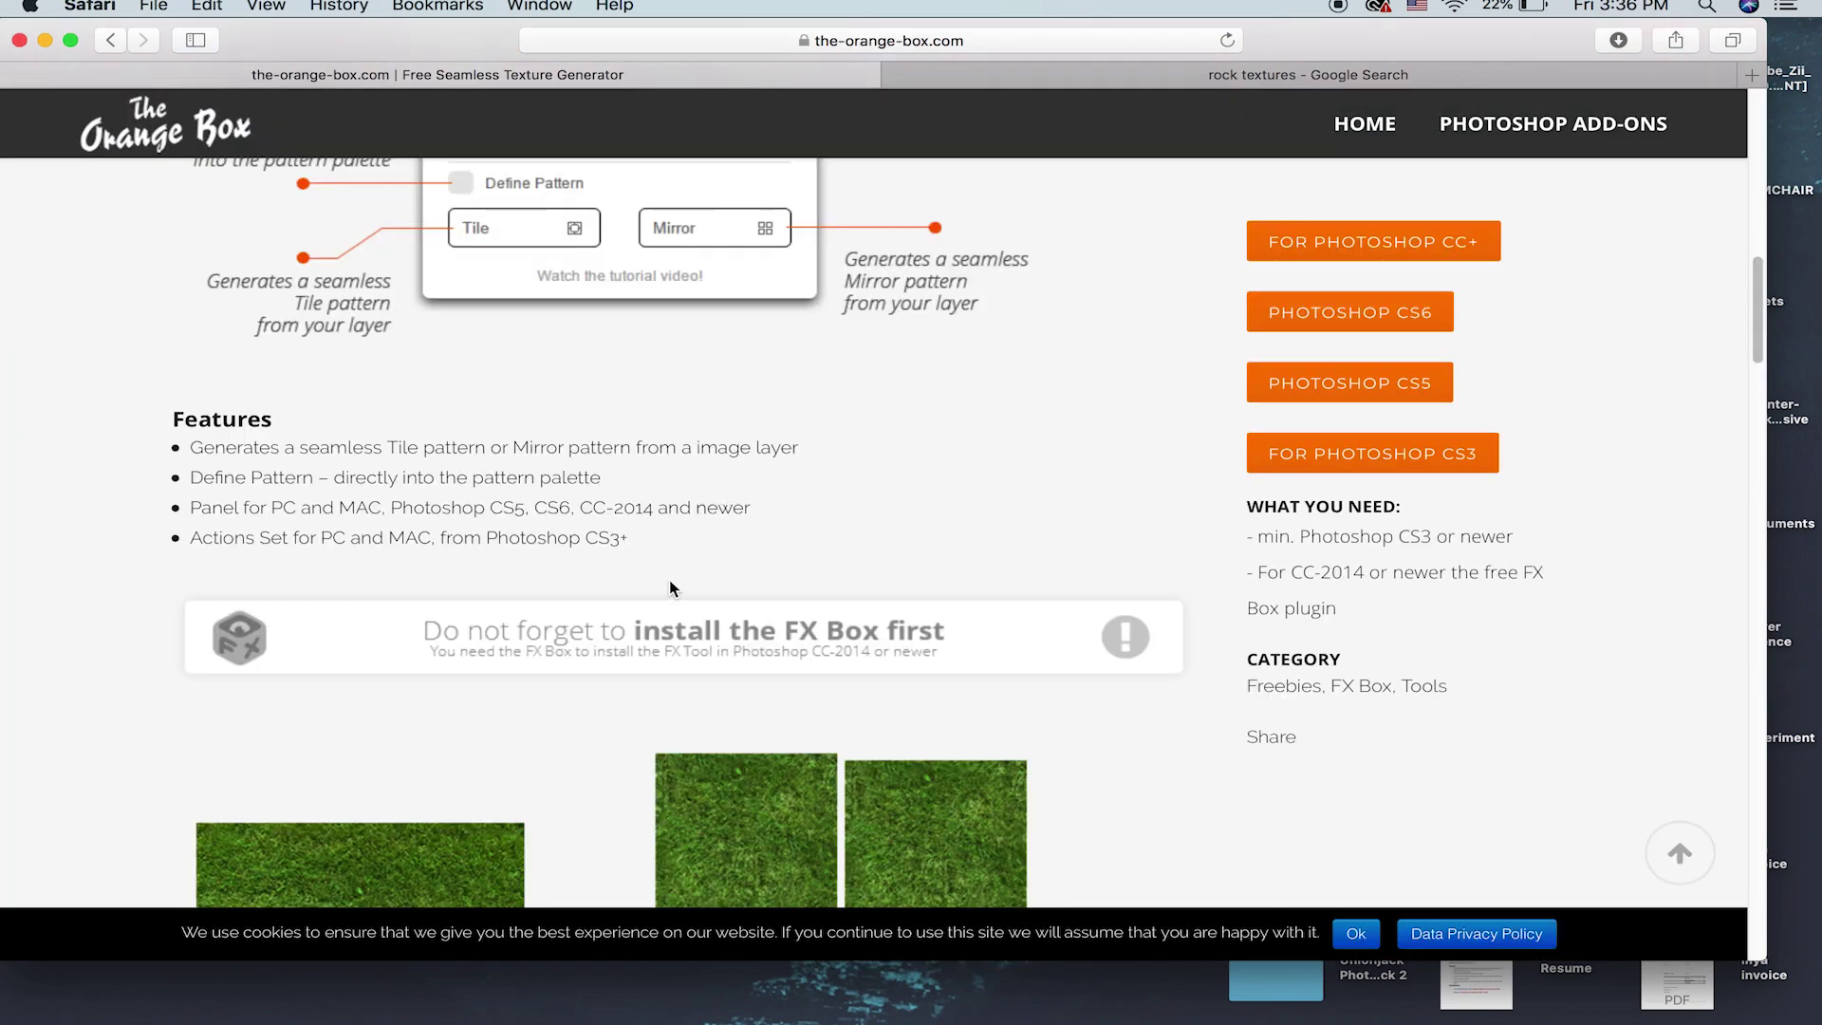
scroll(821, 649, "up", 8)
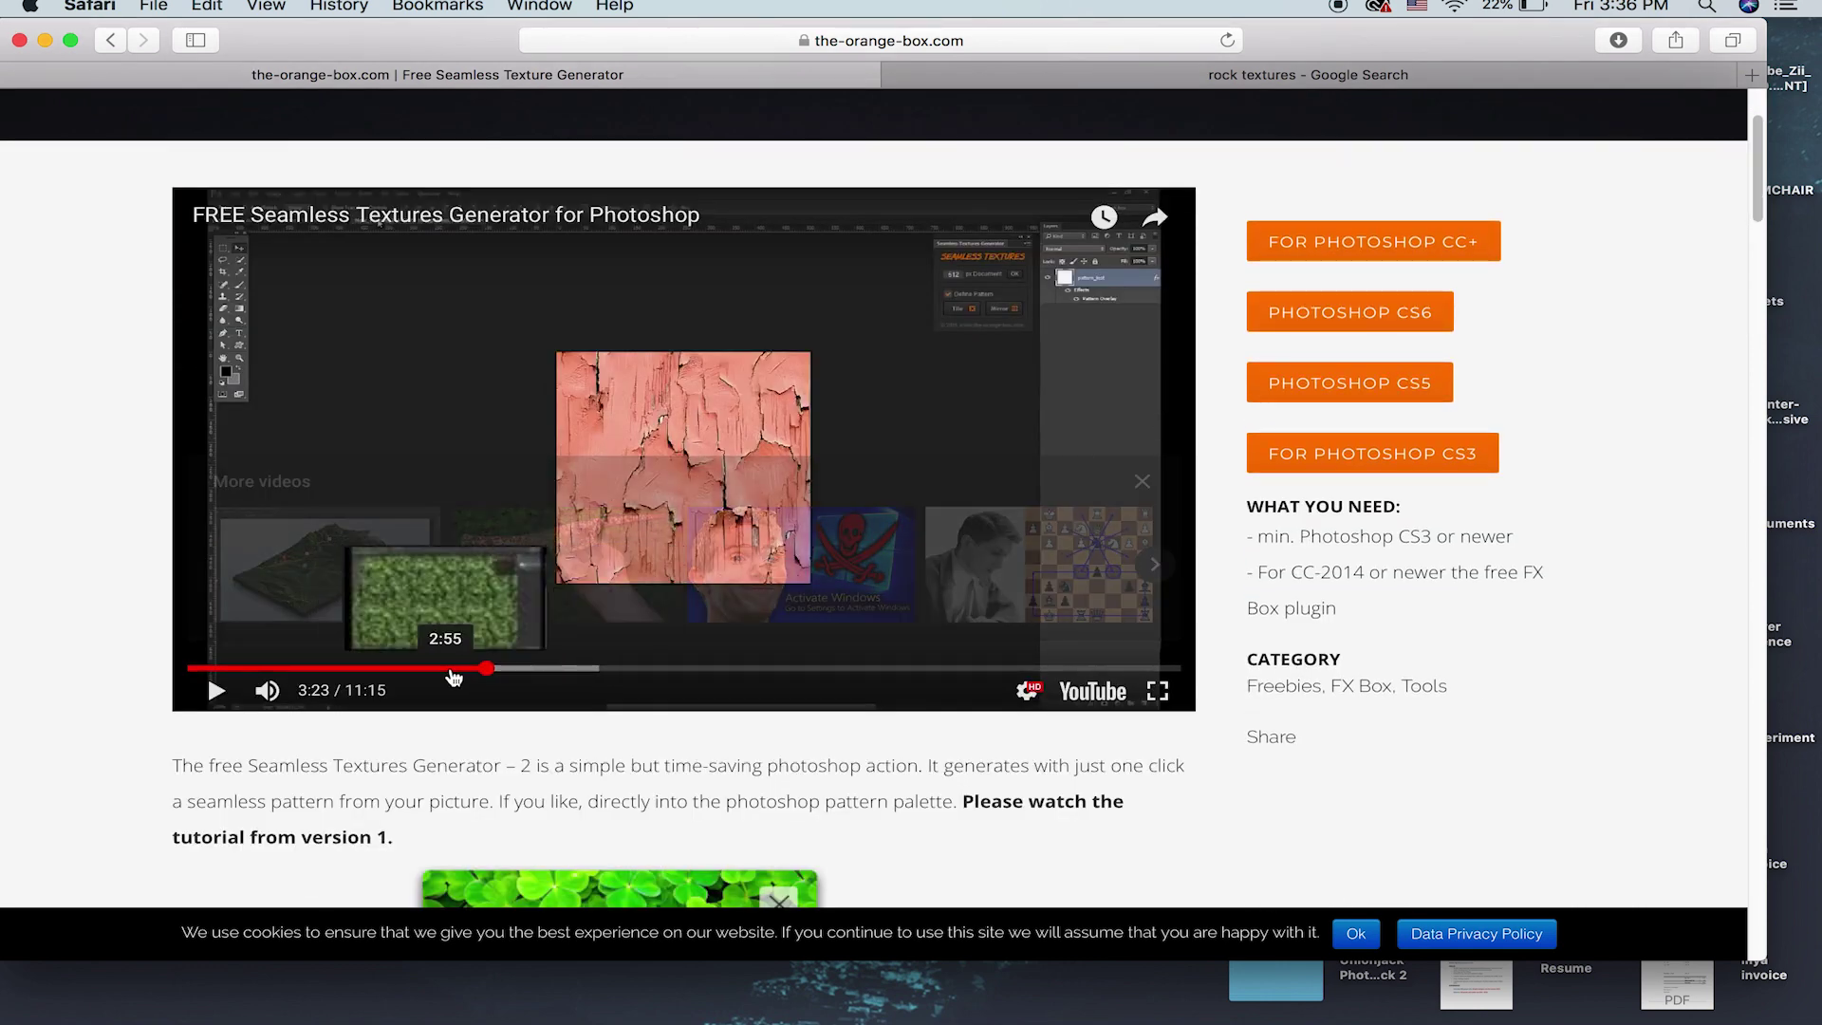
Step: Watch the Seamless Textures Generator tutorial video full screen from 1:02 to 1:29 and return to the page
left_click_drag(401, 668, 359, 680)
left_click(1157, 693)
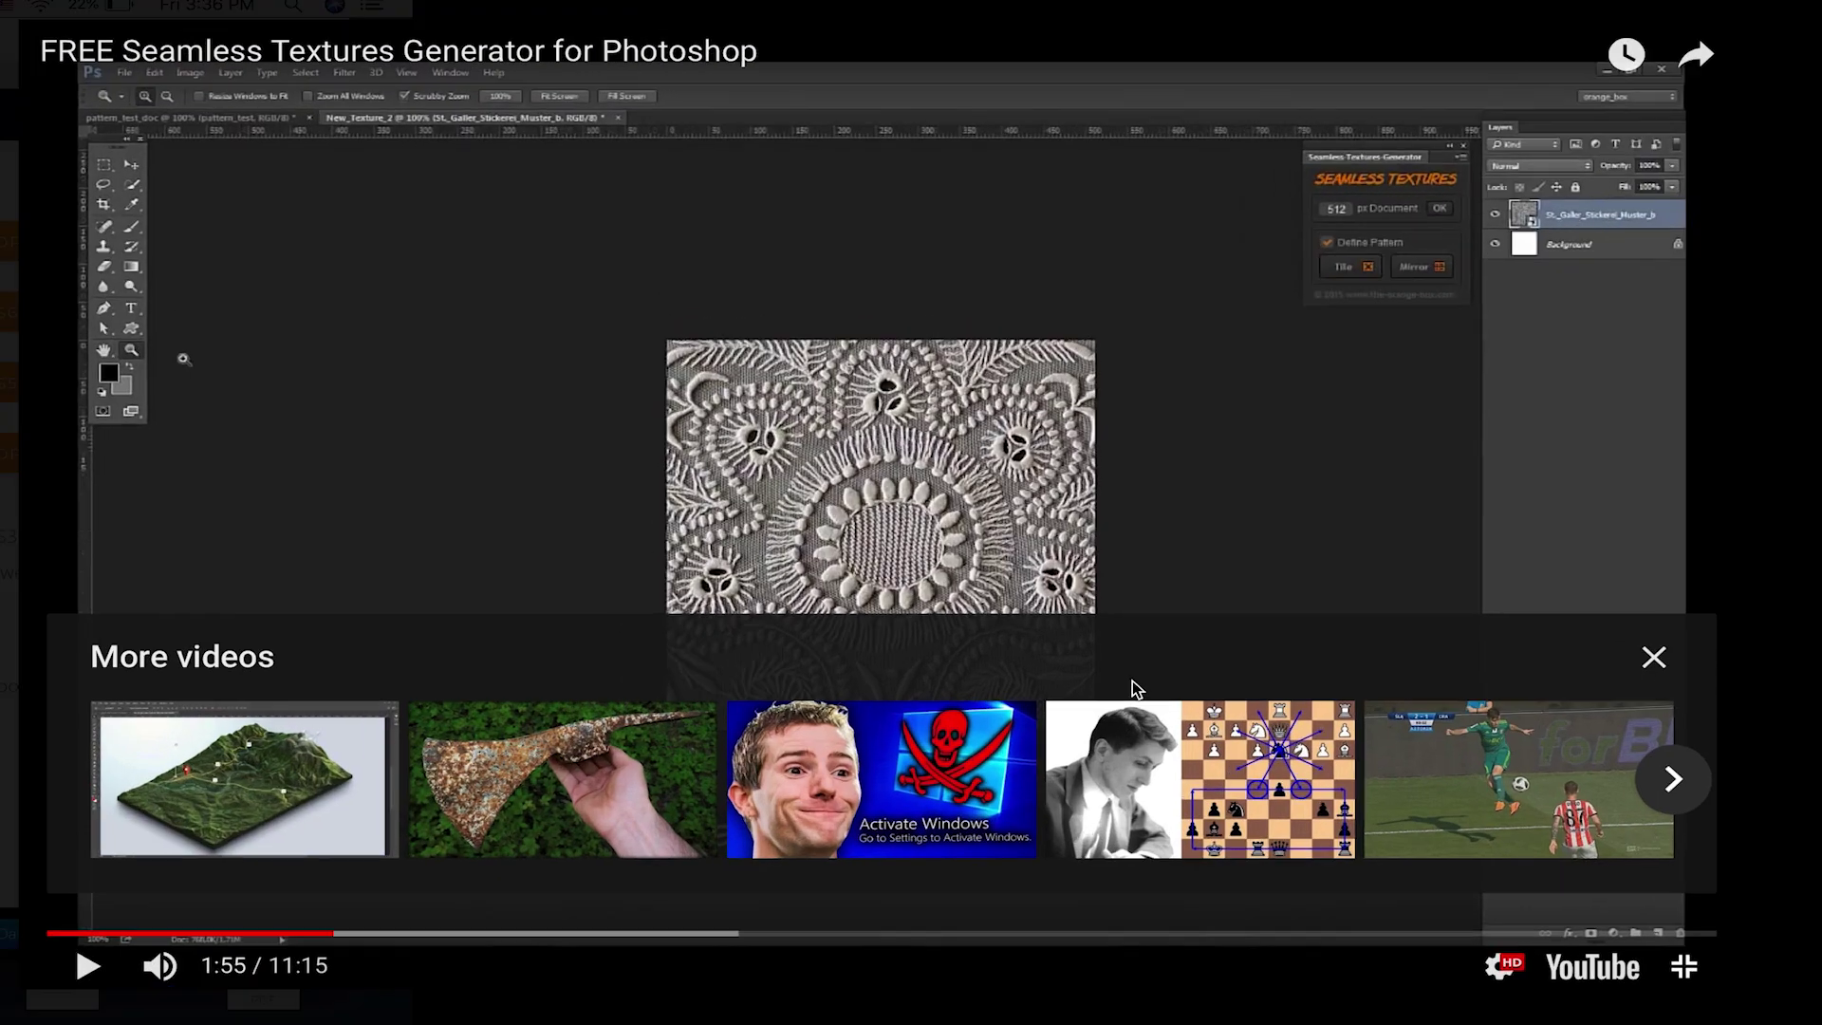
left_click_drag(326, 968, 192, 976)
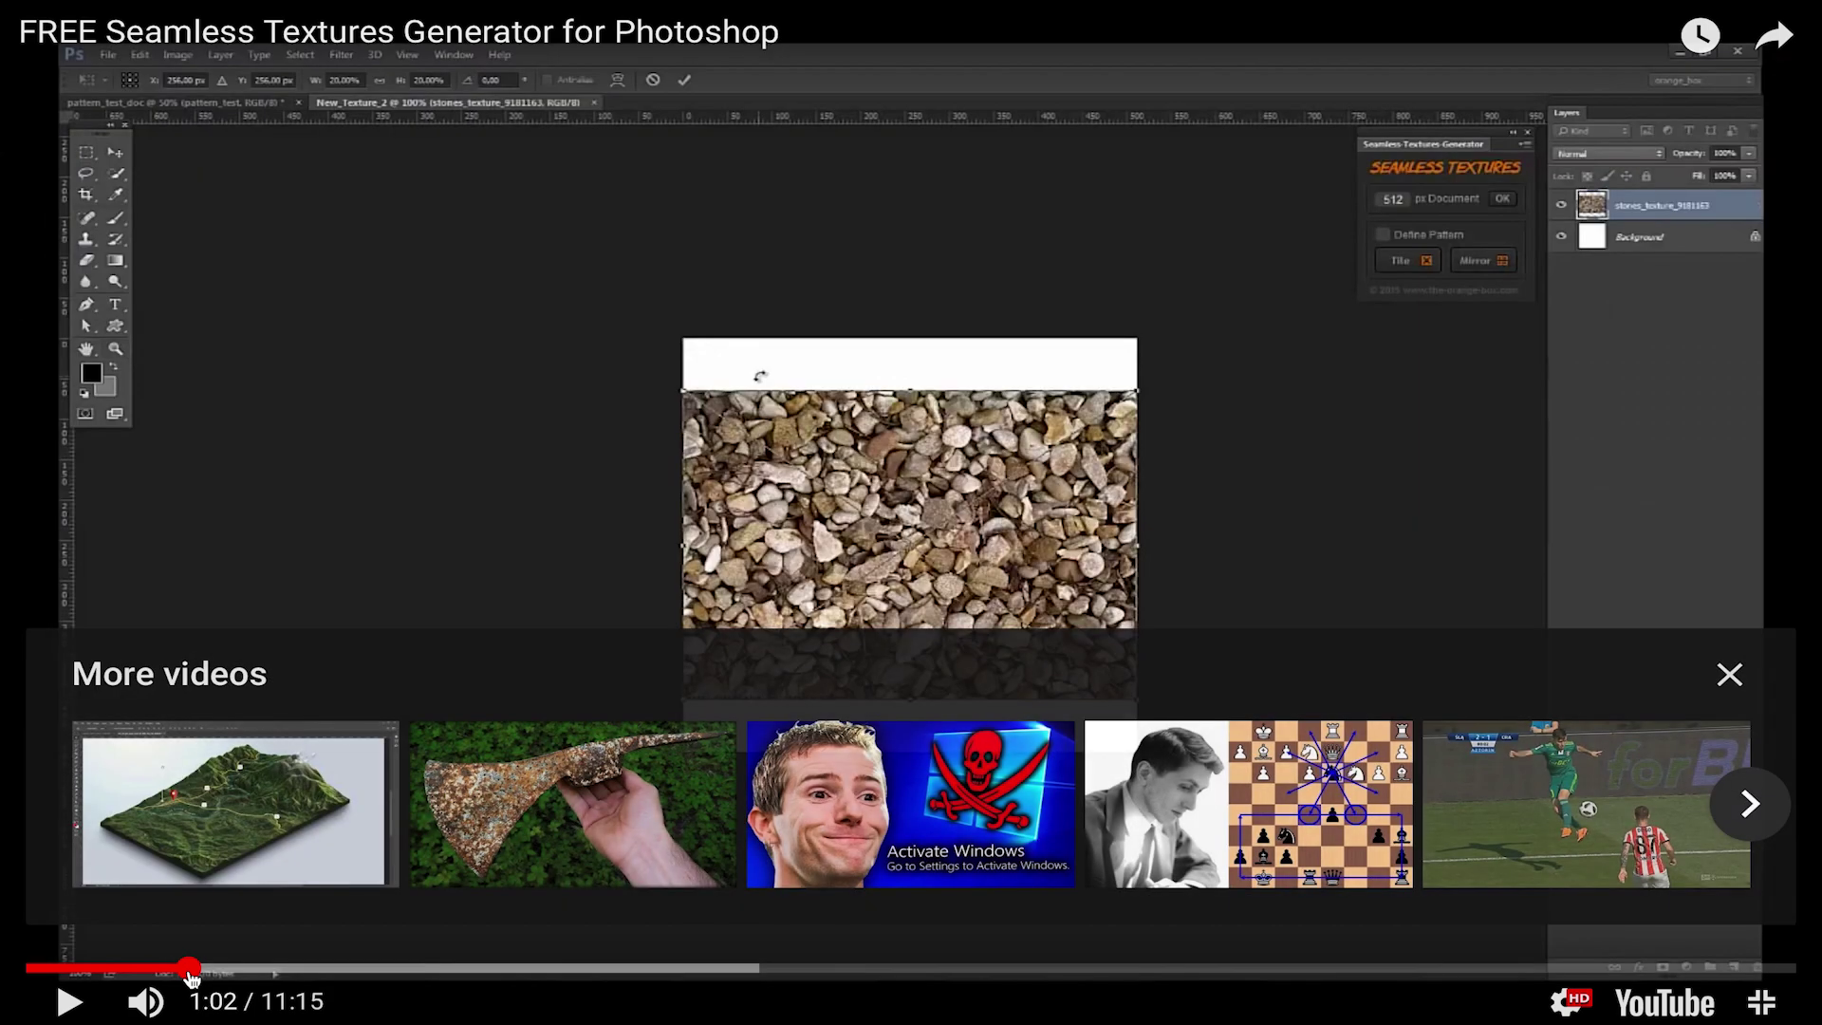
left_click(71, 1001)
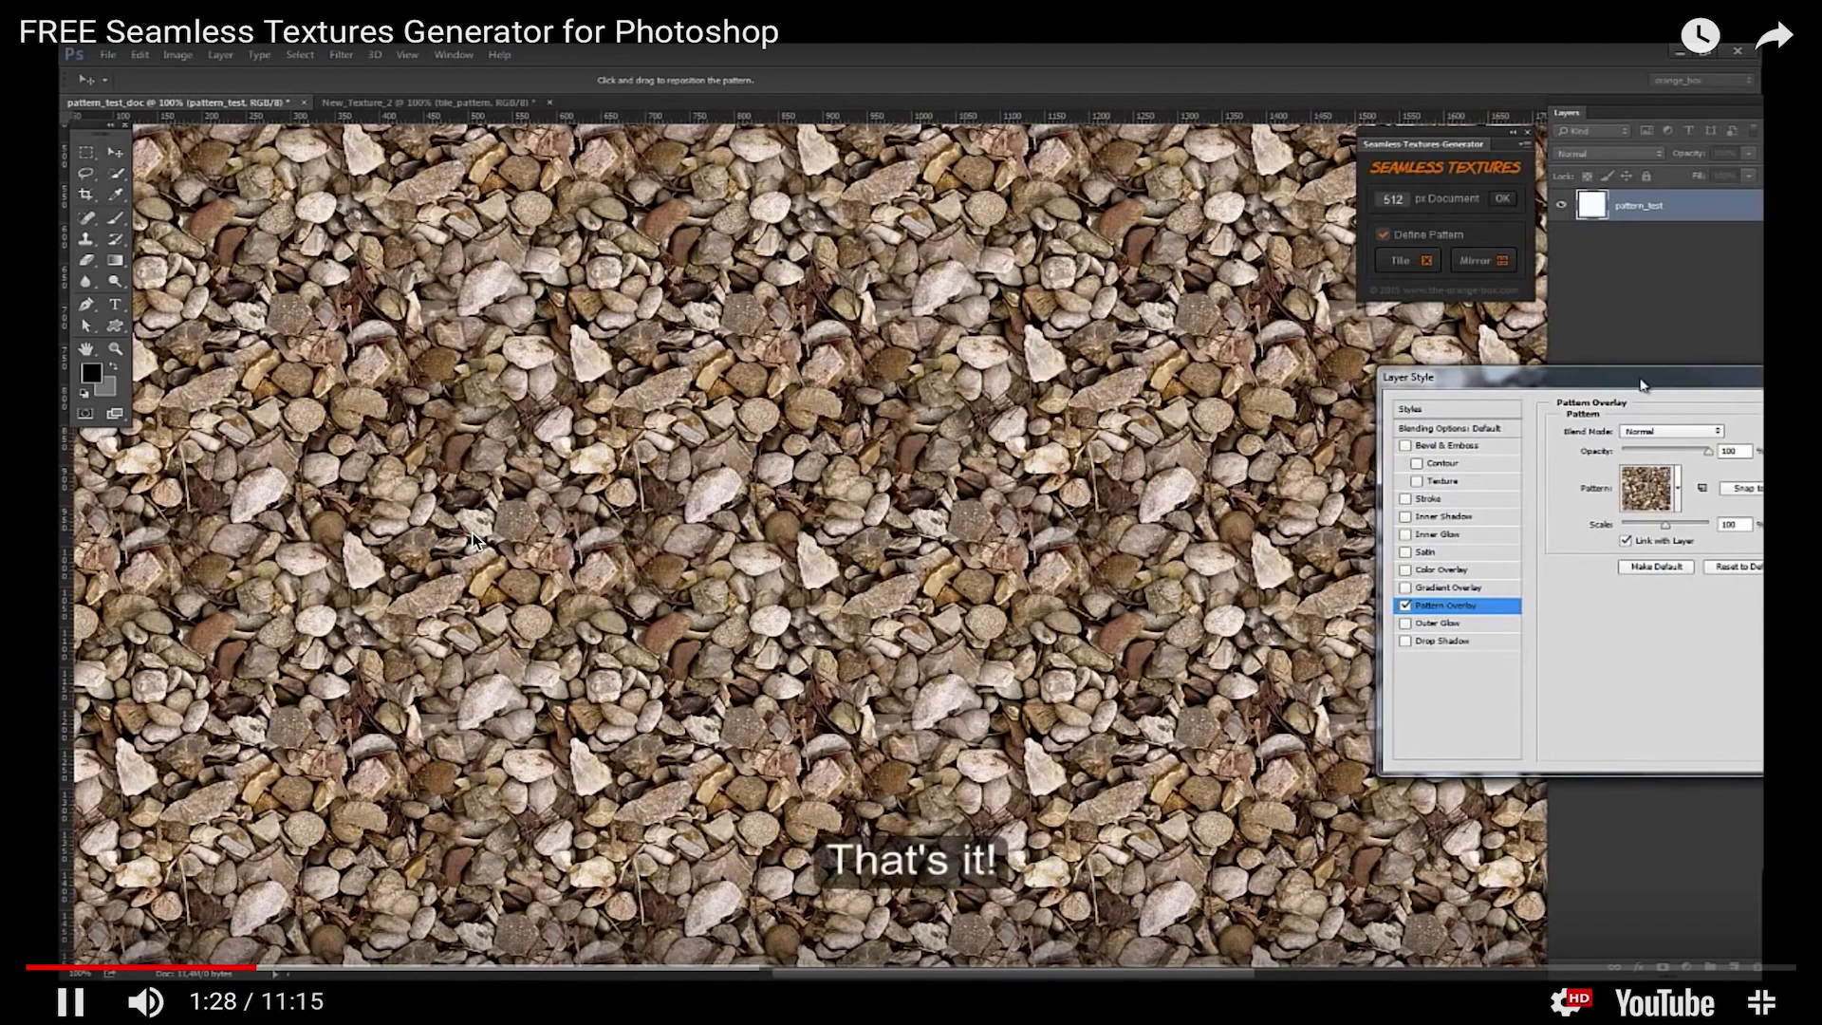
left_click(70, 1002)
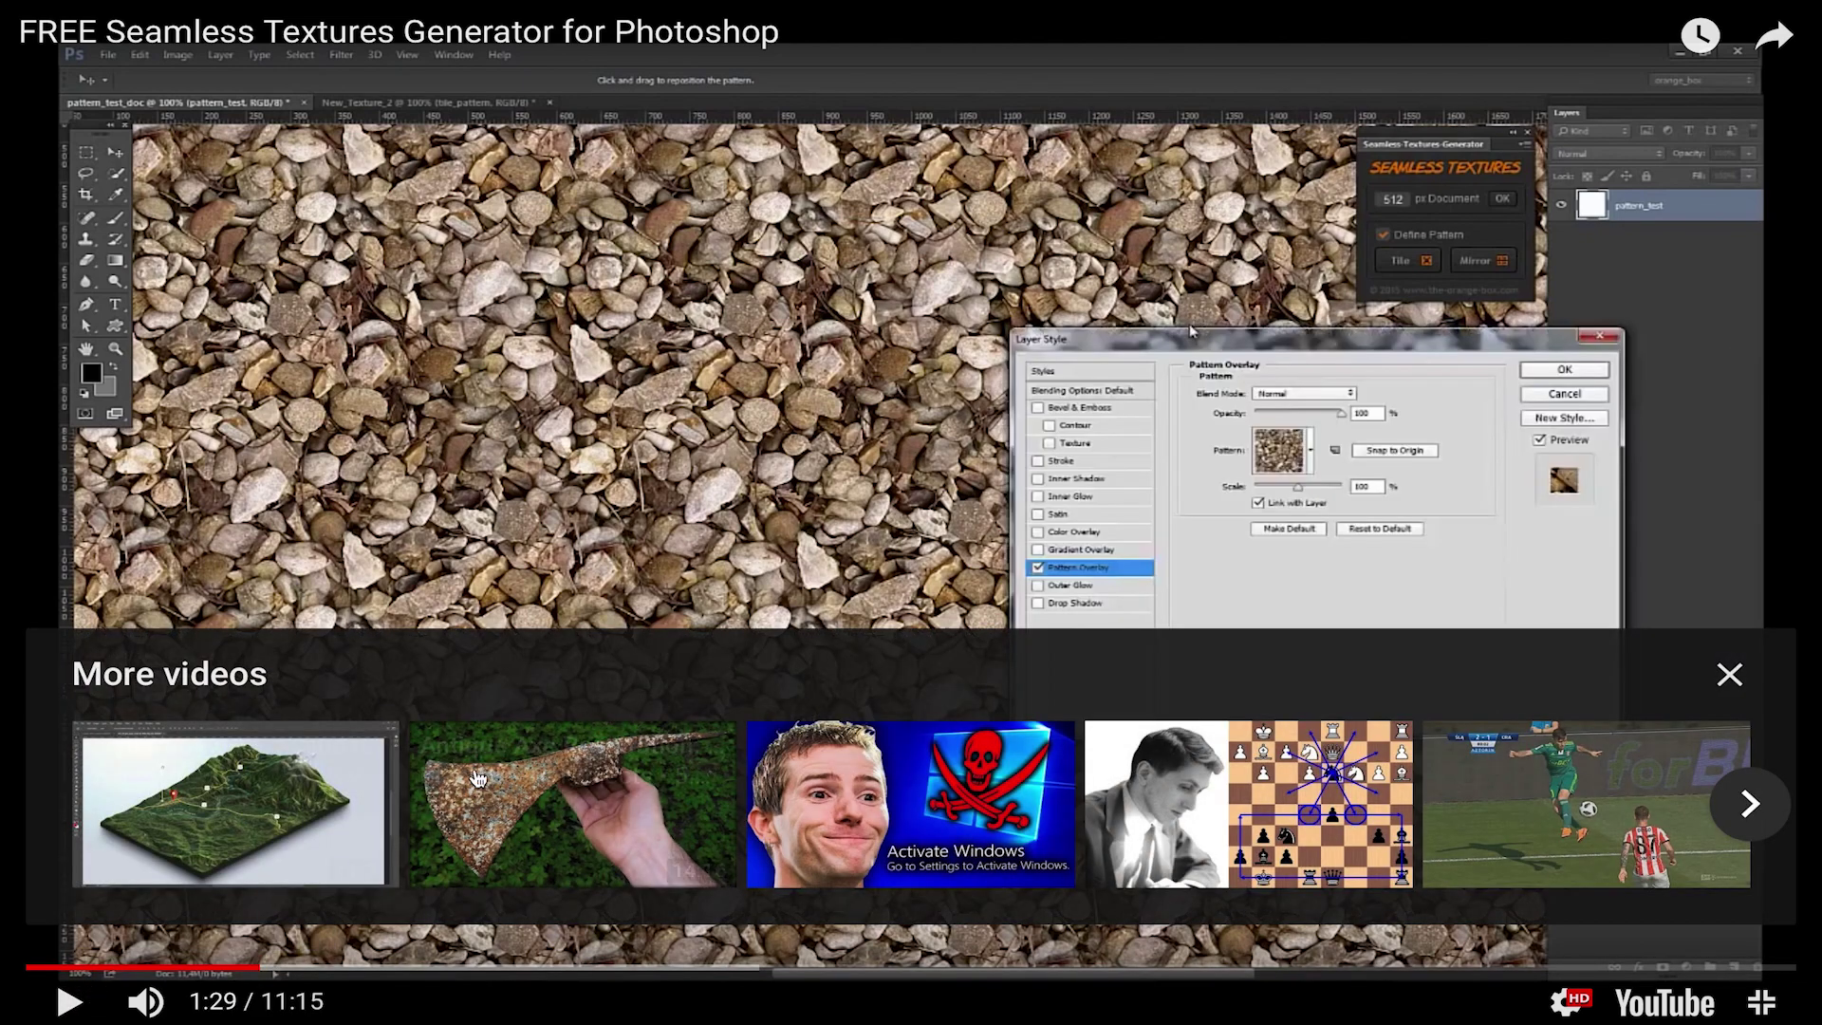
key("Escape")
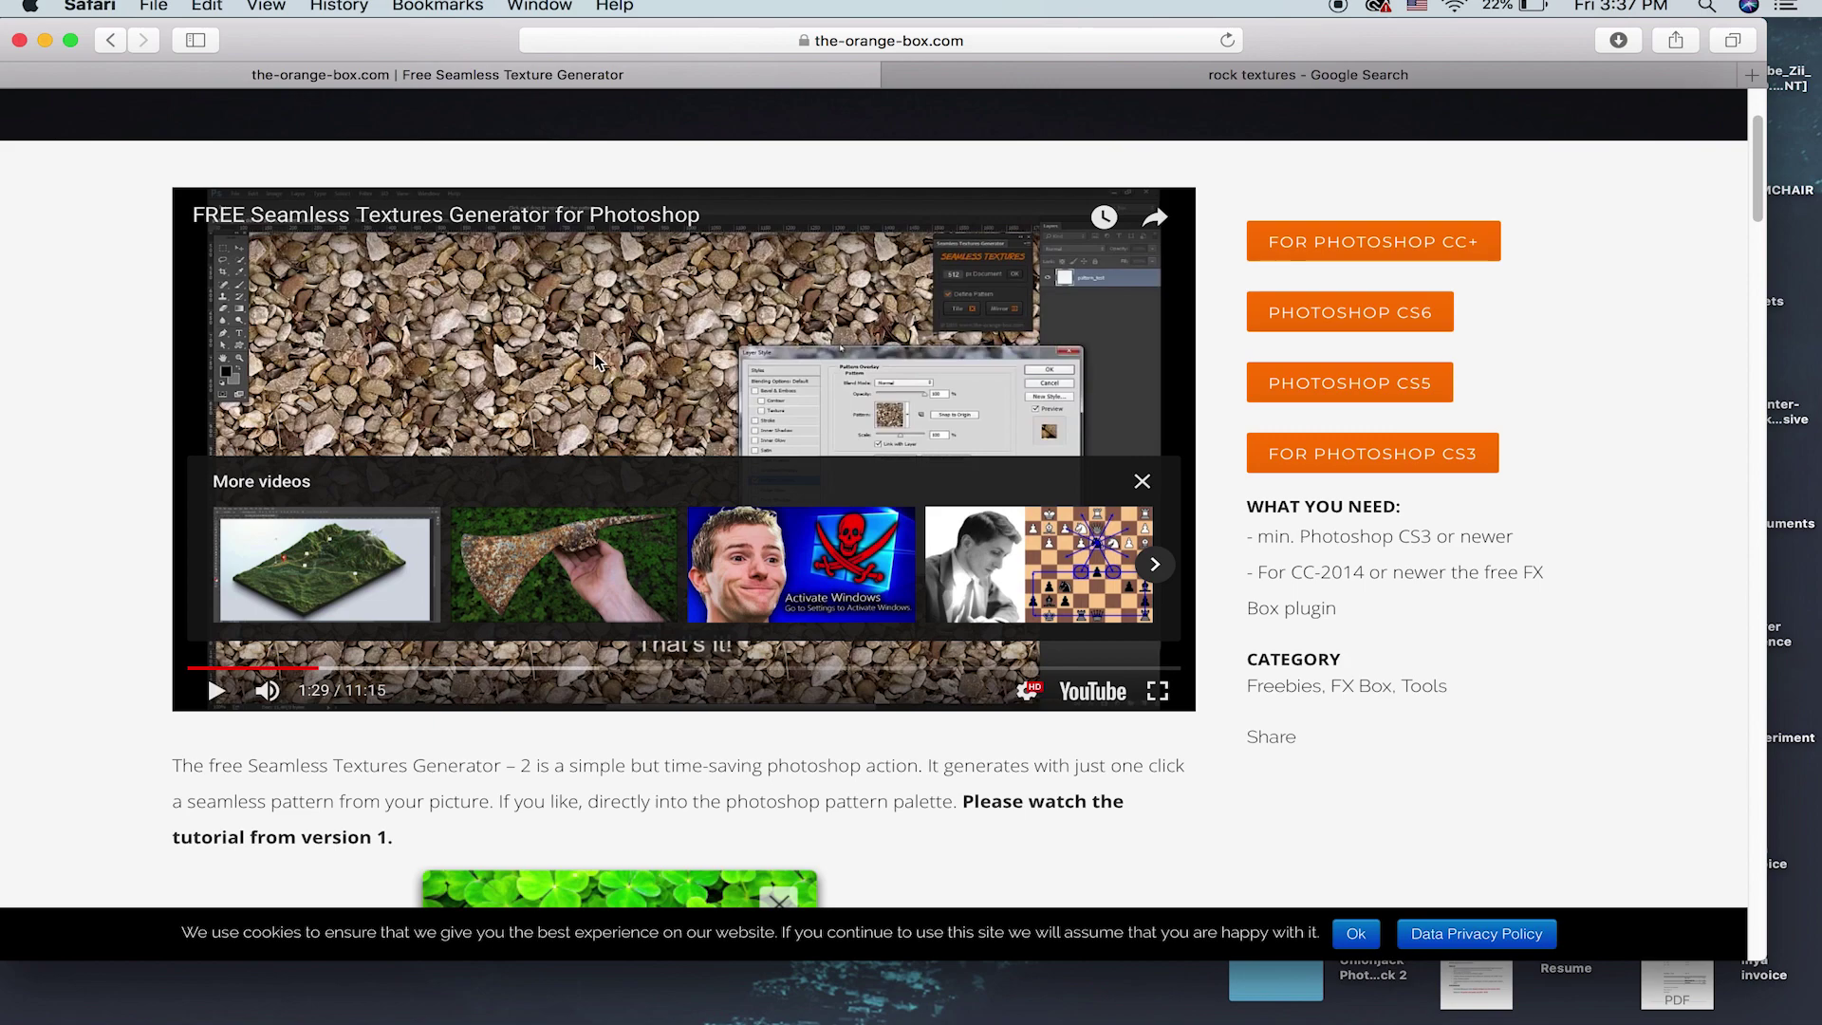
scroll(587, 349, "up", 10)
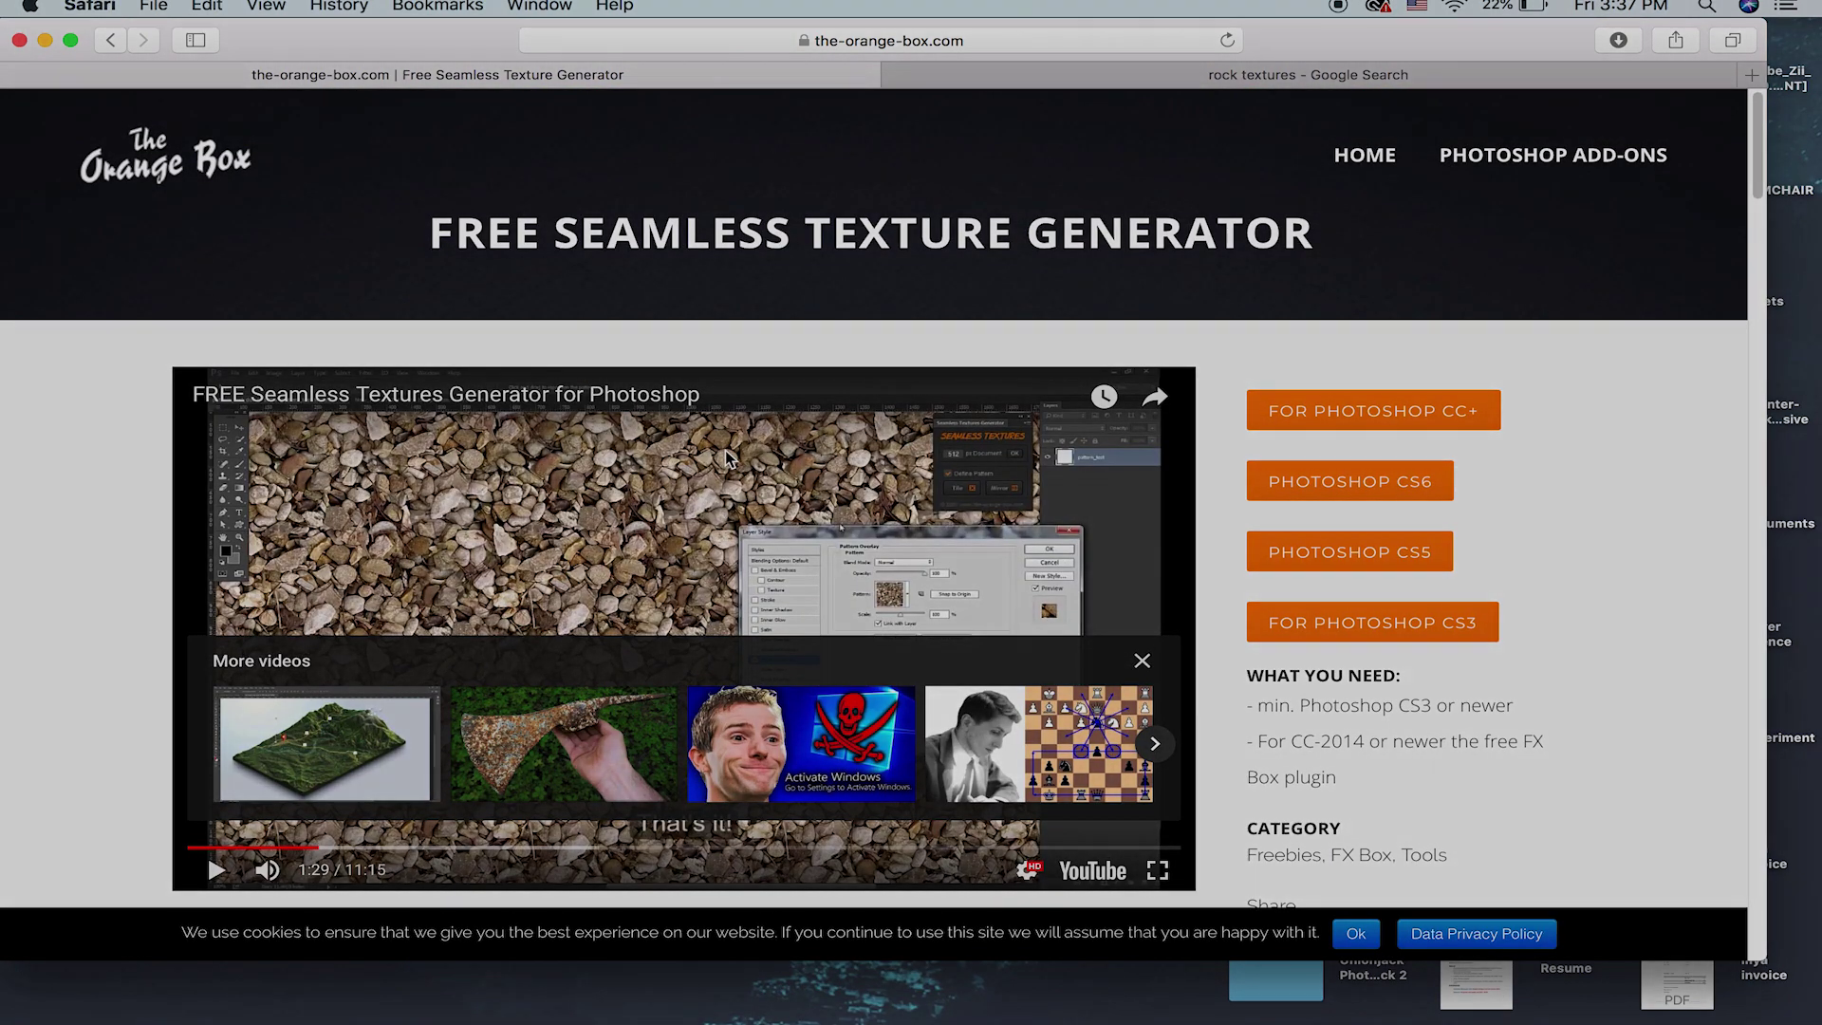
scroll(729, 459, "down", 3)
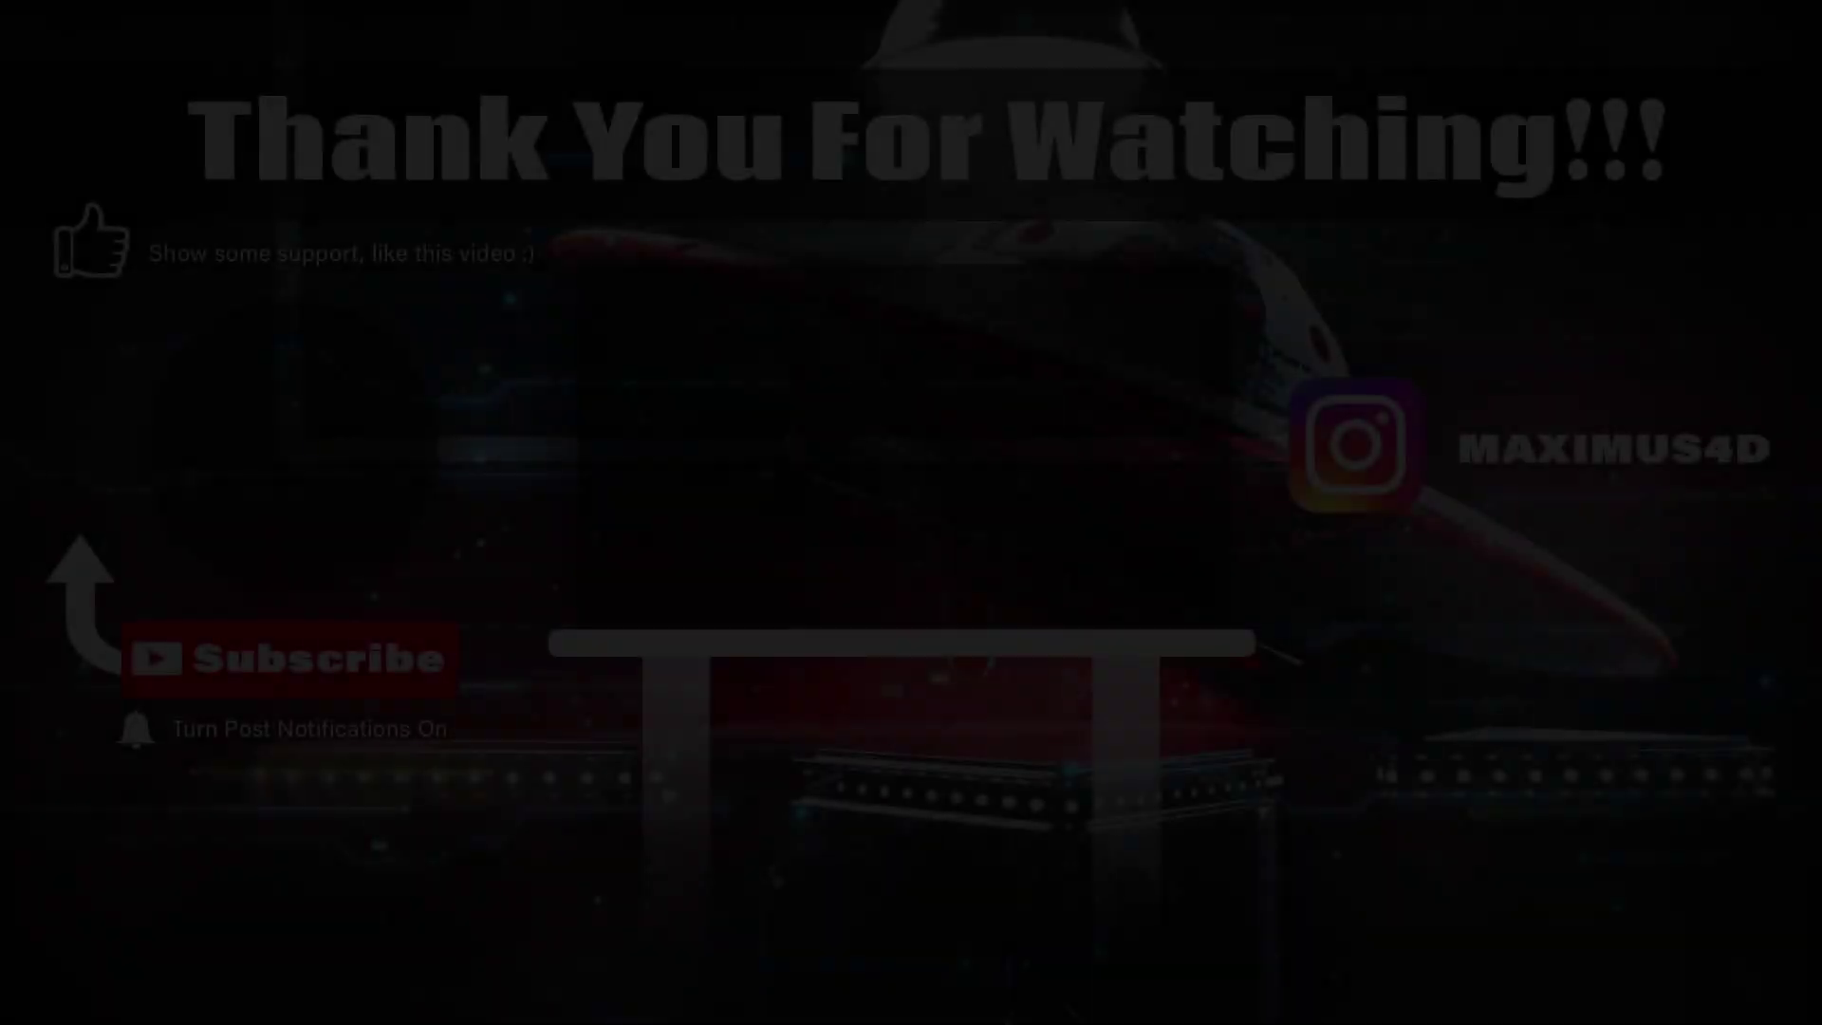